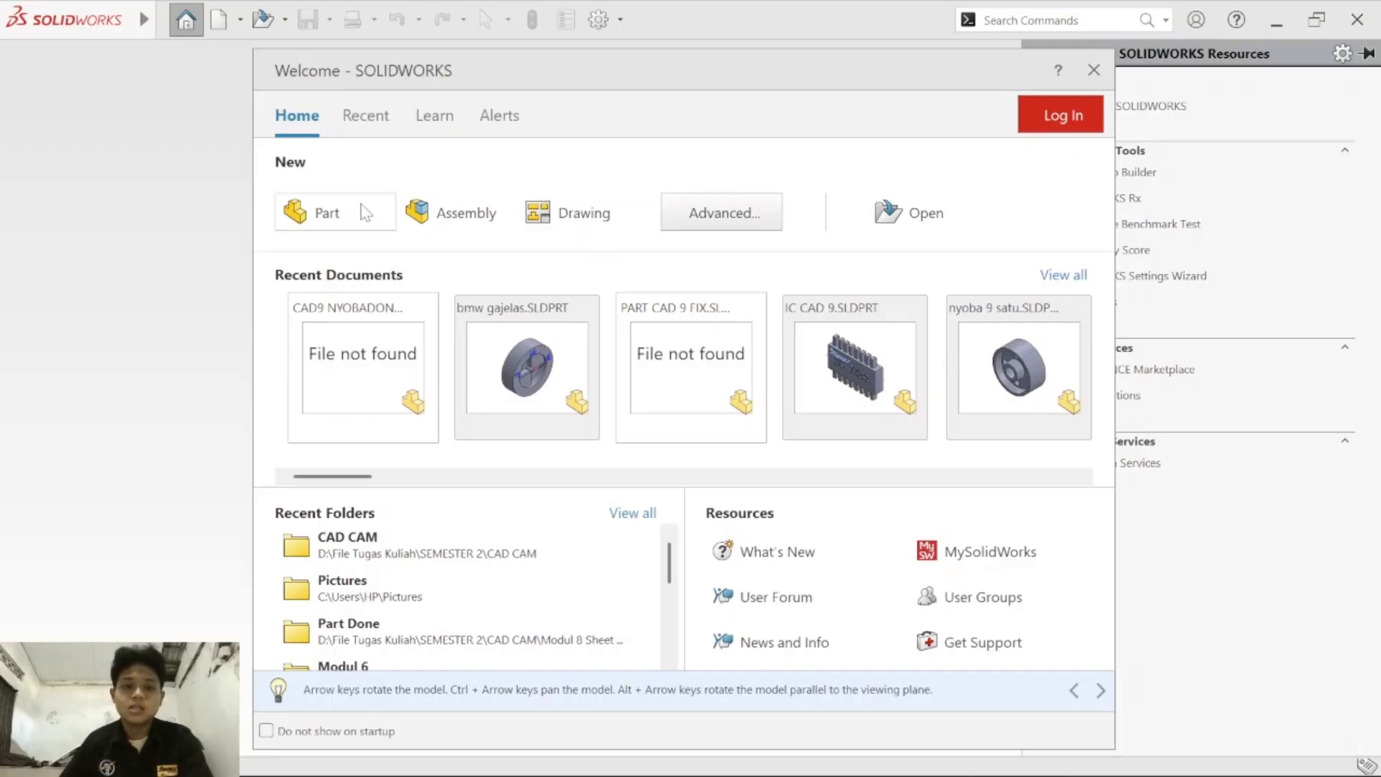
# Step: Create a new part and start a sketch on the Right Plane
pyautogui.click(334, 215)
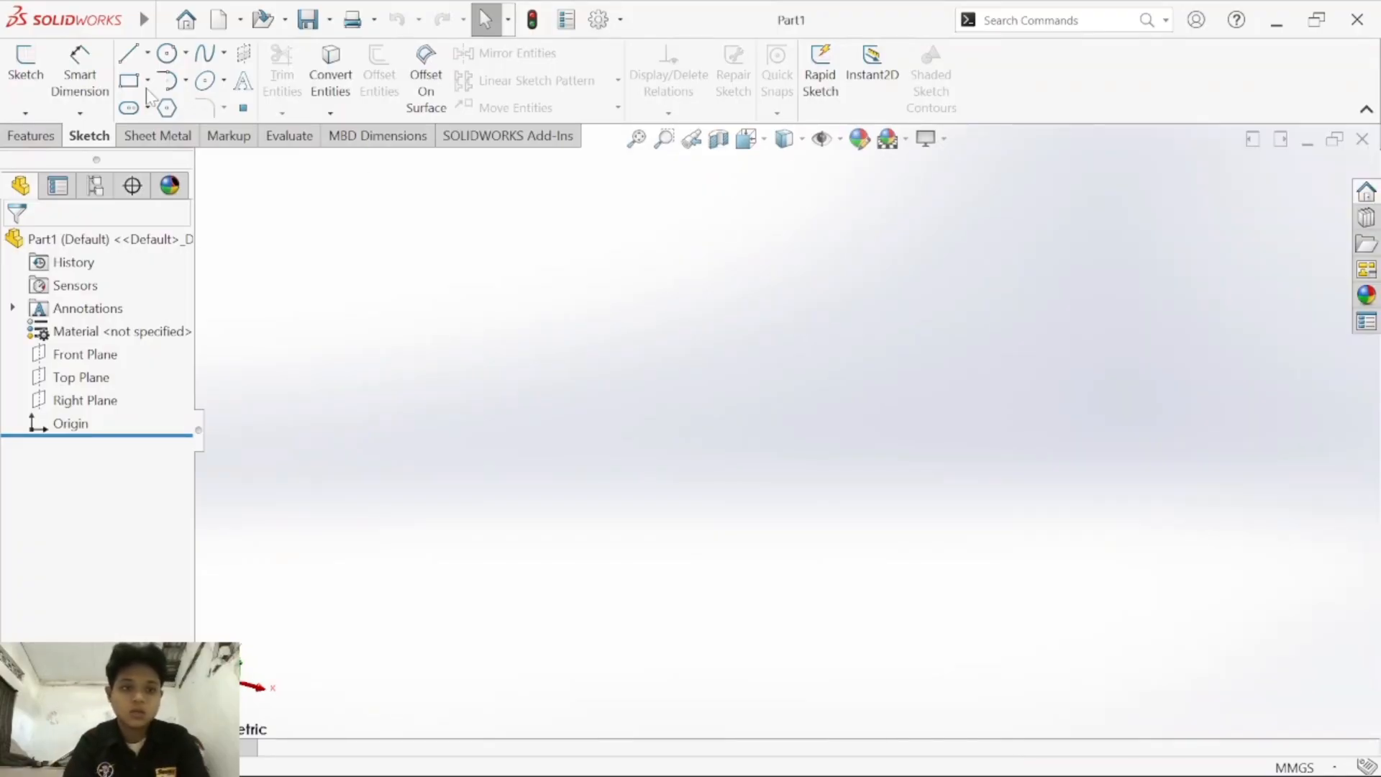
pyautogui.click(43, 75)
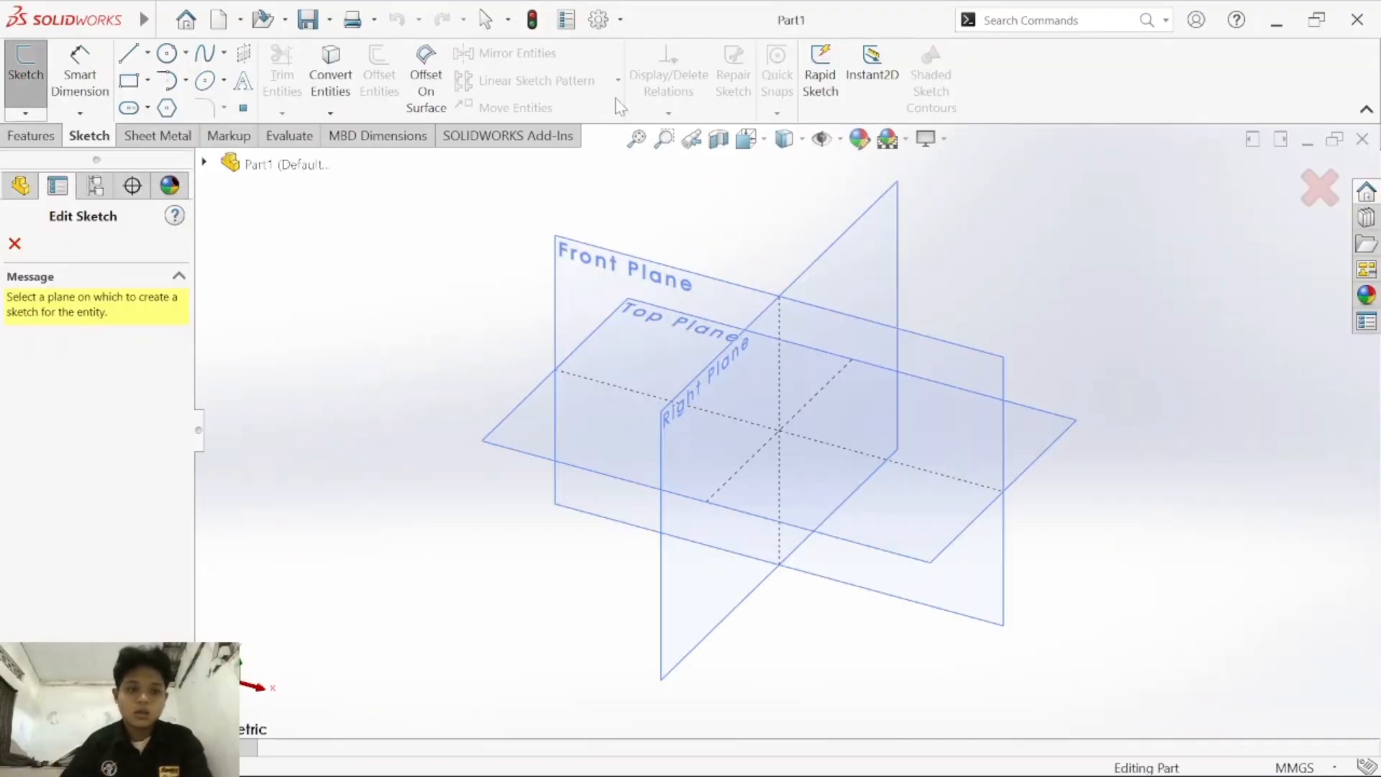
pyautogui.click(899, 238)
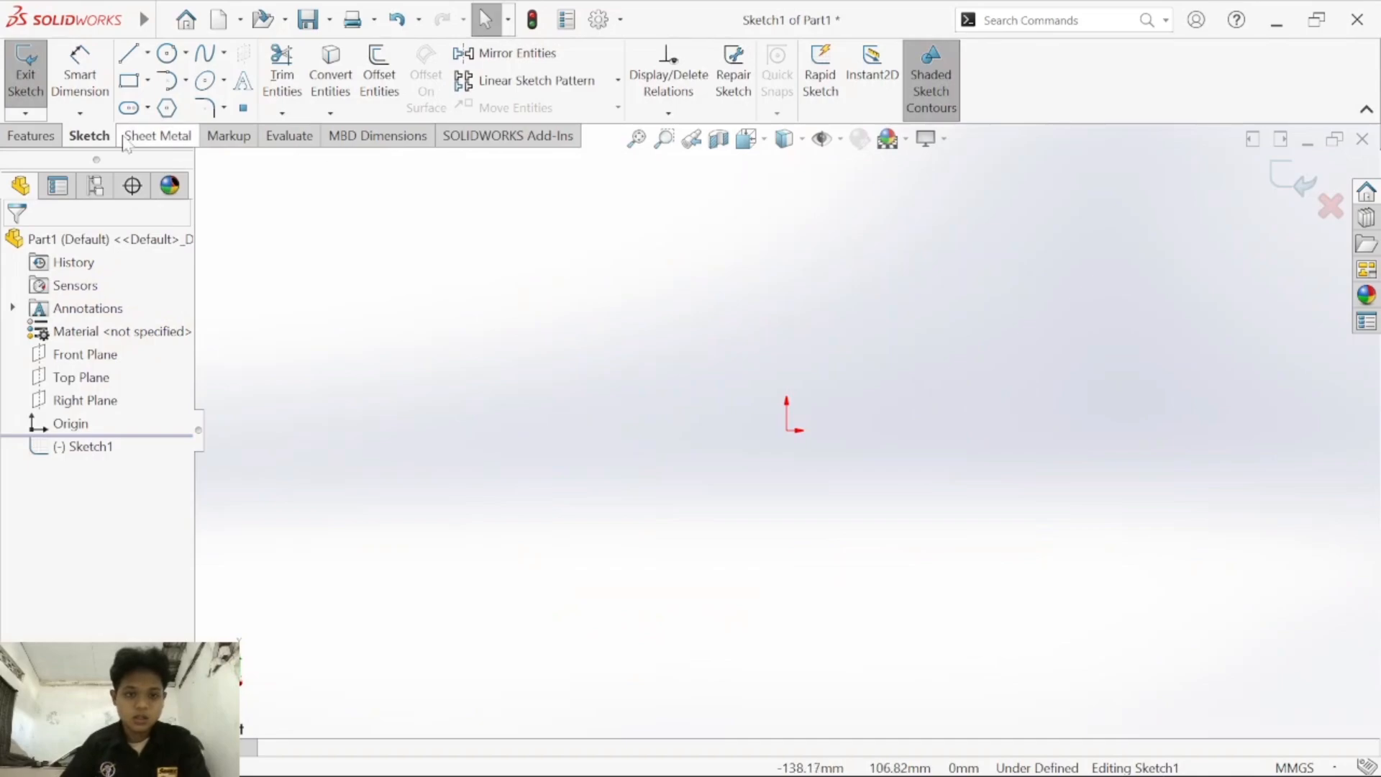
# Step: Sketch a vertical line about 93 mm long straight up from the origin
pyautogui.click(133, 59)
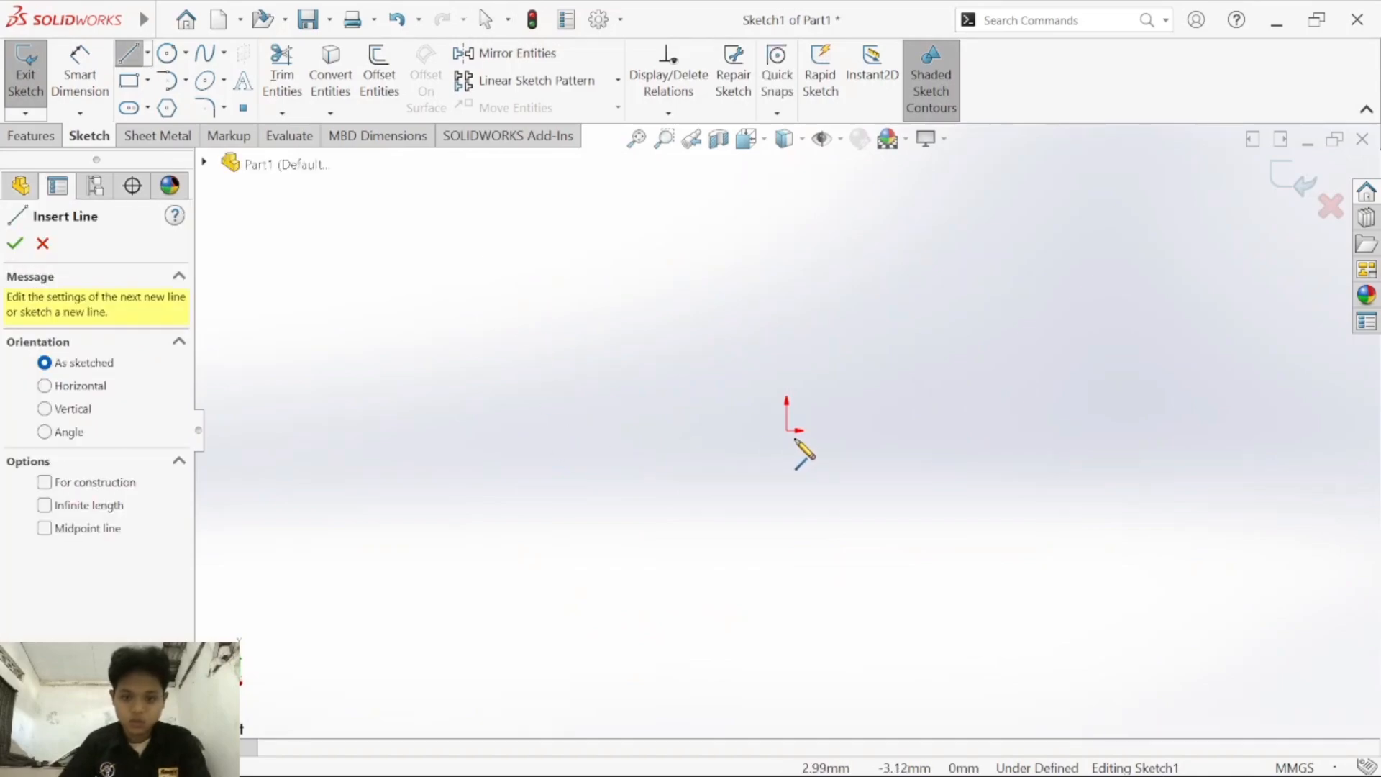
pyautogui.click(786, 430)
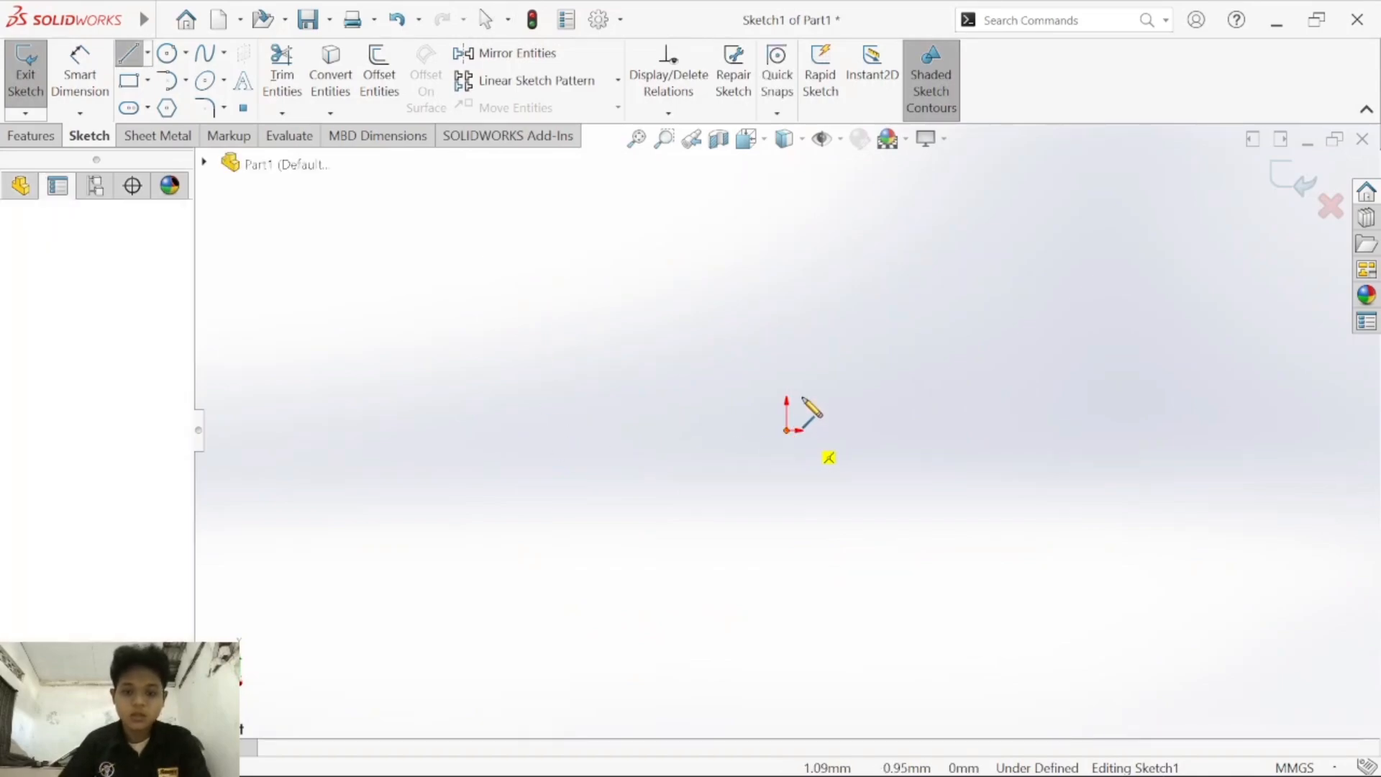
pyautogui.click(786, 184)
pyautogui.press('Escape')
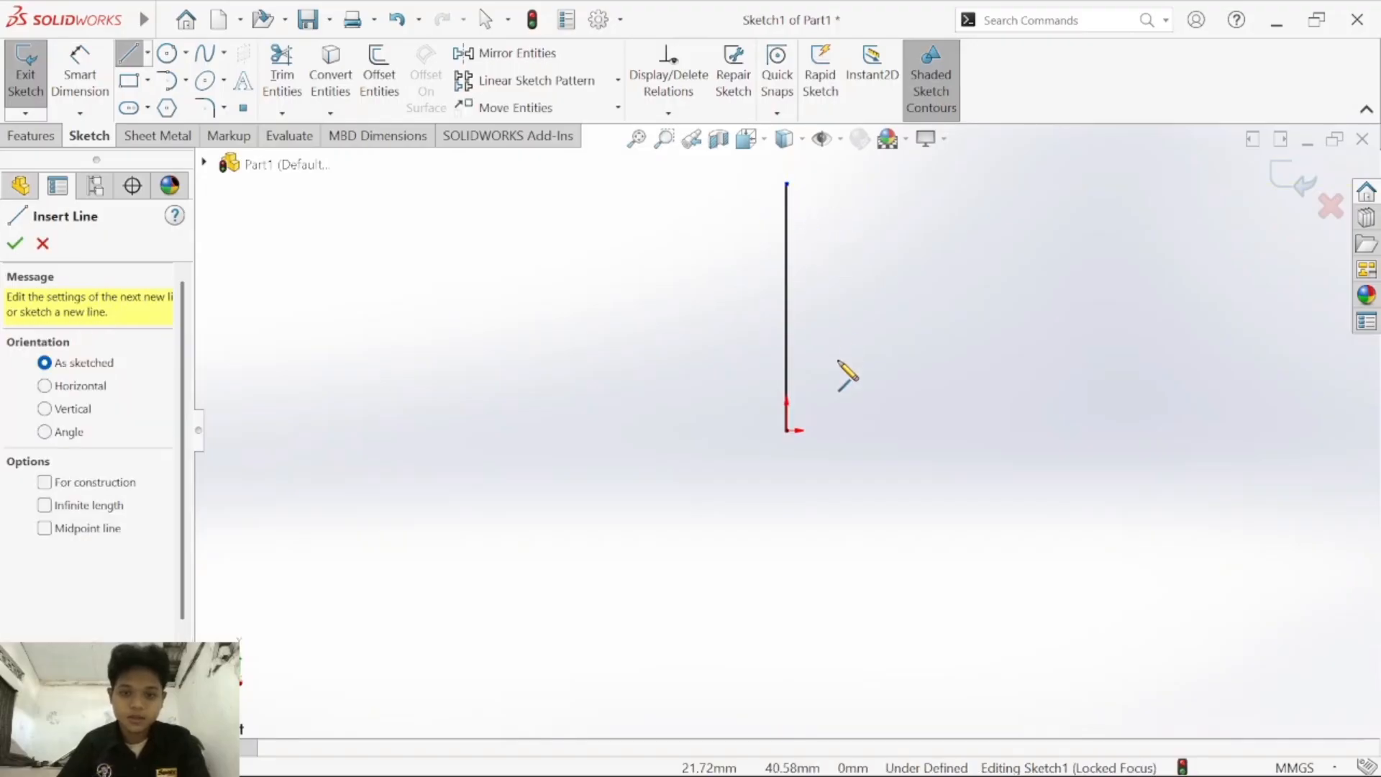
# Step: Sketch two slanted lines from the origin, one up to the right about 92.6 mm long and one up to the left of similar length
pyautogui.click(789, 430)
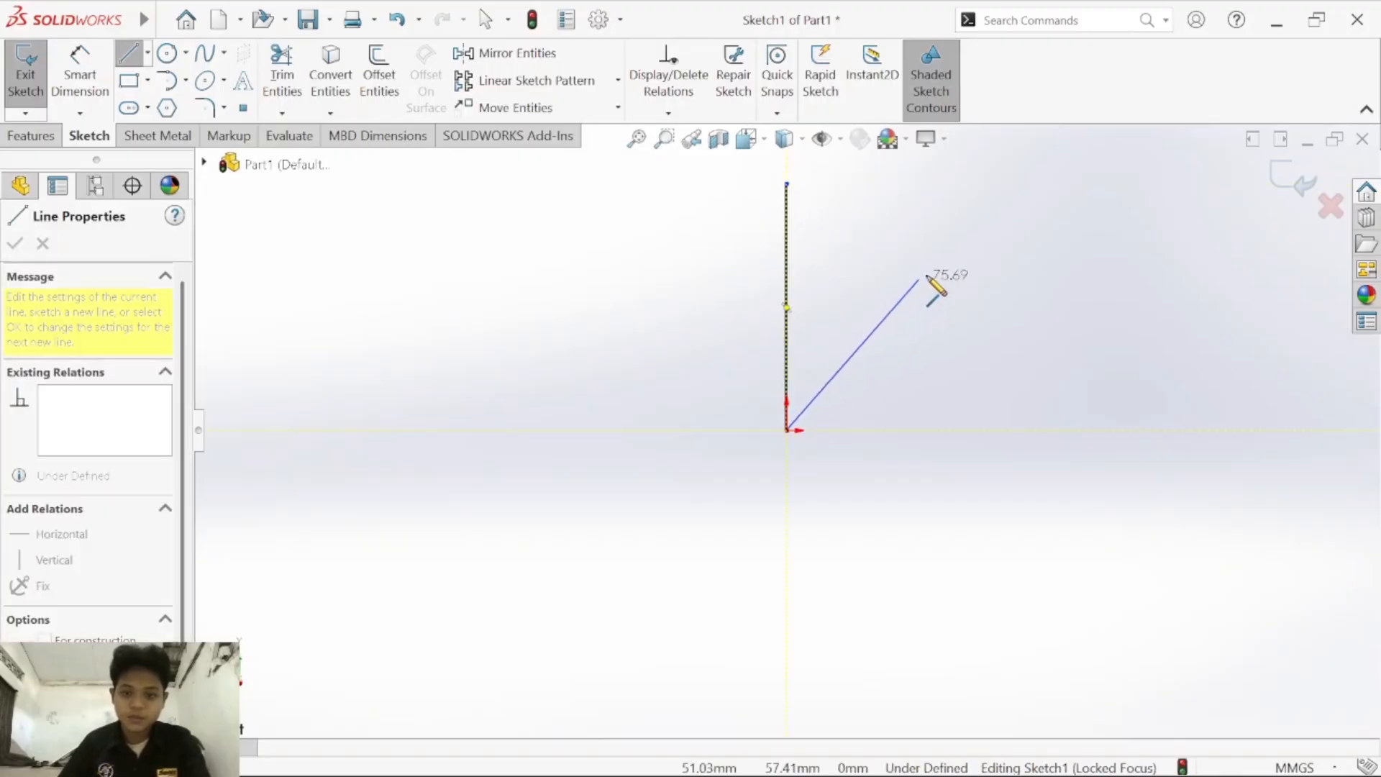
pyautogui.click(939, 239)
pyautogui.press('Escape')
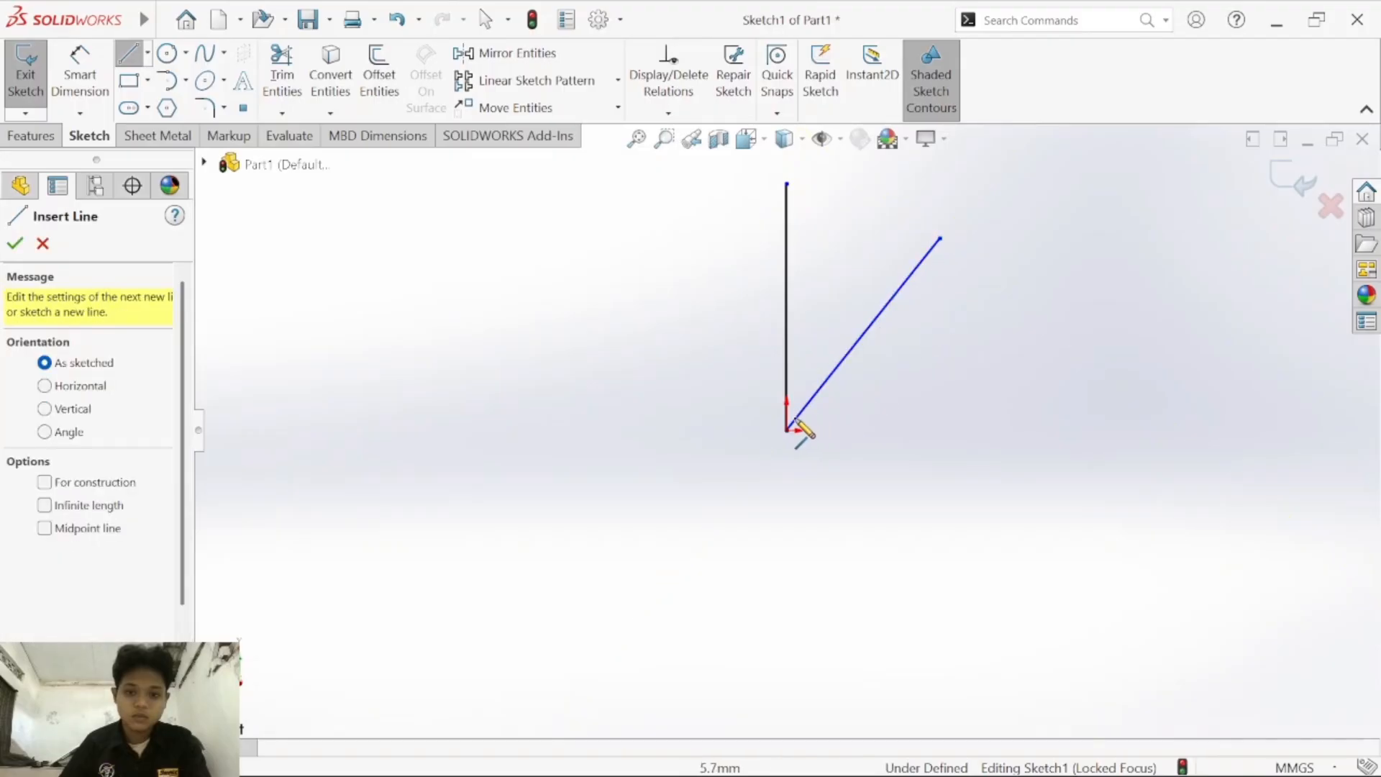
pyautogui.click(788, 431)
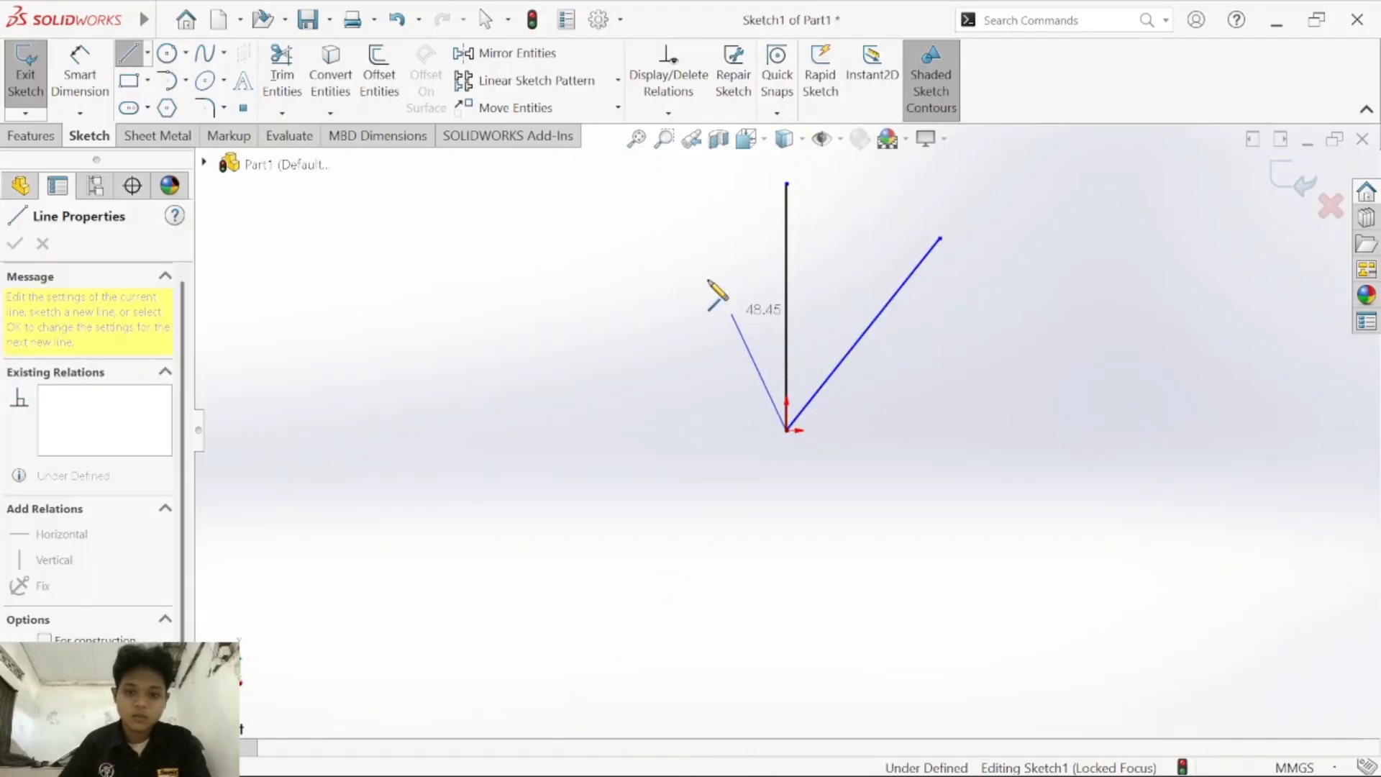
pyautogui.click(641, 238)
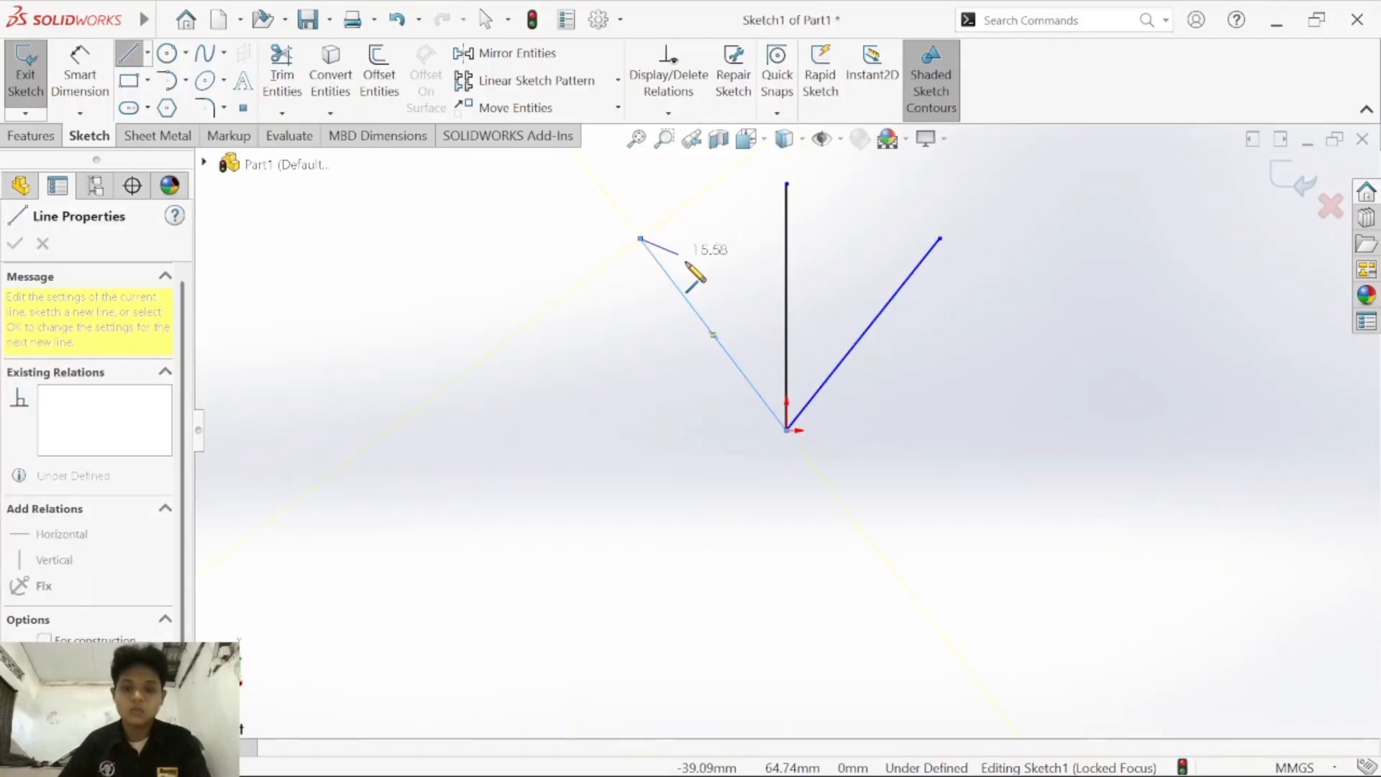
pyautogui.press('Escape')
# Step: Dimension the angle between the left slanted line and the vertical line as 45°
pyautogui.click(80, 68)
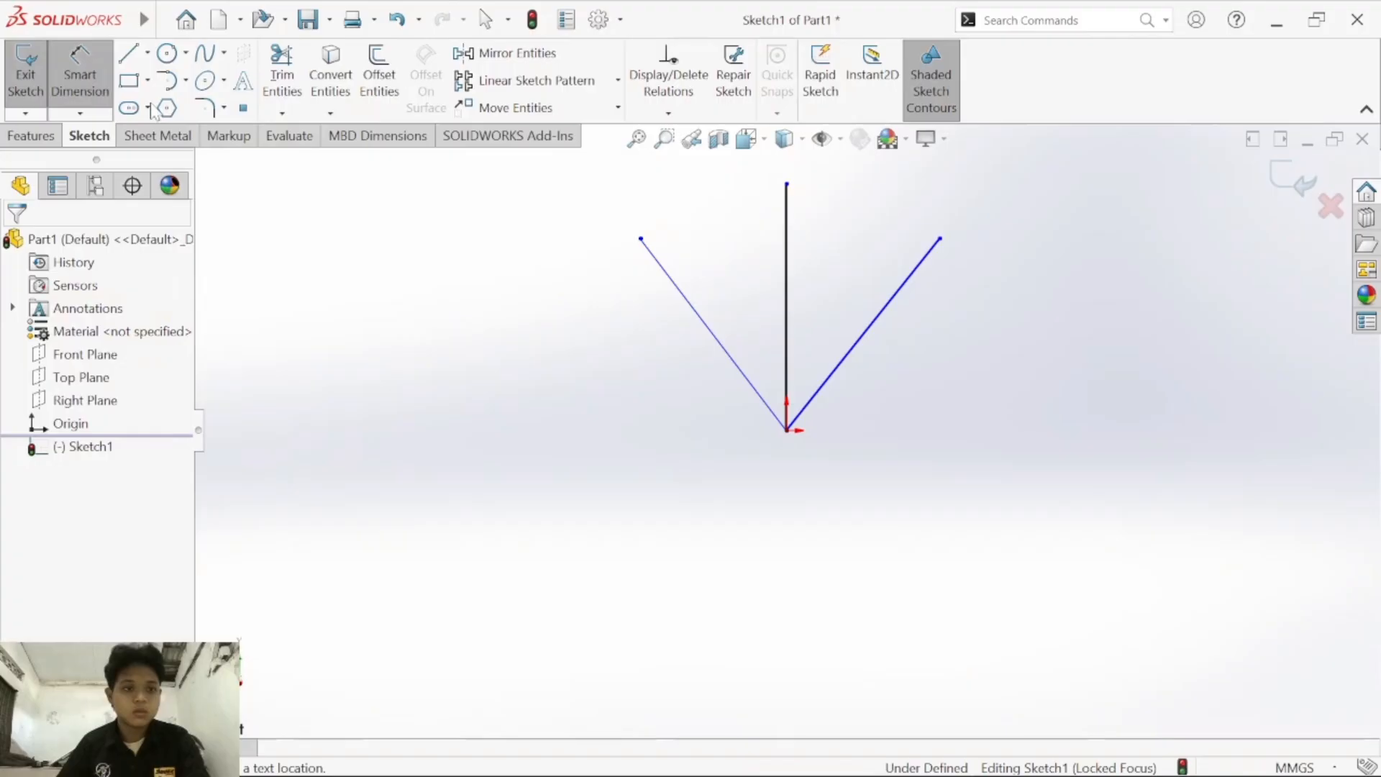
pyautogui.click(690, 305)
pyautogui.click(786, 268)
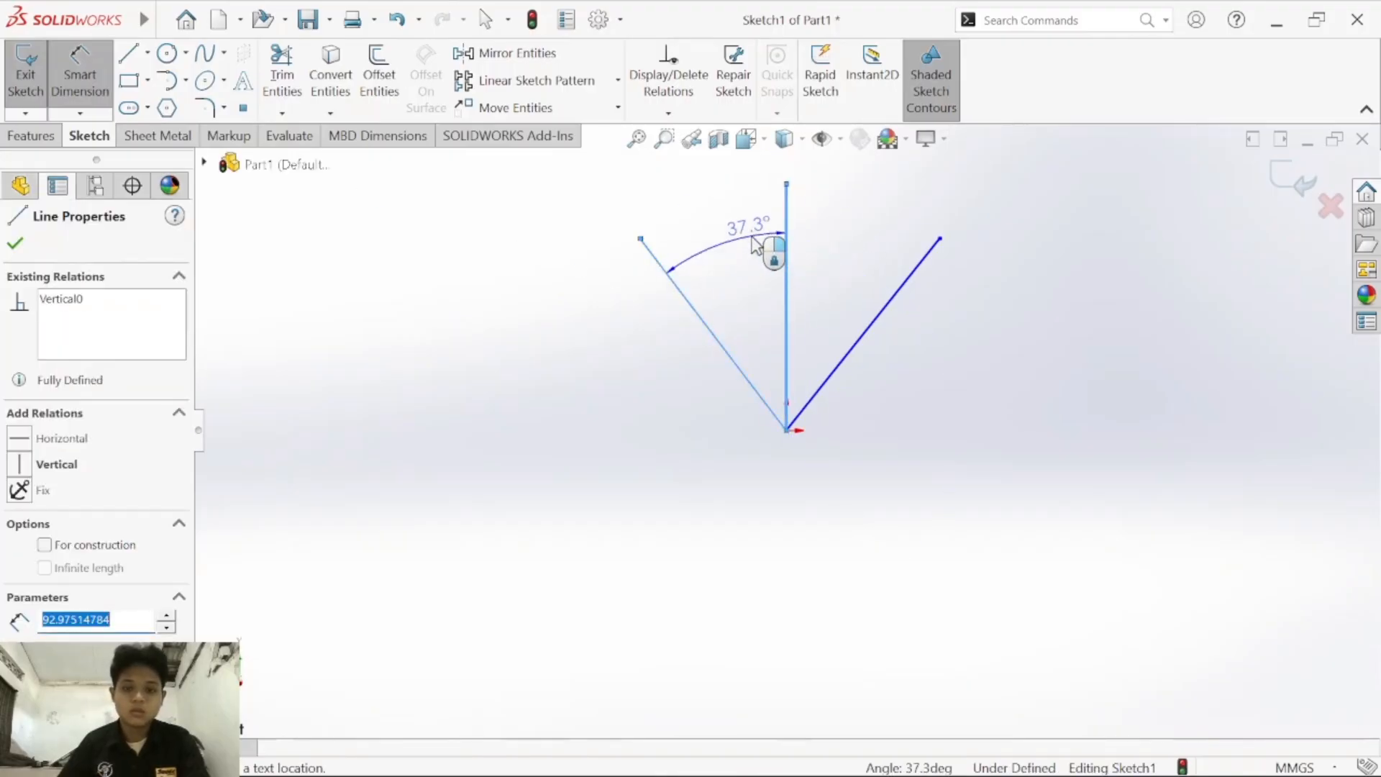
pyautogui.click(807, 259)
pyautogui.write('45')
pyautogui.press('Return')
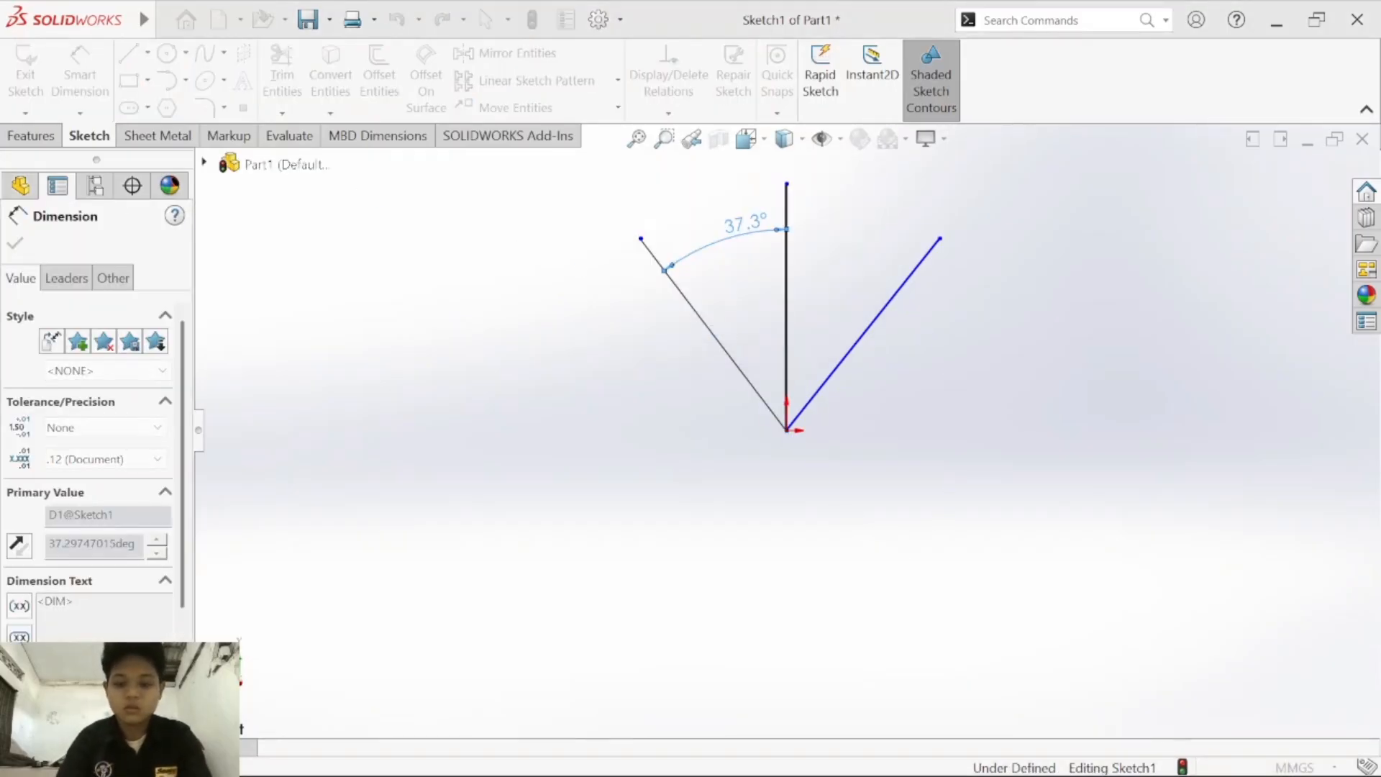
# Step: Dimension the angle between the right slanted line and the vertical line as 45°
pyautogui.click(883, 319)
pyautogui.click(885, 322)
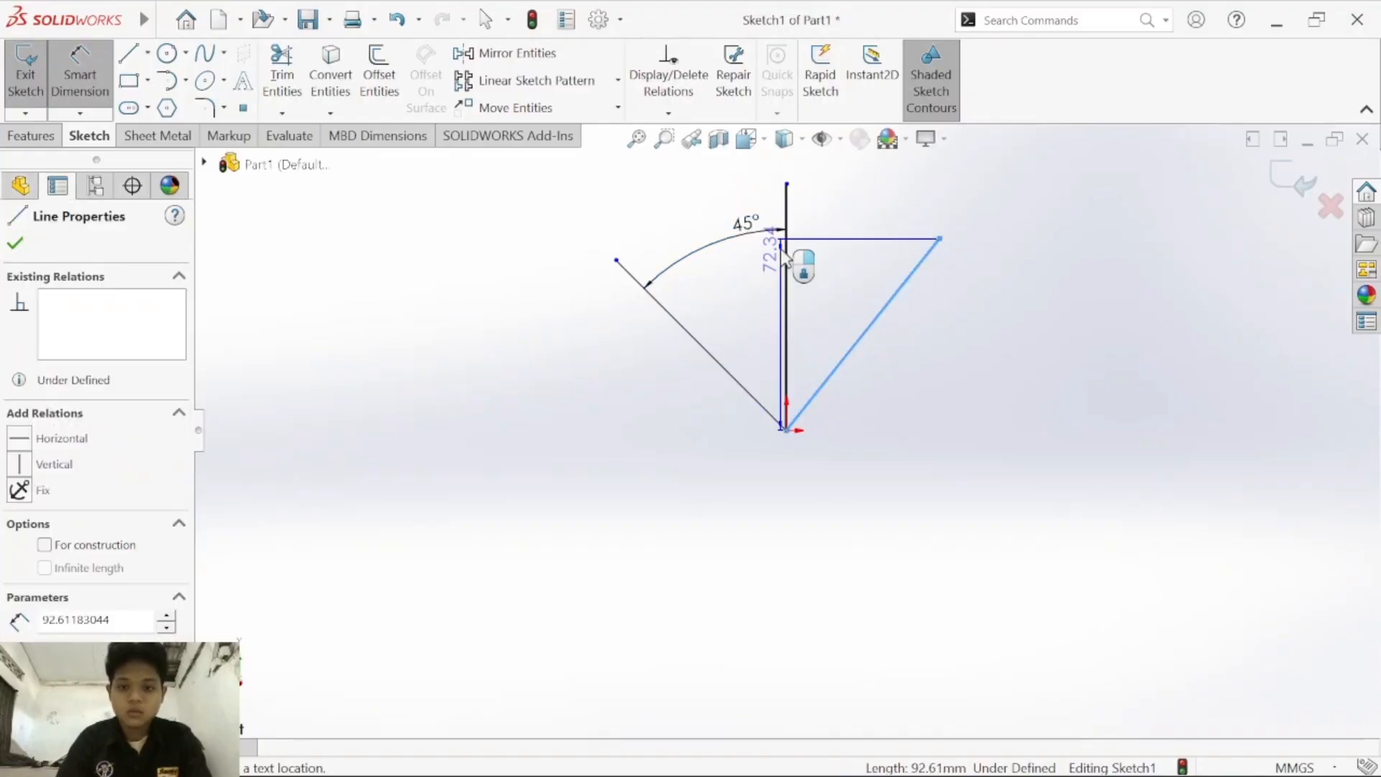
pyautogui.click(787, 261)
pyautogui.click(853, 229)
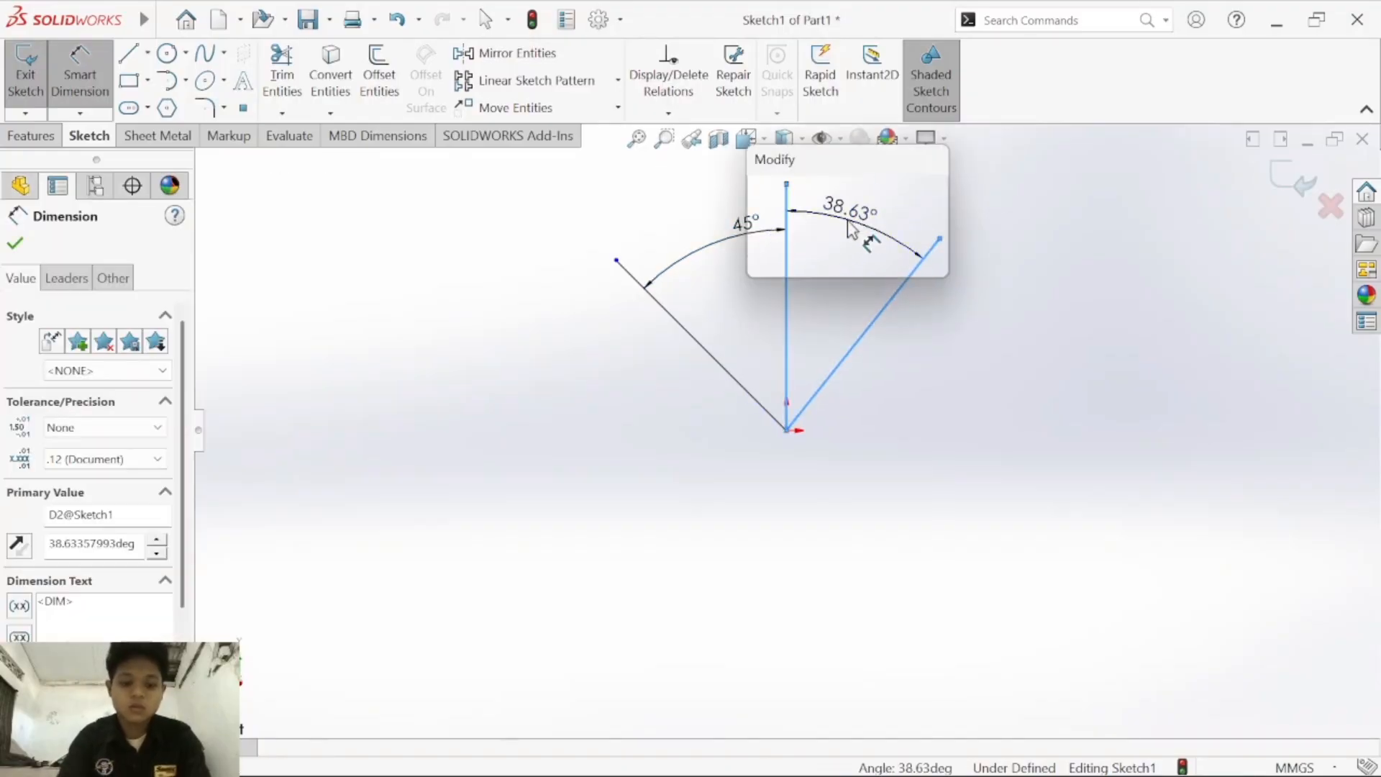
pyautogui.write('45')
pyautogui.press('Return')
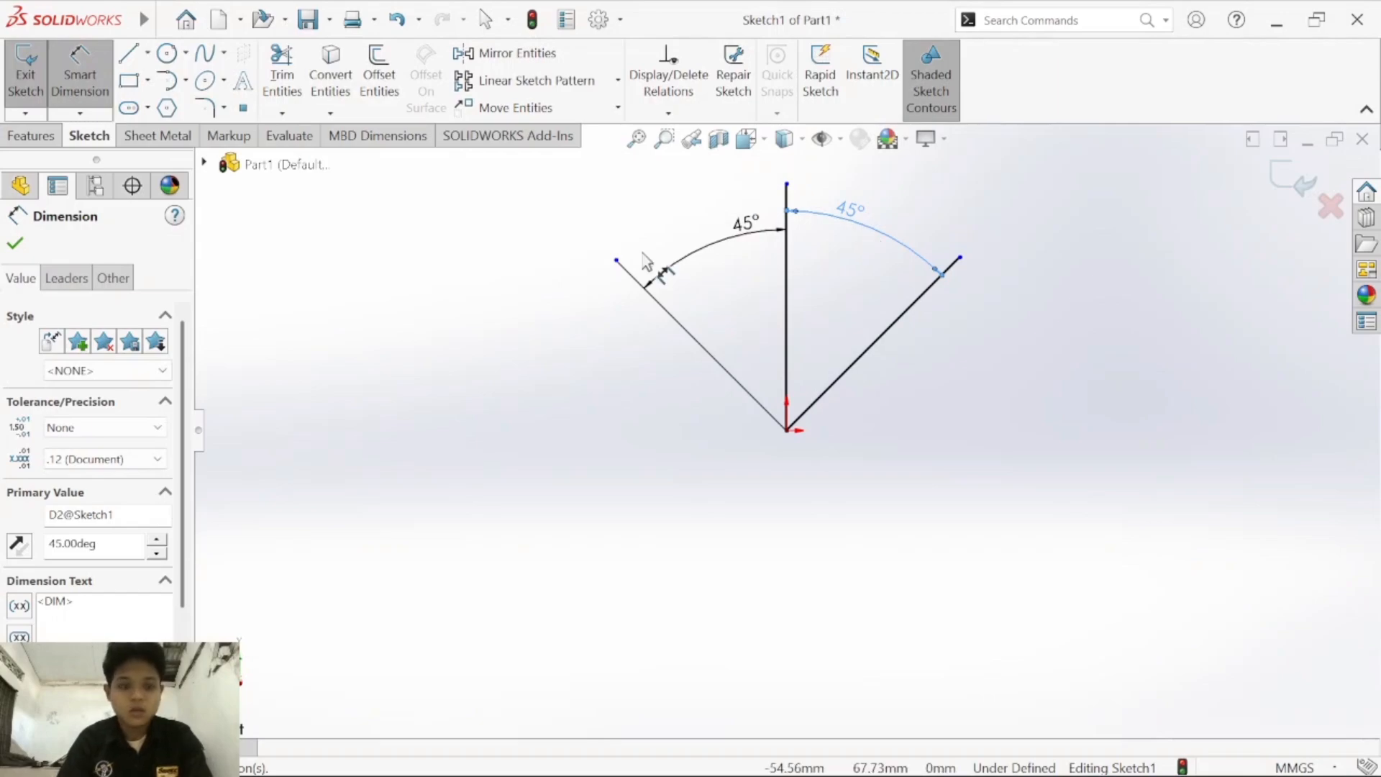
# Step: Sketch a circle centred on the origin that passes through the upper endpoint of the vertical line
pyautogui.click(166, 56)
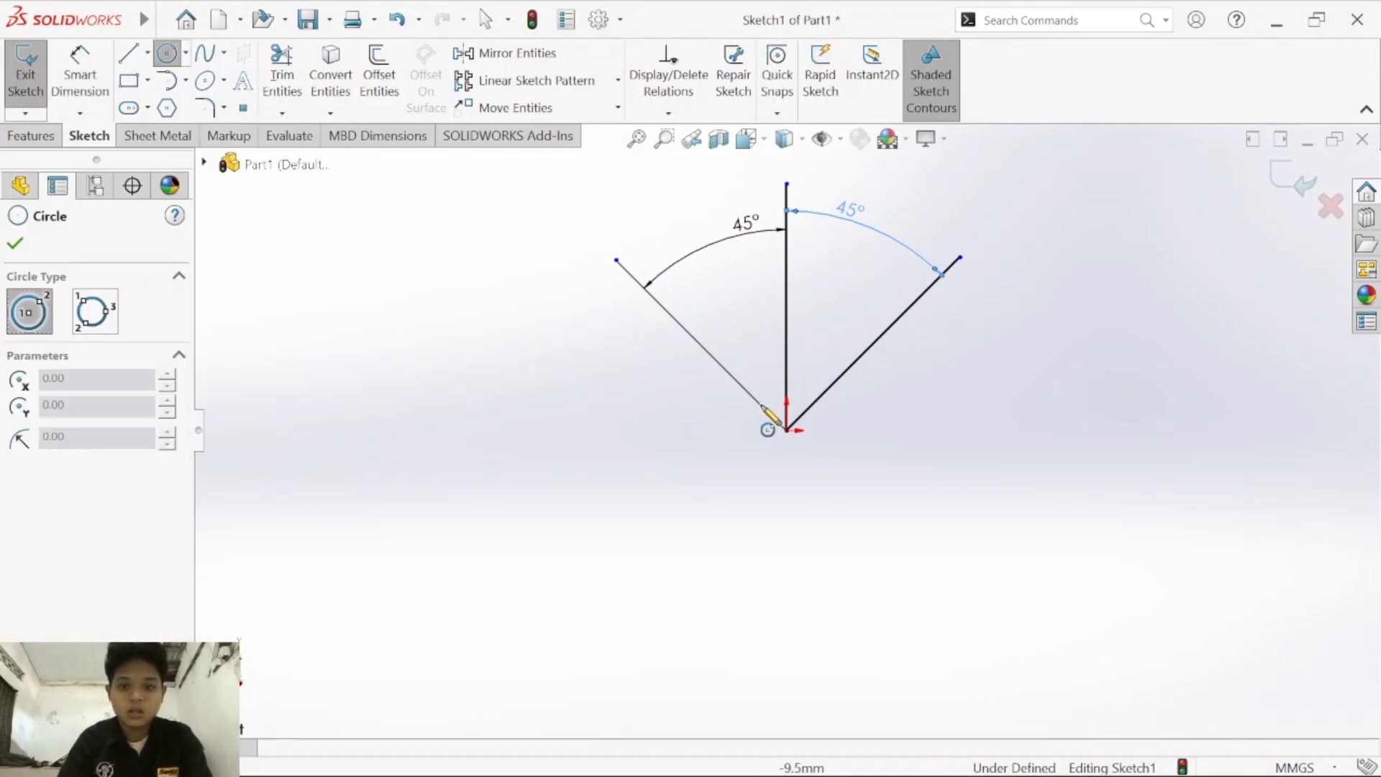
pyautogui.click(787, 431)
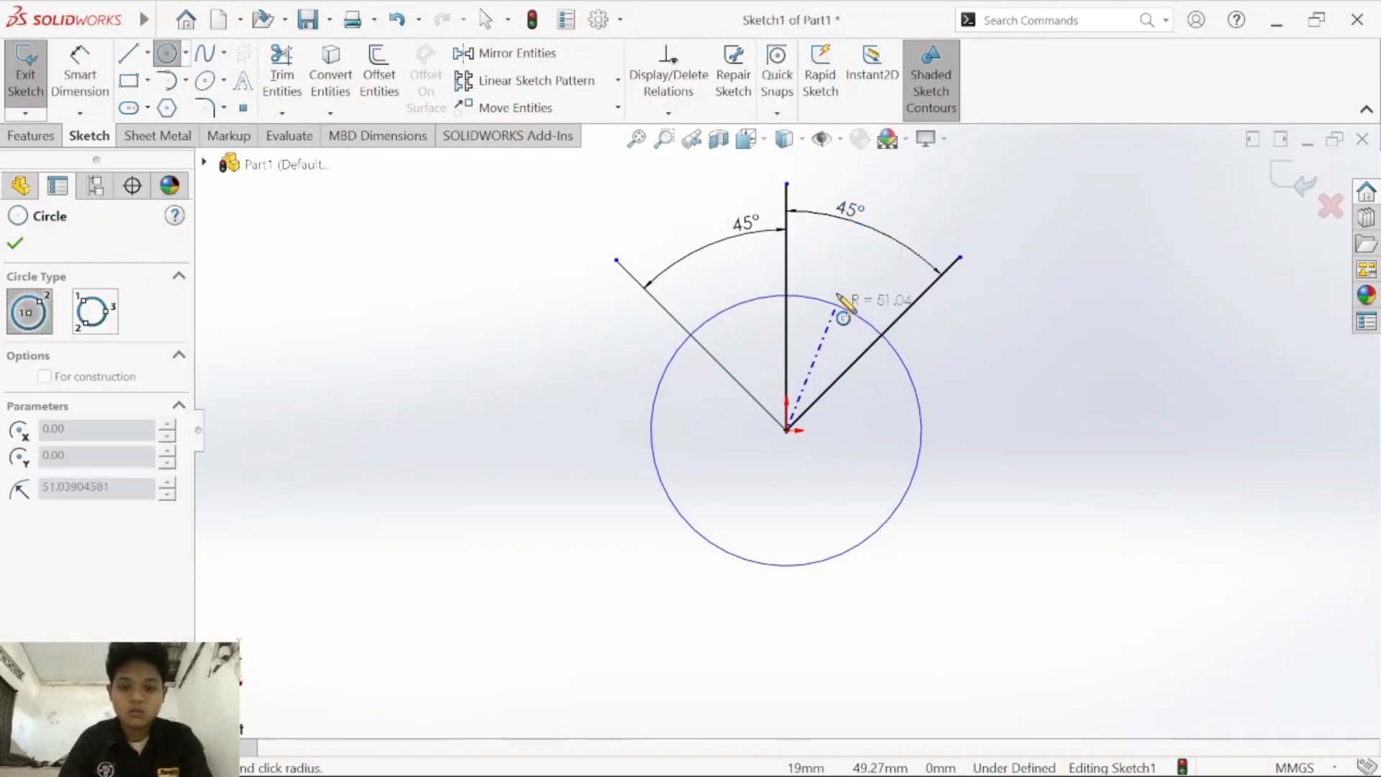
pyautogui.click(787, 185)
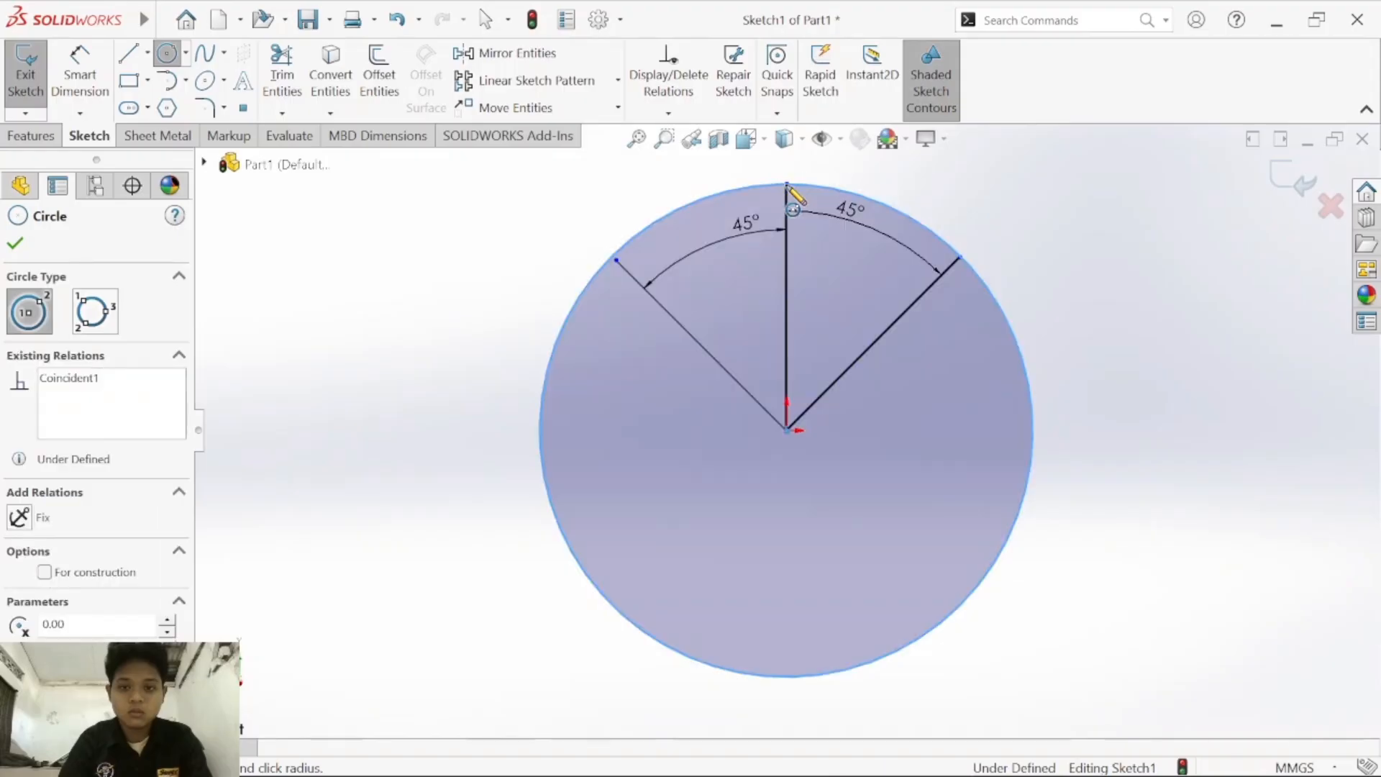
pyautogui.press('Escape')
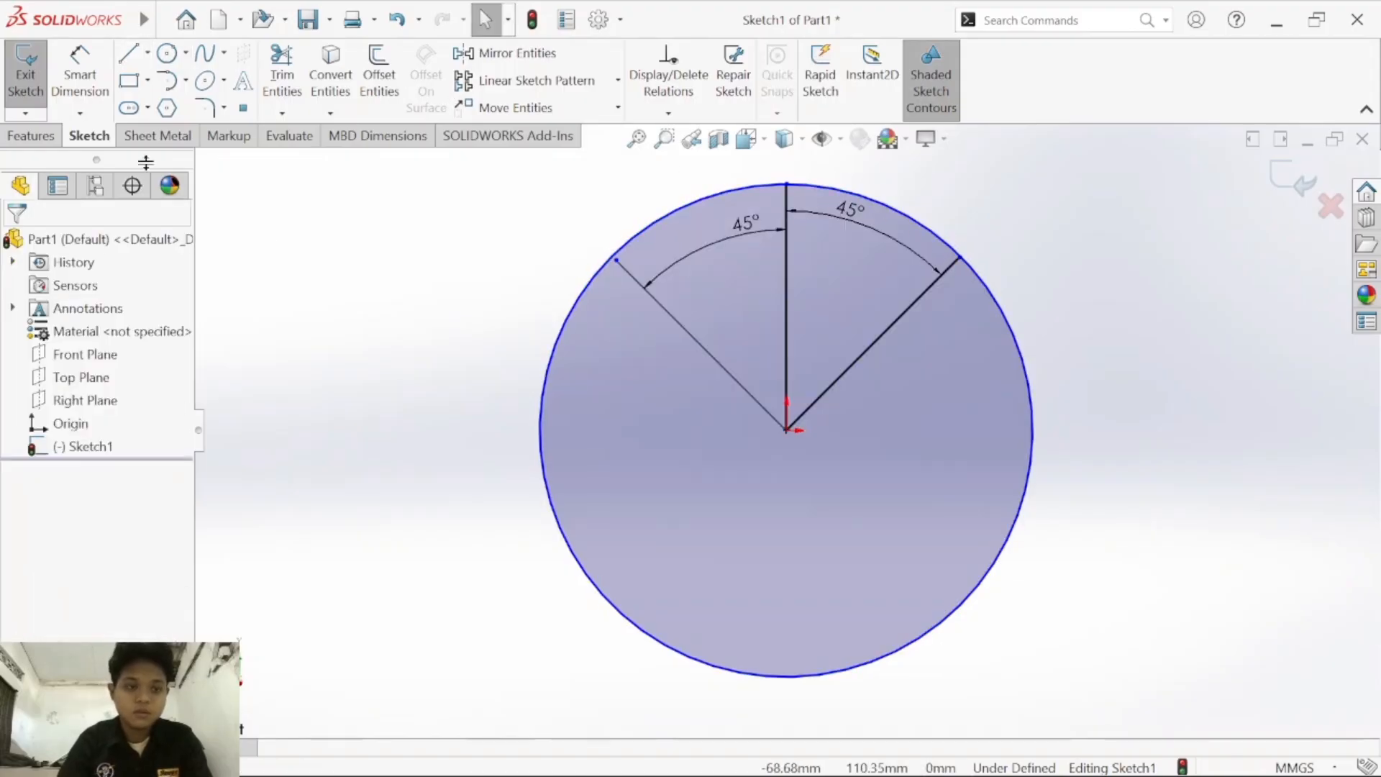
# Step: Extend both slanted lines to meet the circle
pyautogui.click(282, 115)
pyautogui.click(334, 163)
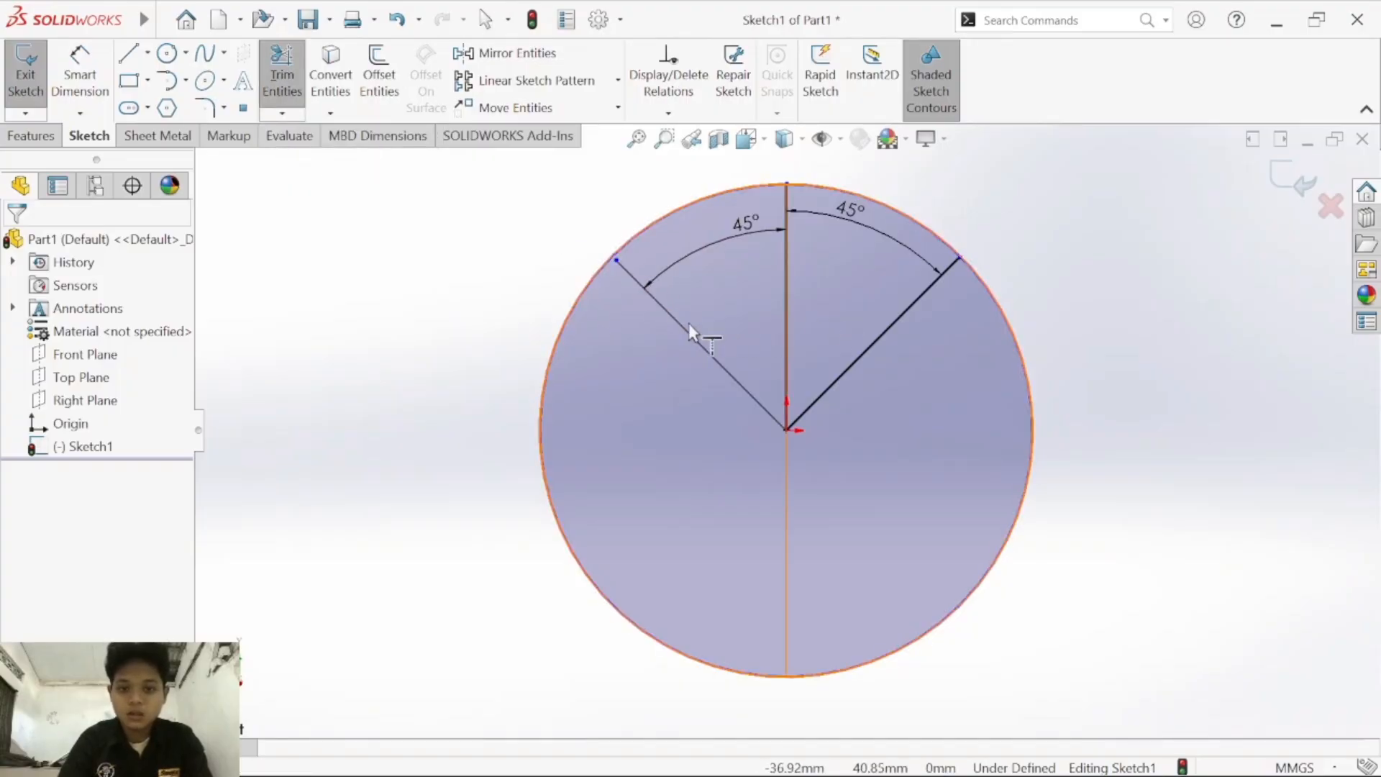
pyautogui.click(628, 275)
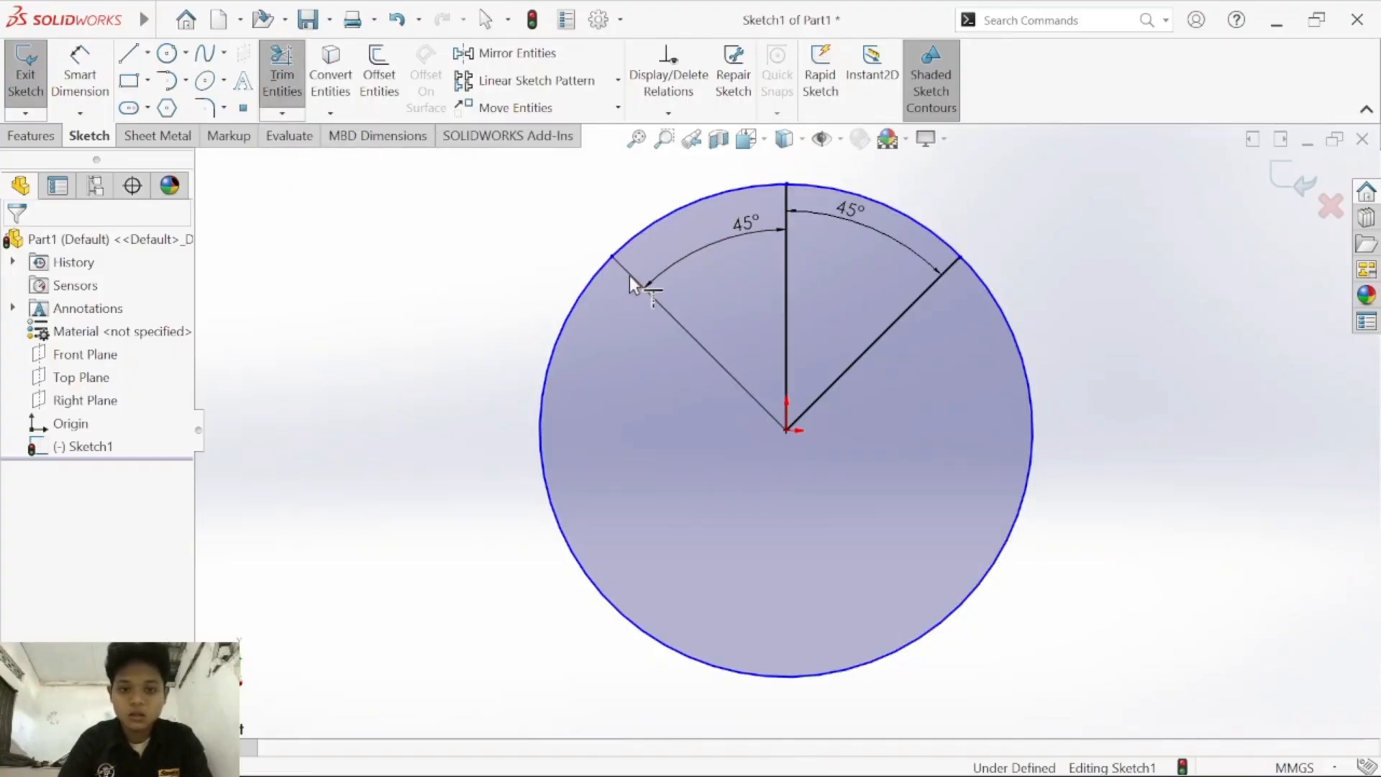
pyautogui.click(928, 287)
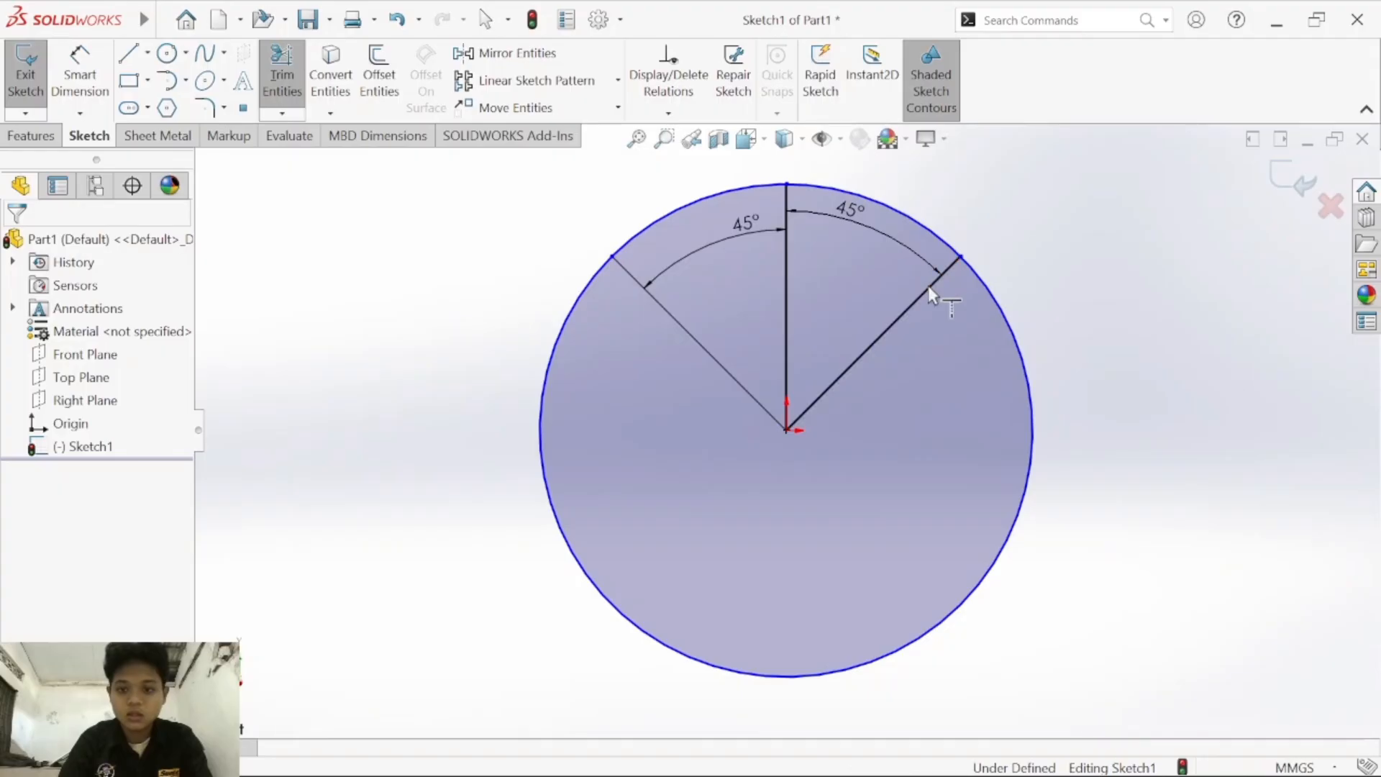
# Step: Trim away the circle's lower portion outside the two slanted lines, leaving only the arc above them
pyautogui.click(282, 114)
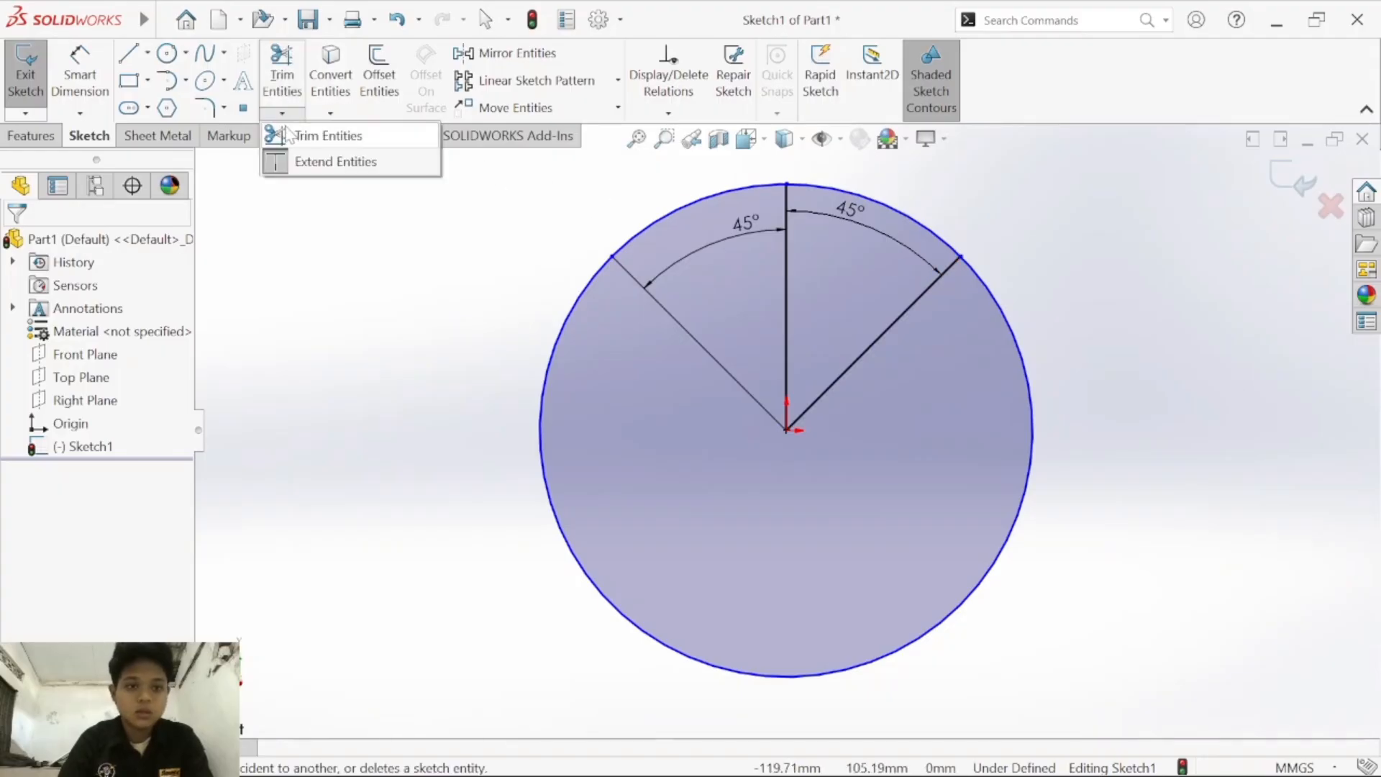
pyautogui.click(318, 133)
pyautogui.click(587, 293)
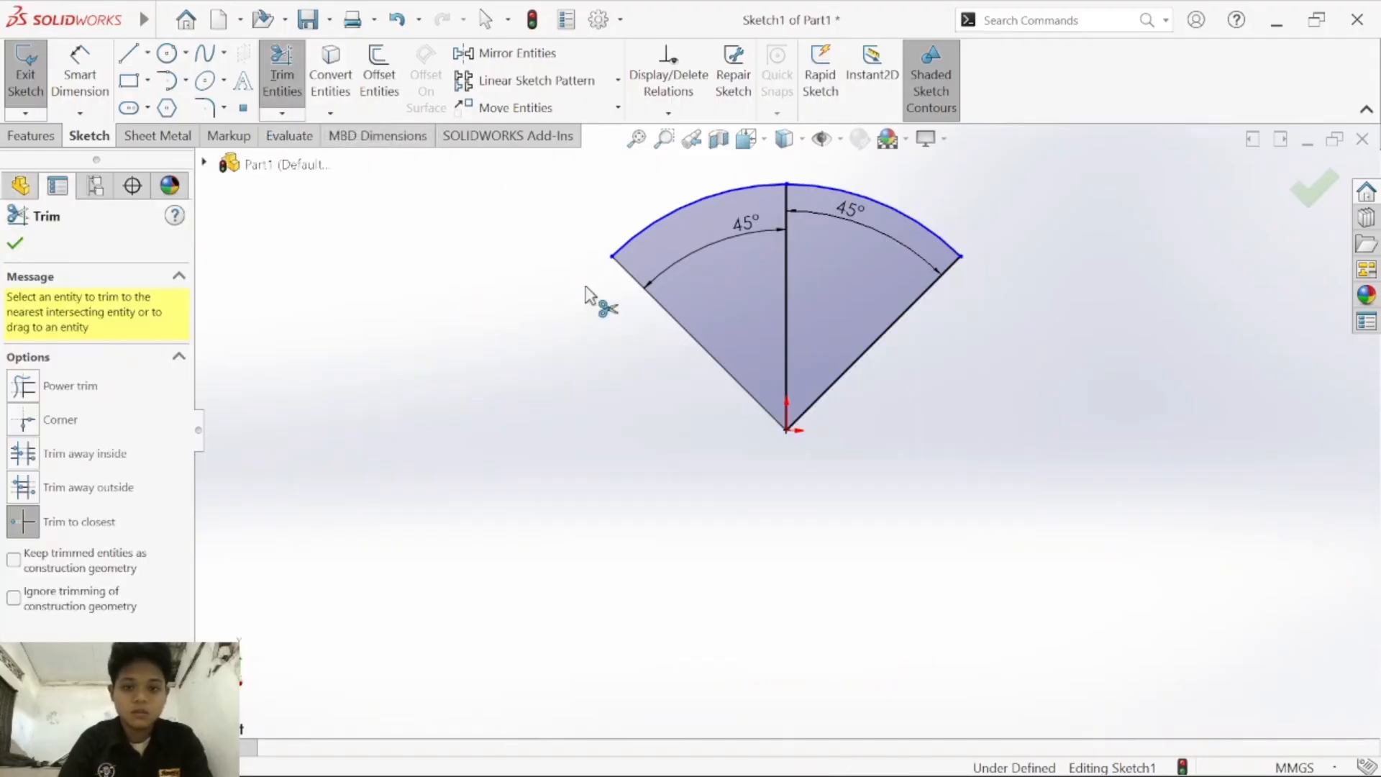
pyautogui.press('Escape')
# Step: Try to dimension the distance between the origin and the upper arc
pyautogui.click(80, 76)
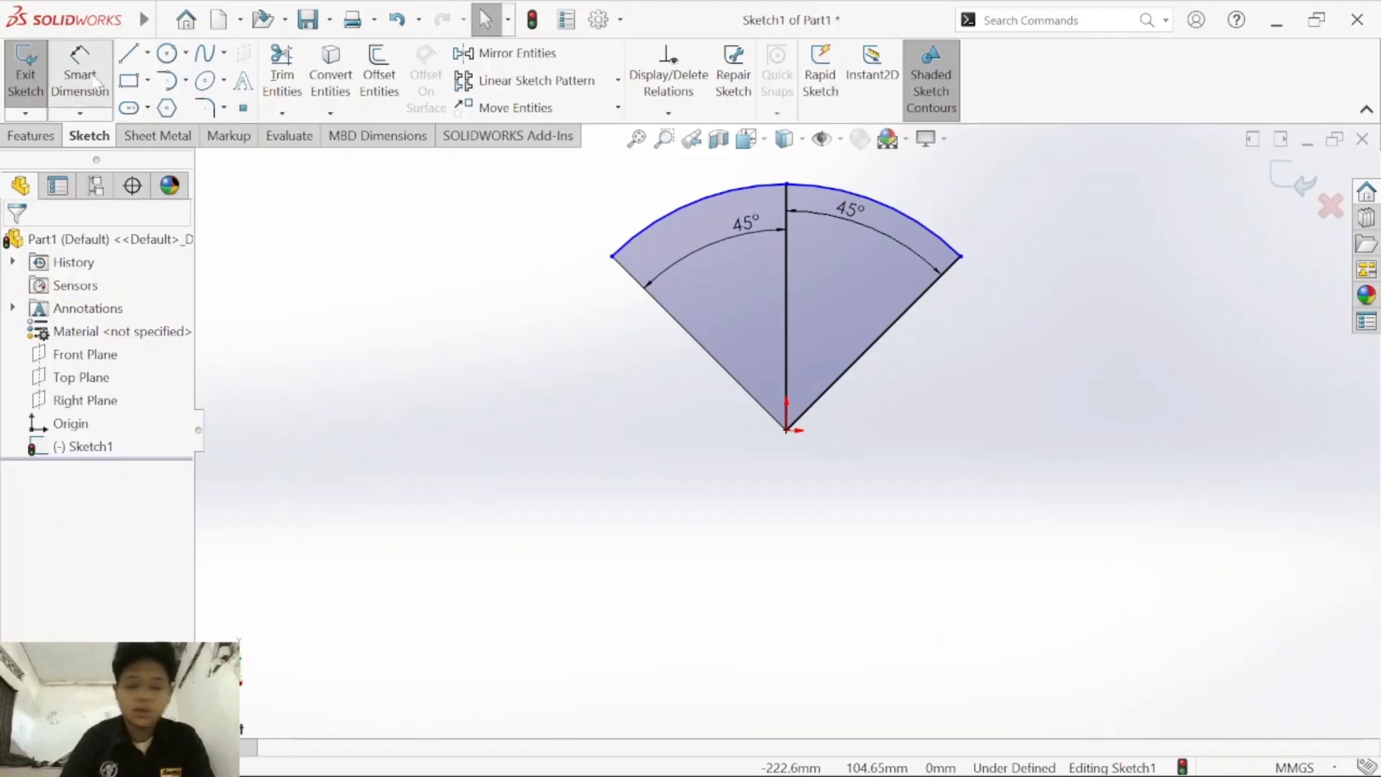
pyautogui.press('f')
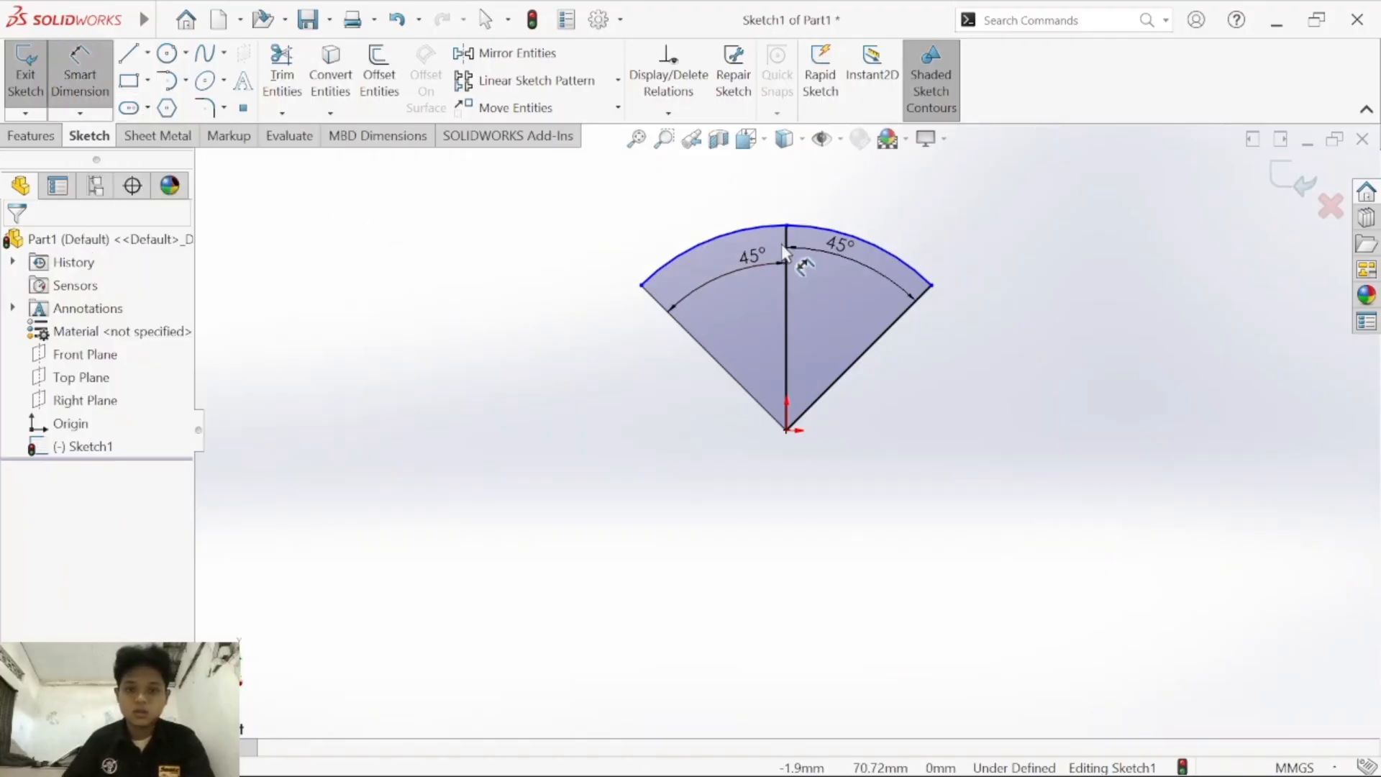
pyautogui.click(791, 597)
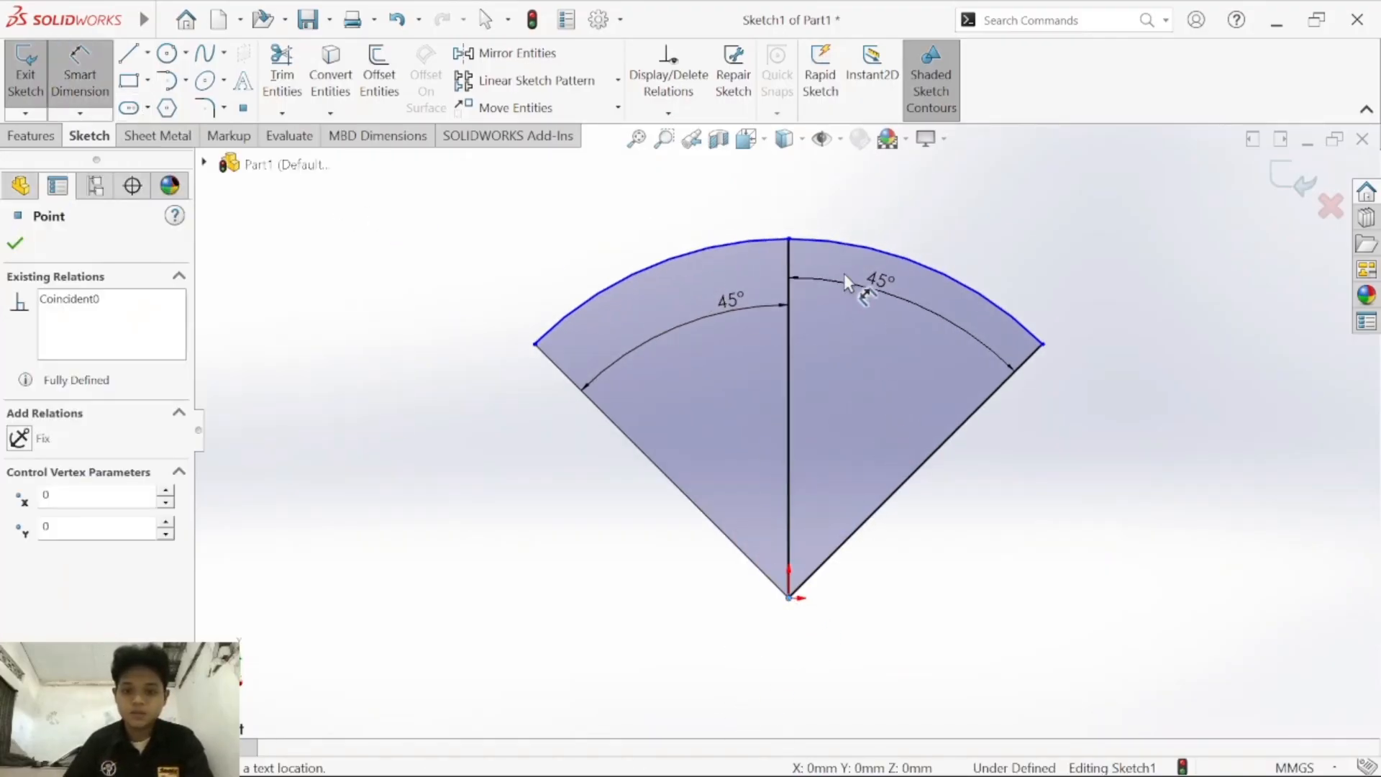
pyautogui.click(826, 243)
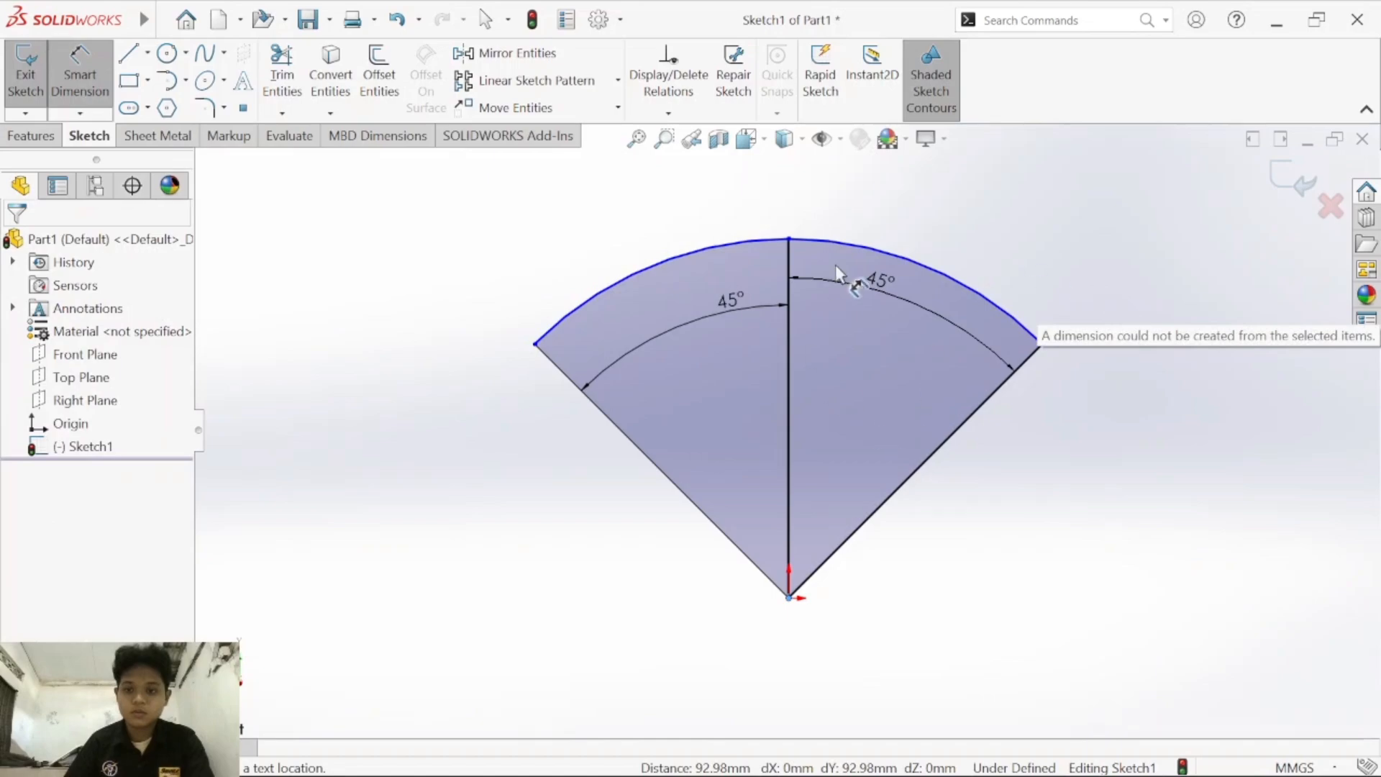
pyautogui.click(828, 239)
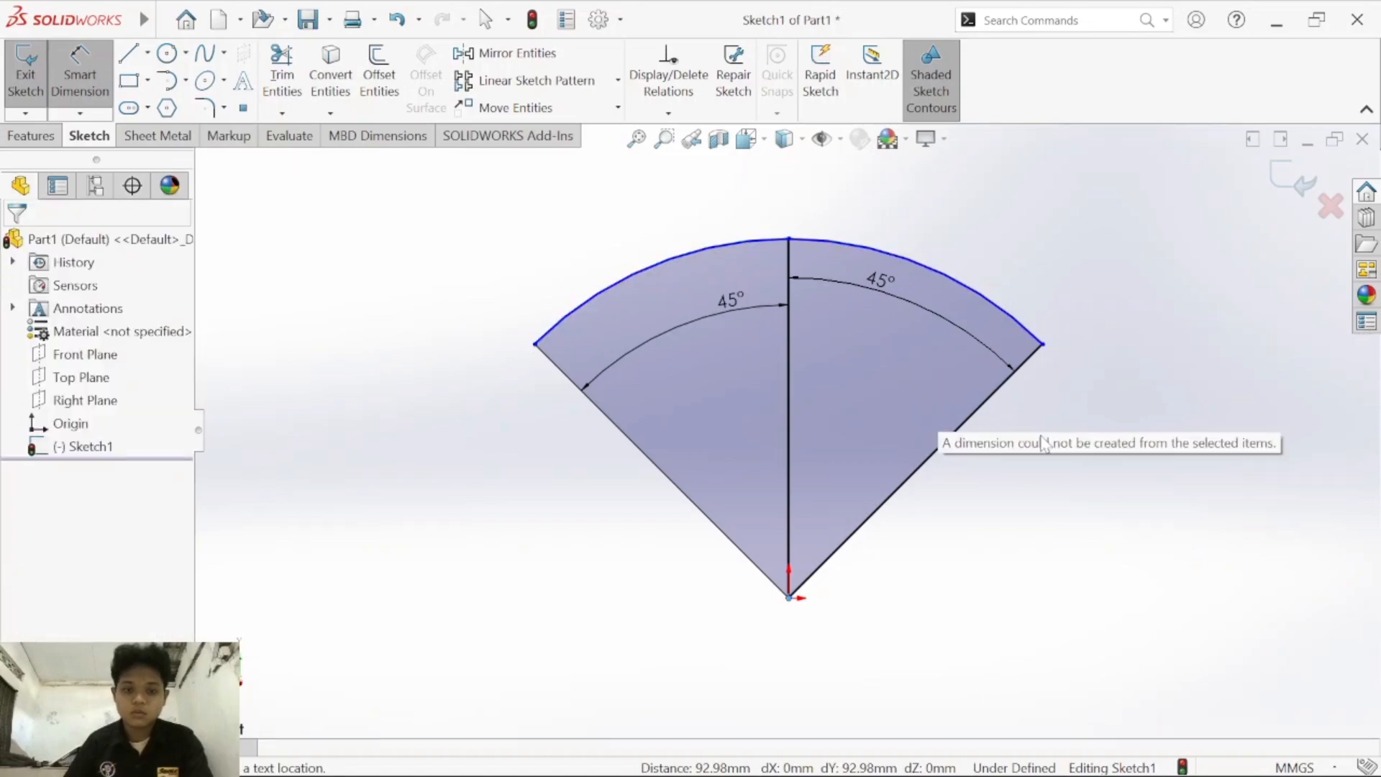
pyautogui.press('Escape')
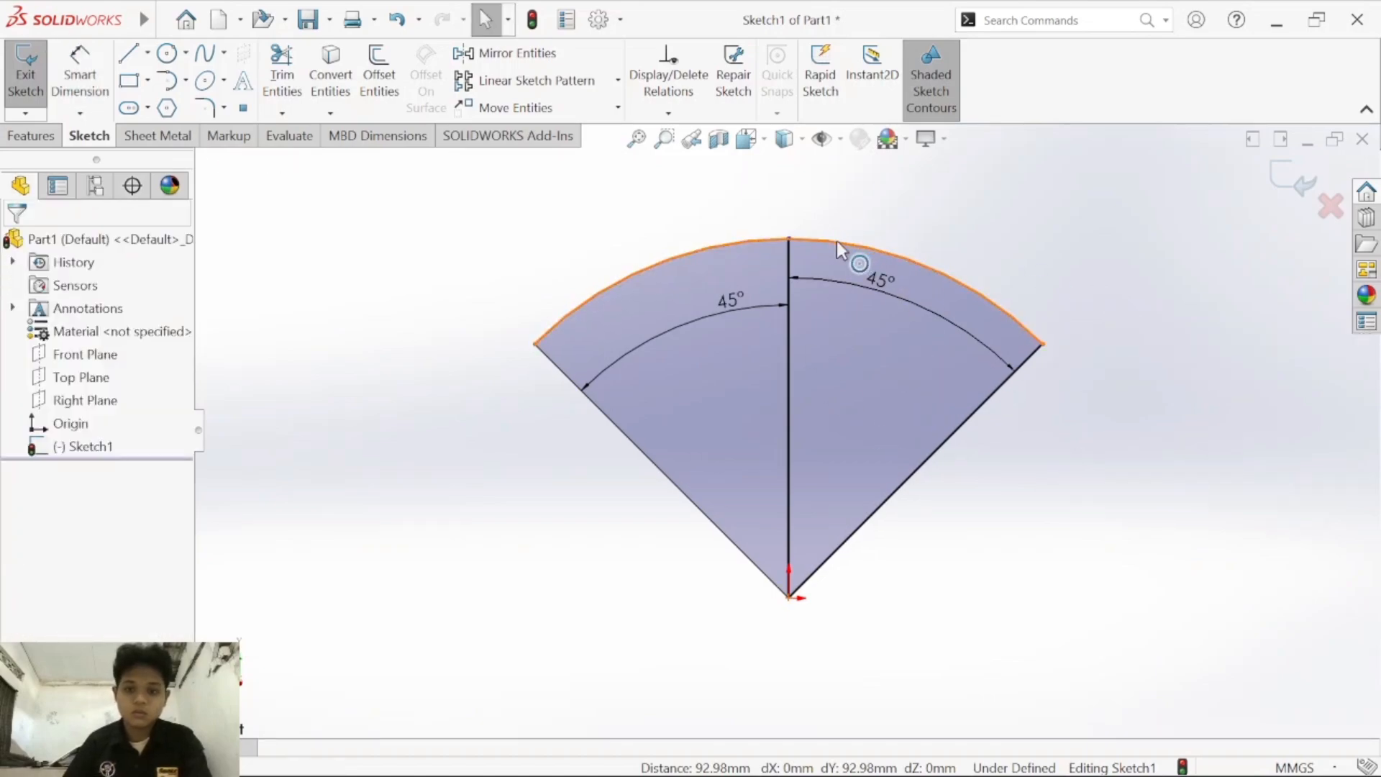
pyautogui.click(92, 64)
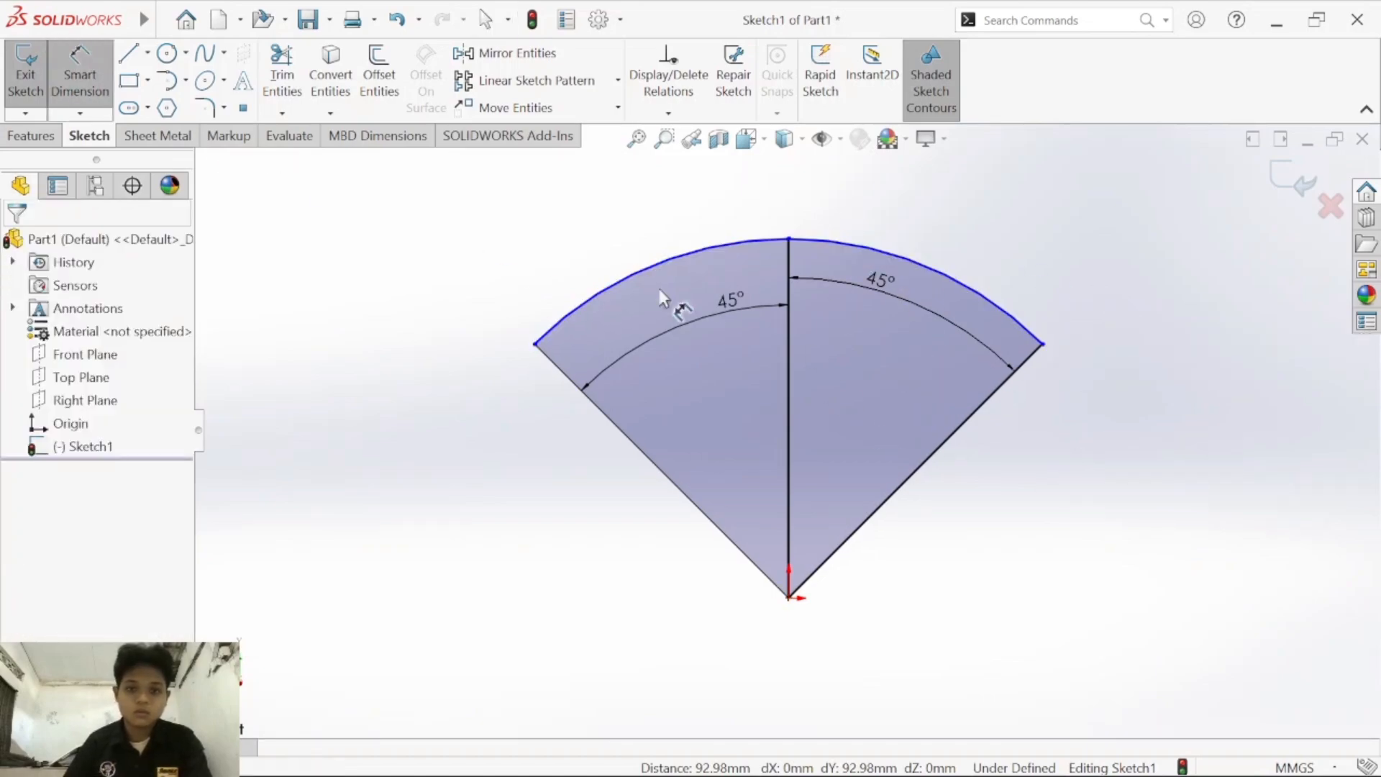
pyautogui.click(847, 247)
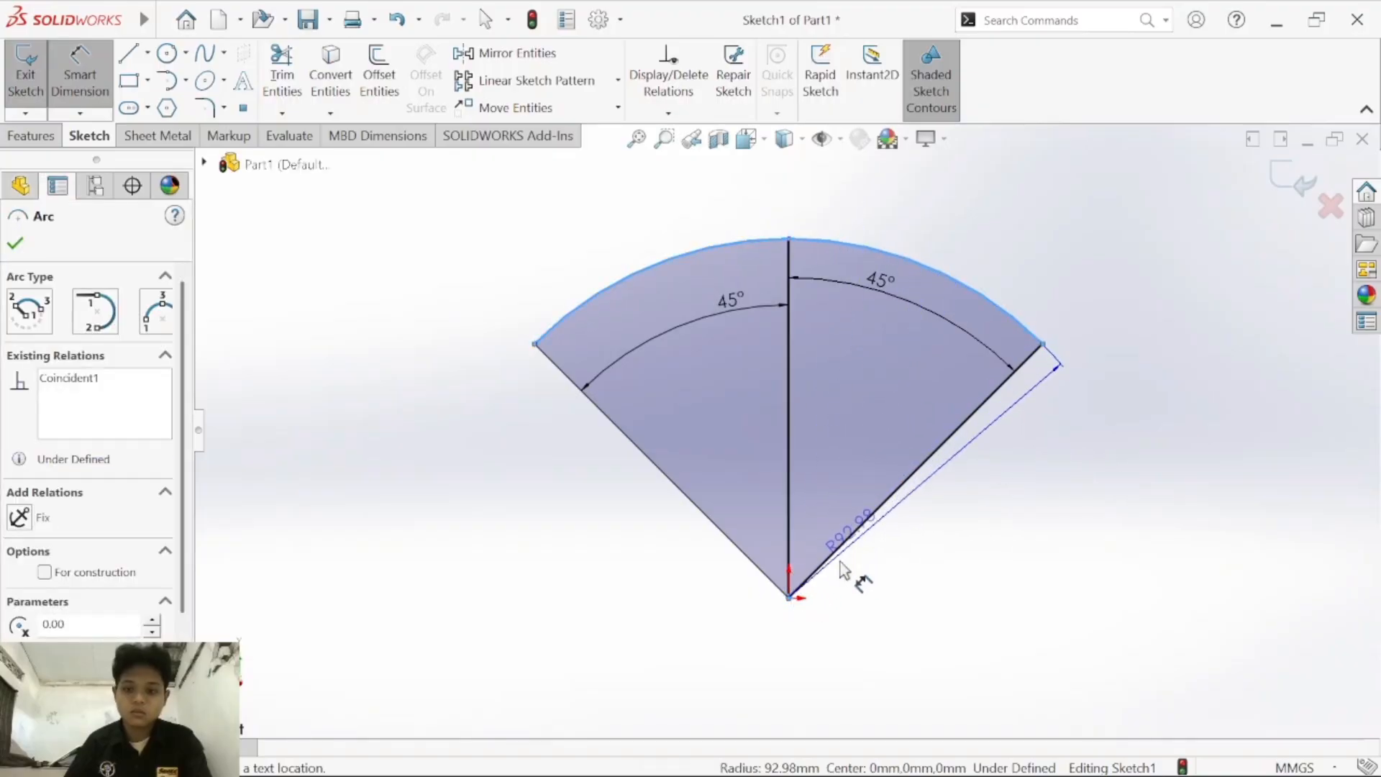
pyautogui.click(791, 599)
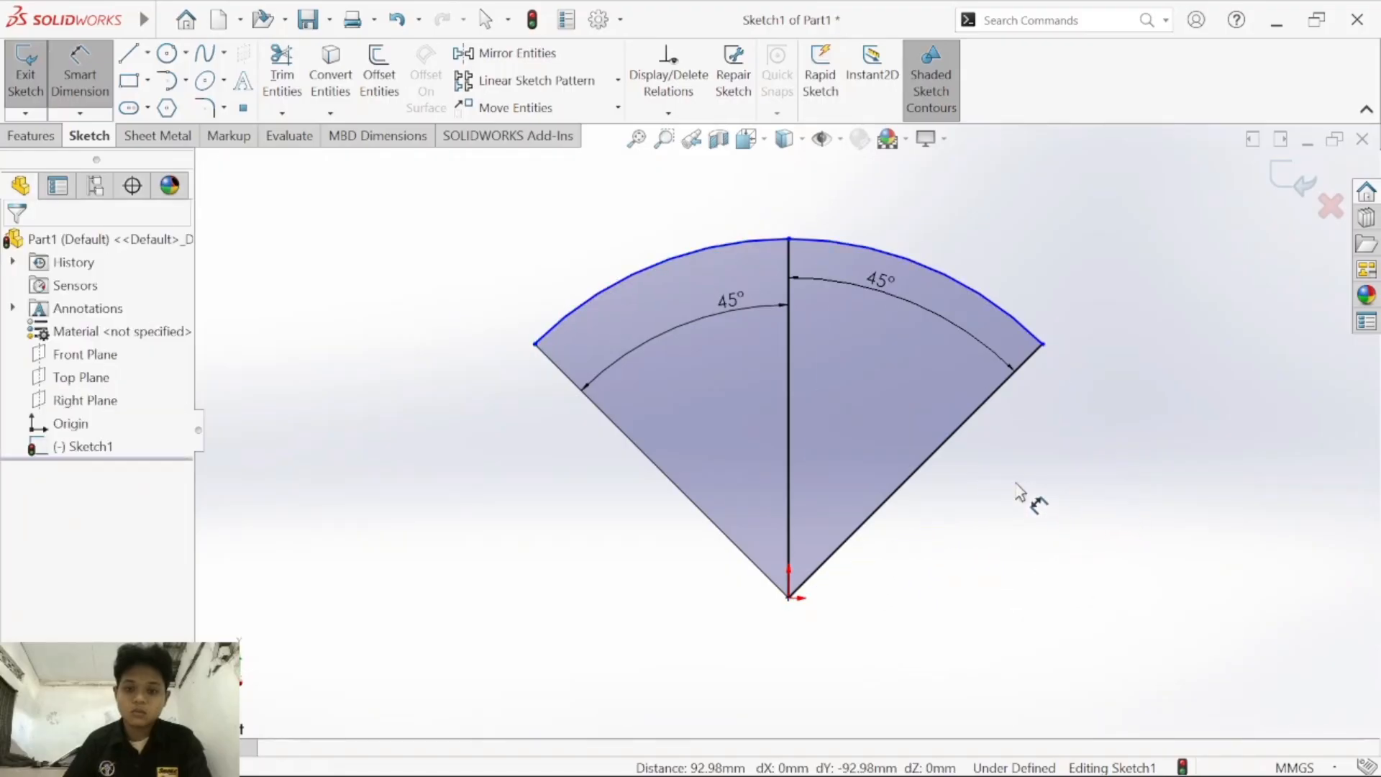
pyautogui.press('Escape')
pyautogui.press('Escape')
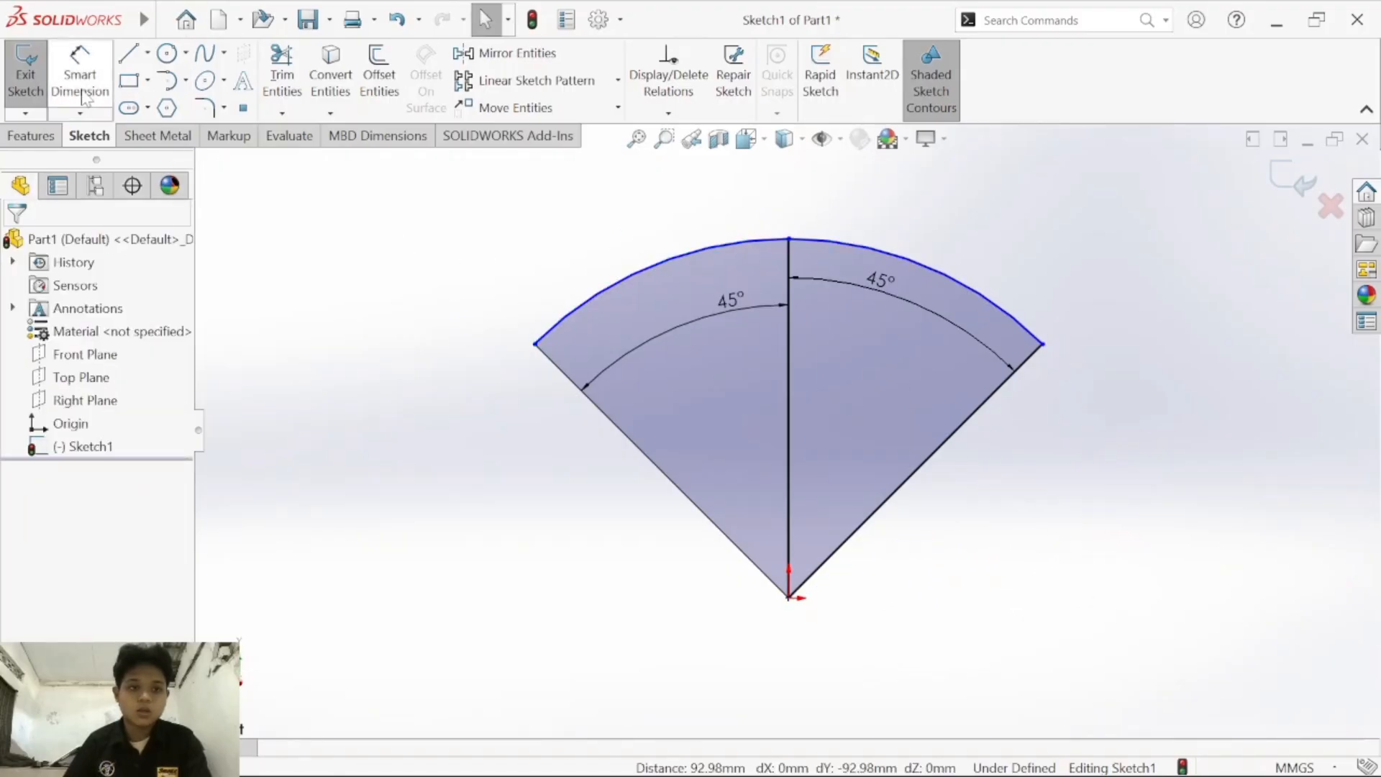
# Step: Dimension the vertical line from the origin to the upper arc as 60 mm
pyautogui.click(81, 94)
pyautogui.click(792, 382)
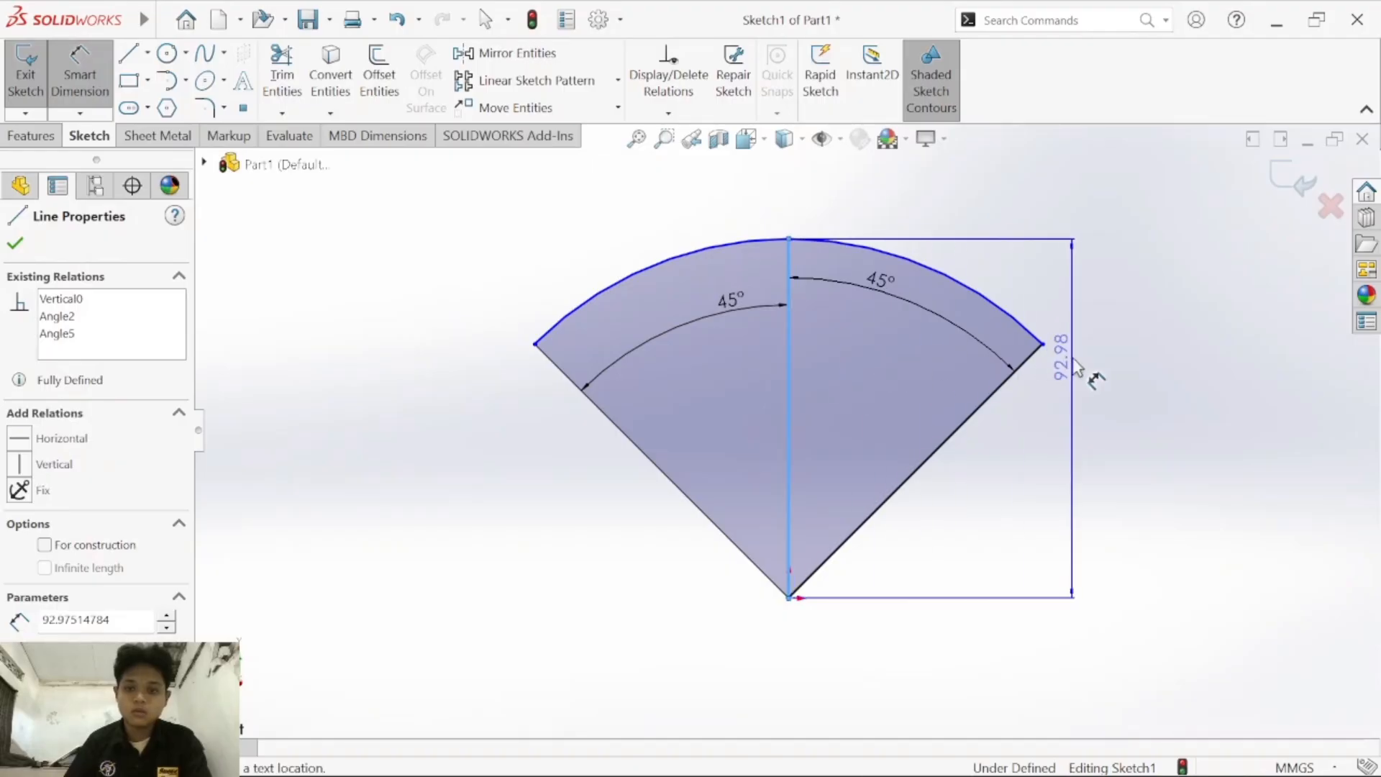
pyautogui.click(1174, 423)
pyautogui.write('60')
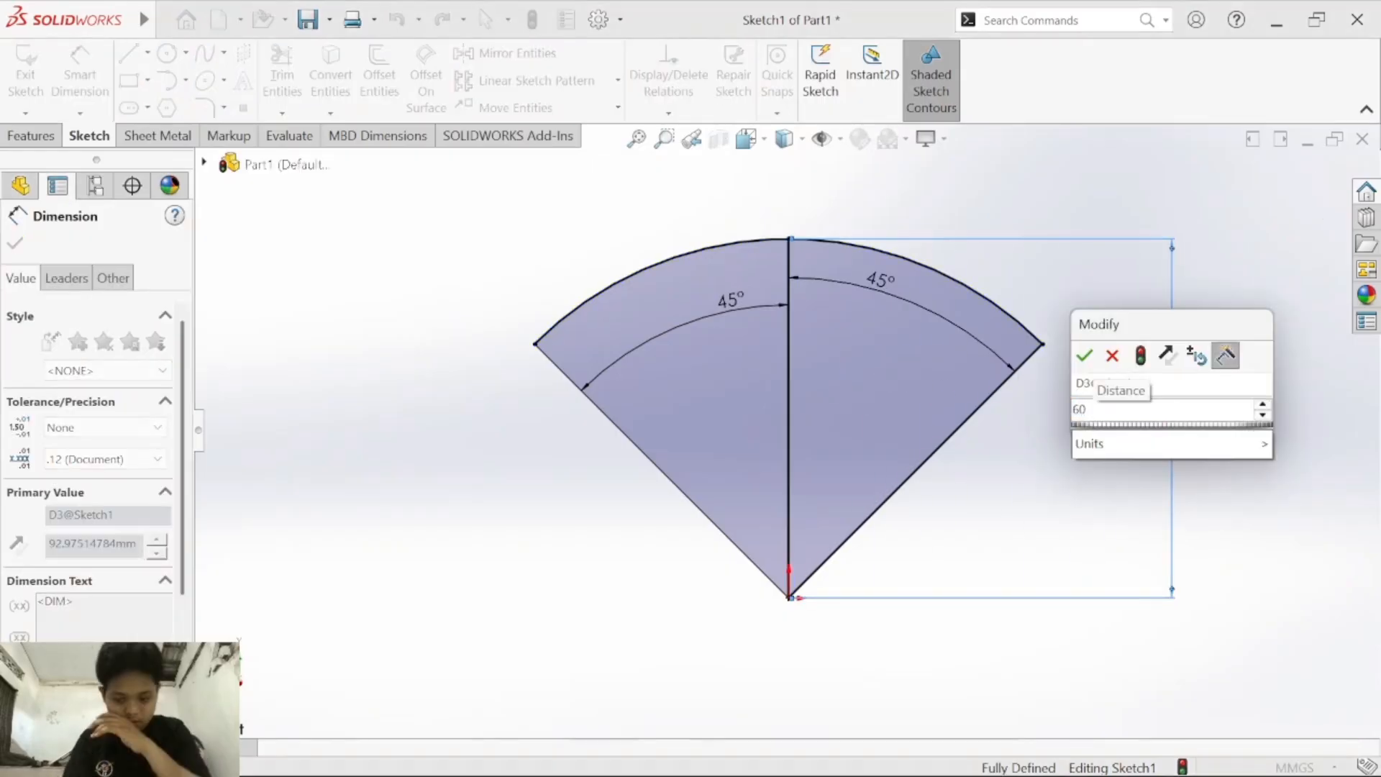
pyautogui.press('Return')
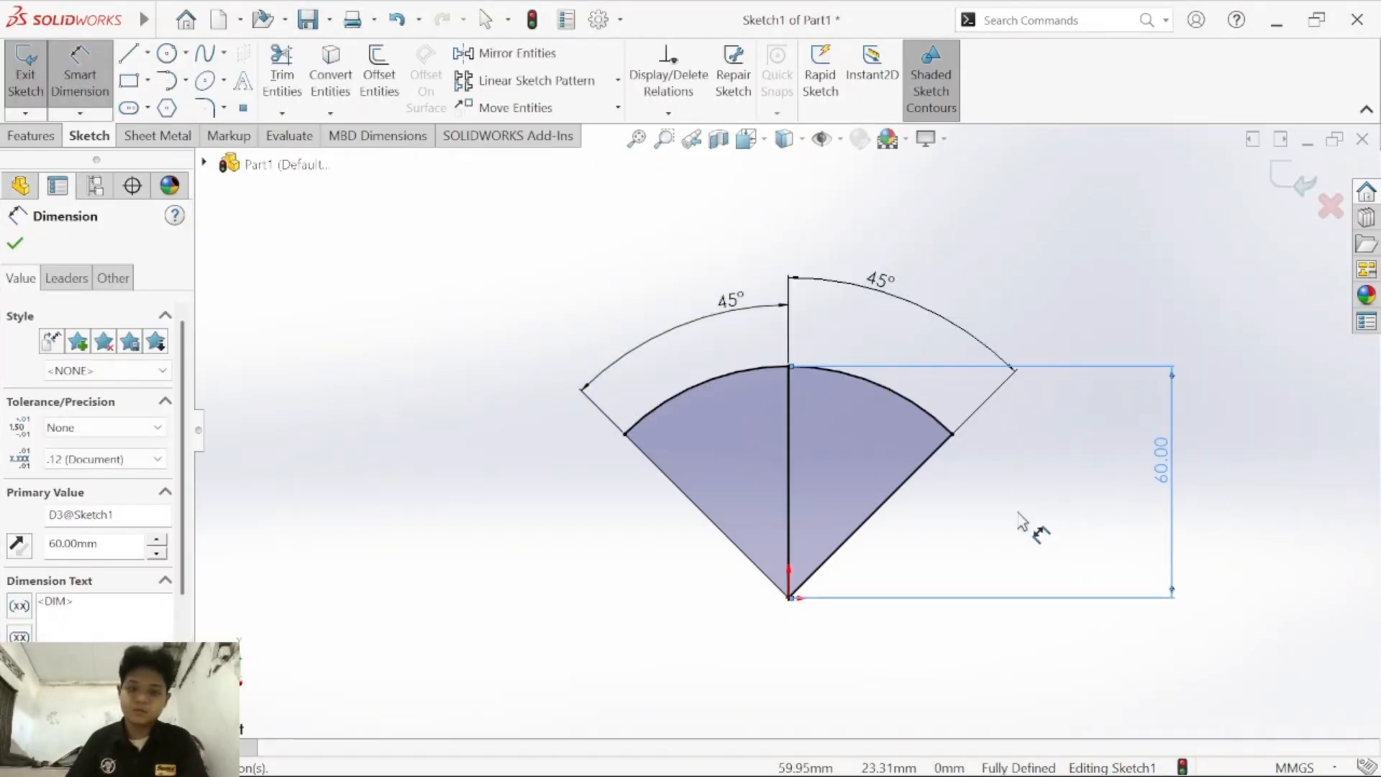
pyautogui.press('Escape')
# Step: Sketch seven concentric circles centred on the origin inside the outer arc, with radii stepping down from about 54 mm to about 9 mm
pyautogui.scroll(-4, 801, 411)
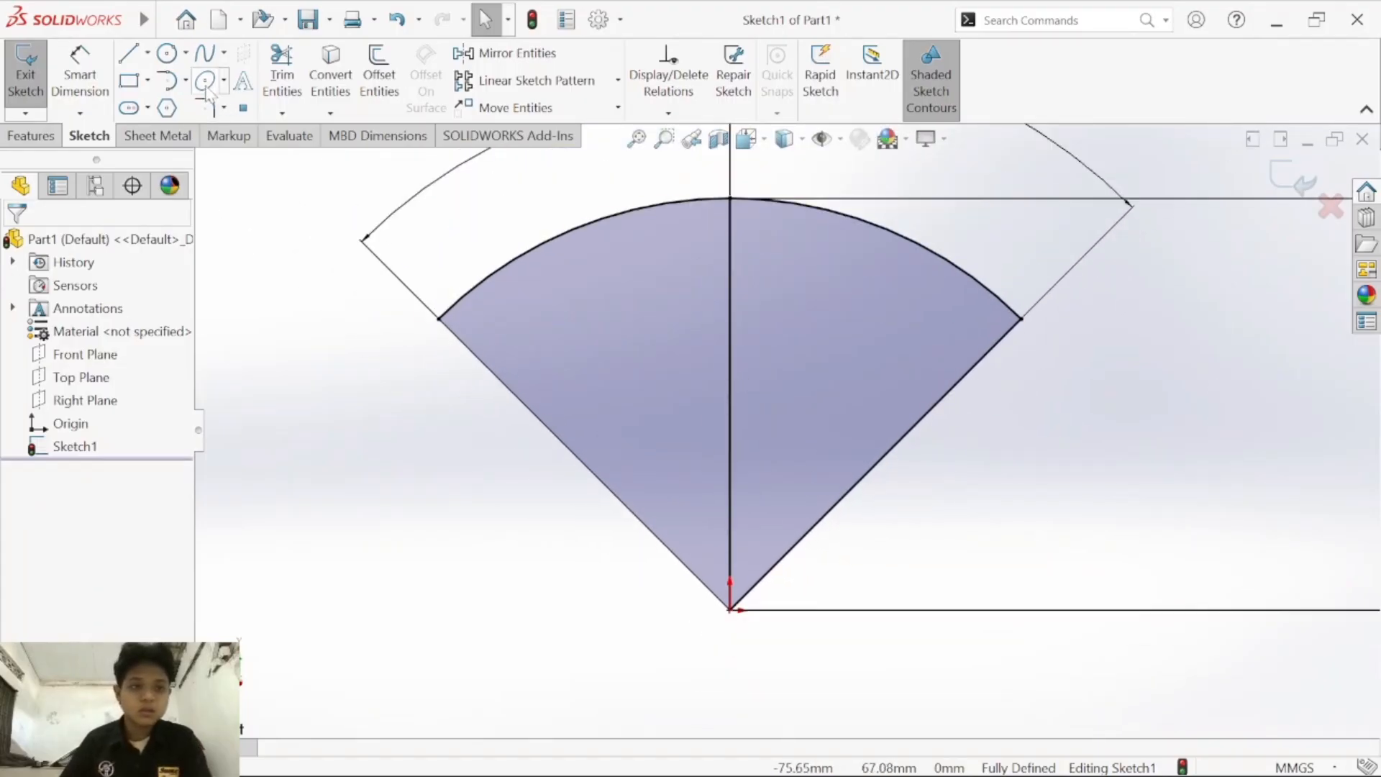
pyautogui.click(167, 53)
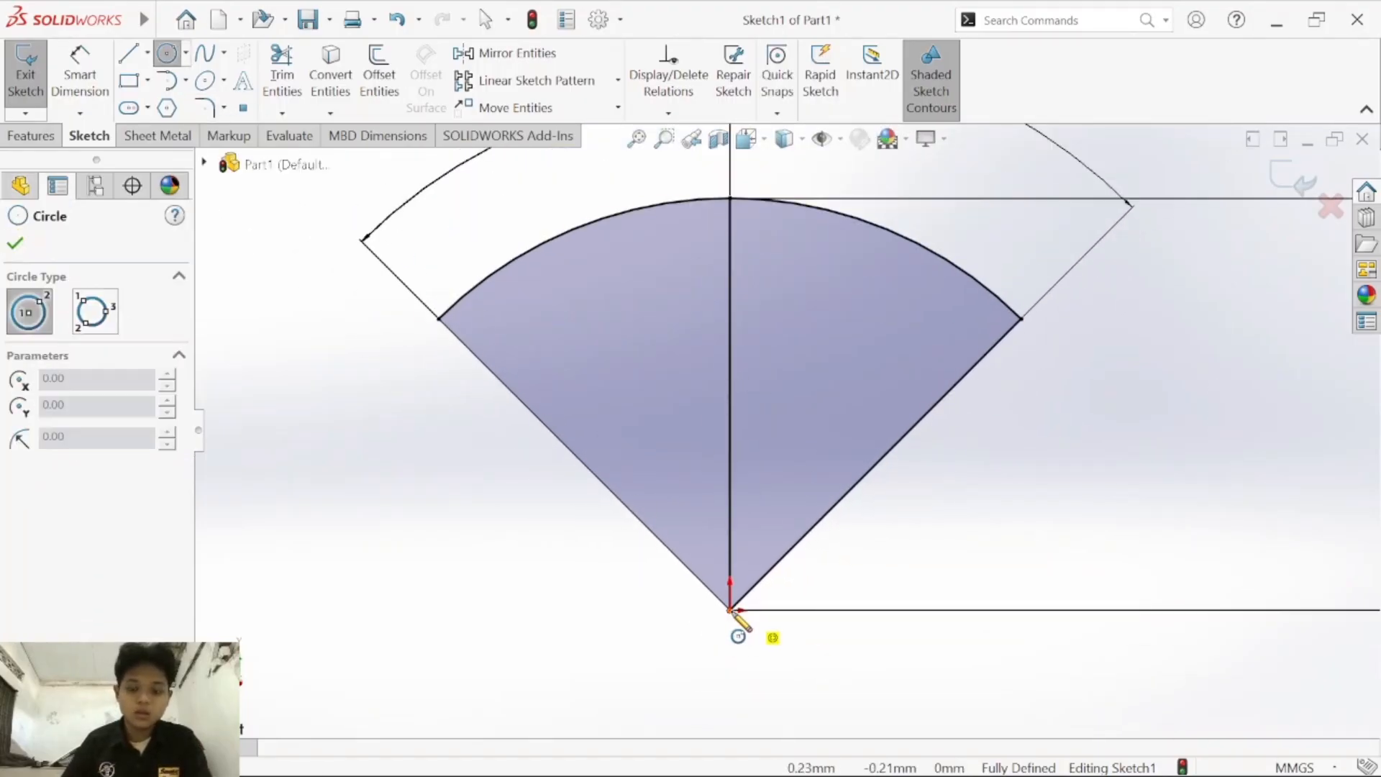
pyautogui.click(730, 610)
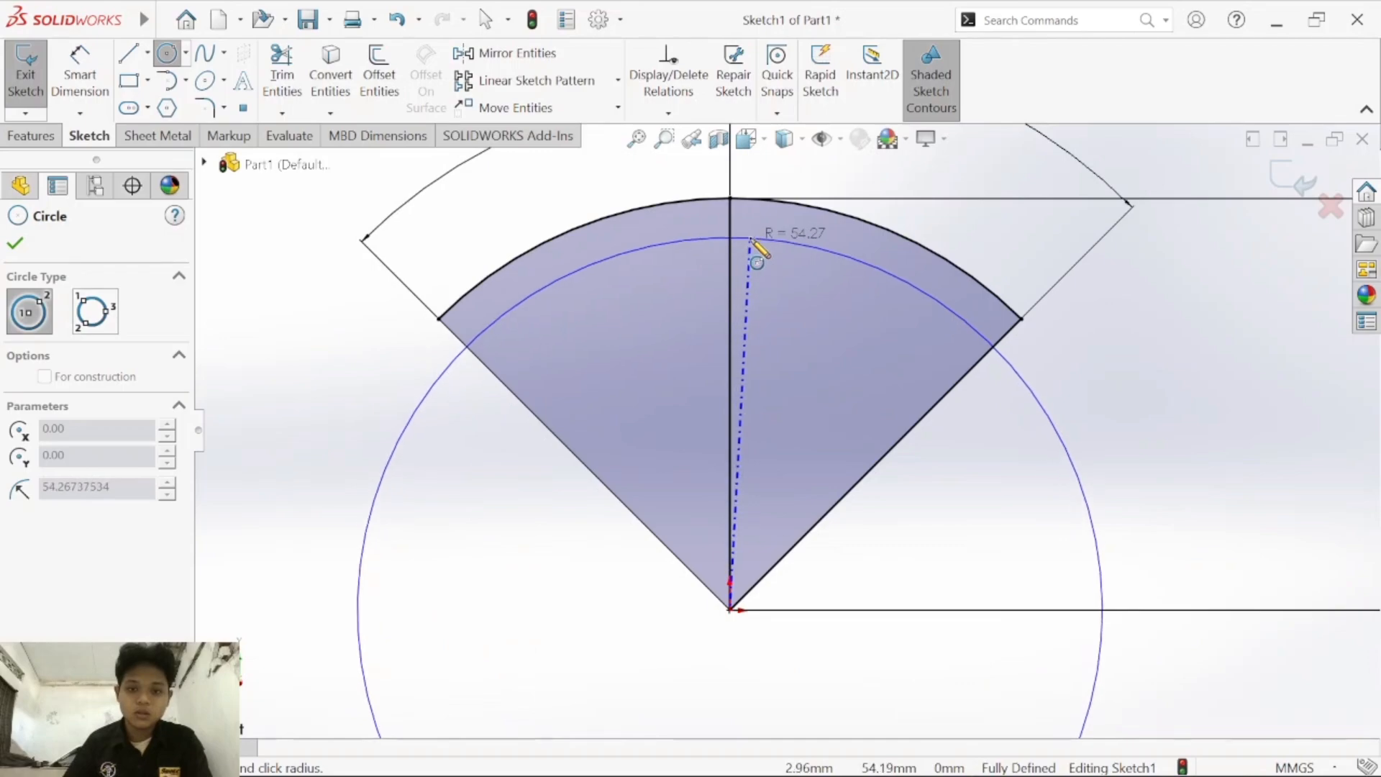
pyautogui.click(751, 240)
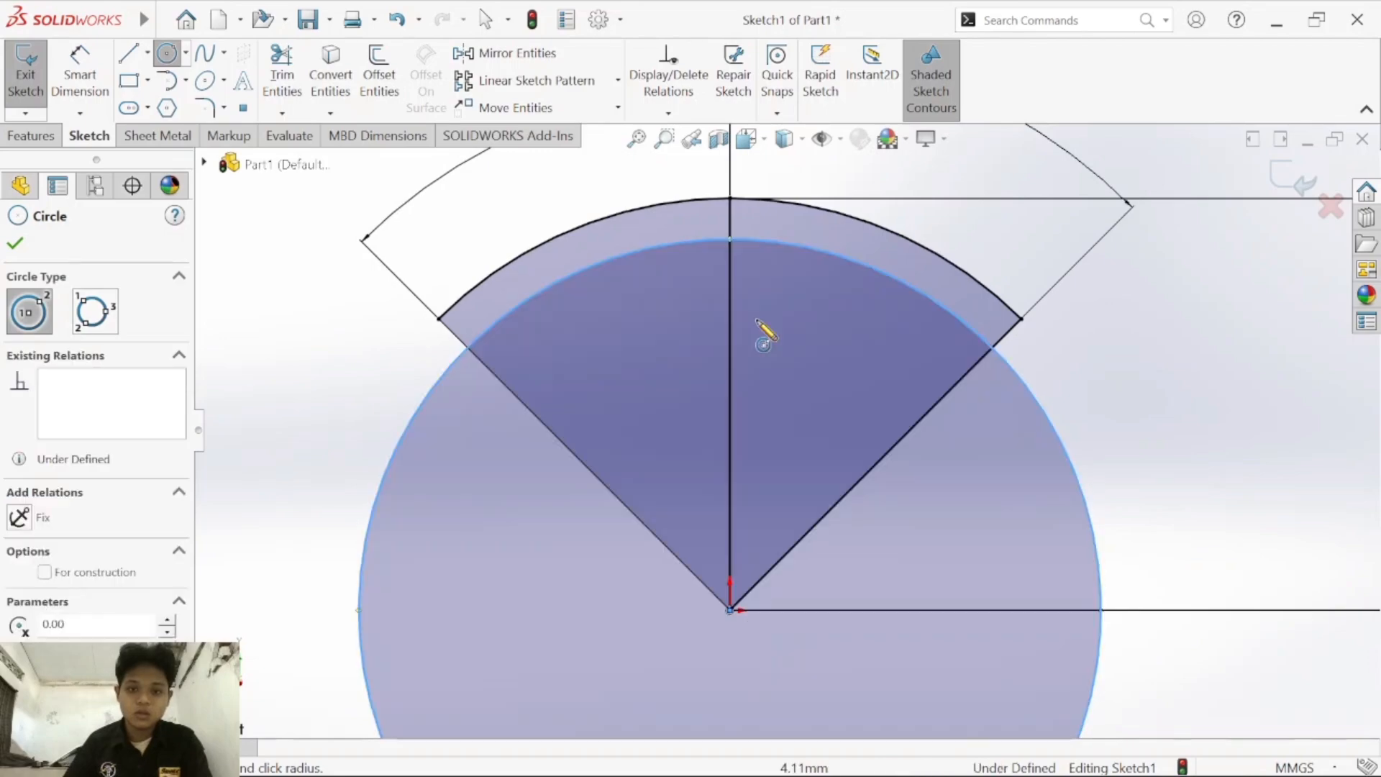
pyautogui.click(730, 610)
pyautogui.click(755, 301)
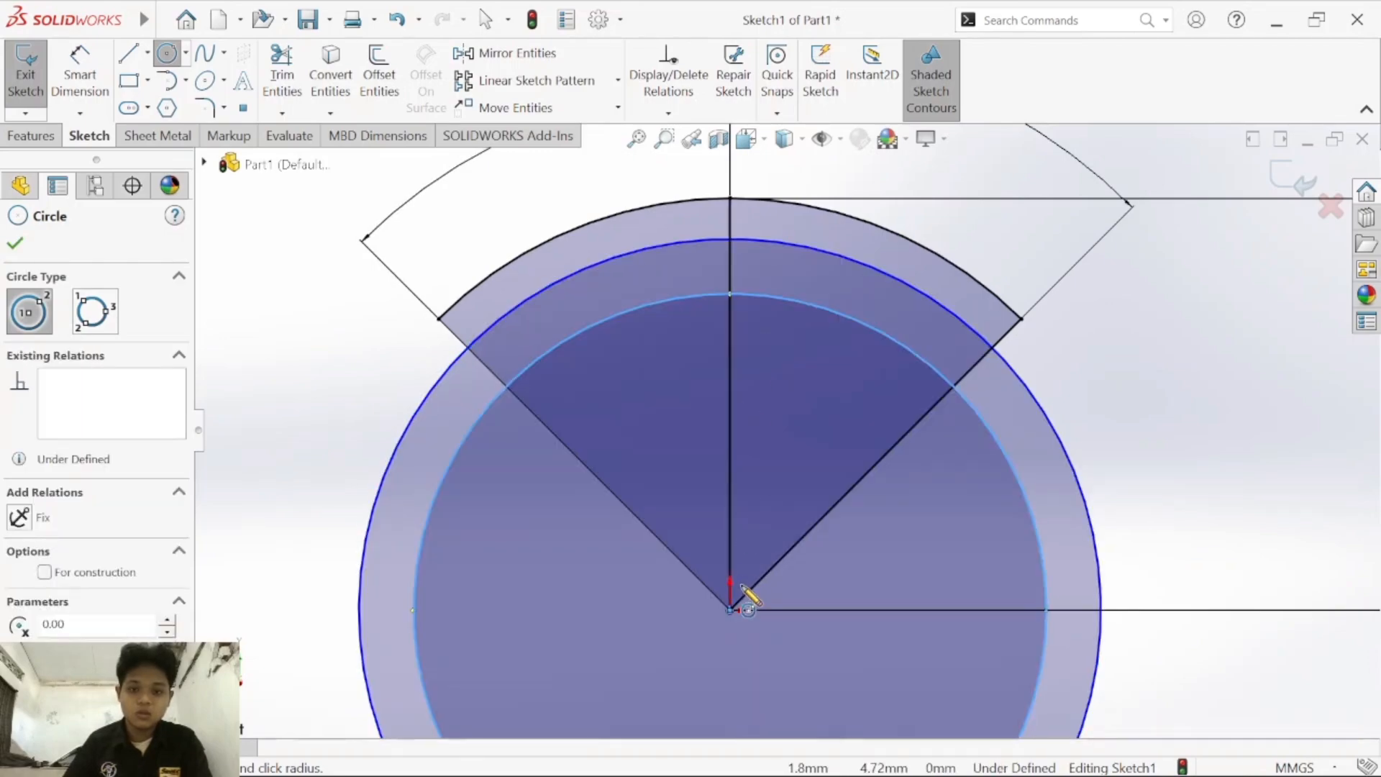
pyautogui.click(730, 610)
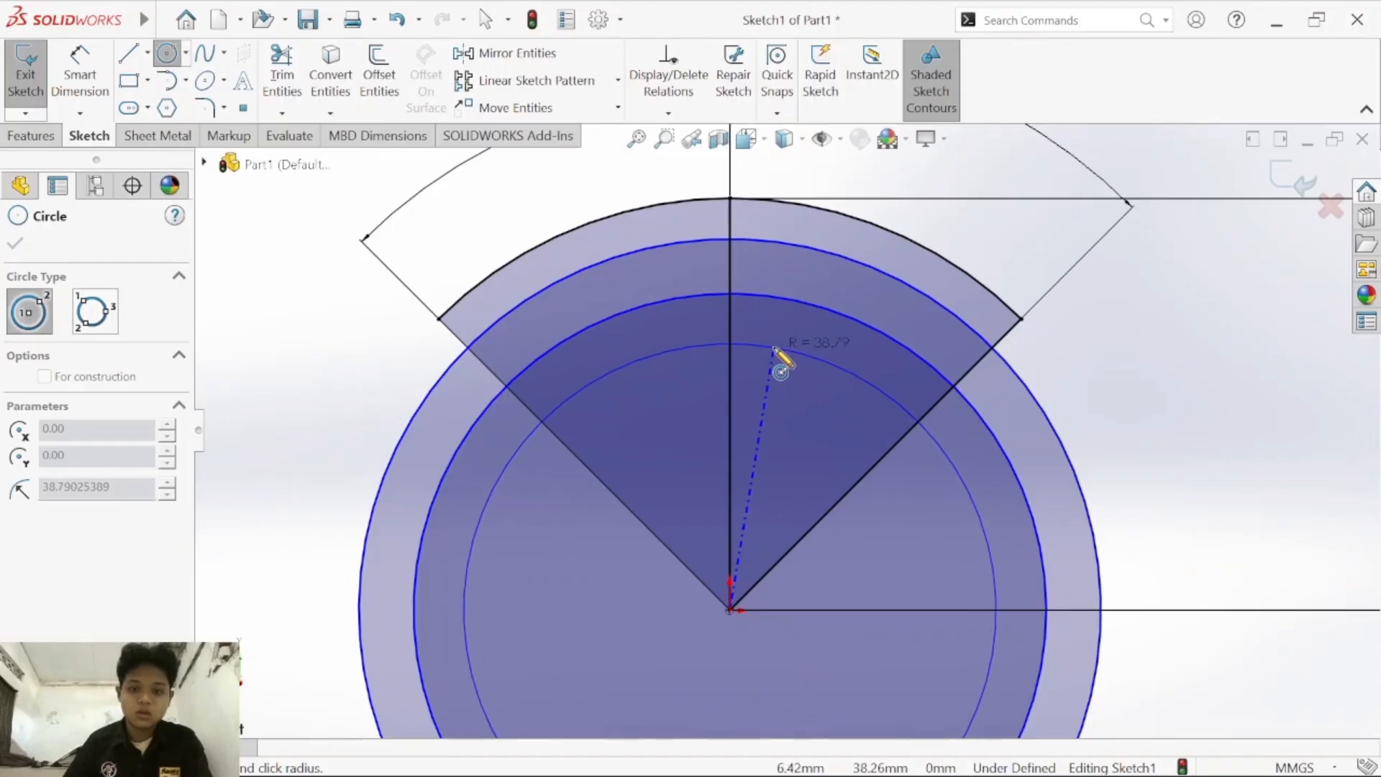
pyautogui.click(781, 350)
pyautogui.click(730, 610)
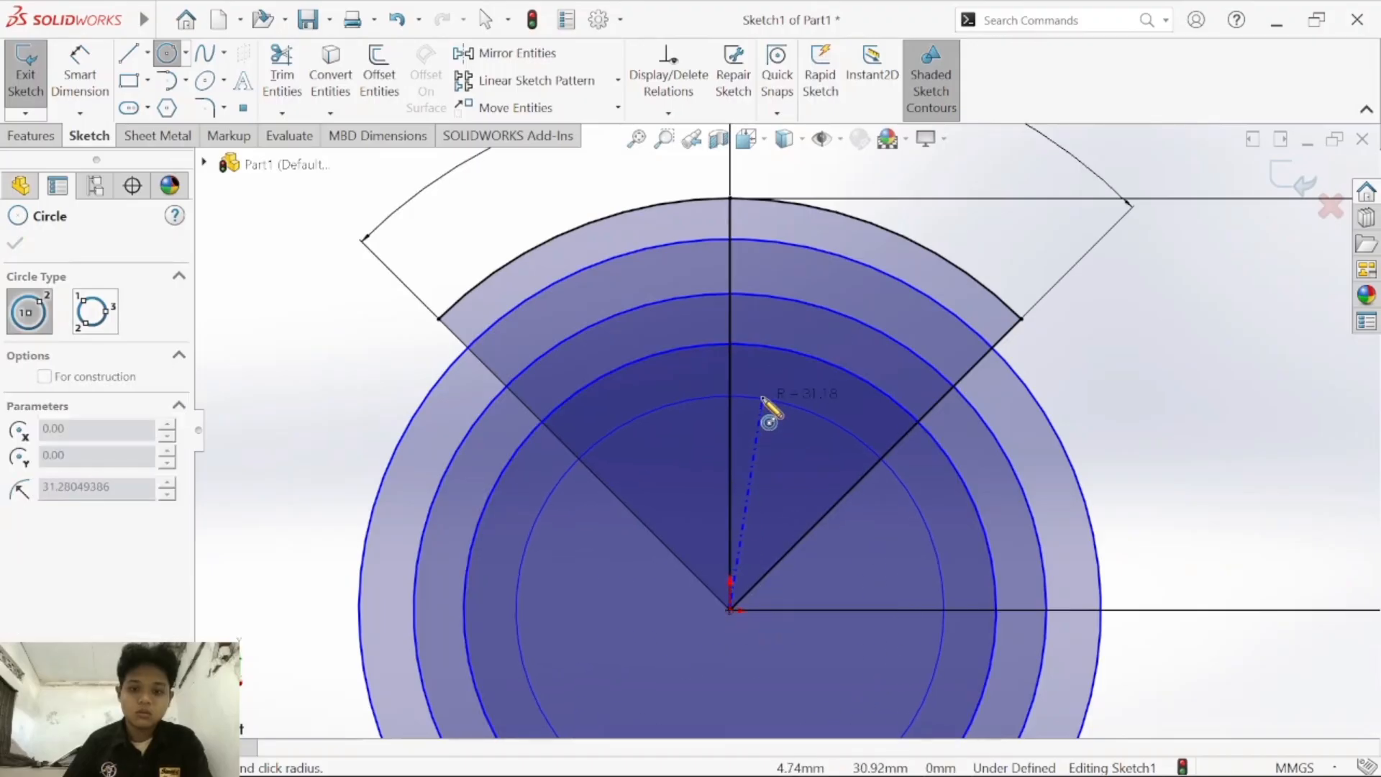
pyautogui.click(773, 401)
pyautogui.click(730, 610)
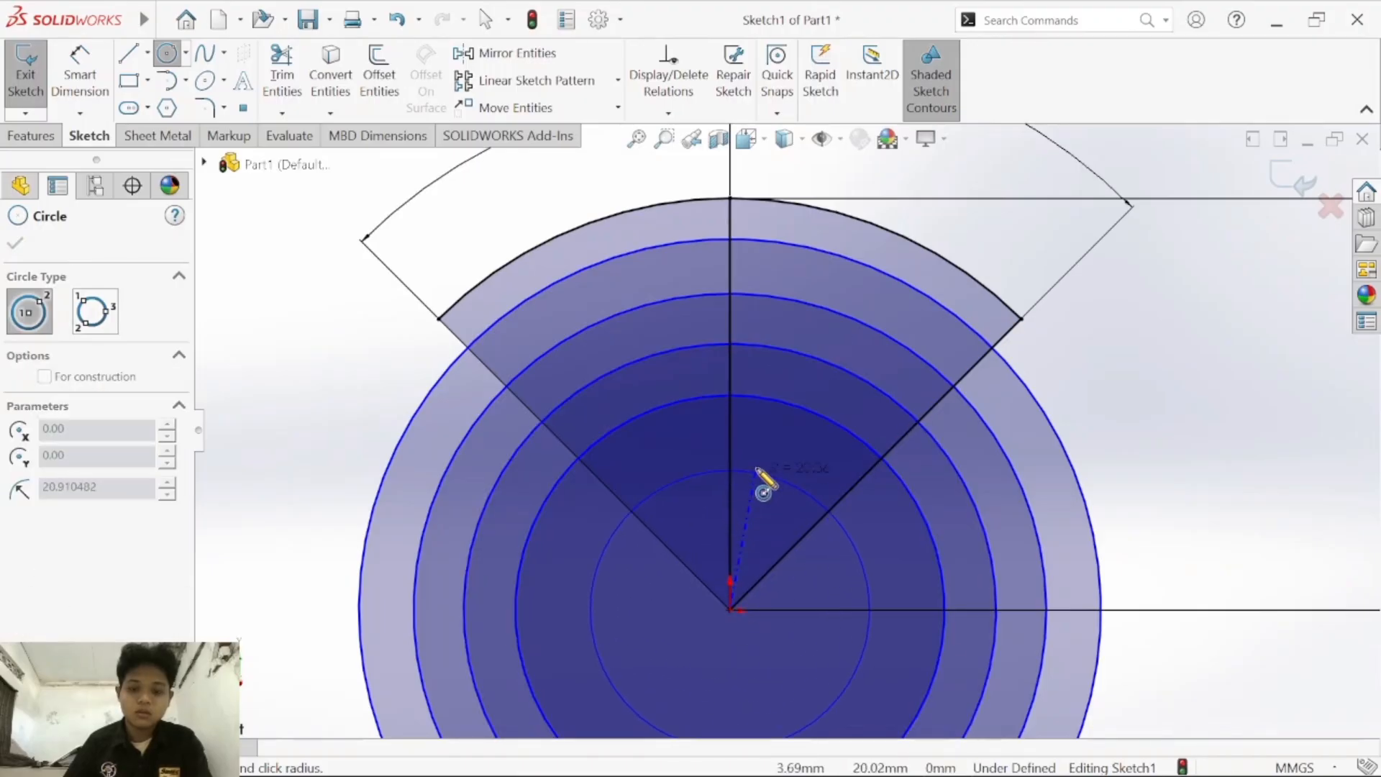
pyautogui.click(776, 456)
pyautogui.click(731, 610)
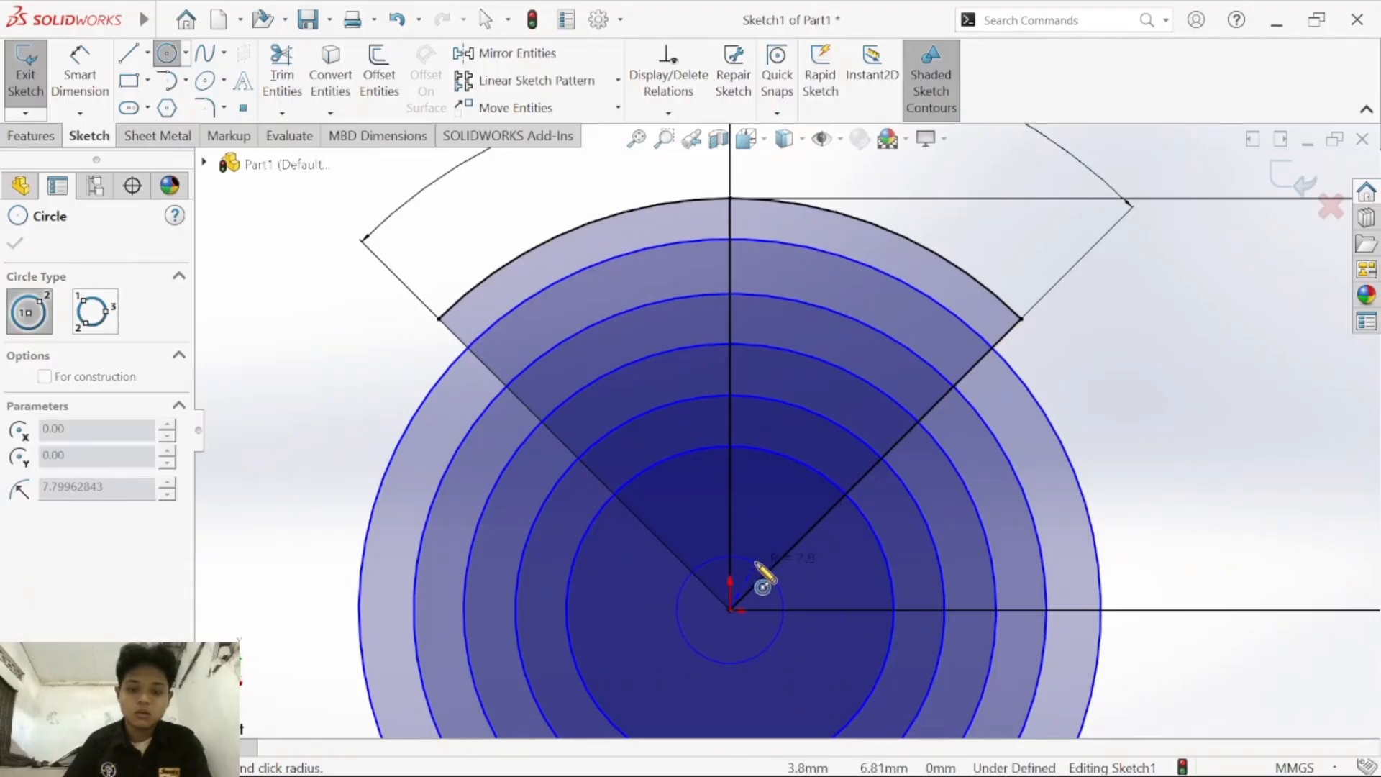
pyautogui.click(775, 523)
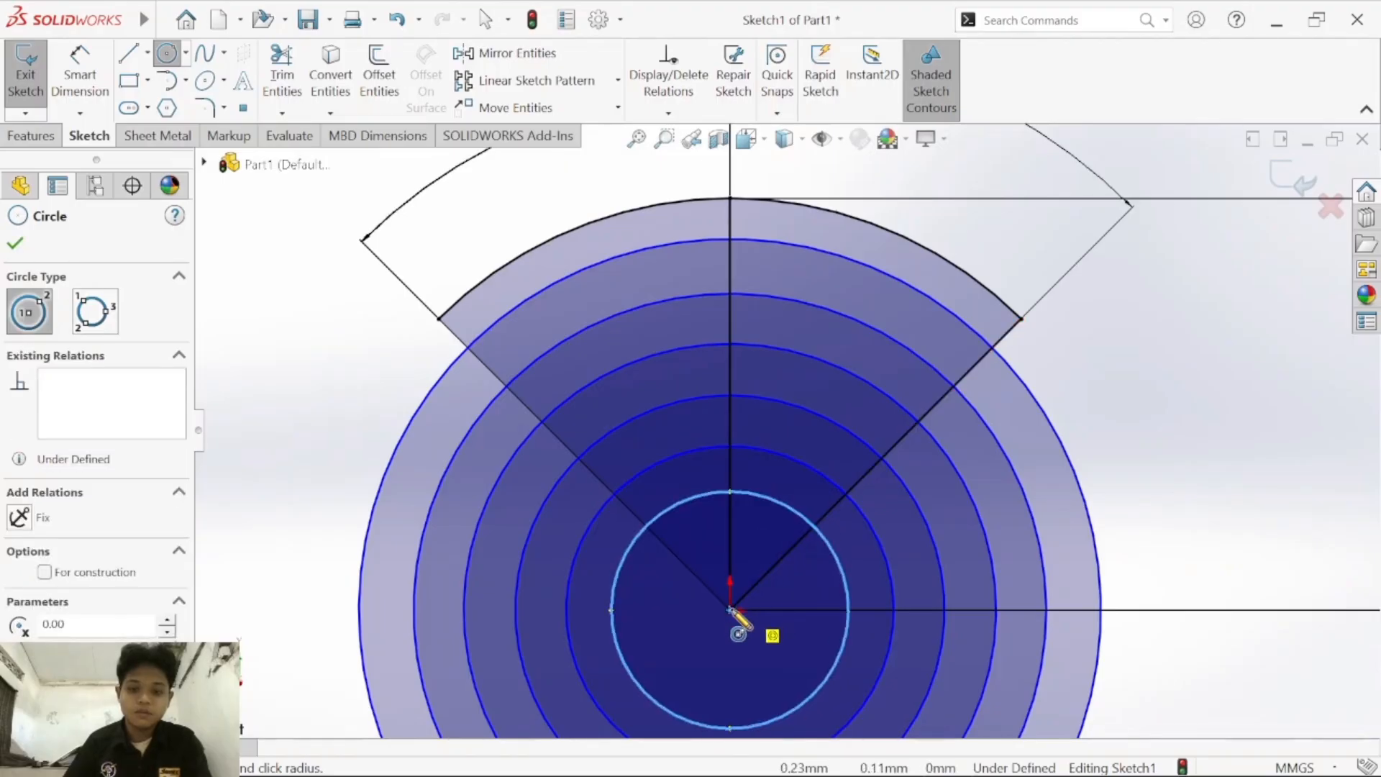
pyautogui.click(730, 610)
pyautogui.click(771, 576)
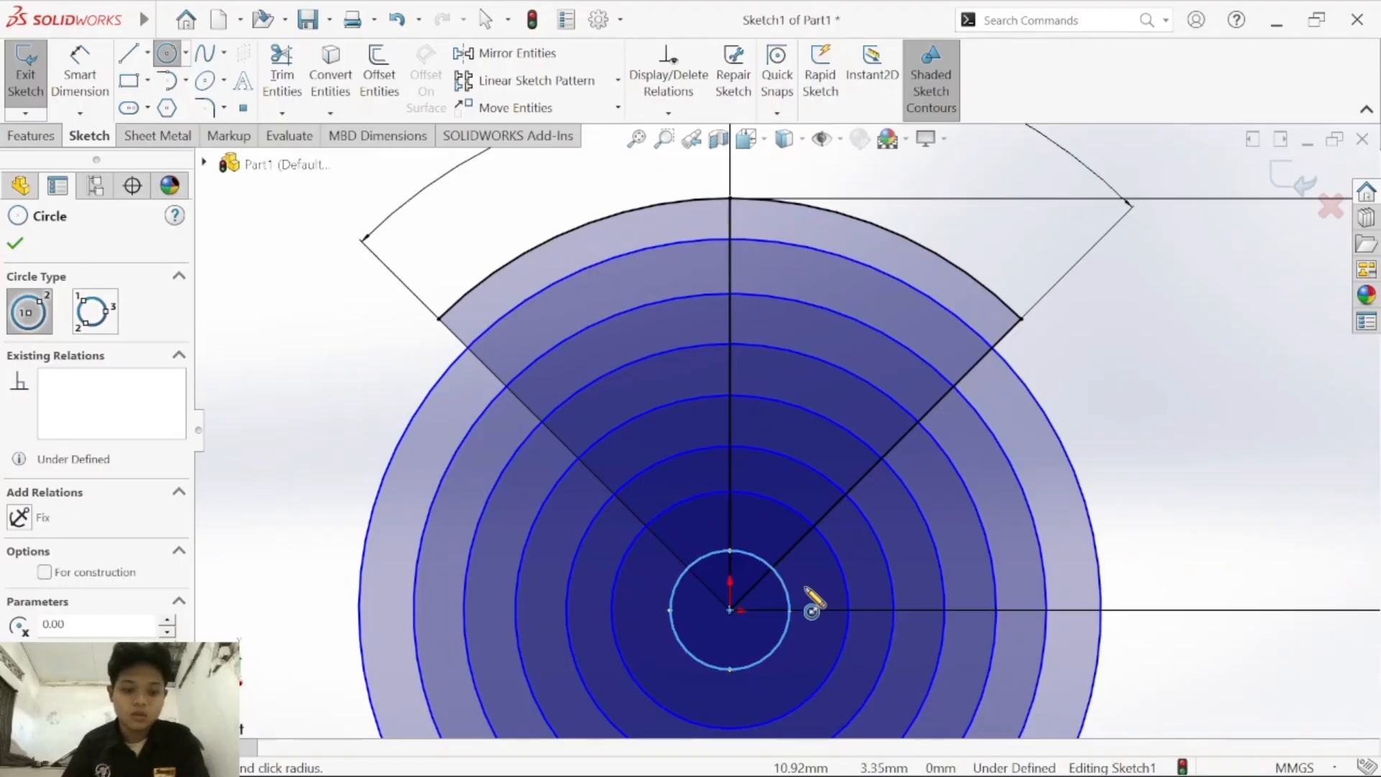
pyautogui.press('Escape')
# Step: Dimension the diameter of the smallest circle around the origin as 10 mm
pyautogui.click(86, 97)
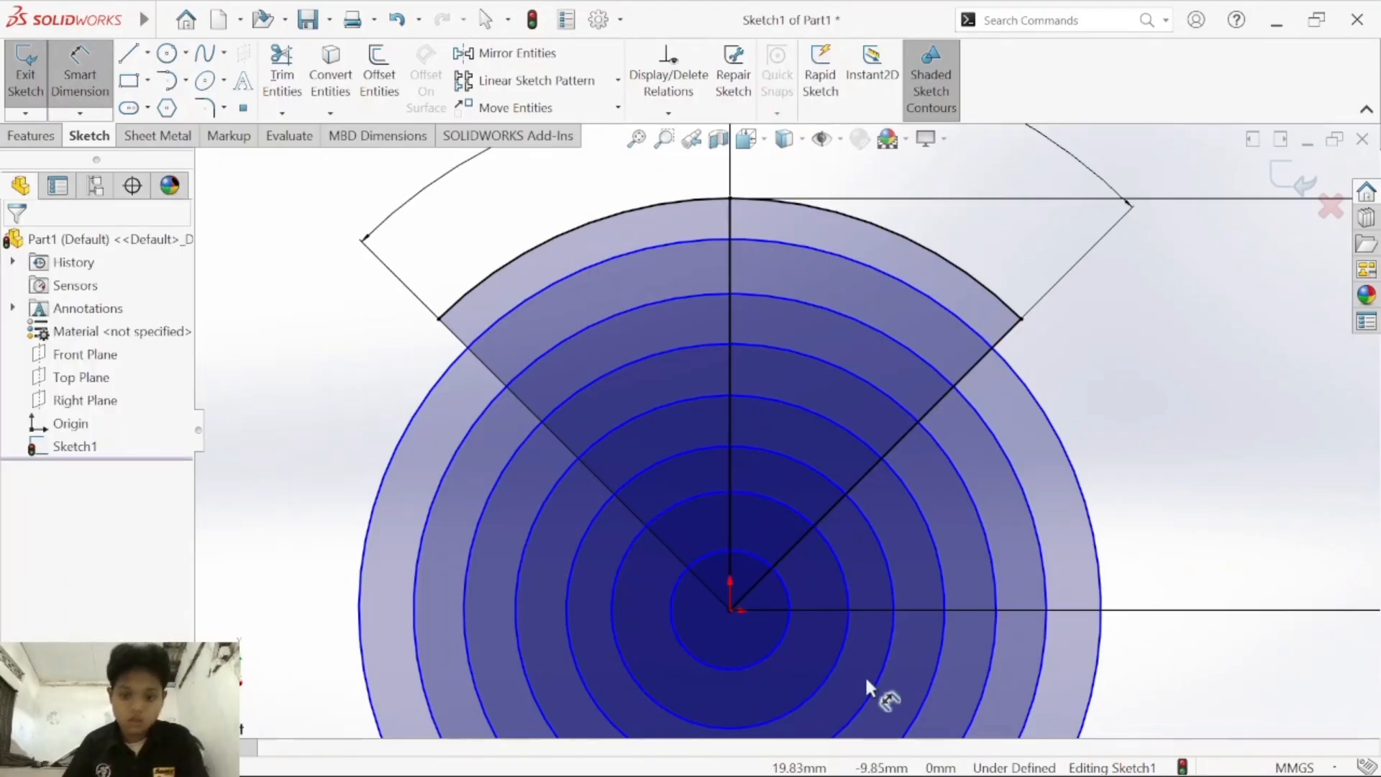
pyautogui.click(775, 644)
pyautogui.click(1205, 618)
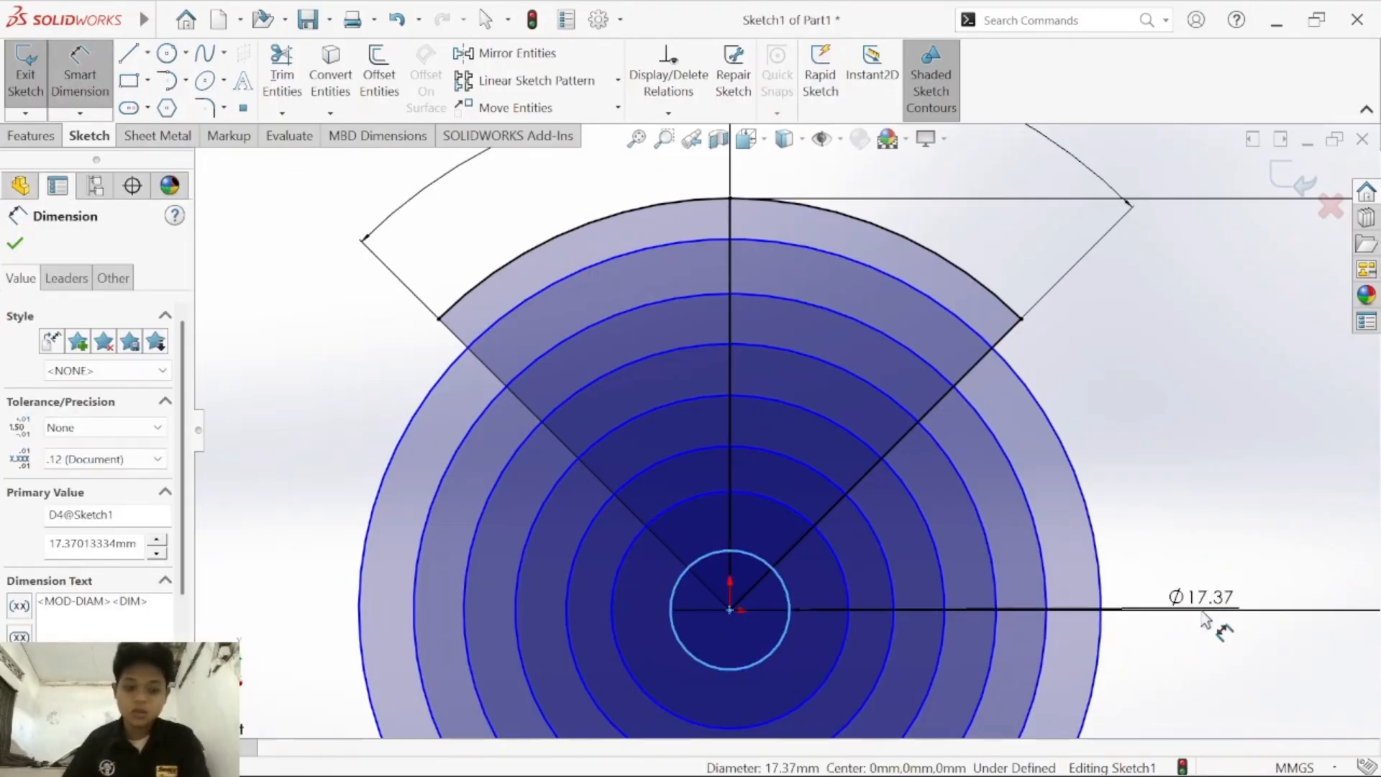
pyautogui.write('10')
pyautogui.press('Return')
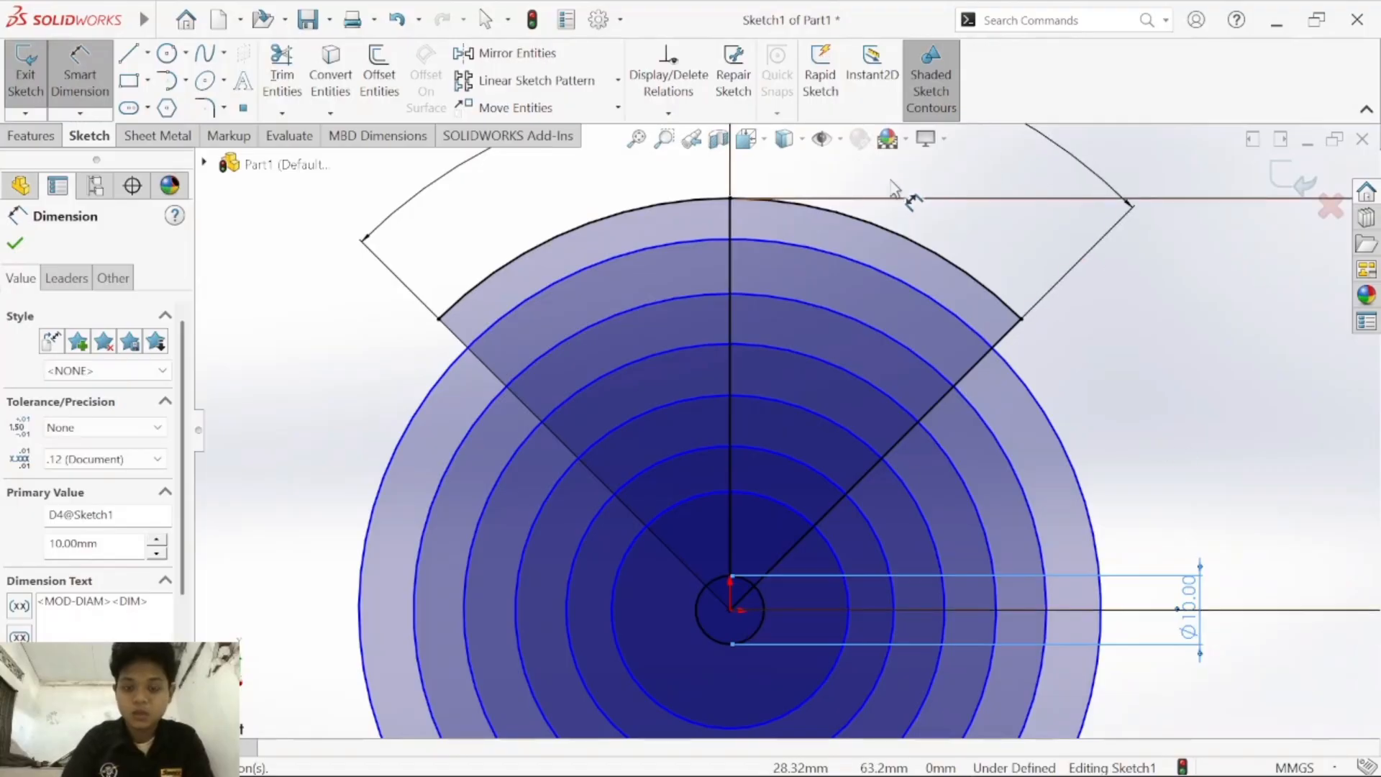
# Step: Dimension the gap between the outer arc and the largest full circle as 10 mm
pyautogui.click(717, 201)
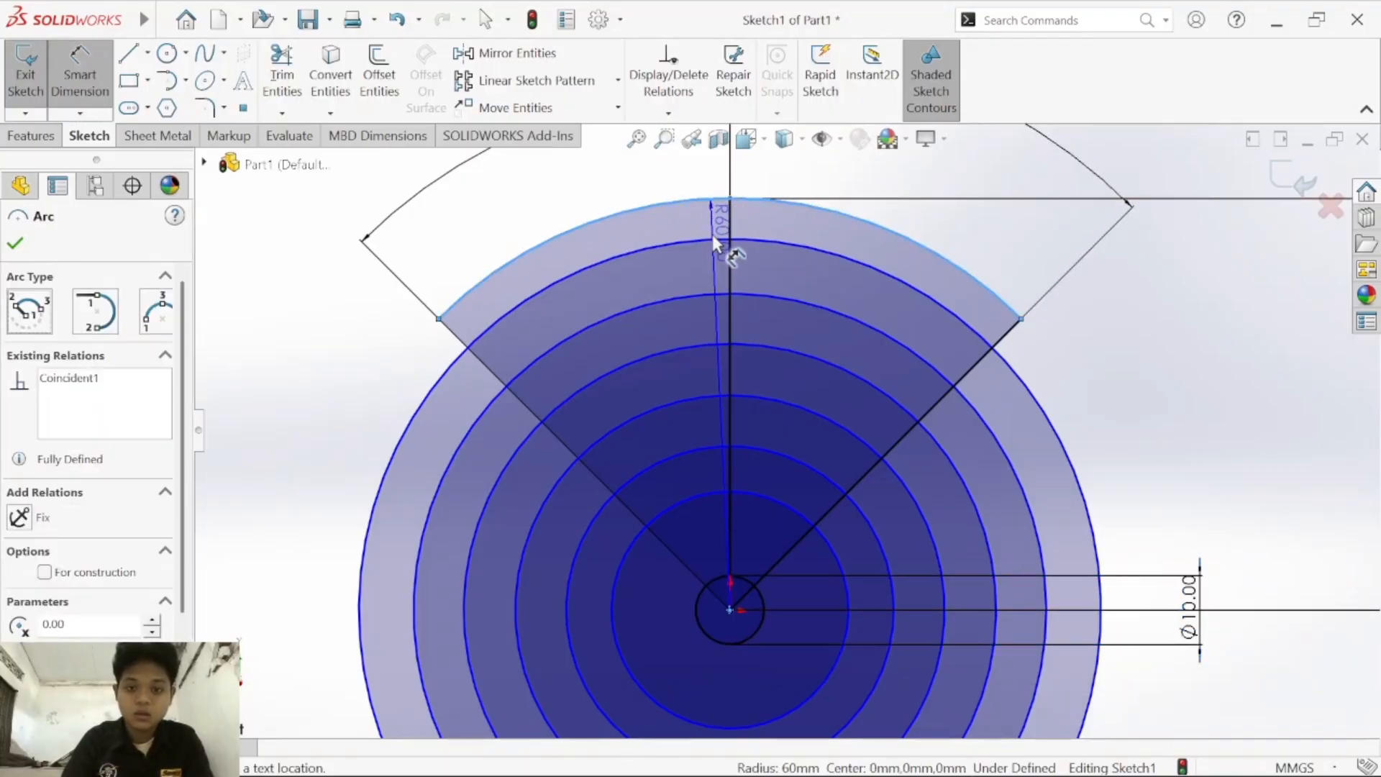
pyautogui.click(710, 239)
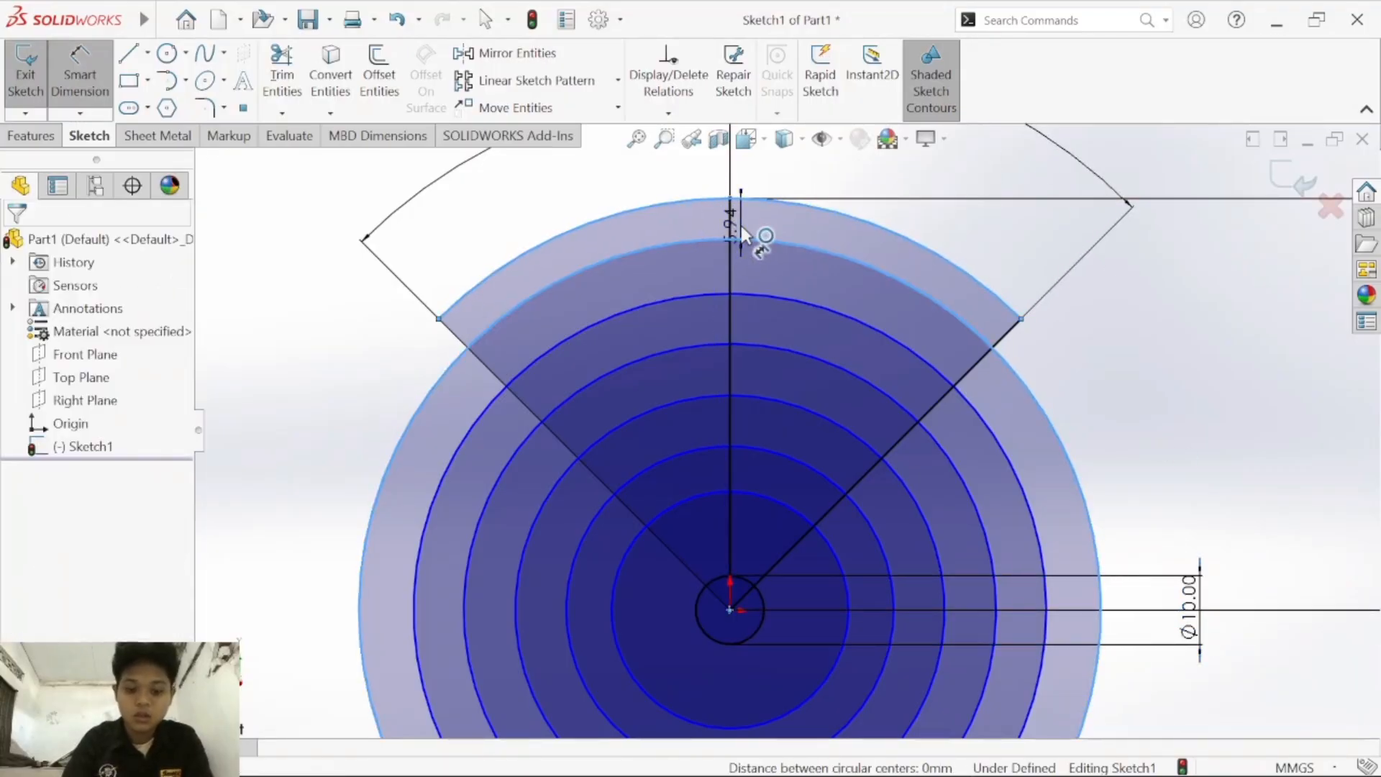
pyautogui.click(743, 230)
pyautogui.write('10')
pyautogui.press('Return')
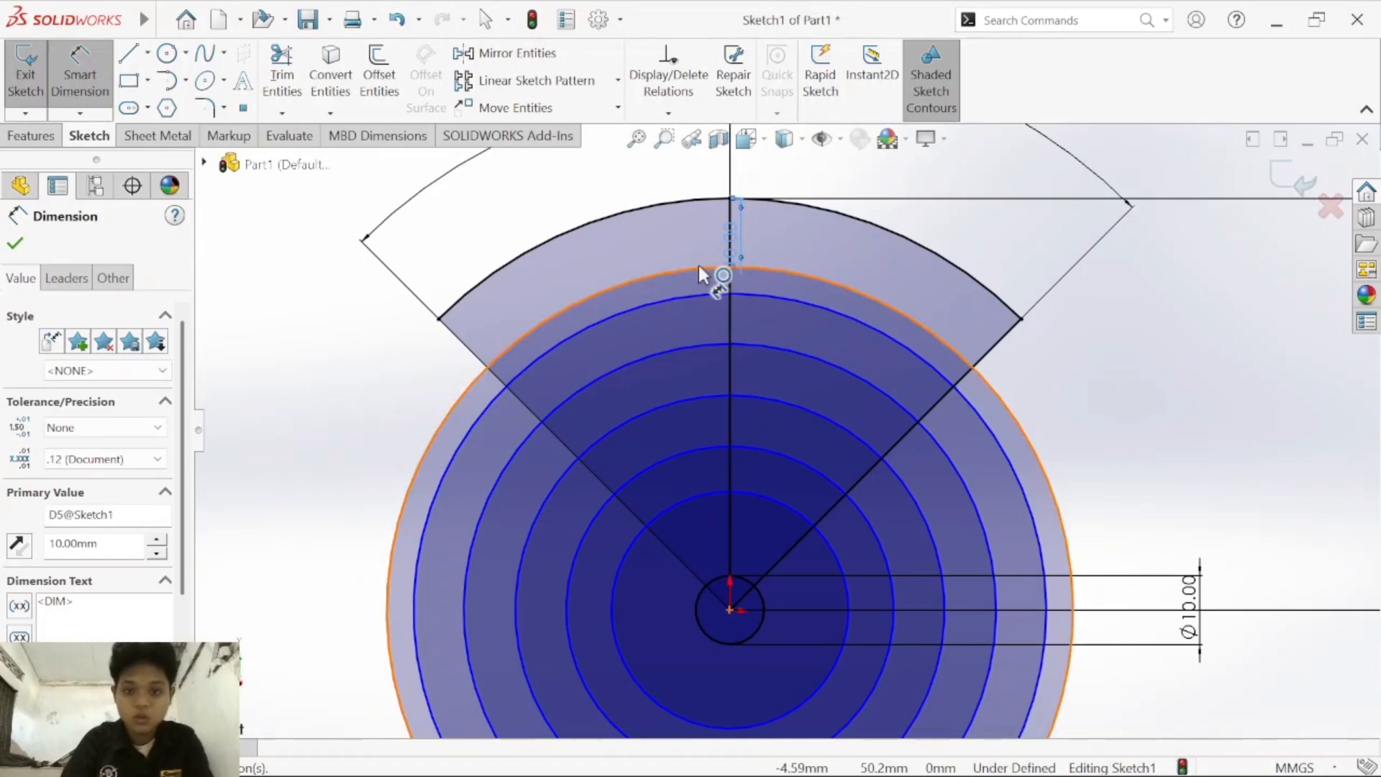
pyautogui.click(699, 266)
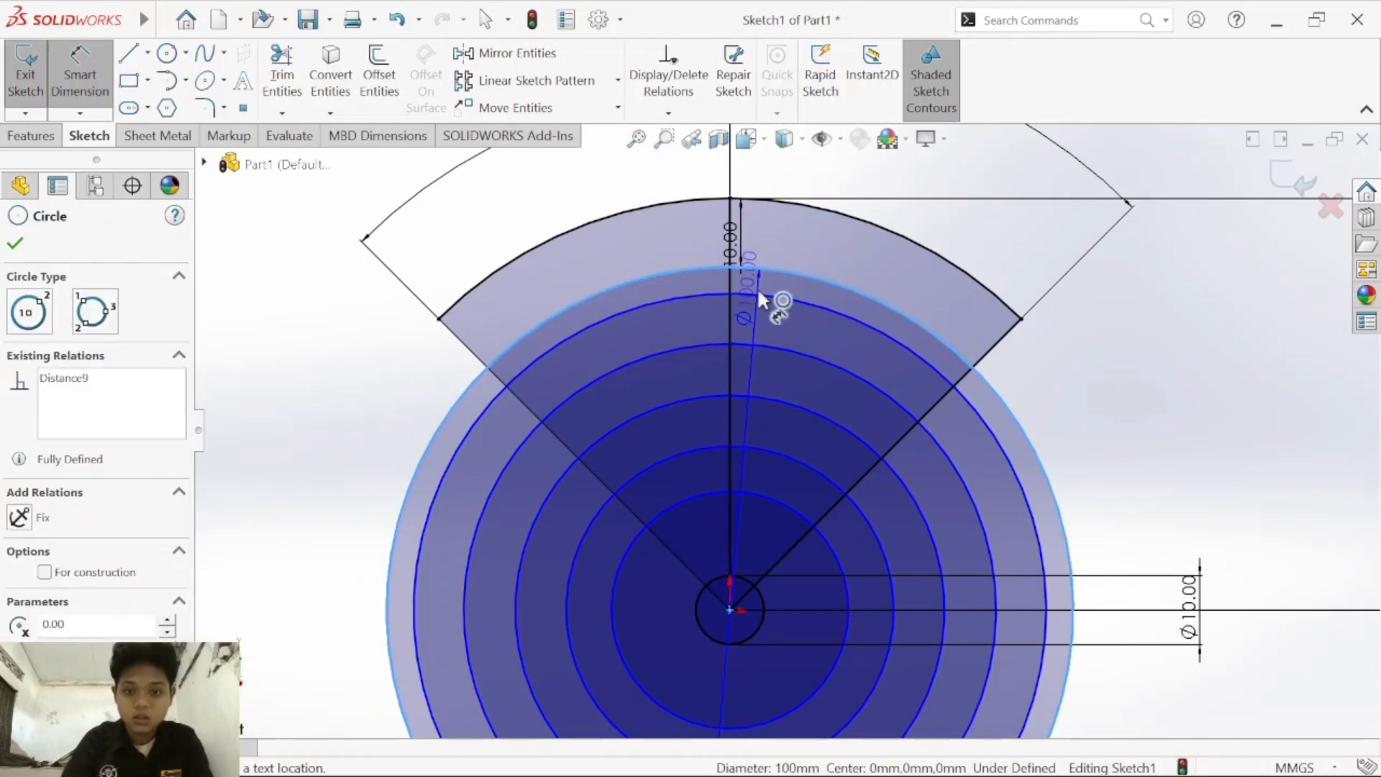
pyautogui.press('Escape')
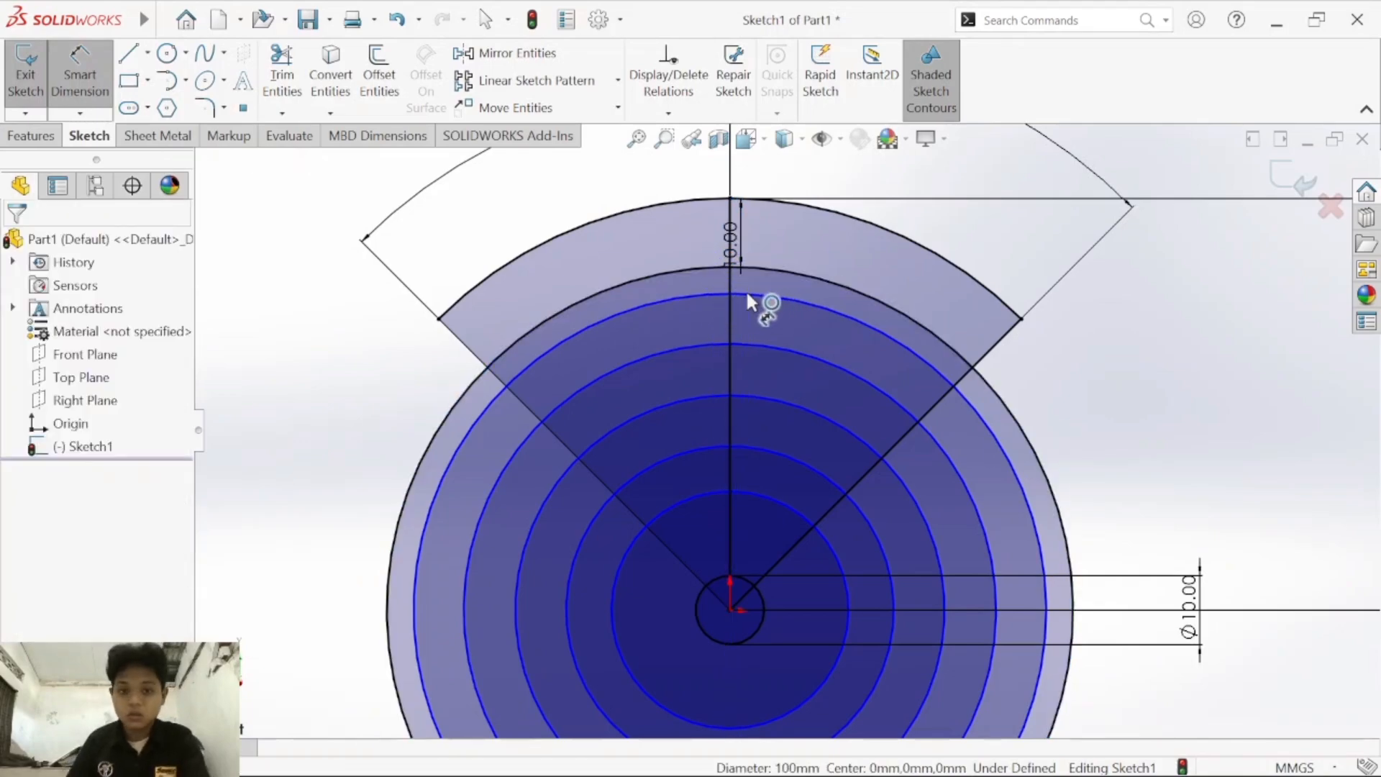
# Step: Dimension the gap between the largest circle and the second-largest circle as 10 mm
pyautogui.scroll(3, 745, 289)
pyautogui.scroll(-3, 766, 370)
pyautogui.click(758, 403)
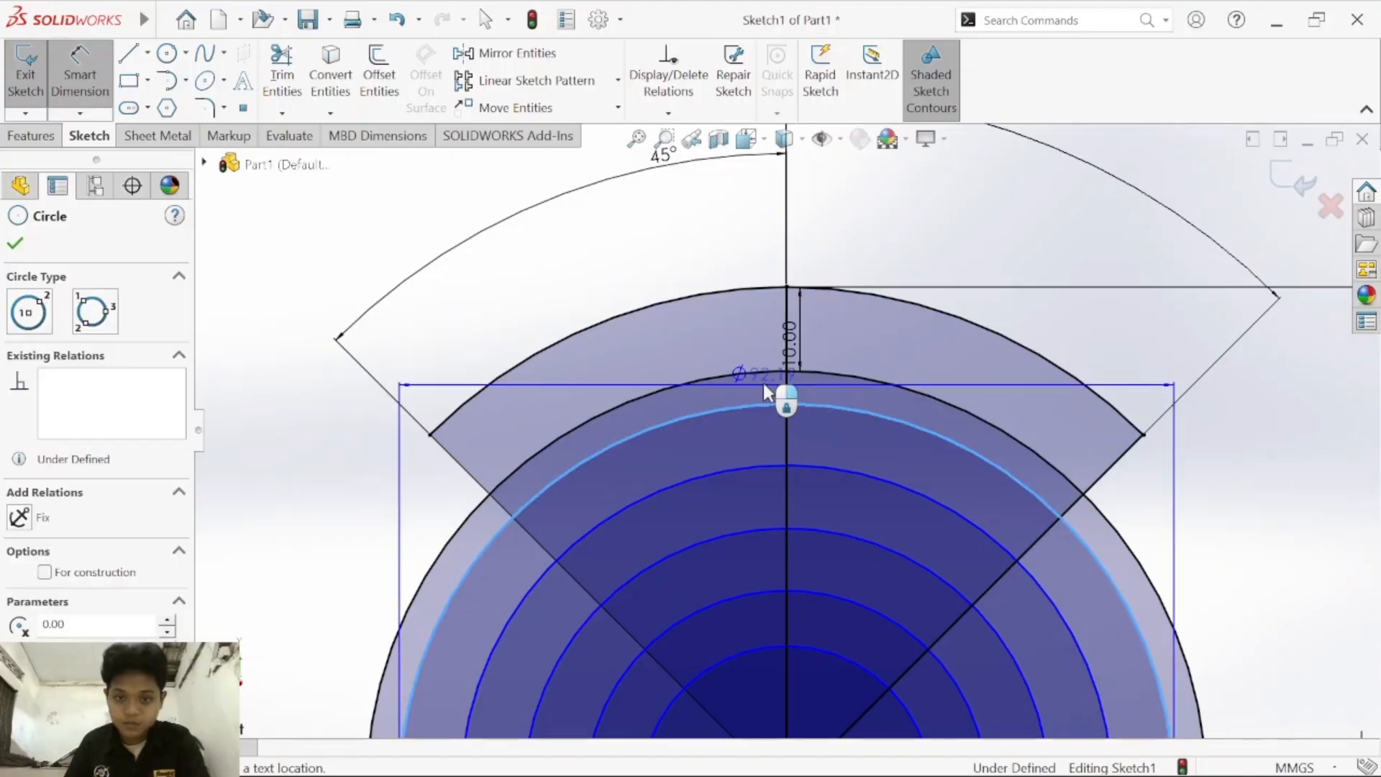
pyautogui.click(766, 372)
pyautogui.click(835, 396)
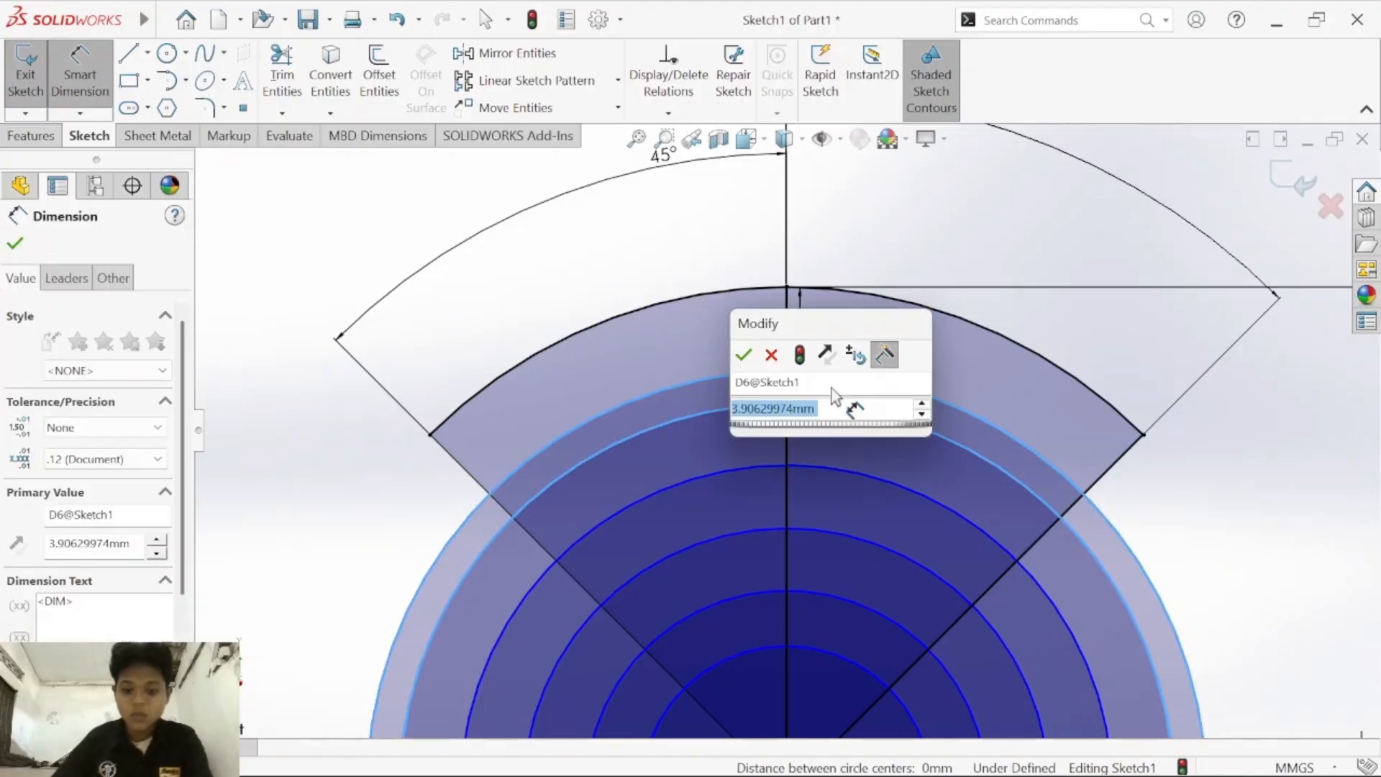
pyautogui.write('10')
pyautogui.press('Return')
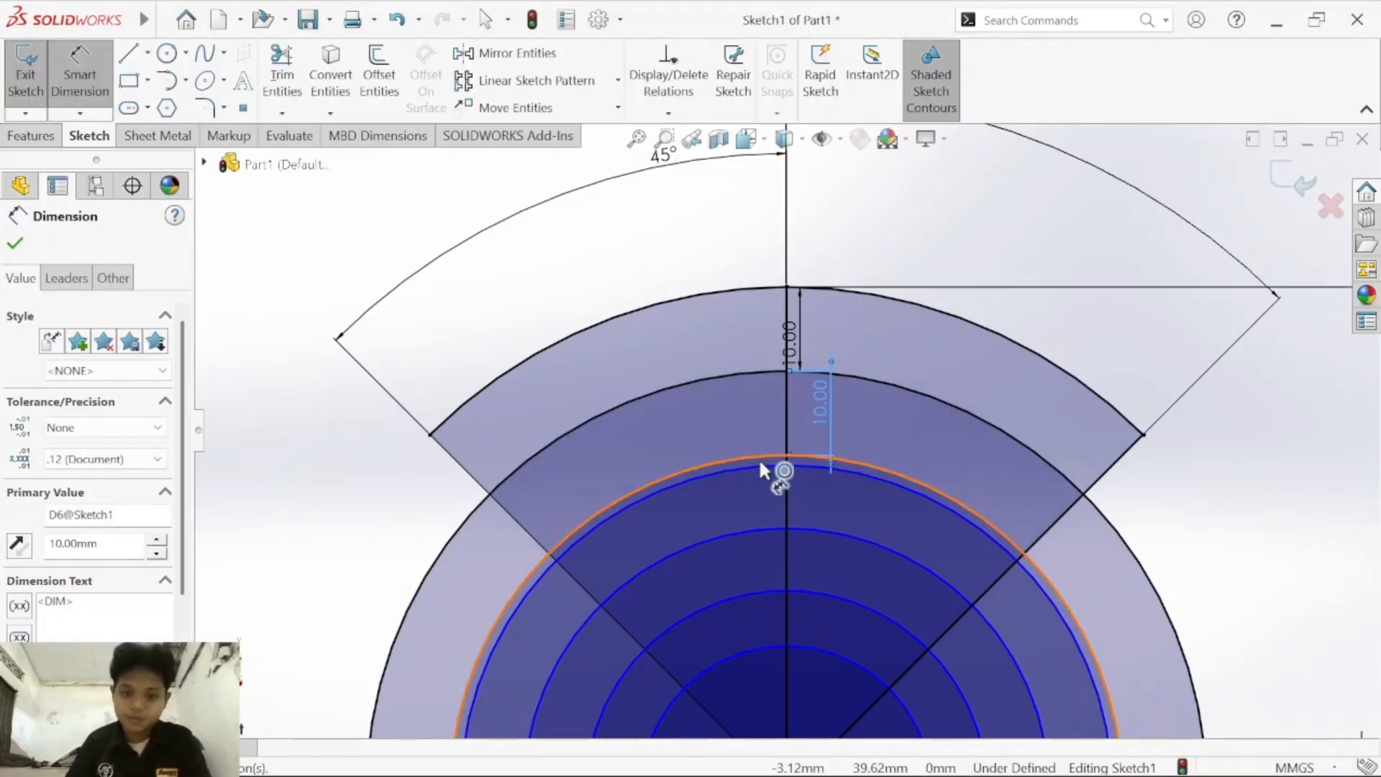
# Step: Dimension the gap between the second-largest circle and the undefined circle just inside it as 10 mm
pyautogui.scroll(3, 761, 464)
pyautogui.scroll(-3, 770, 500)
pyautogui.click(792, 363)
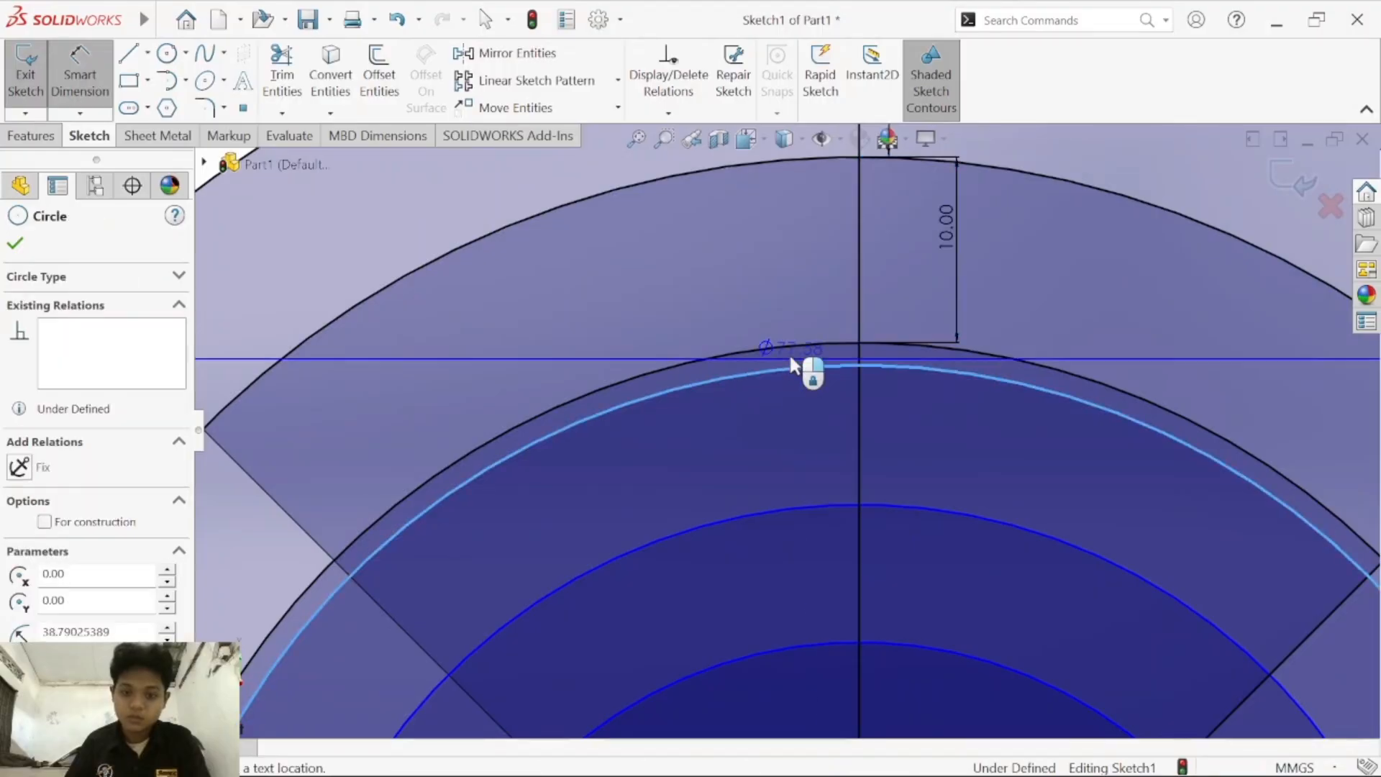
pyautogui.click(794, 342)
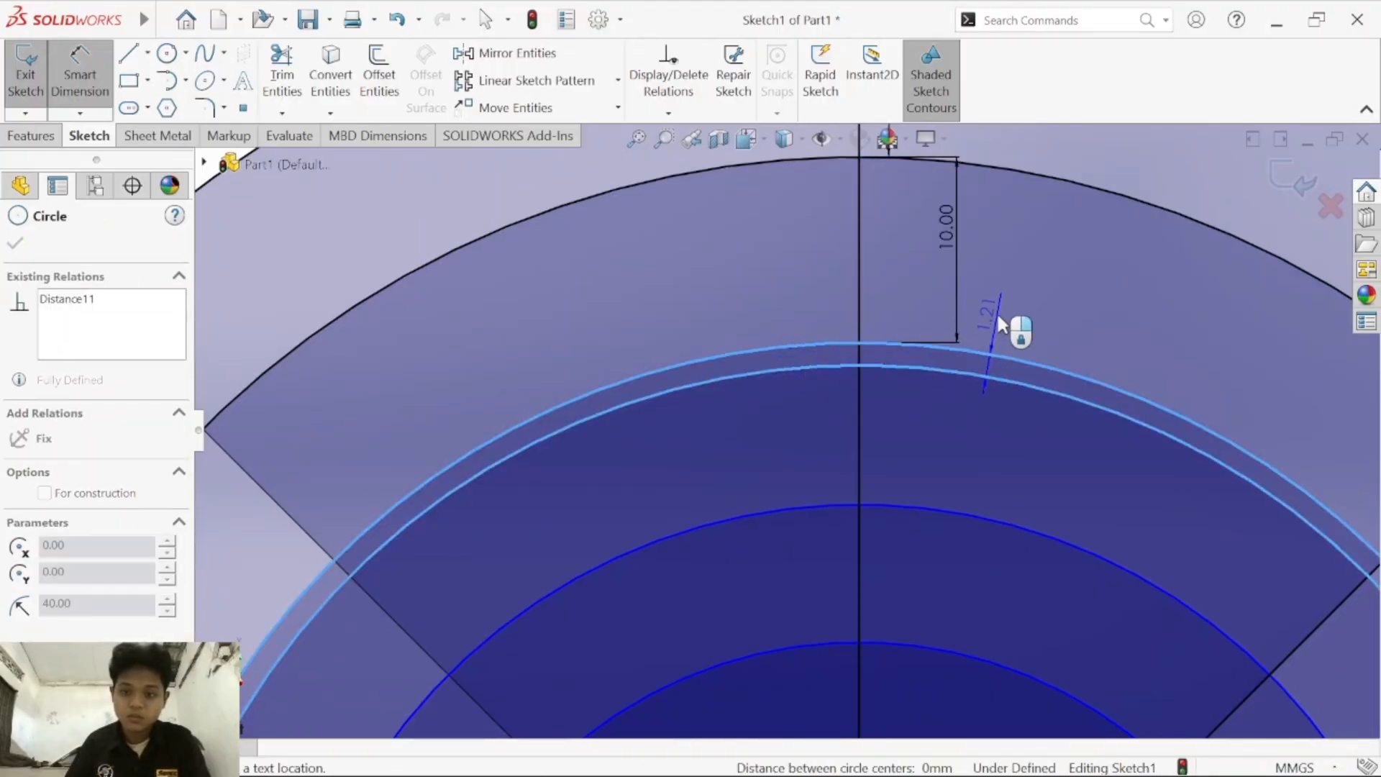
pyautogui.click(987, 298)
pyautogui.write('10')
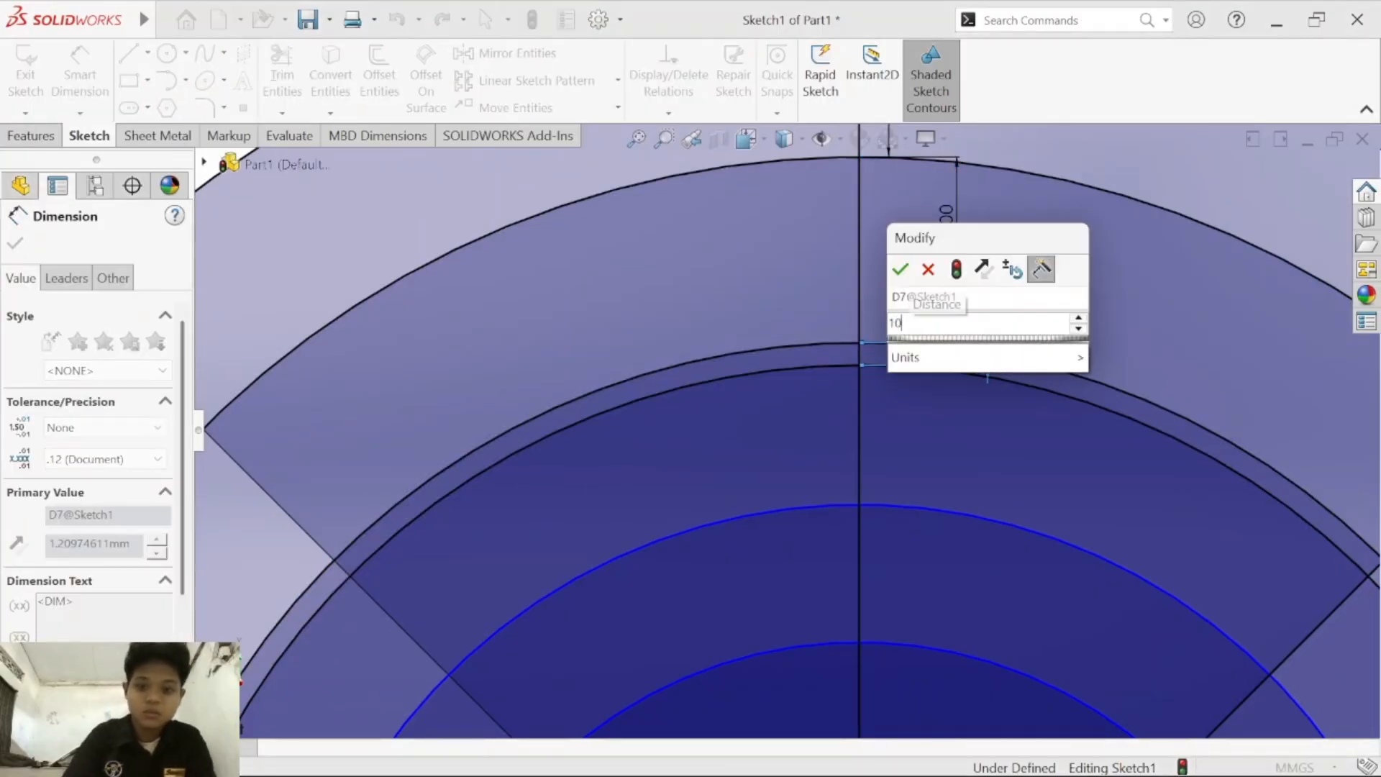
pyautogui.press('Return')
# Step: Dimension the gap between the 30 mm radius circle and the next circle inside it as 10 mm
pyautogui.scroll(-2, 879, 485)
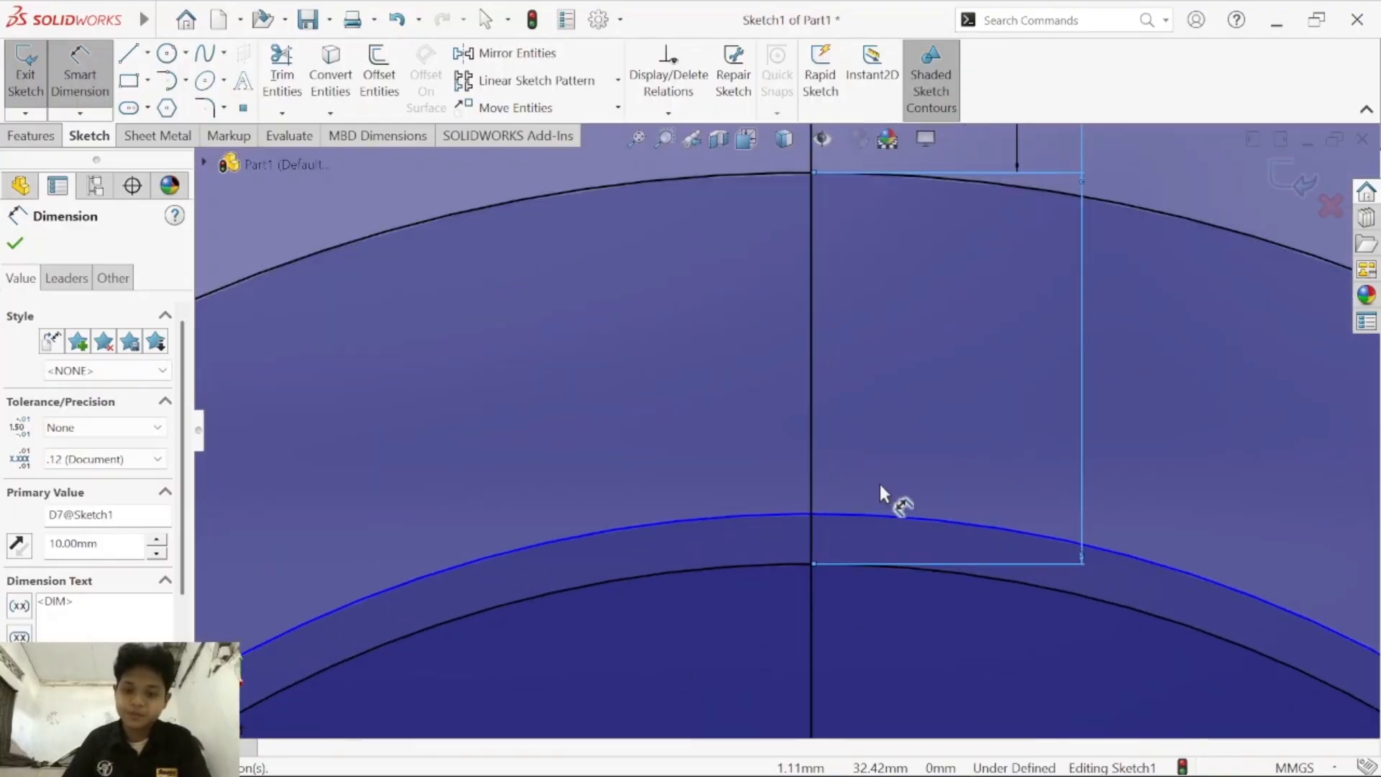
pyautogui.scroll(4, 863, 481)
pyautogui.scroll(2, 848, 476)
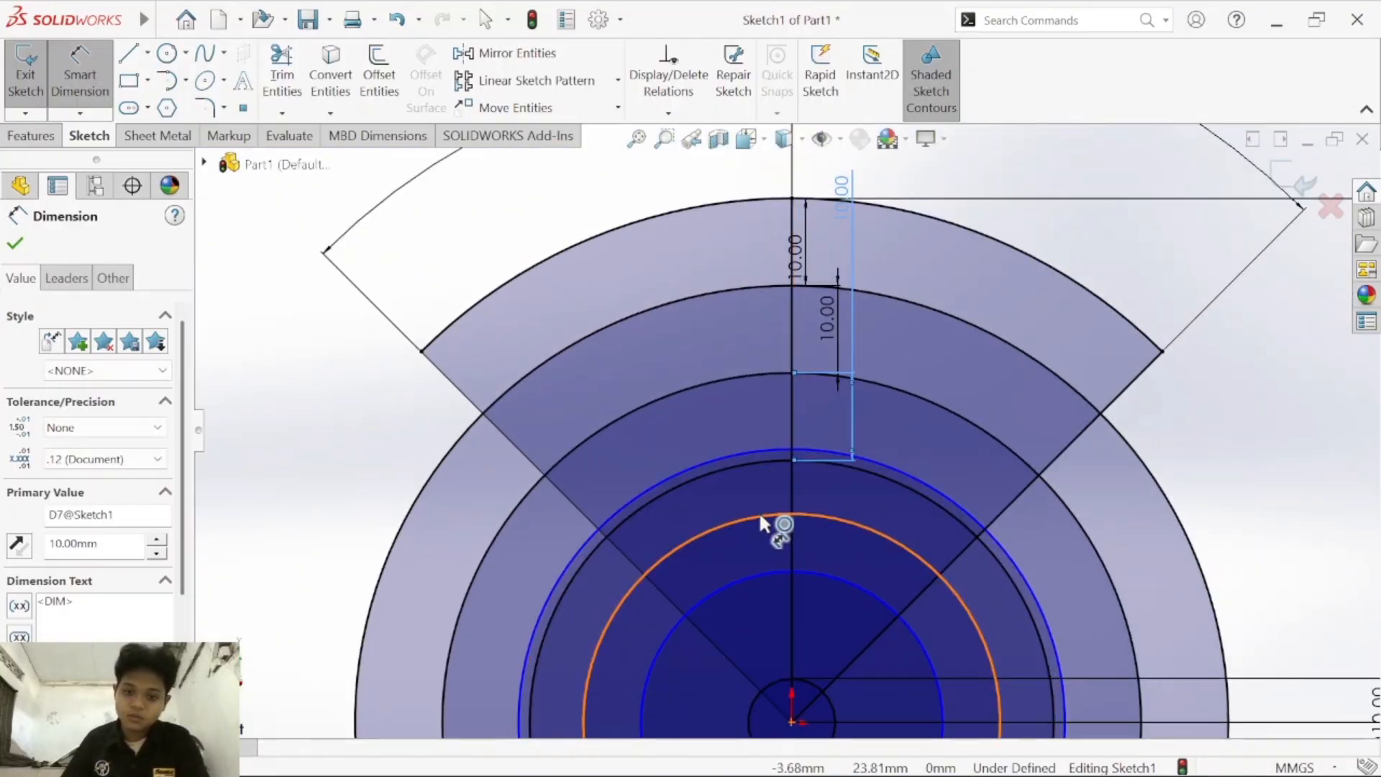
pyautogui.click(760, 513)
pyautogui.click(770, 454)
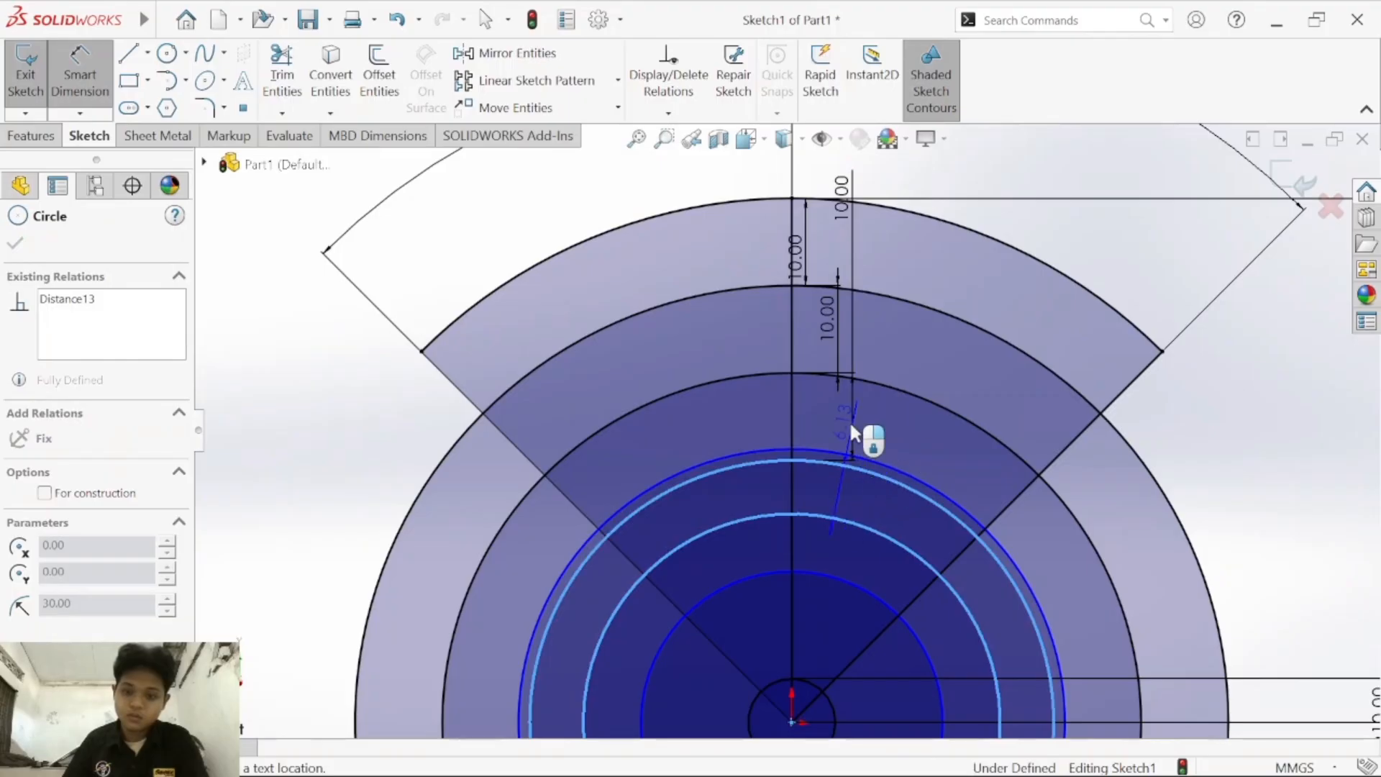
pyautogui.click(823, 419)
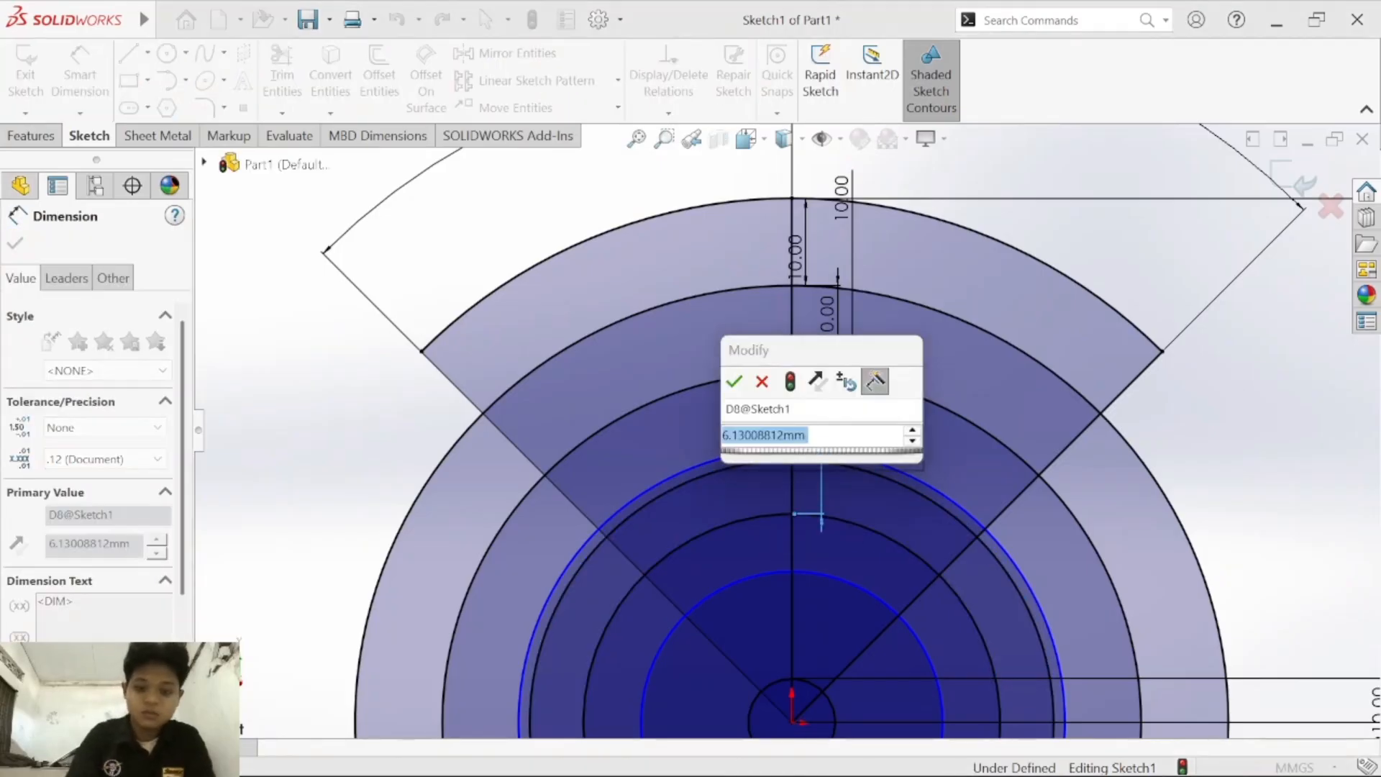
pyautogui.write('10')
pyautogui.press('Return')
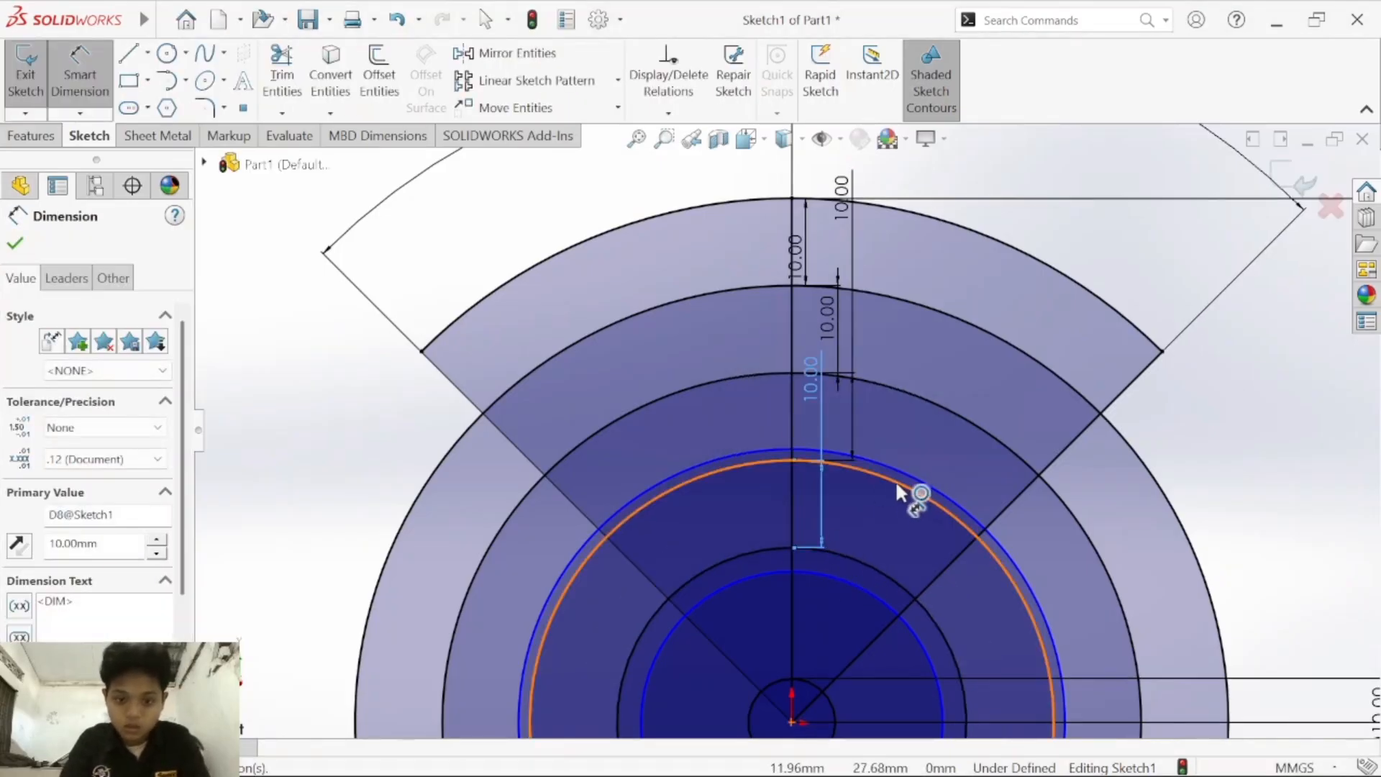
# Step: Dimension the gap between the 20 mm radius circle and the undefined circle just inside it as 10 mm
pyautogui.click(769, 570)
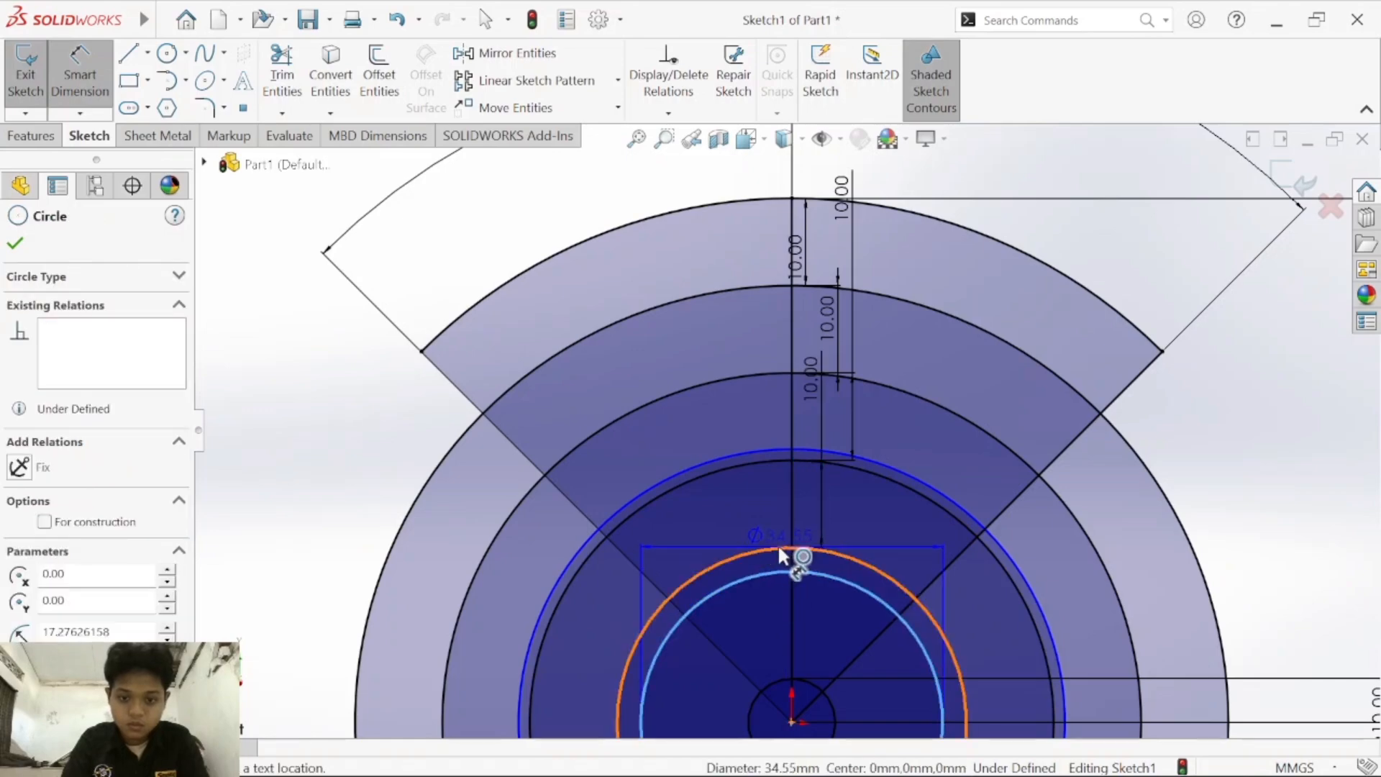
pyautogui.click(783, 550)
pyautogui.click(763, 492)
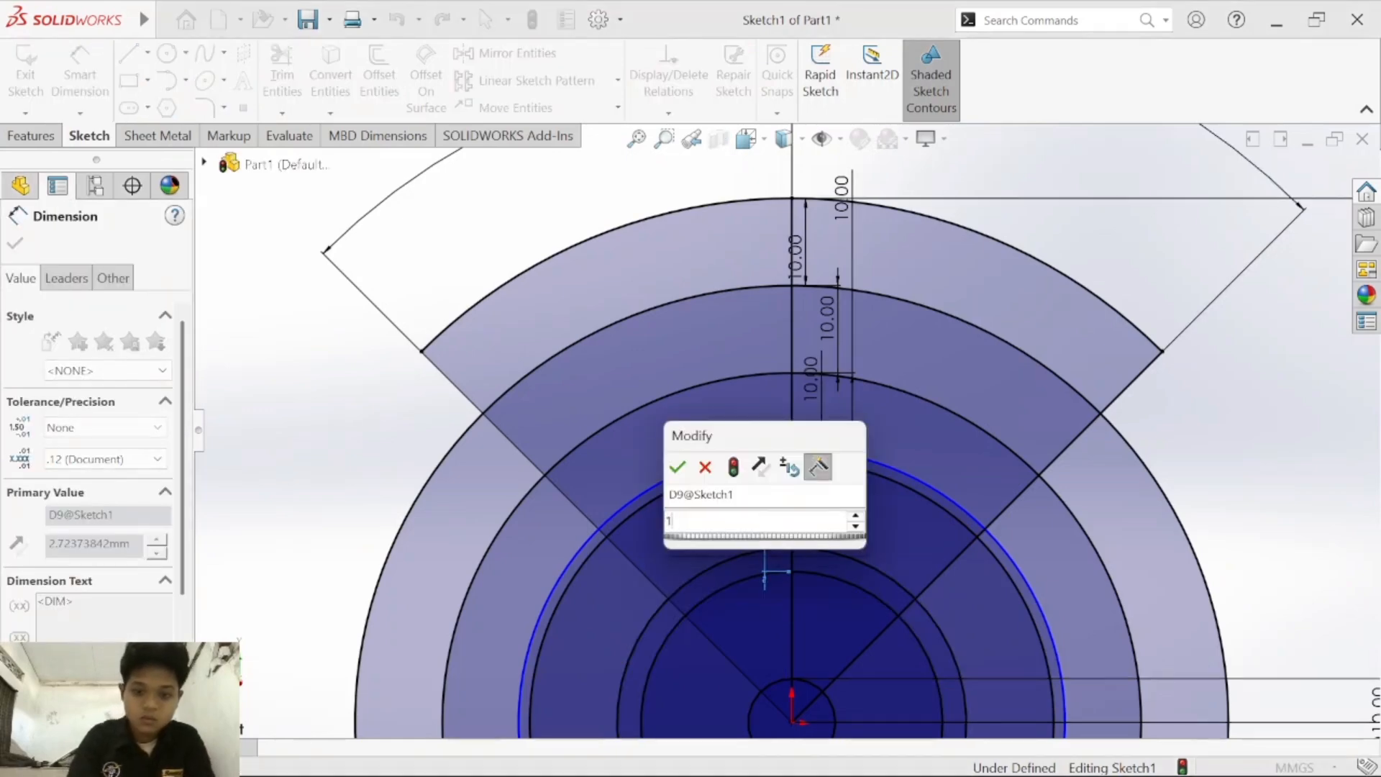
pyautogui.write('10')
pyautogui.press('Return')
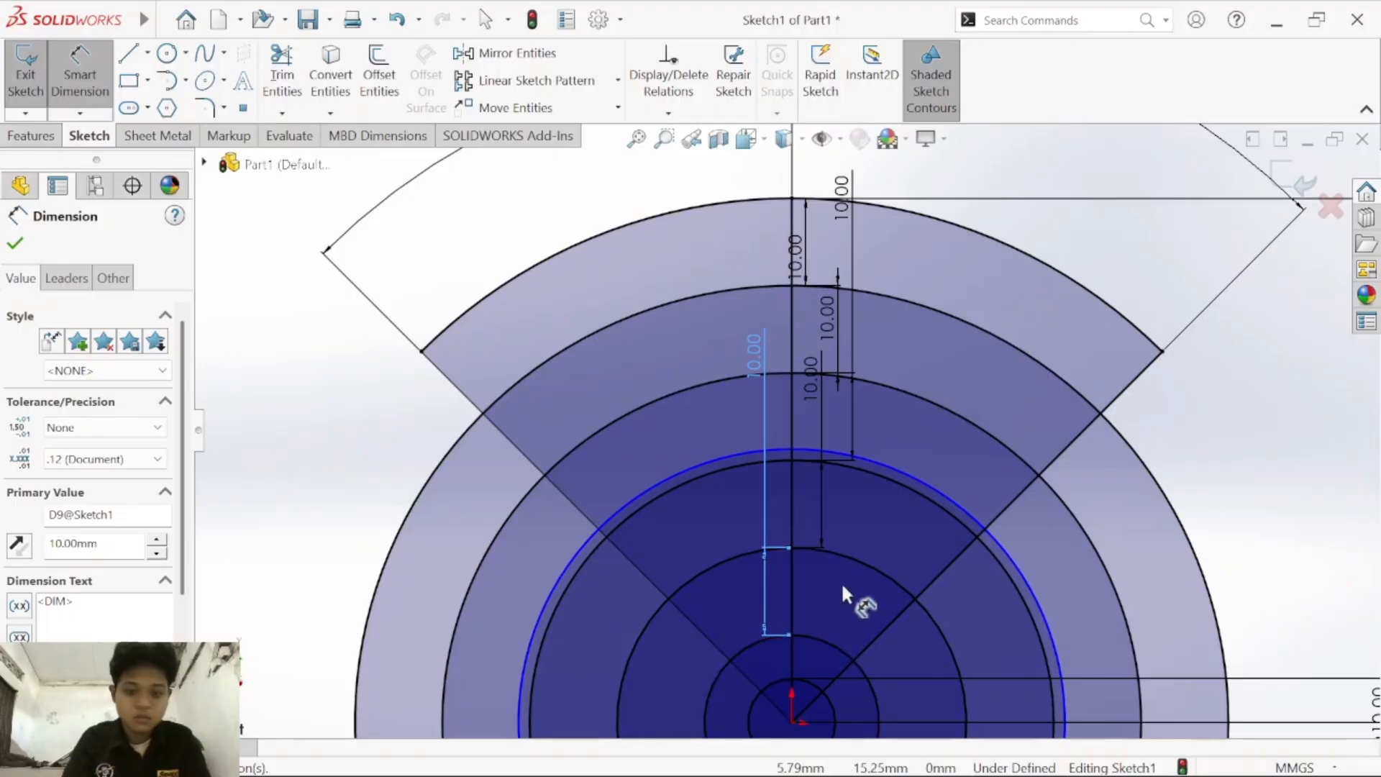
pyautogui.press('Escape')
# Step: Delete the undefined circle just outside the 30 mm radius circle
pyautogui.click(676, 473)
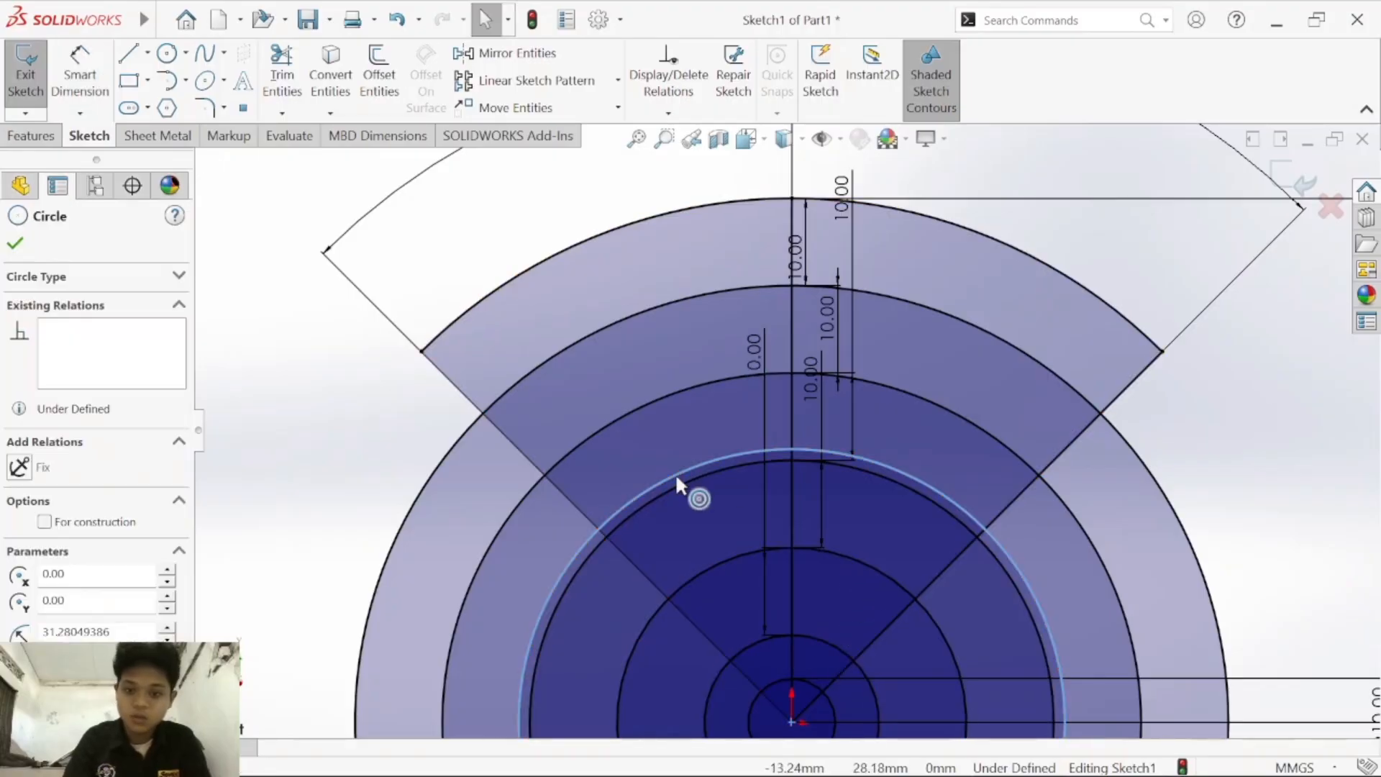
pyautogui.press('Delete')
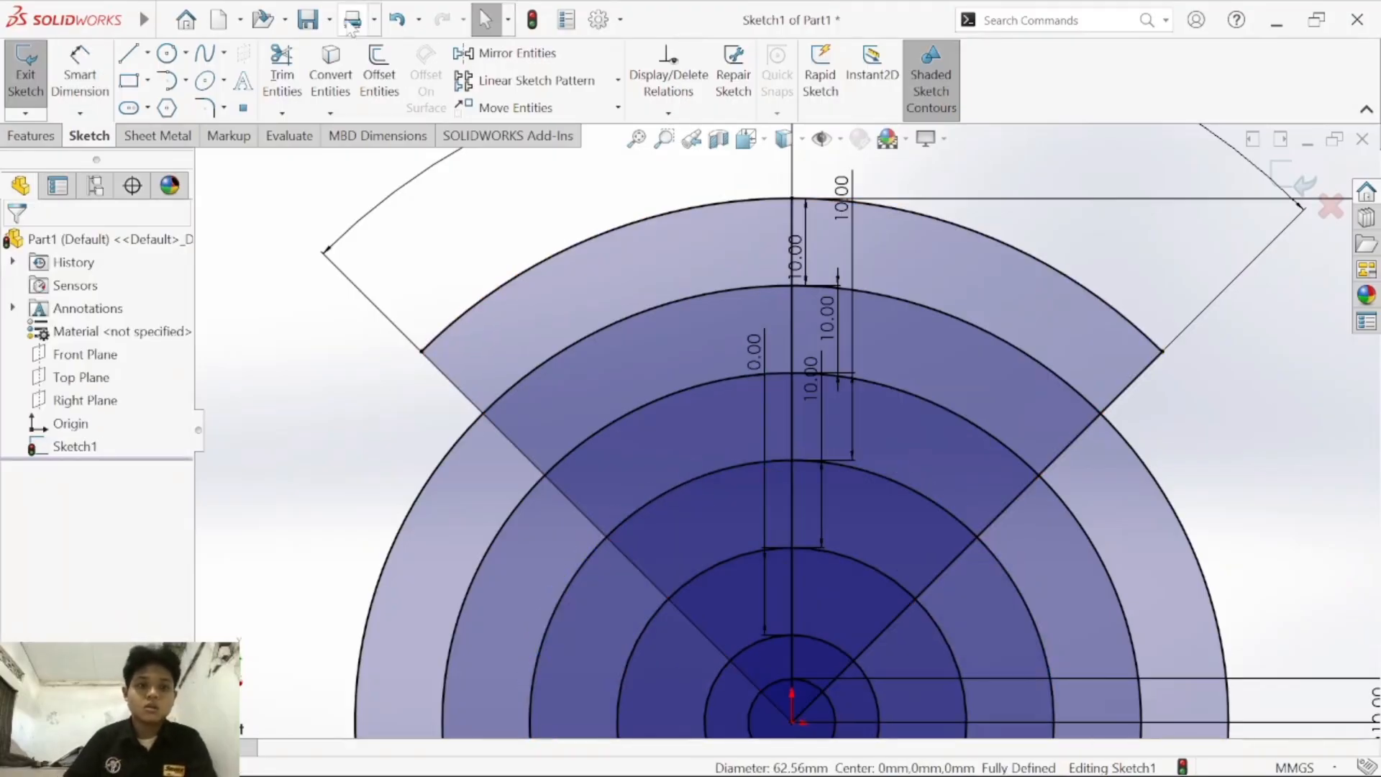
# Step: Power trim the portions of the four largest circles that lie outside the 90° sector, keeping their arcs between the sector's side lines
pyautogui.click(282, 95)
pyautogui.scroll(-2, 497, 563)
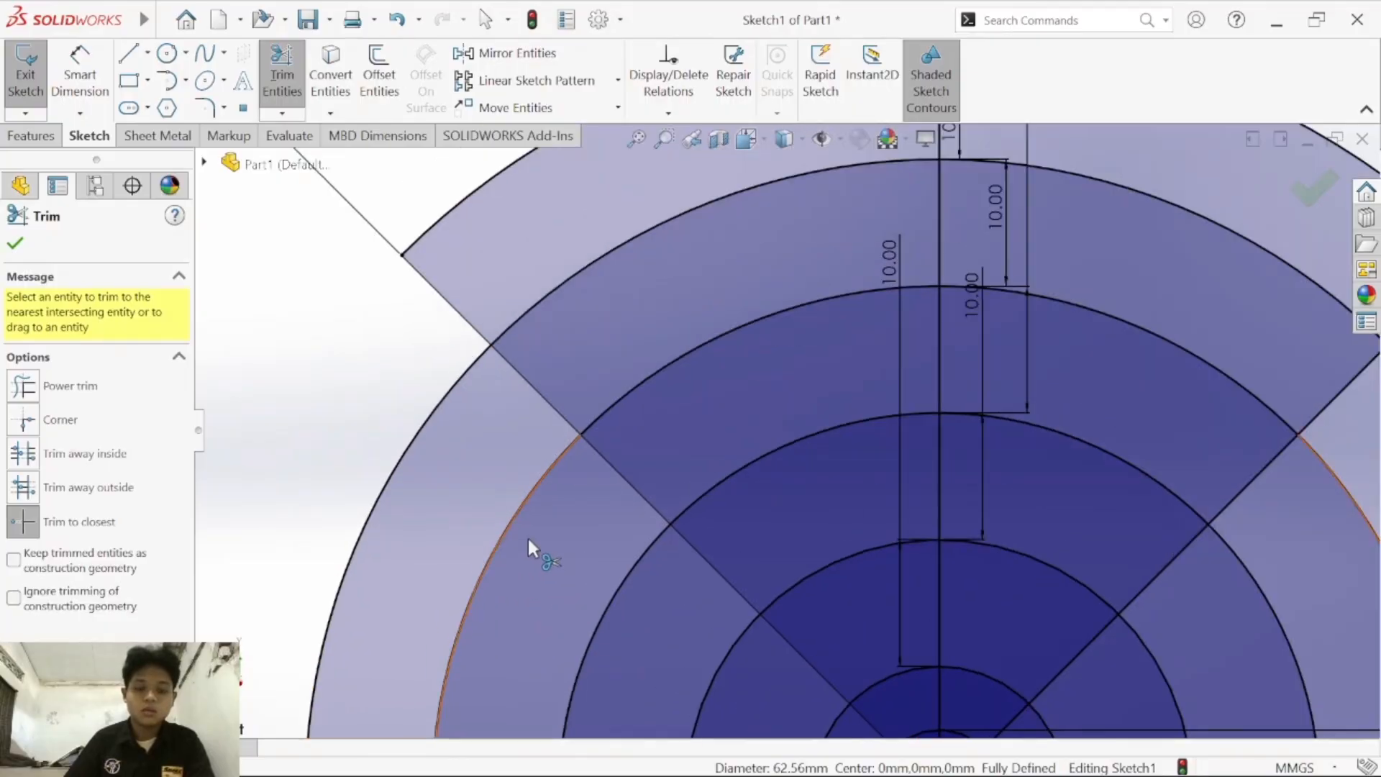
pyautogui.scroll(2, 538, 538)
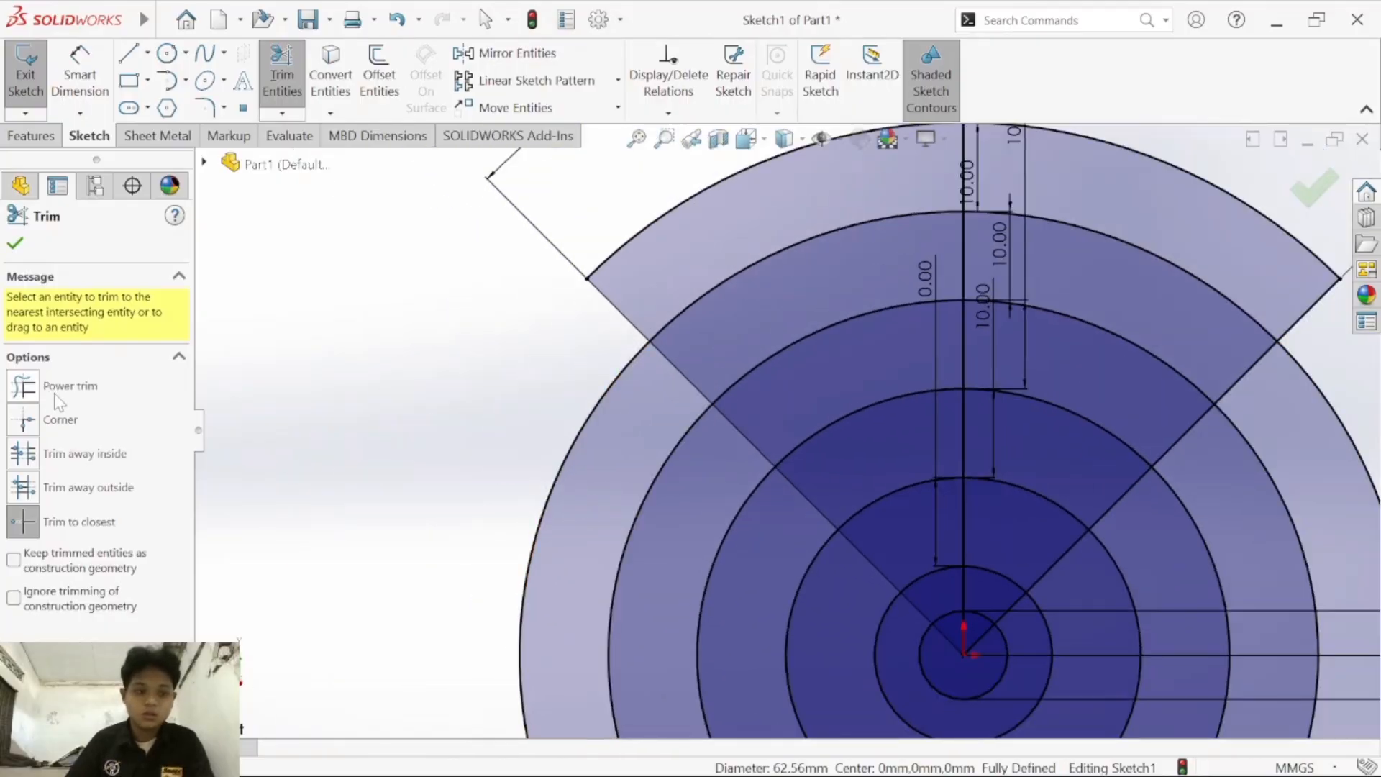
pyautogui.click(23, 387)
pyautogui.moveTo(531, 429)
pyautogui.mouseDown()
pyautogui.moveTo(800, 598)
pyautogui.moveTo(558, 468)
pyautogui.mouseUp()
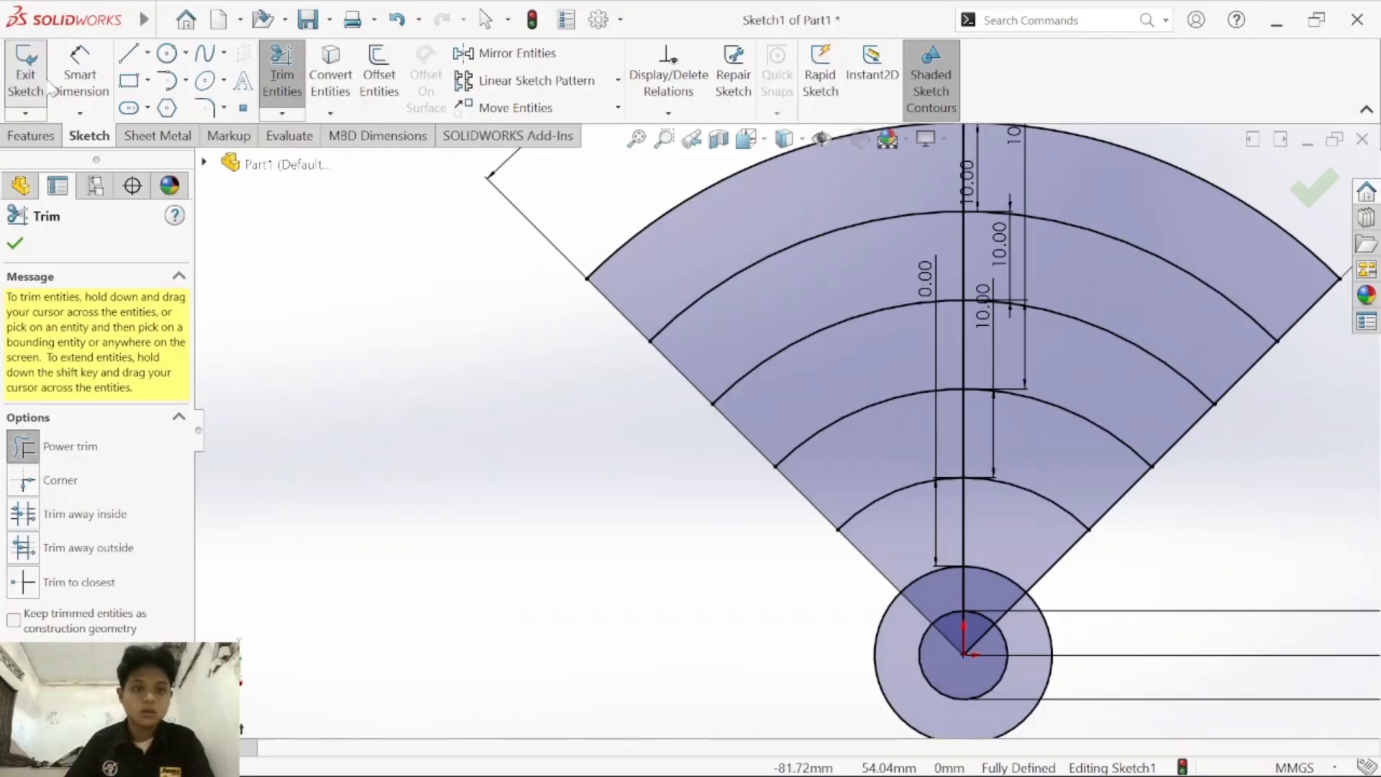
# Step: Trim to closest both sector side lines between the 50 and 40 mm radius arcs and between the 30 and 20 mm radius arcs
pyautogui.click(65, 588)
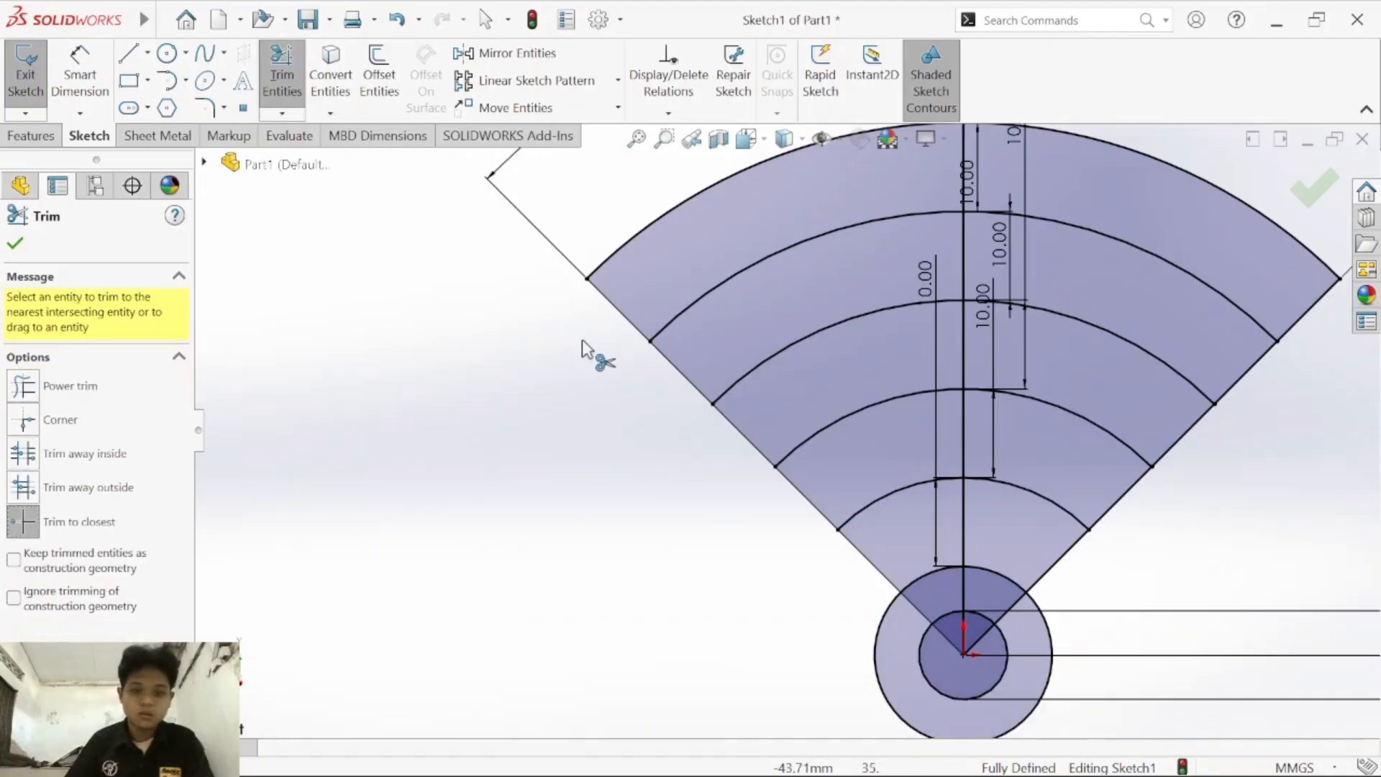
pyautogui.click(675, 373)
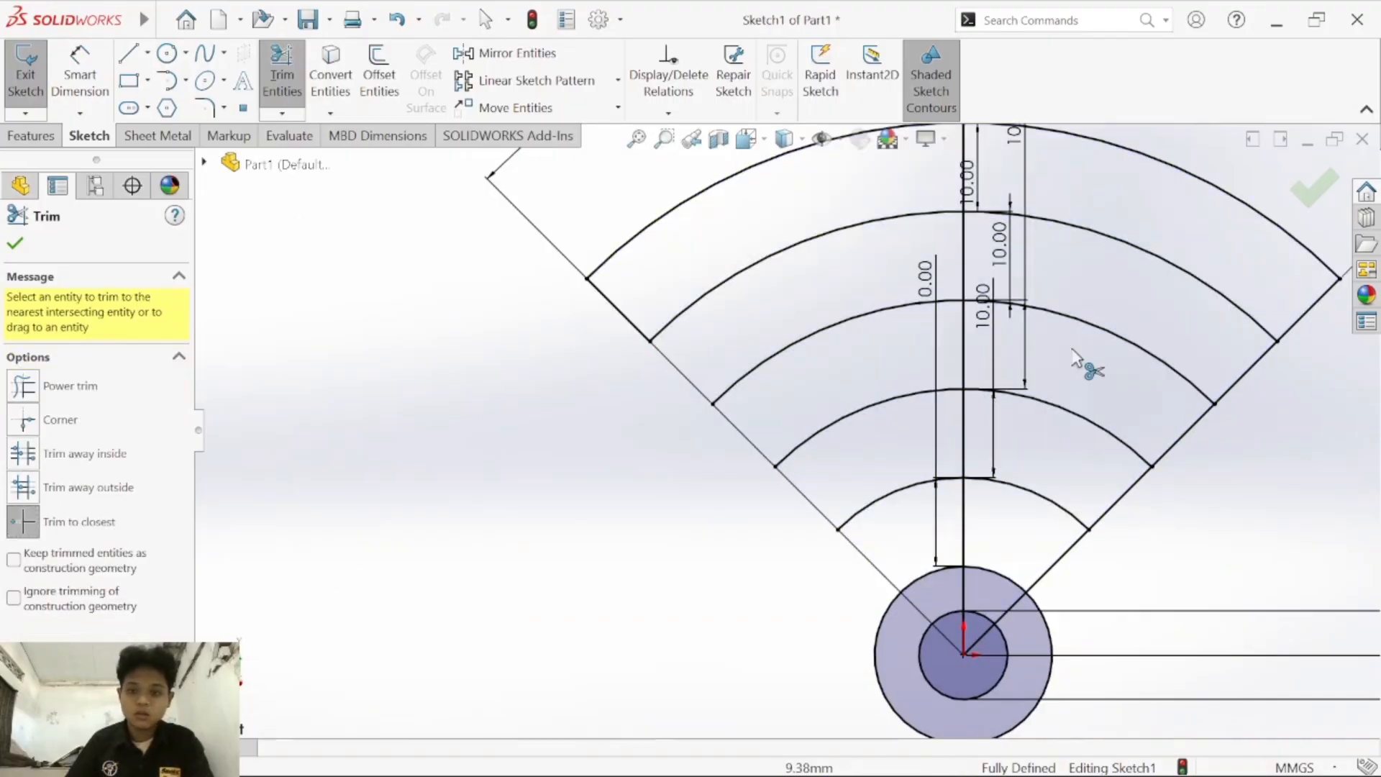
pyautogui.click(1249, 381)
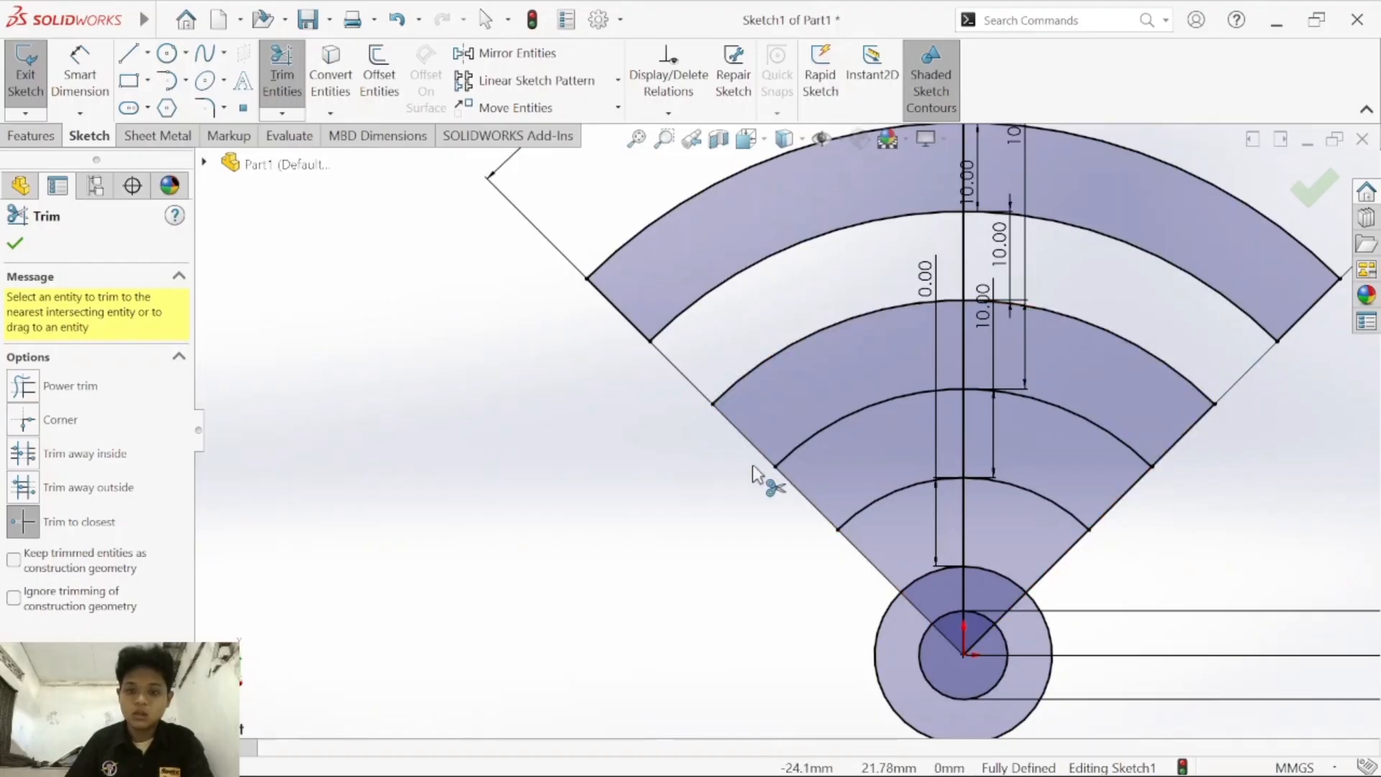
pyautogui.click(794, 493)
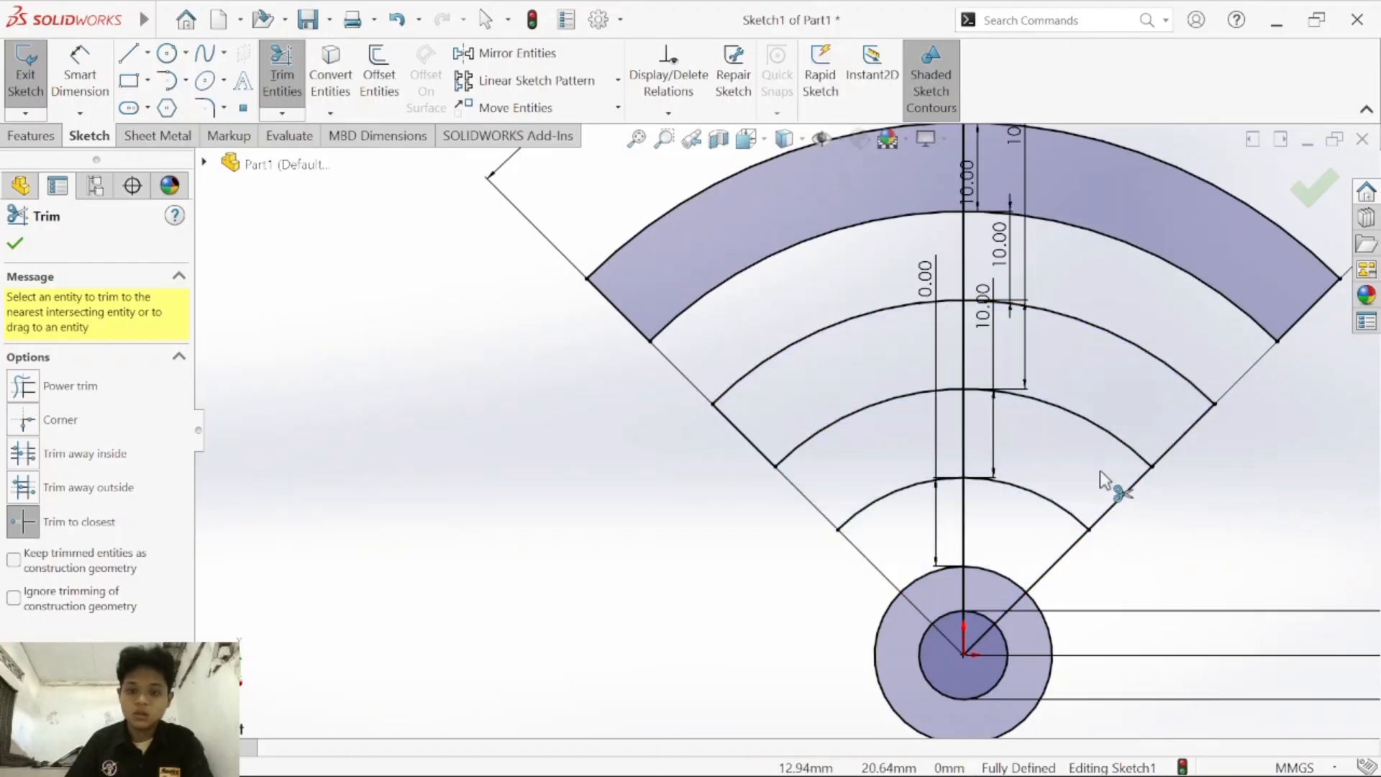
pyautogui.click(1125, 502)
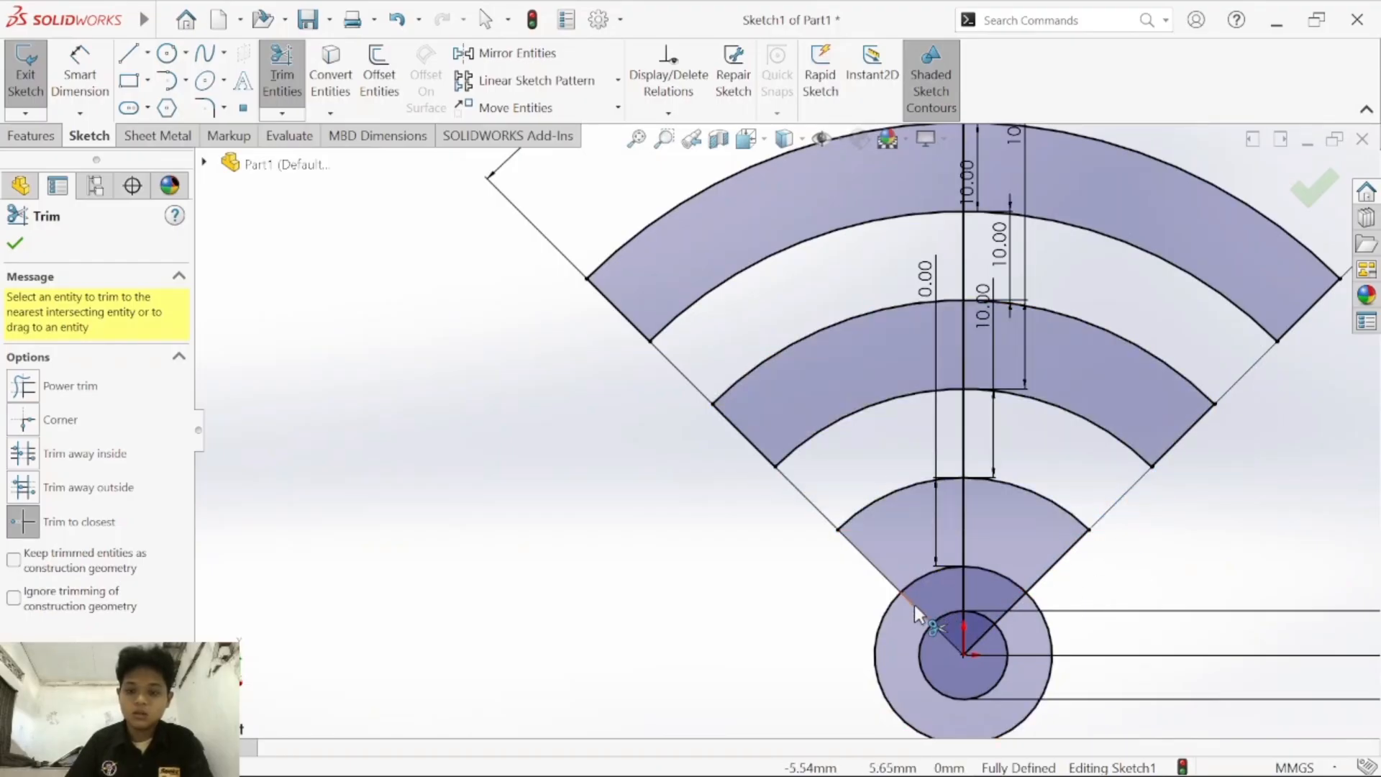
# Step: Trim the 10 mm radius circle outside the sector and both side lines between its arc and the small centre circle
pyautogui.click(880, 630)
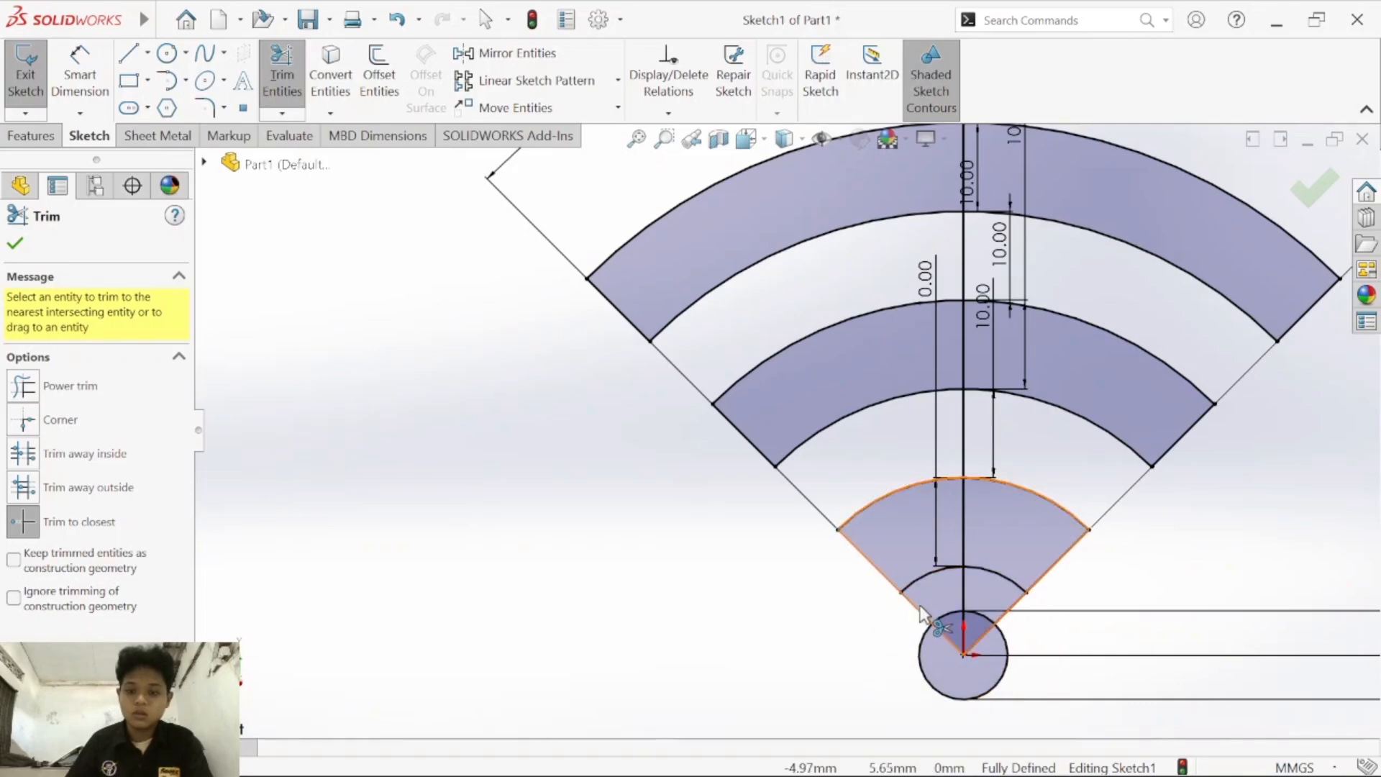
pyautogui.click(926, 616)
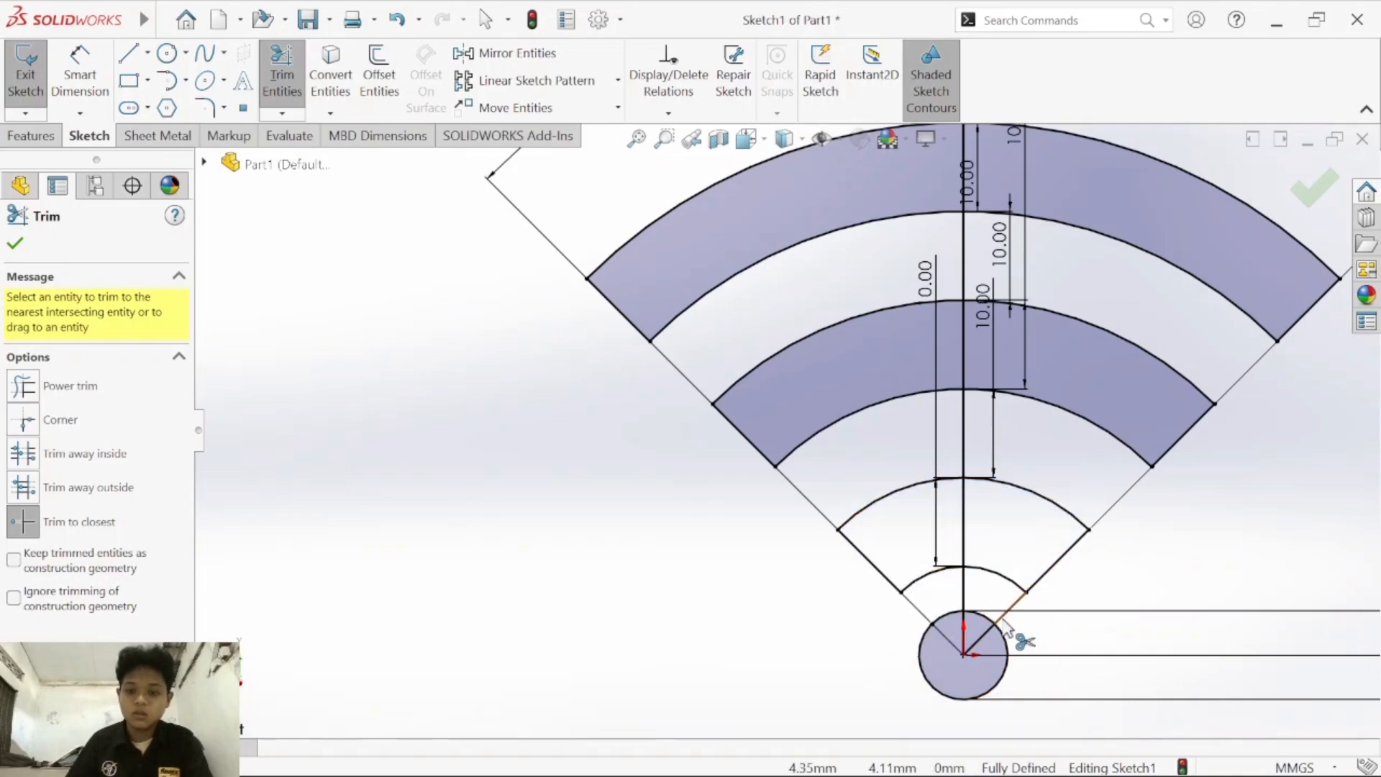
pyautogui.click(1005, 627)
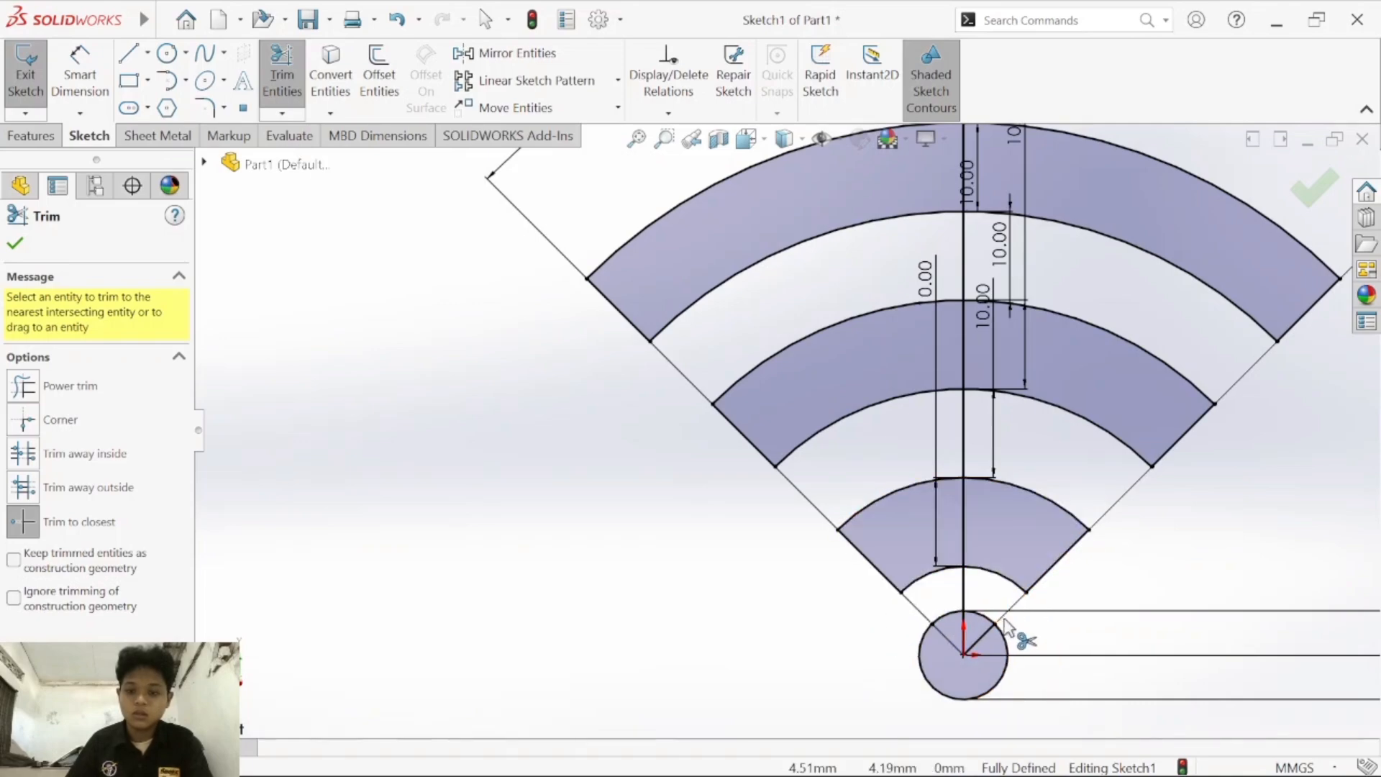
# Step: Try trimming the side line pieces inside the small centre circle, and undo those trims
pyautogui.click(951, 646)
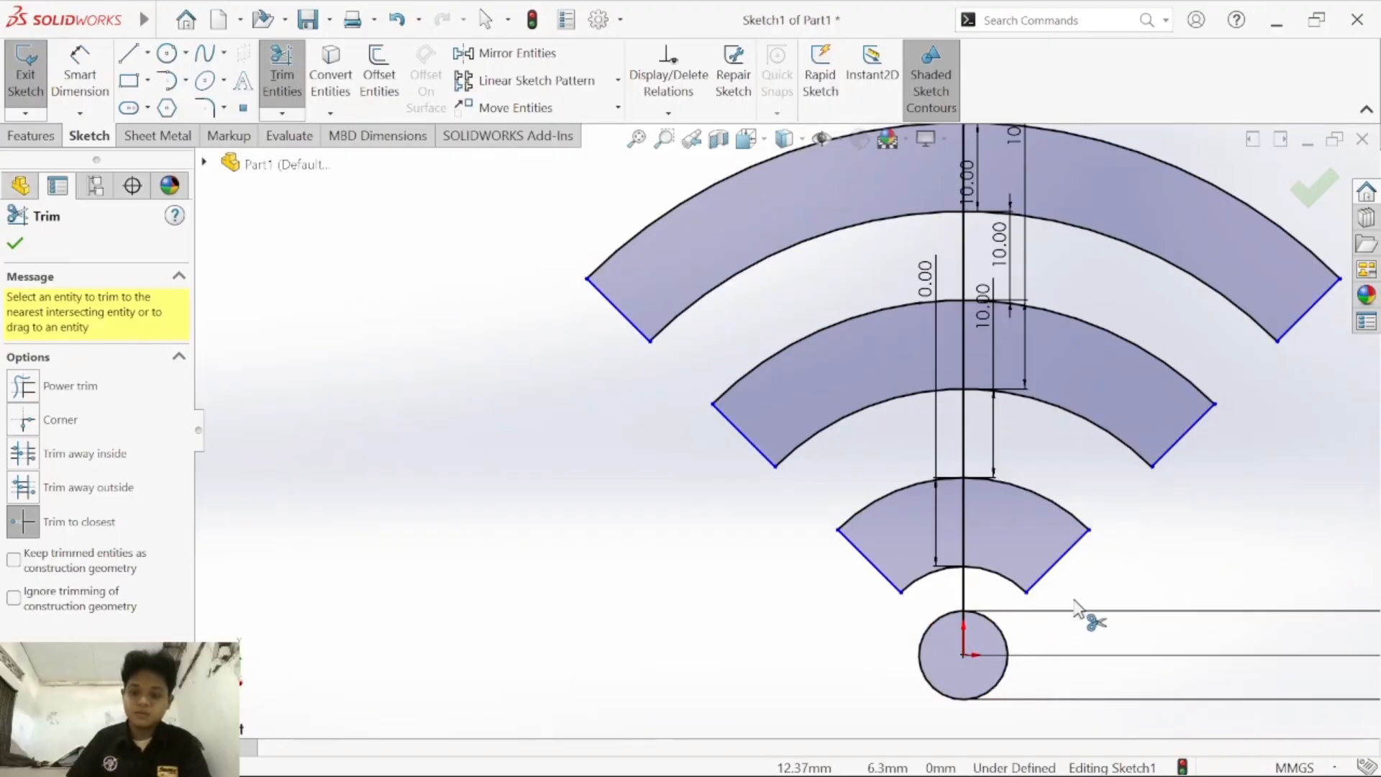
pyautogui.press('Escape')
pyautogui.hotkey('ctrl', 'z')
pyautogui.hotkey('ctrl', 'z')
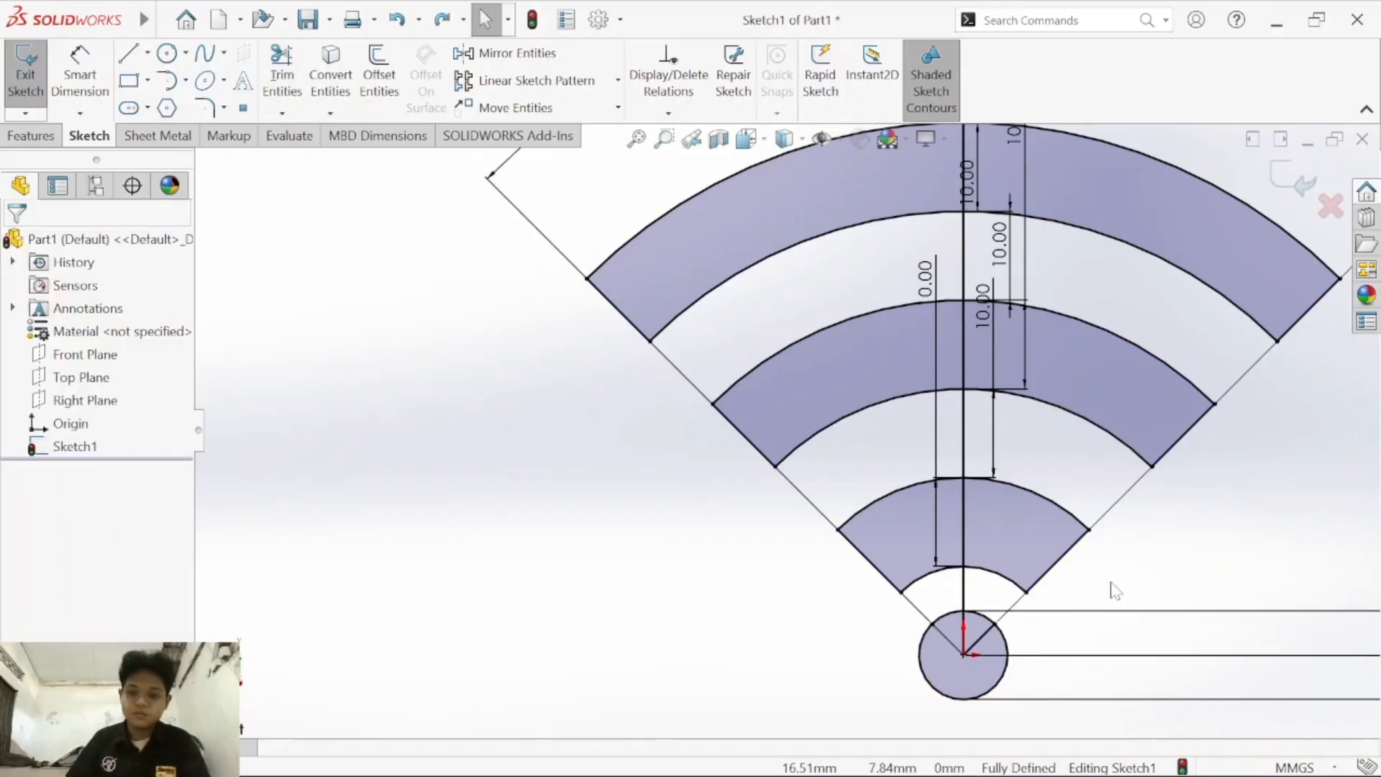
# Step: Set up 4 mm sketch fillets on both left corners of the outer band
pyautogui.scroll(3, 863, 293)
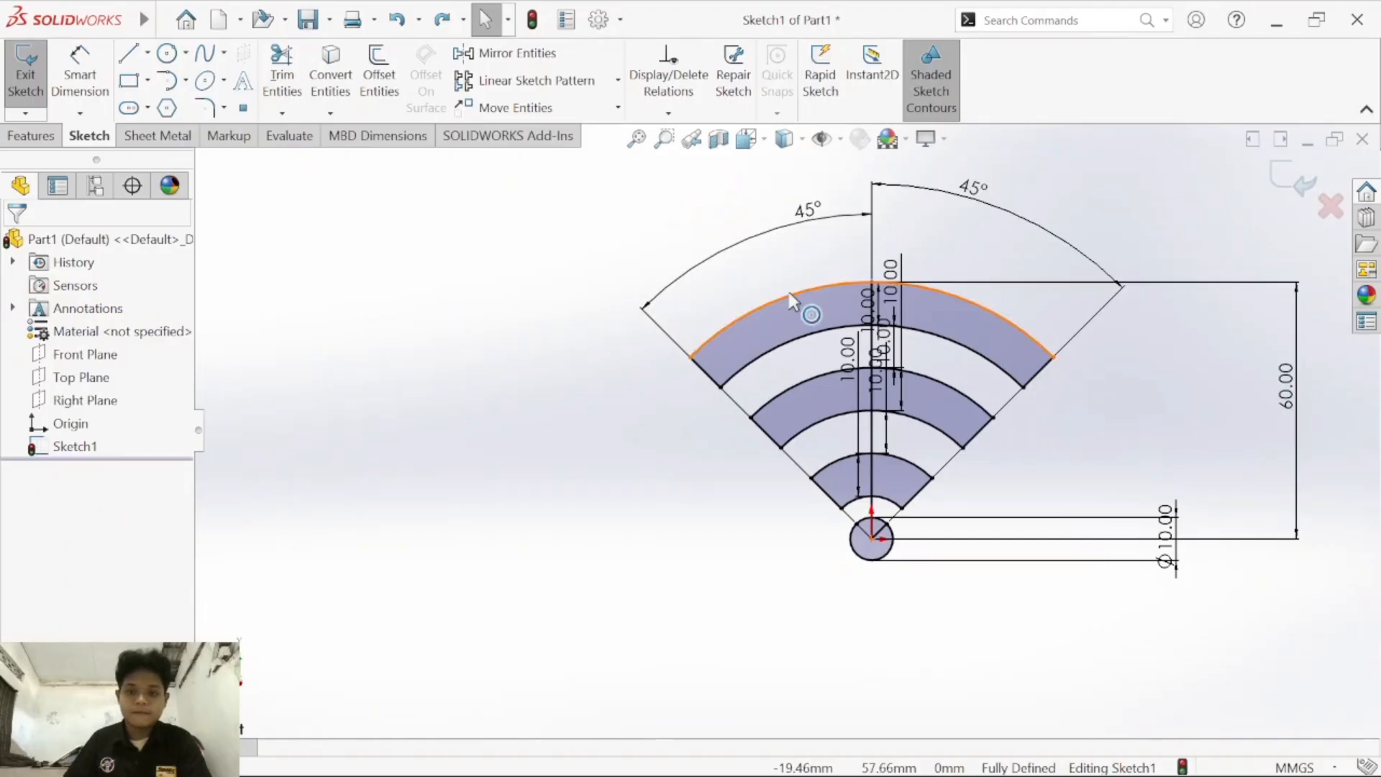
pyautogui.scroll(-2, 671, 378)
pyautogui.click(206, 108)
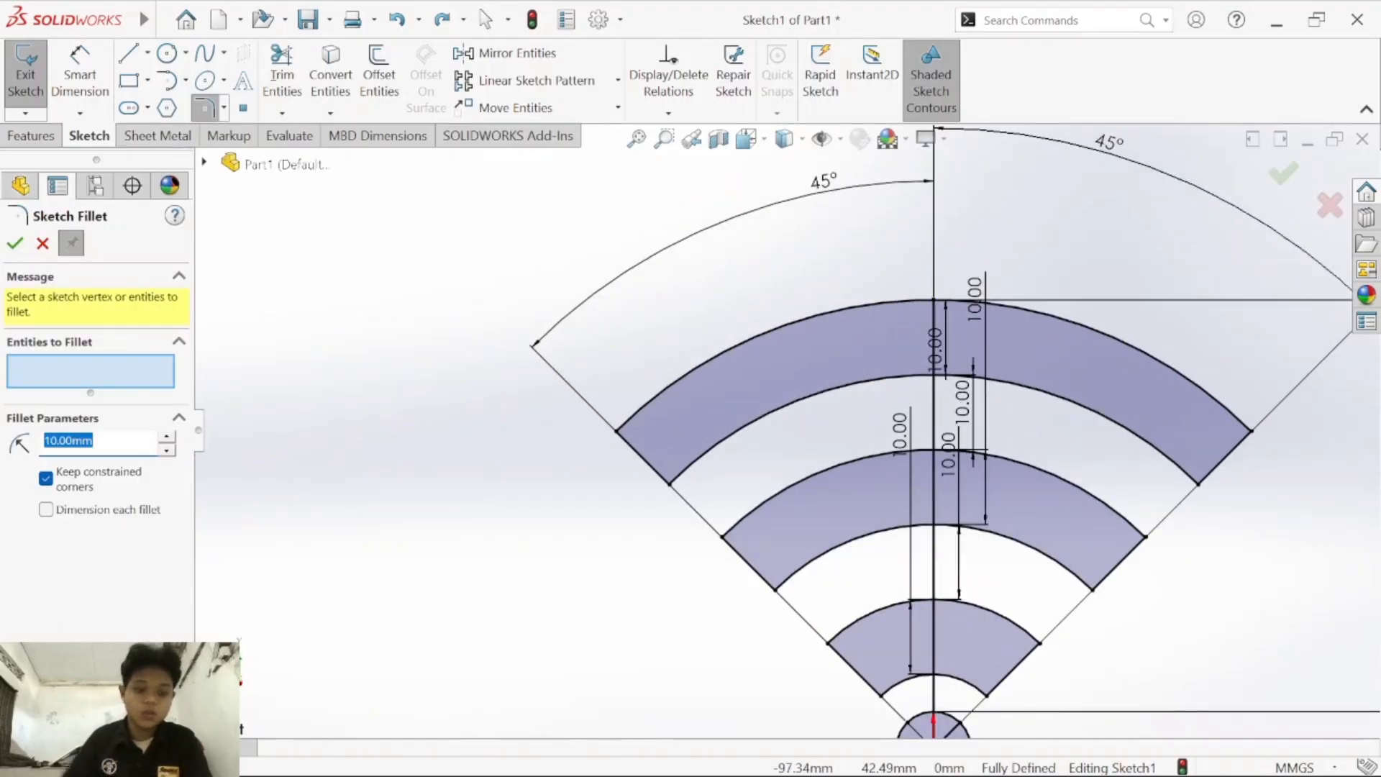
pyautogui.write('4')
pyautogui.press('Return')
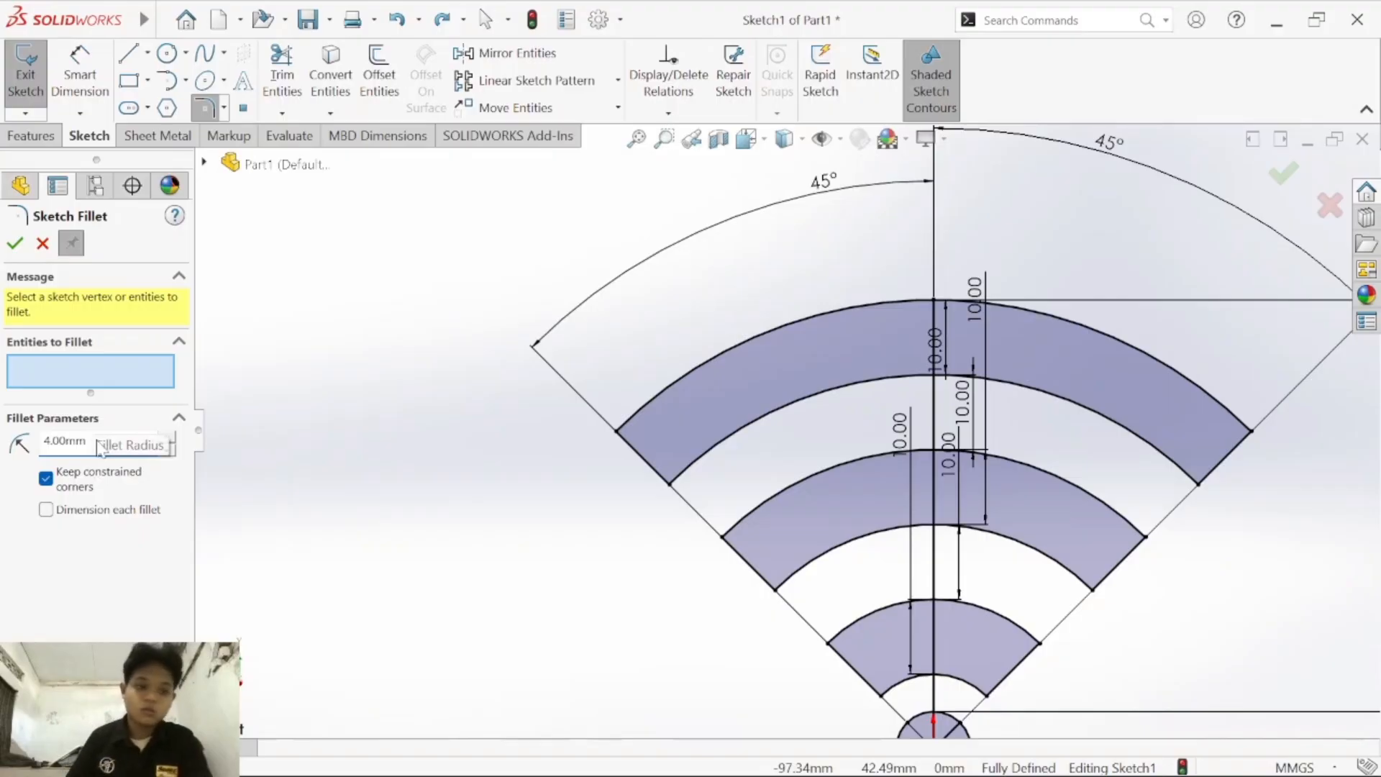
pyautogui.click(636, 437)
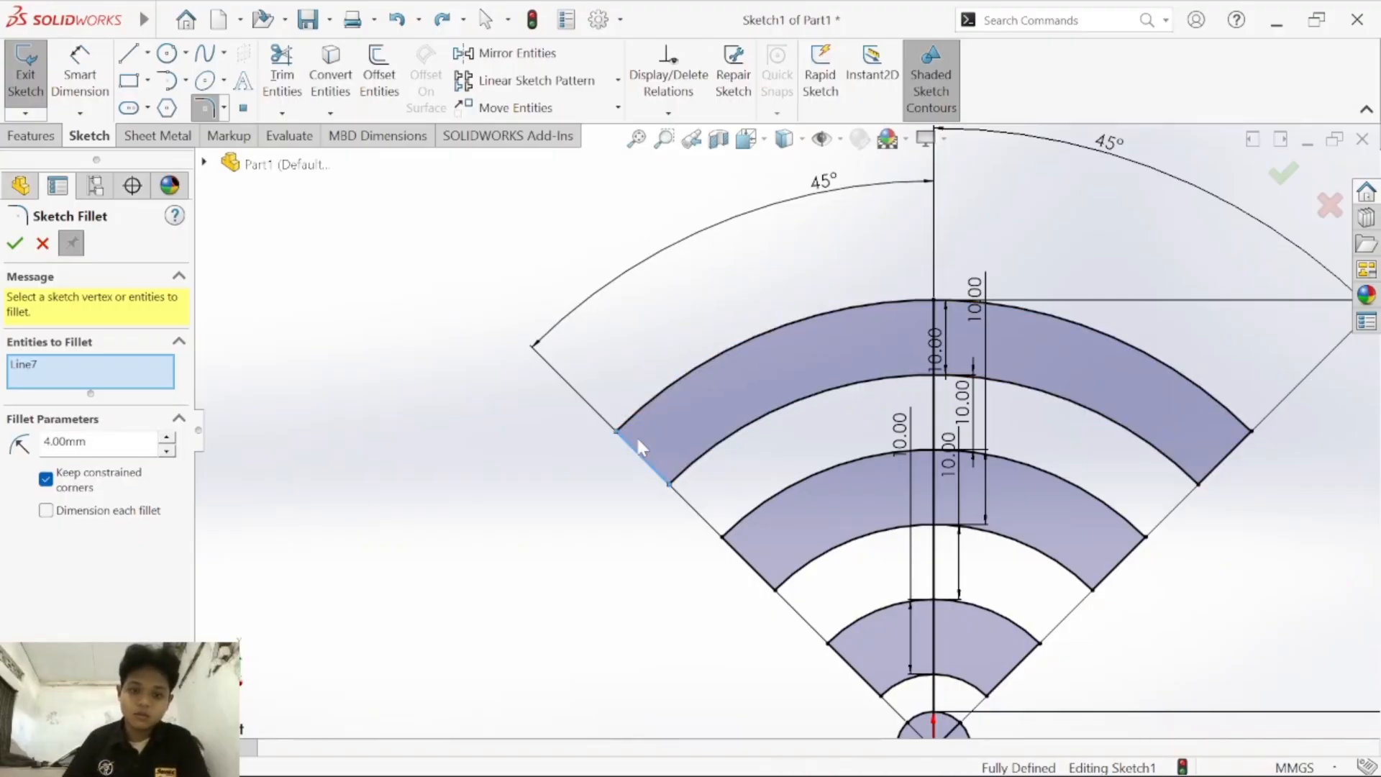
pyautogui.click(641, 410)
pyautogui.click(692, 468)
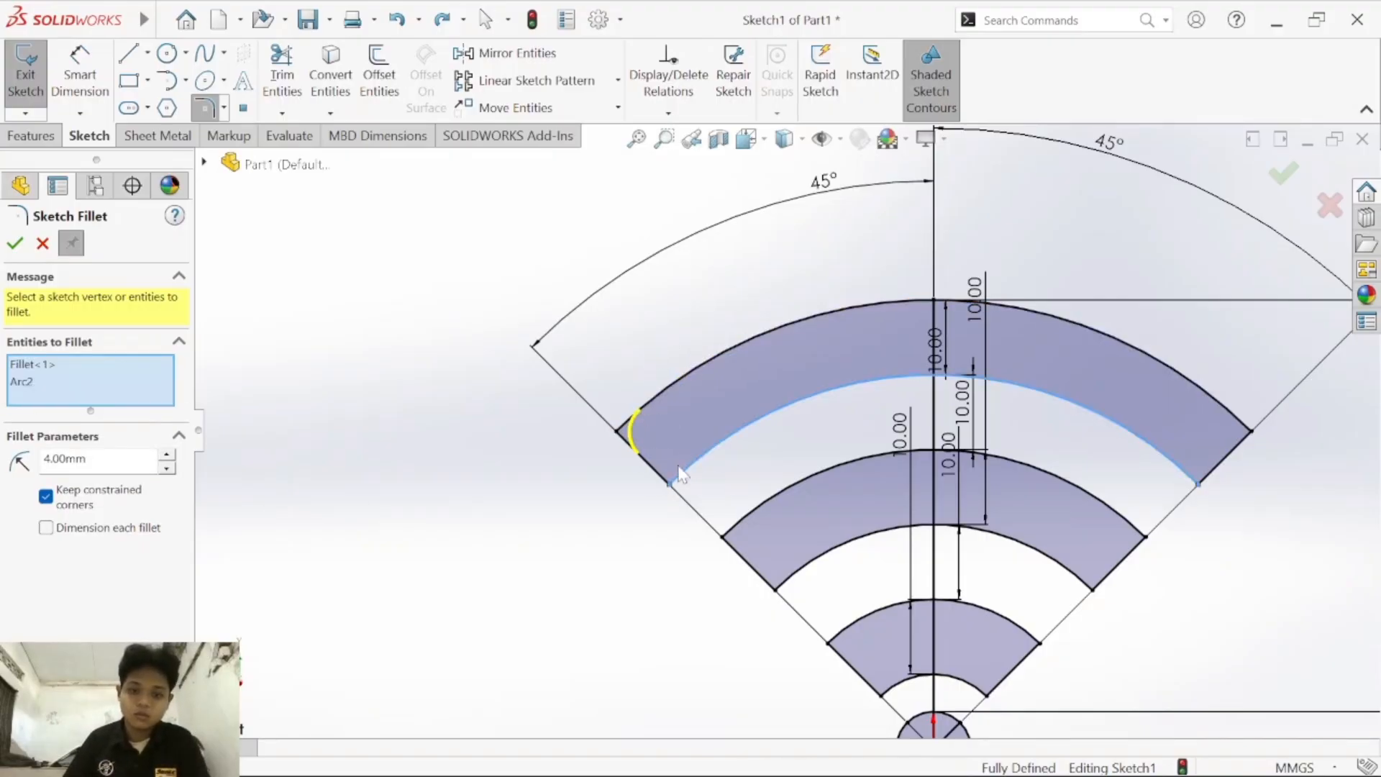
pyautogui.click(680, 497)
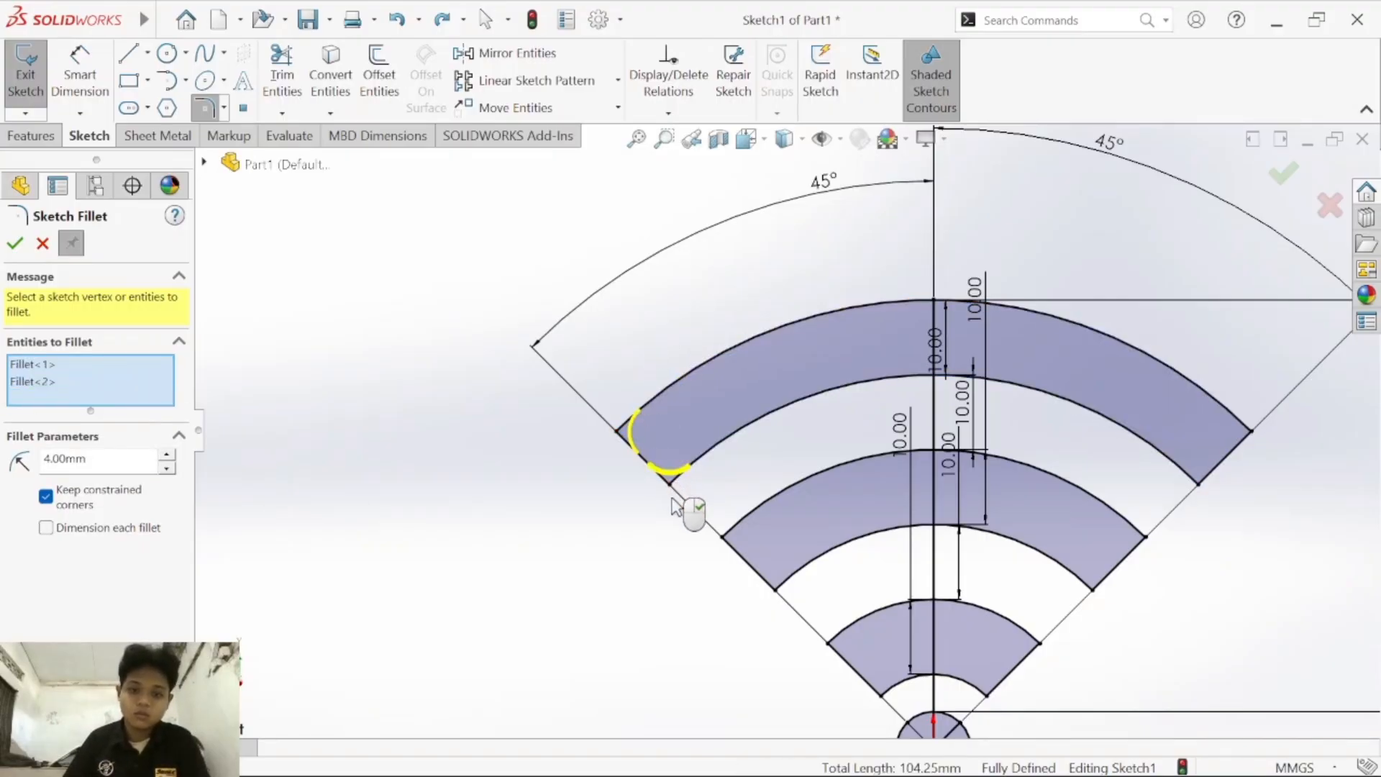
# Step: Add both left corners of the middle band to the 4 mm sketch fillets
pyautogui.click(742, 550)
pyautogui.click(777, 570)
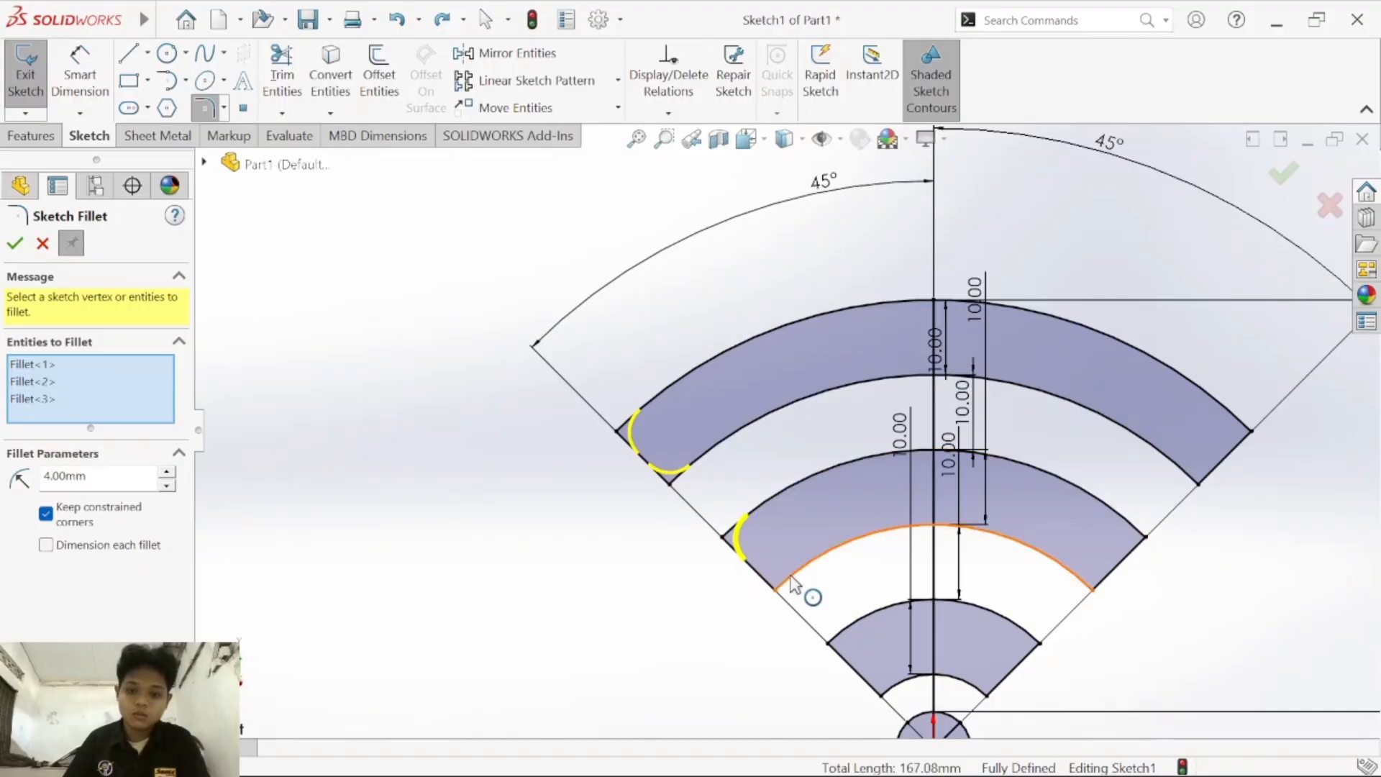
pyautogui.click(791, 575)
pyautogui.click(764, 580)
# Step: Add both left corners of the inner band to the 4 mm sketch fillets
pyautogui.click(846, 660)
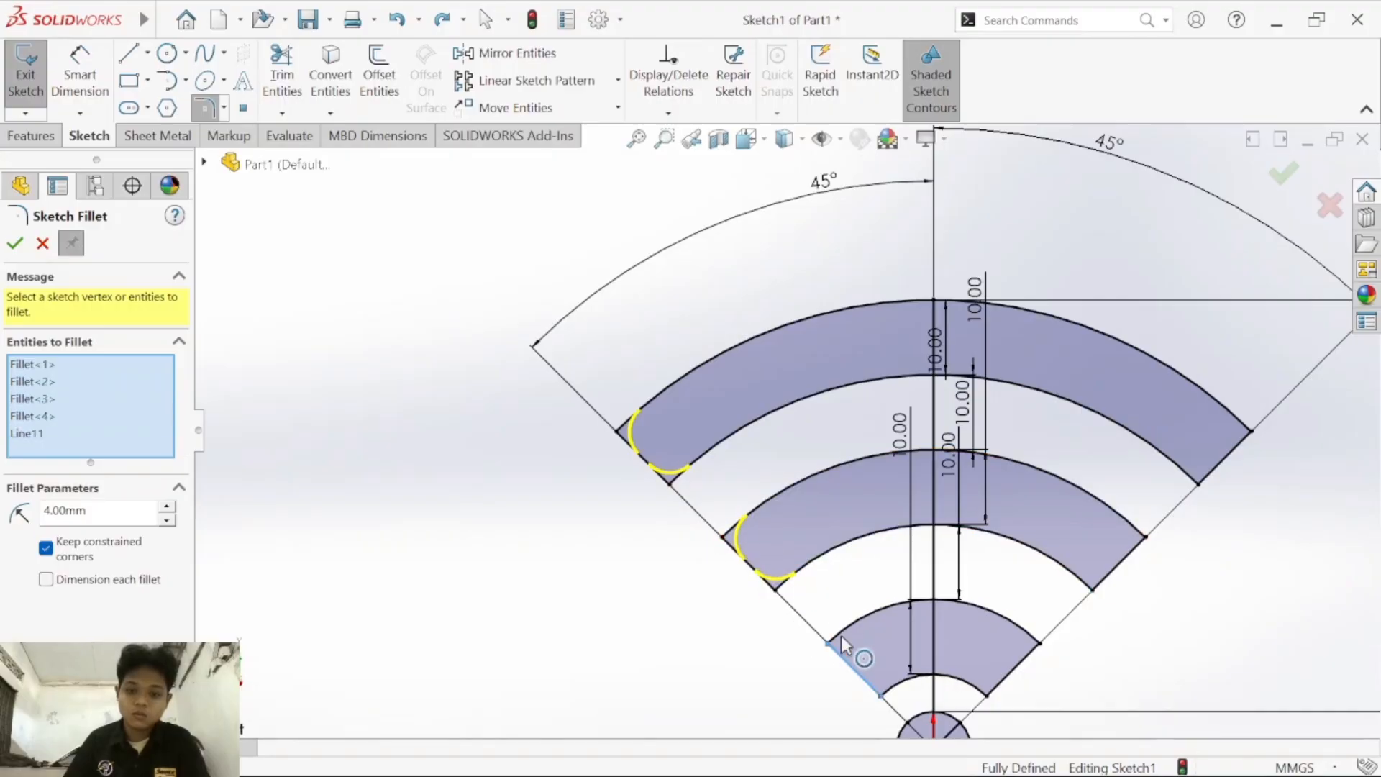
pyautogui.click(843, 630)
pyautogui.click(896, 684)
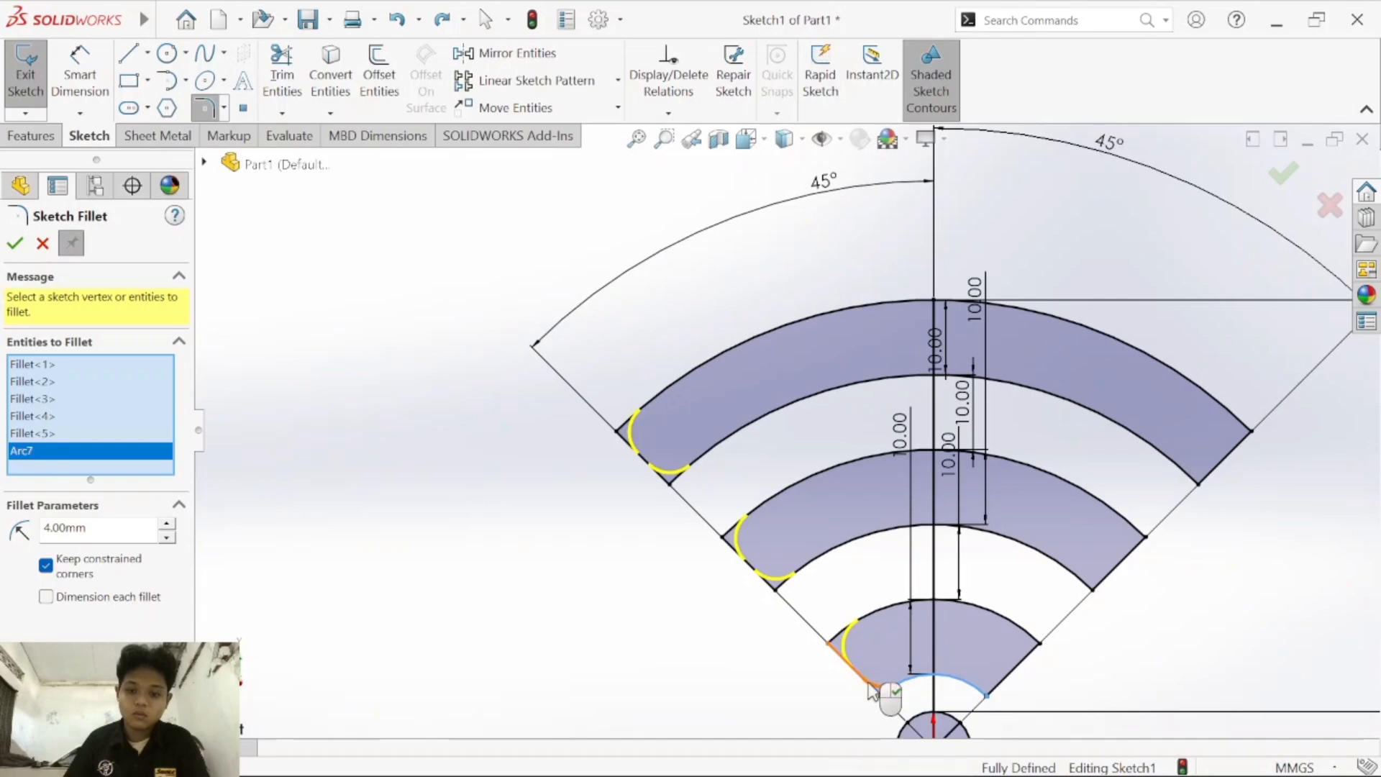
pyautogui.click(867, 682)
# Step: Add both right corners of the inner band to the 4 mm sketch fillets
pyautogui.click(1020, 677)
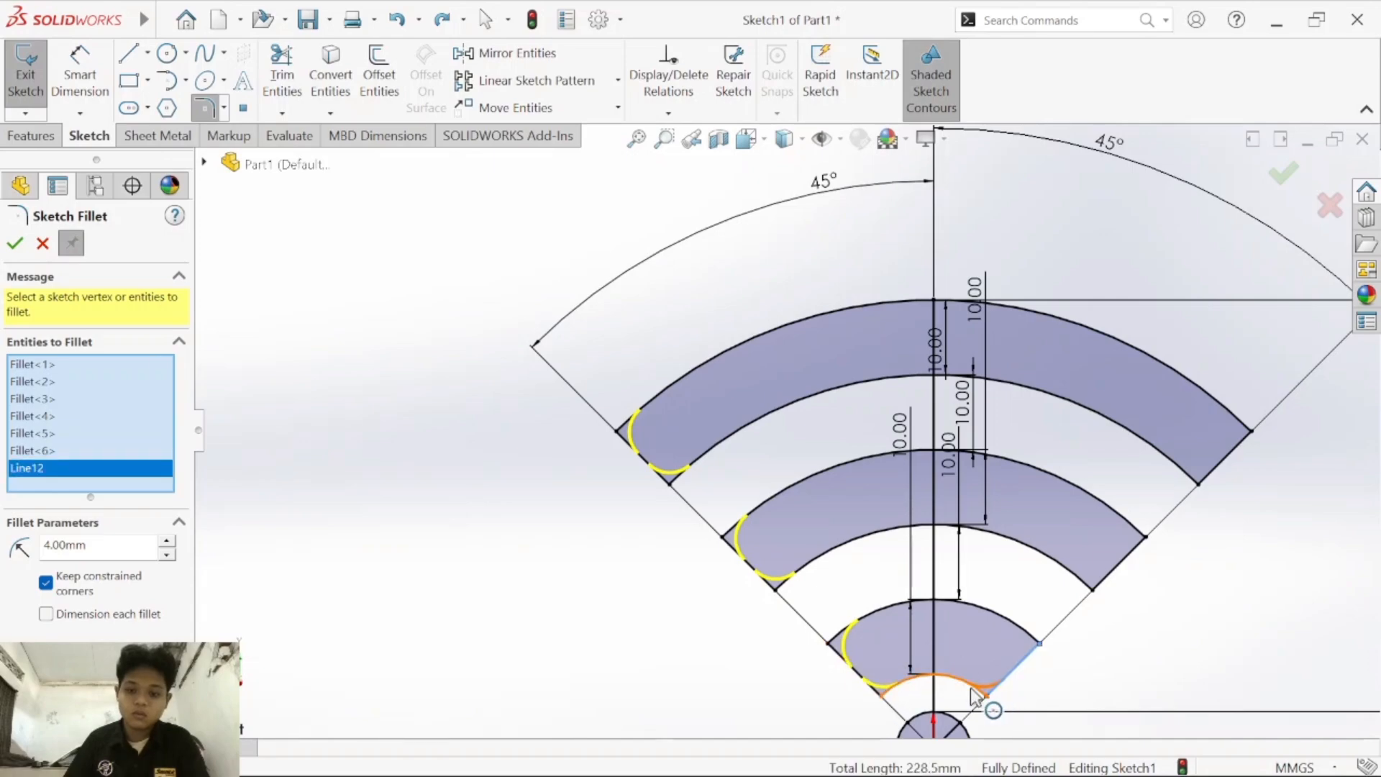
pyautogui.click(1024, 660)
pyautogui.click(1027, 634)
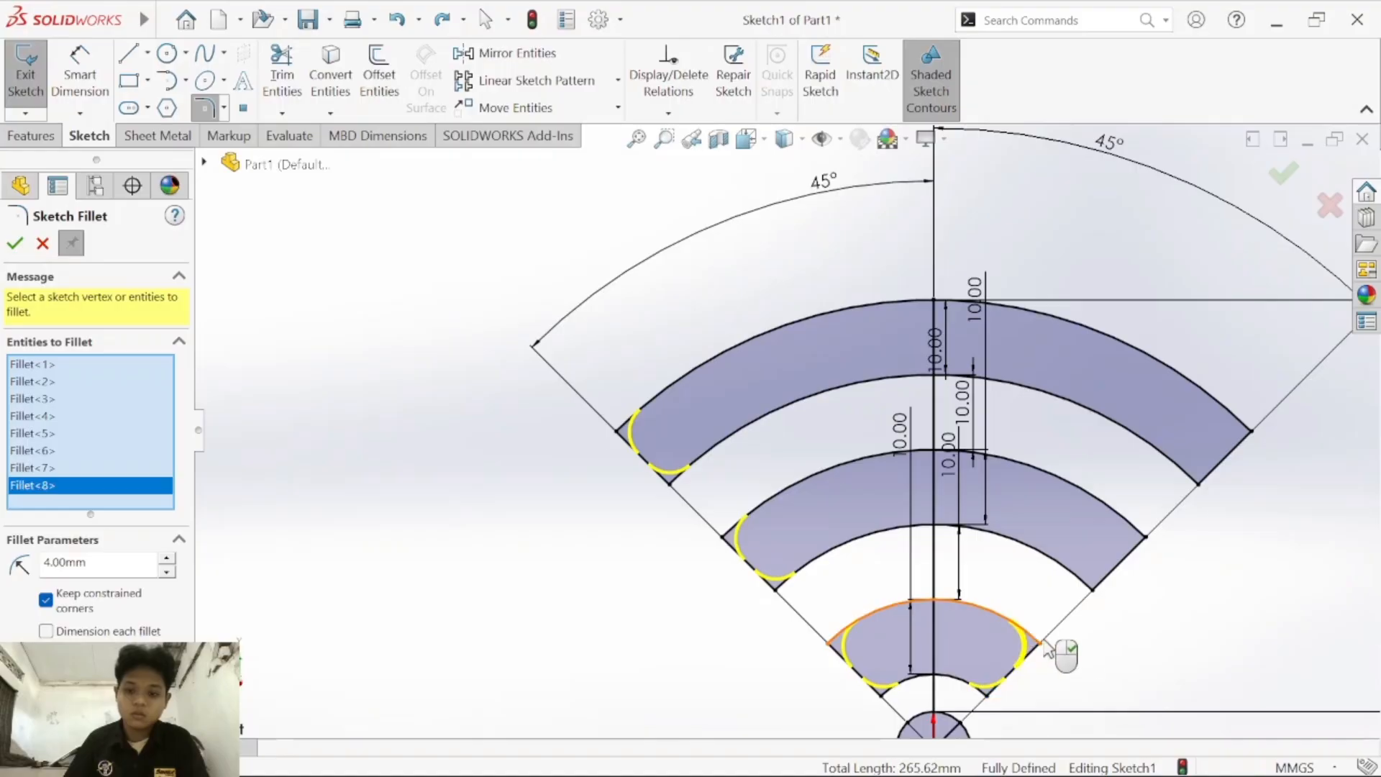
# Step: Remove the inner band's right corner fillets and the outer band's upper left fillet from the selection, and apply the remaining 4 mm fillets
pyautogui.click(1108, 572)
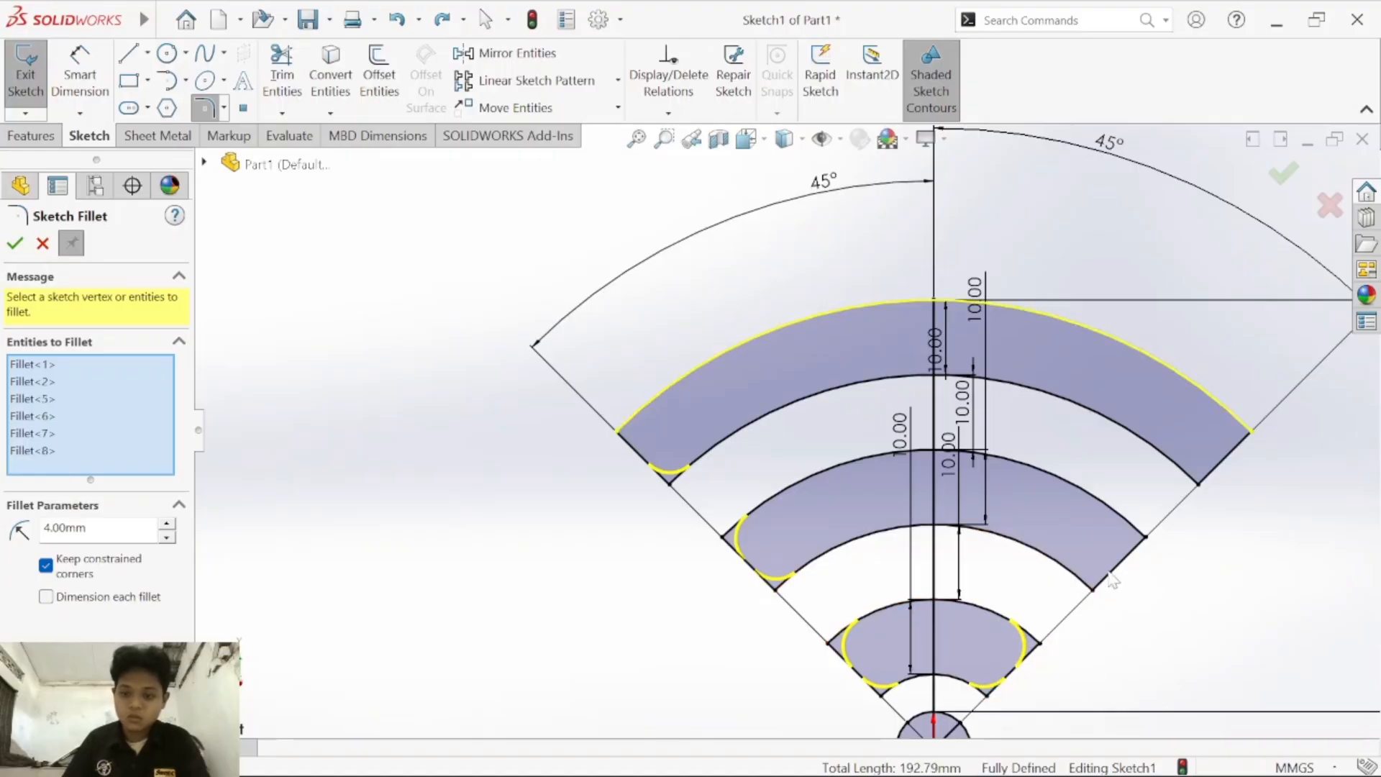
pyautogui.click(54, 452)
pyautogui.press('Delete')
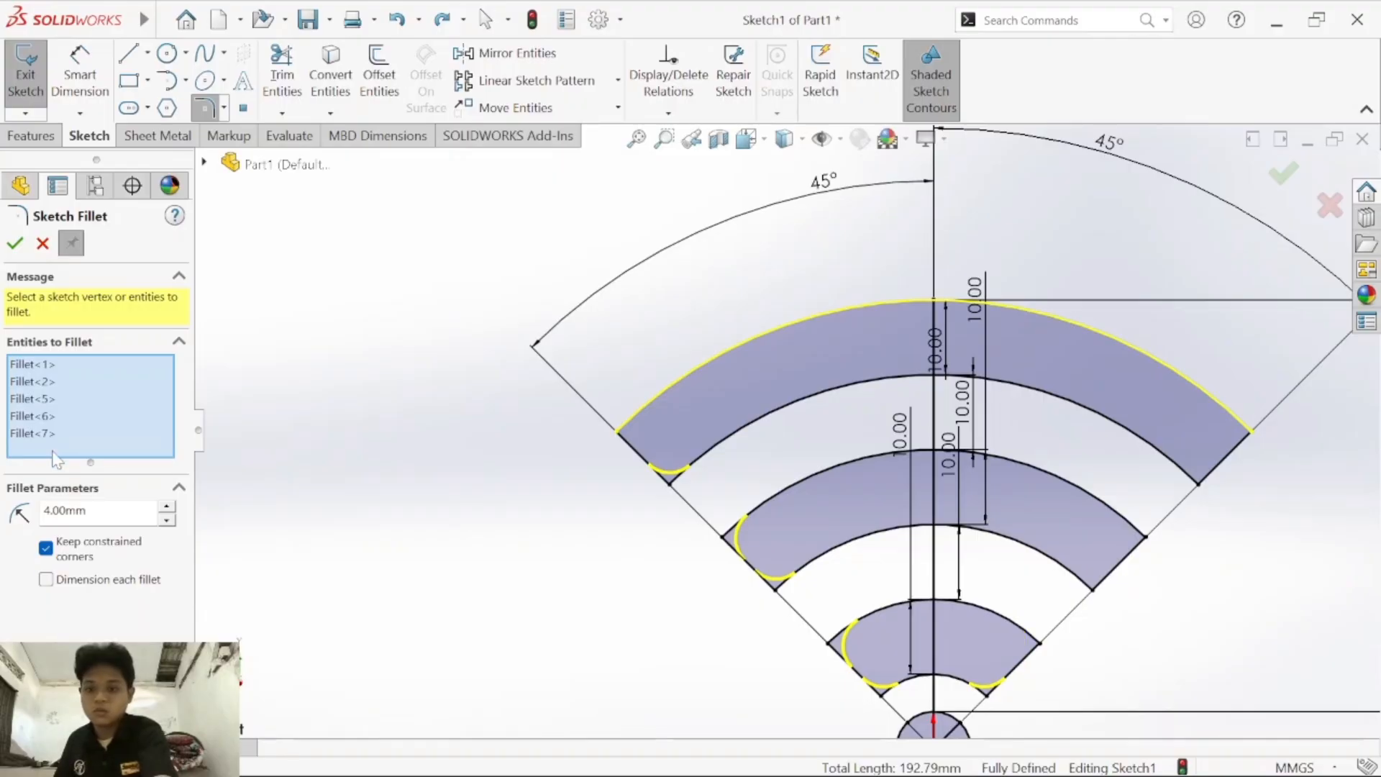
pyautogui.click(45, 433)
pyautogui.press('Delete')
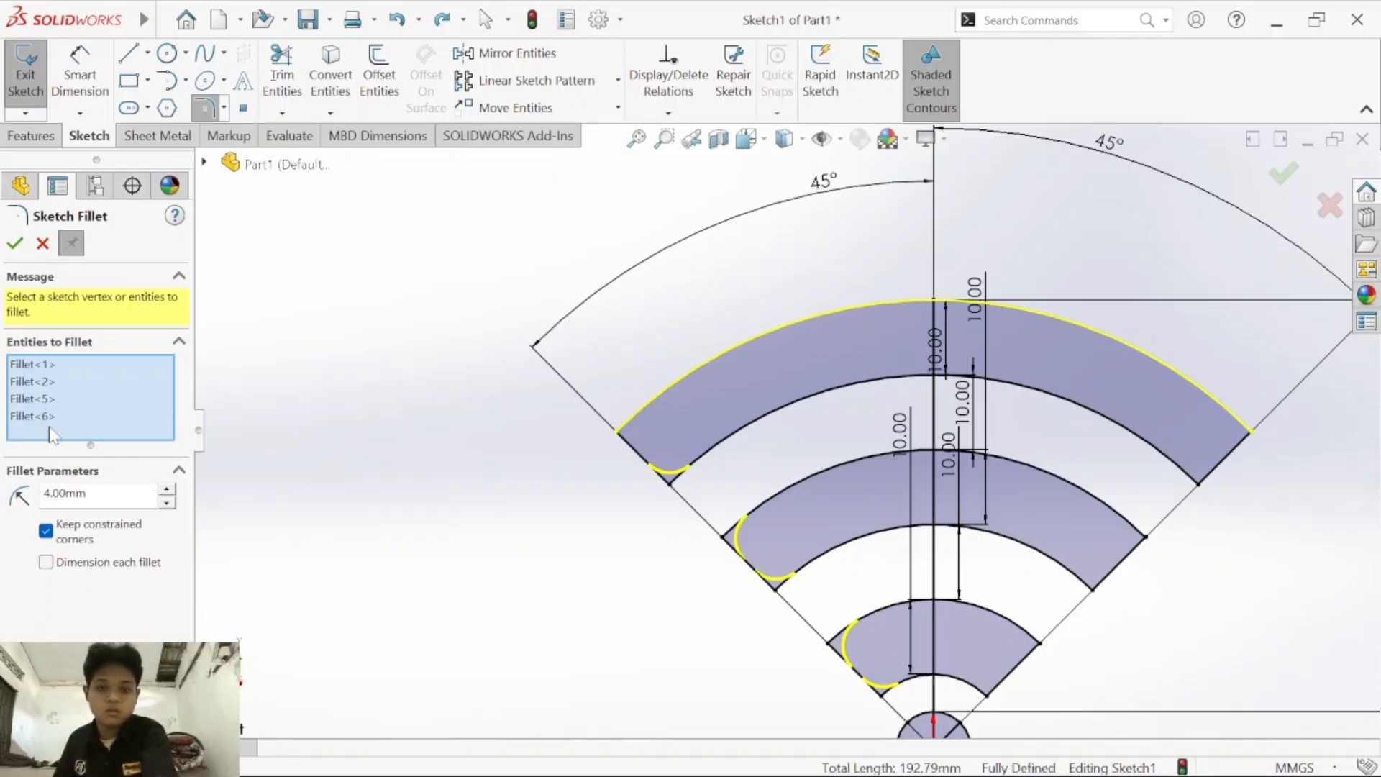
pyautogui.click(33, 364)
pyautogui.press('Delete')
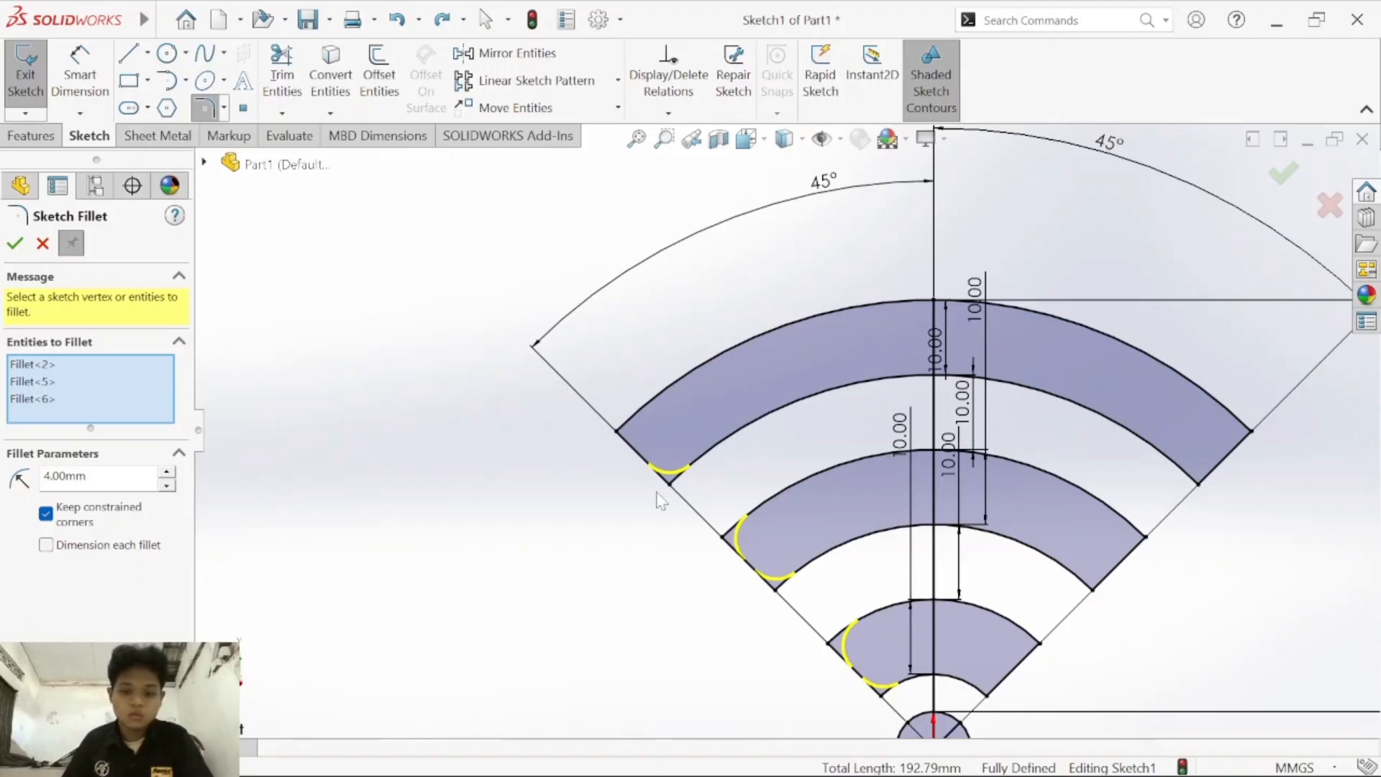
pyautogui.click(15, 244)
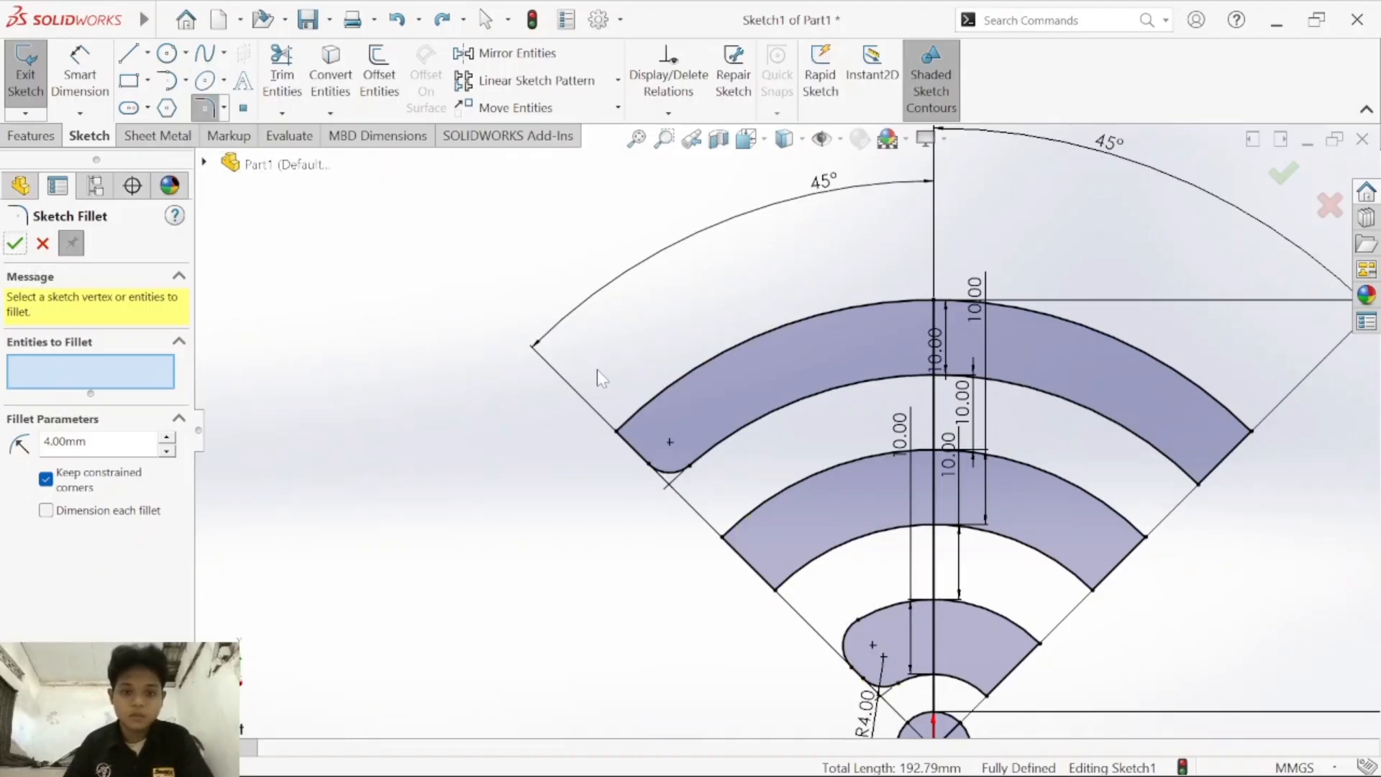
# Step: Add the outer band's upper left corner and both left corners of the middle band to the 4 mm sketch fillets
pyautogui.click(633, 447)
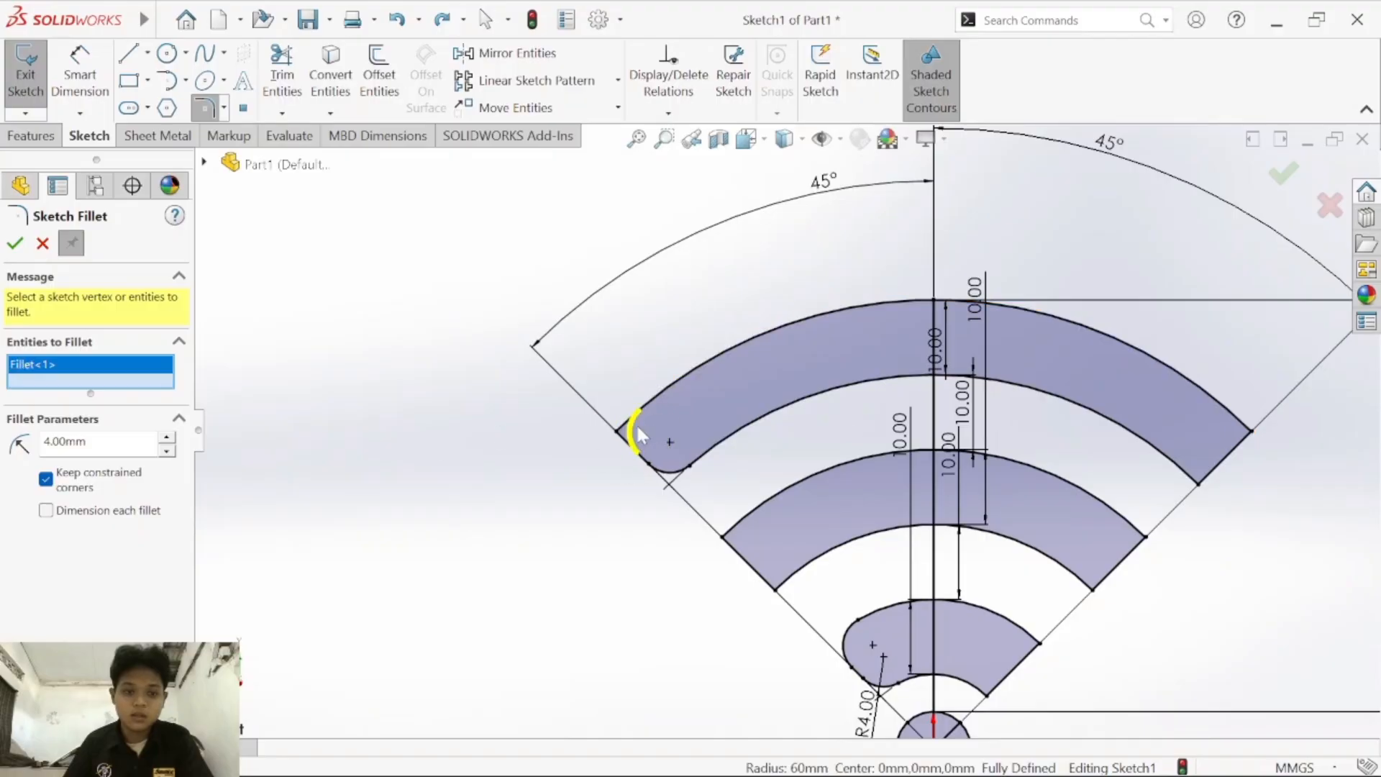
pyautogui.click(745, 555)
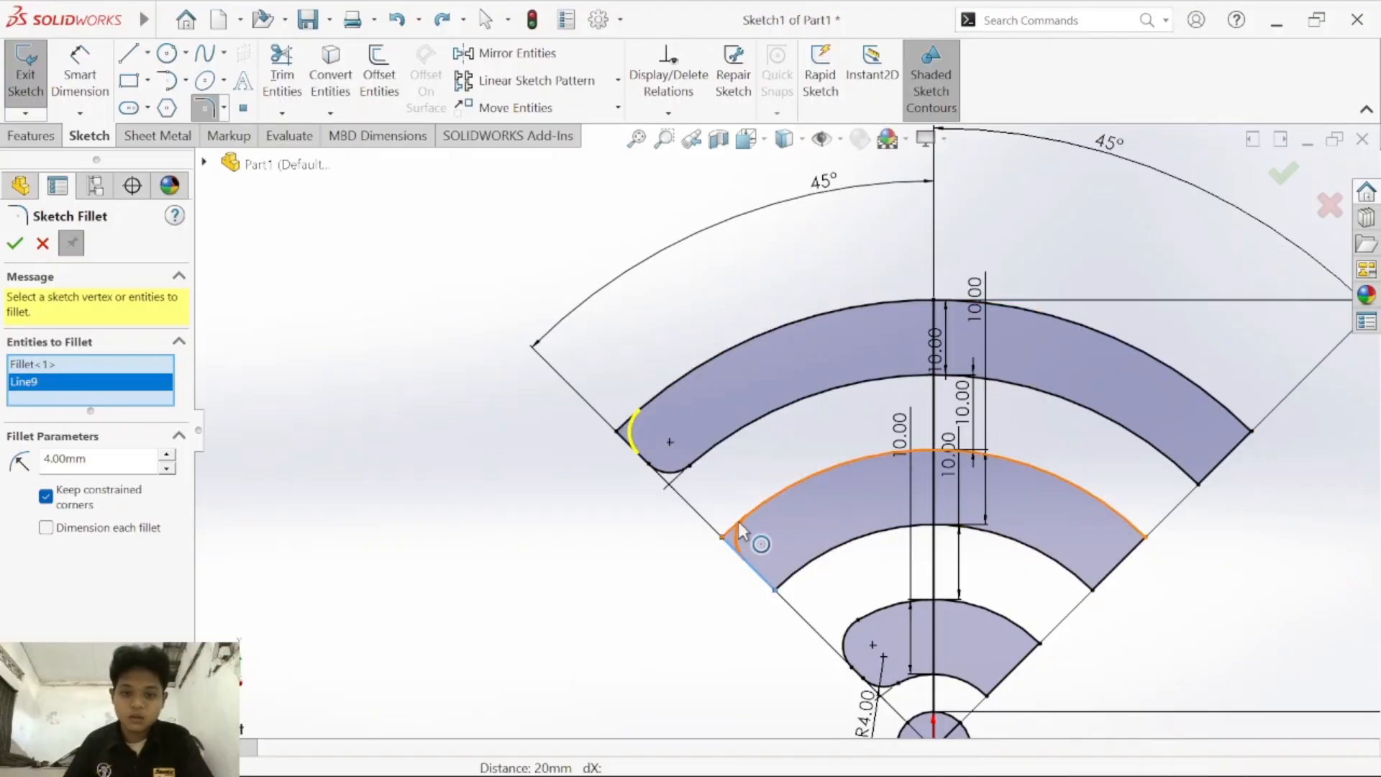
pyautogui.click(738, 521)
pyautogui.click(764, 589)
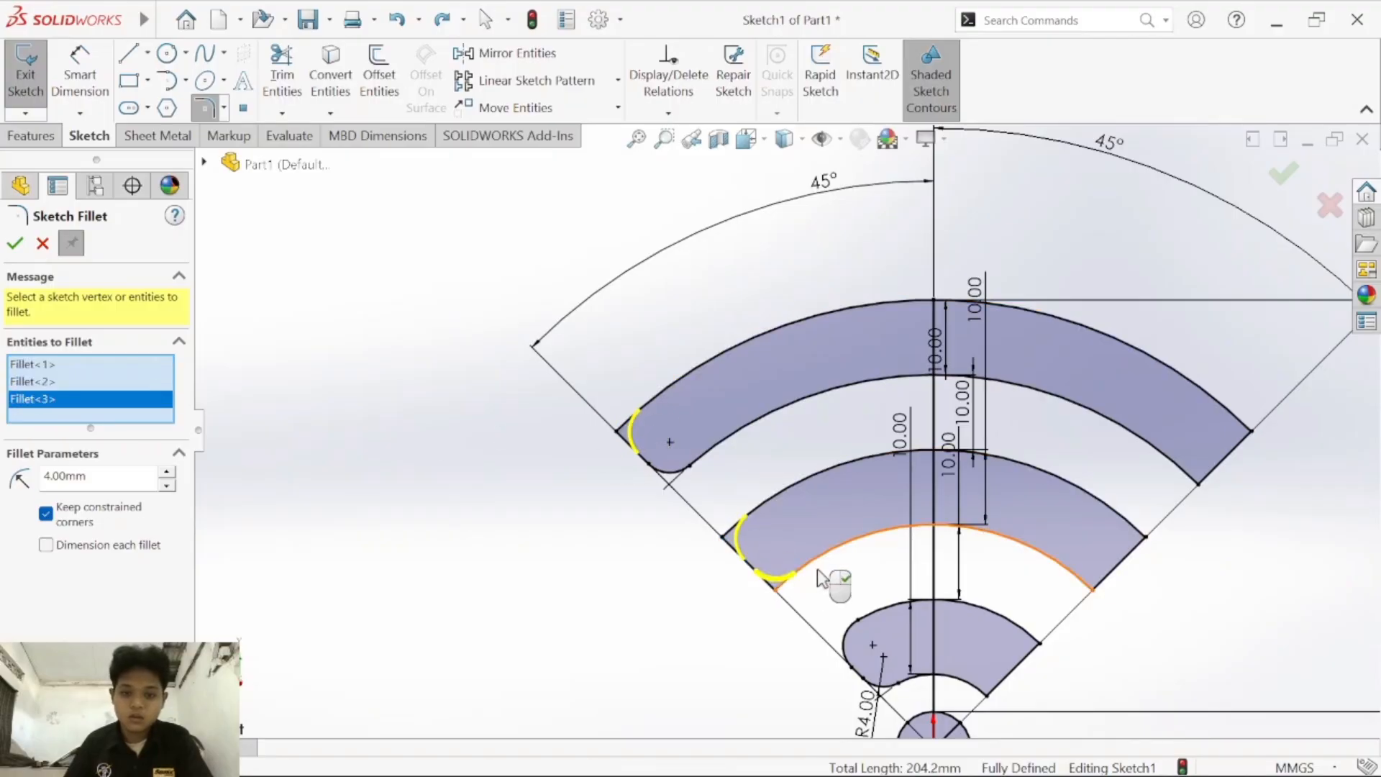
pyautogui.click(828, 575)
# Step: Add both right corners of the middle band to the 4 mm sketch fillets
pyautogui.click(1123, 565)
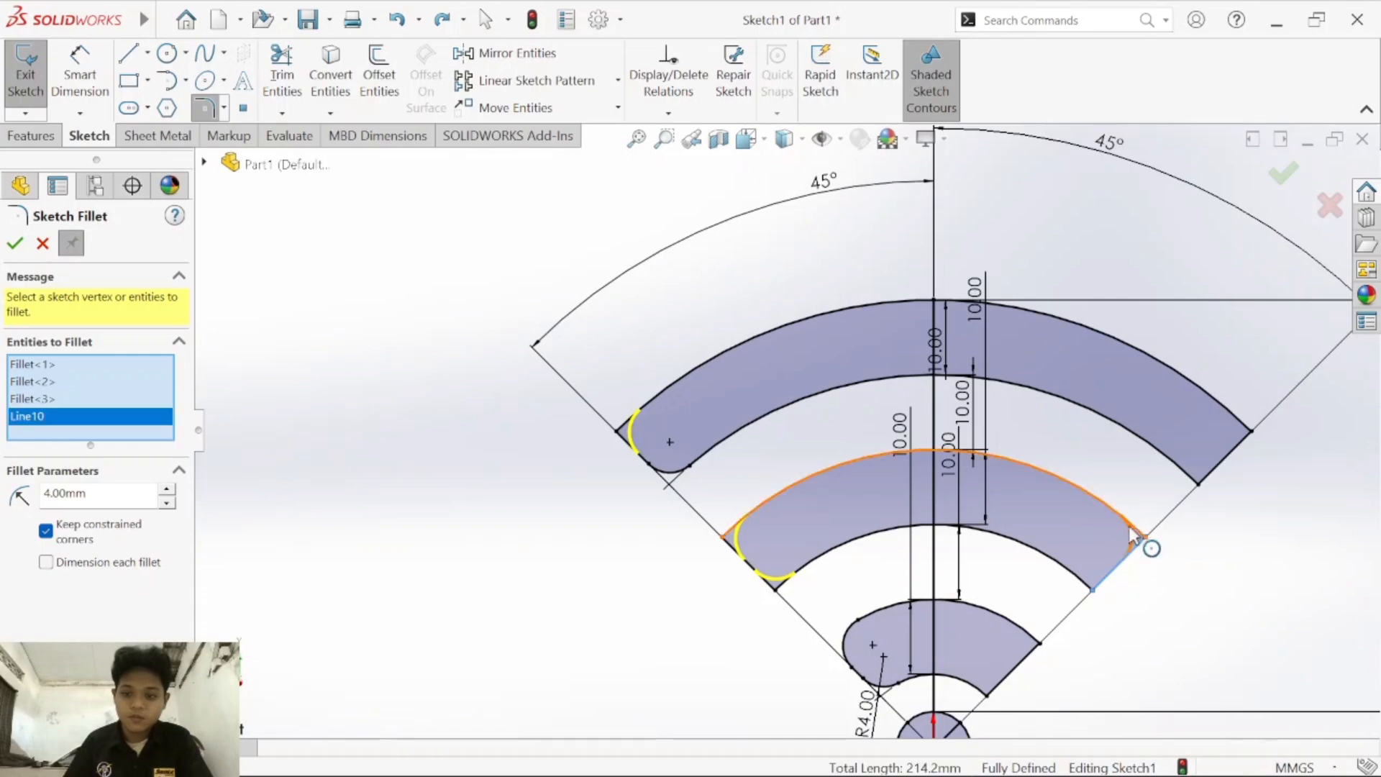
pyautogui.click(1141, 539)
pyautogui.click(1114, 568)
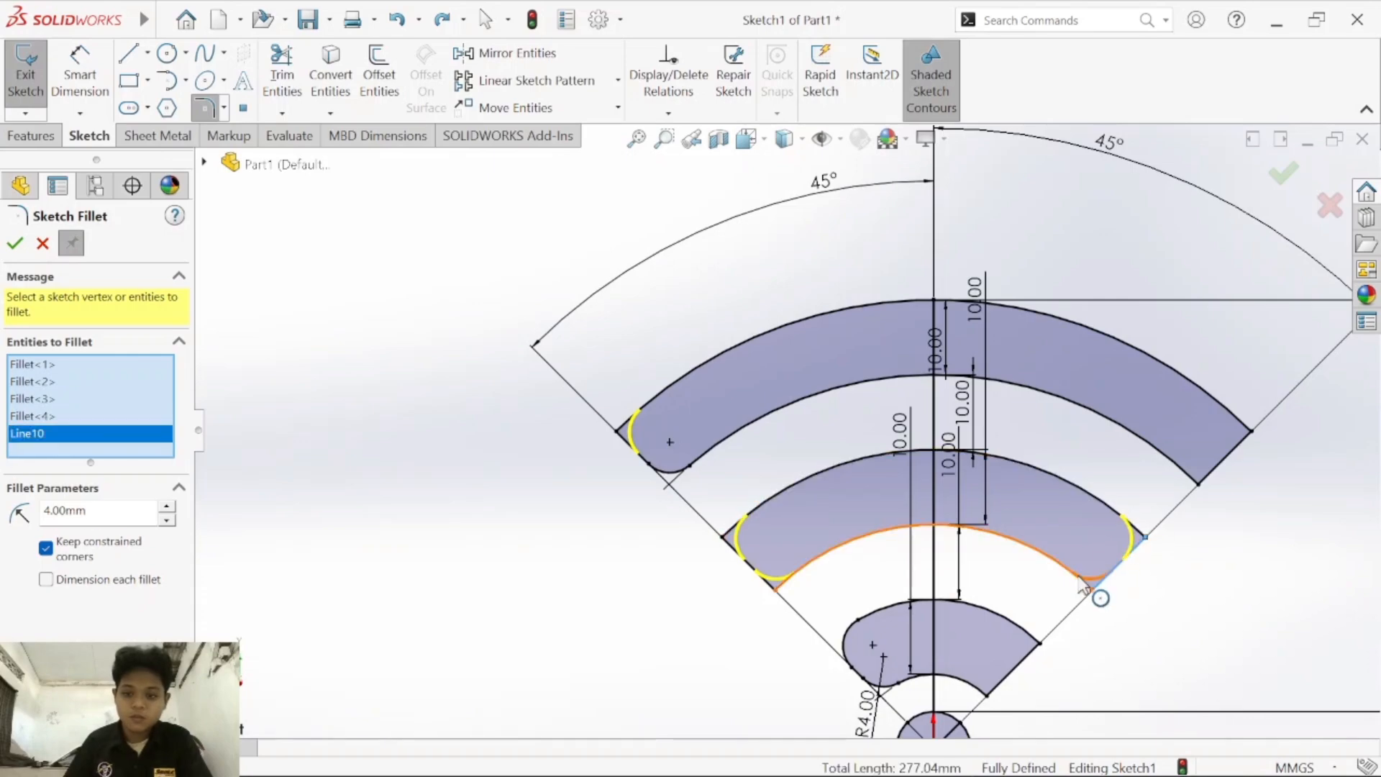
pyautogui.click(1090, 586)
# Step: Select both right corners of the inner band for the 4 mm sketch fillets
pyautogui.click(1021, 678)
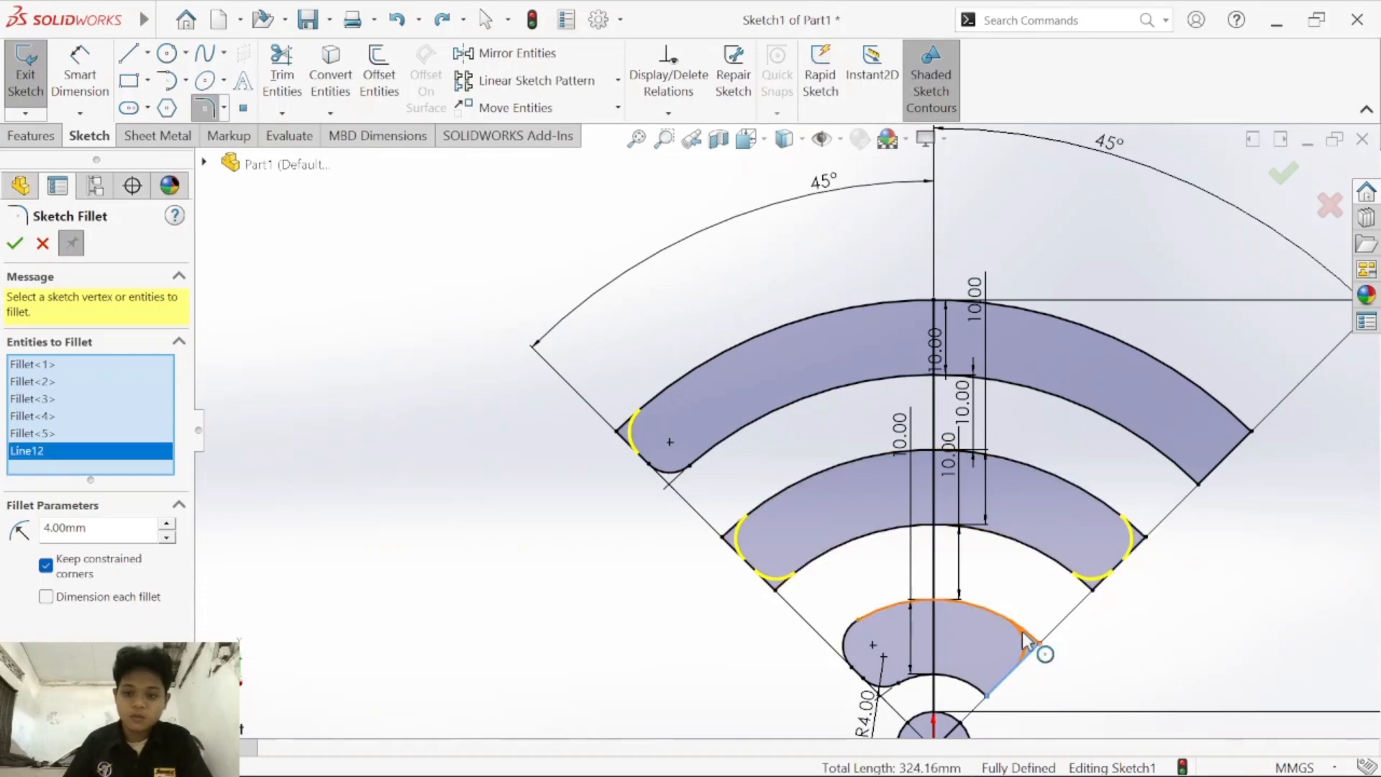
pyautogui.click(1028, 639)
pyautogui.click(1009, 680)
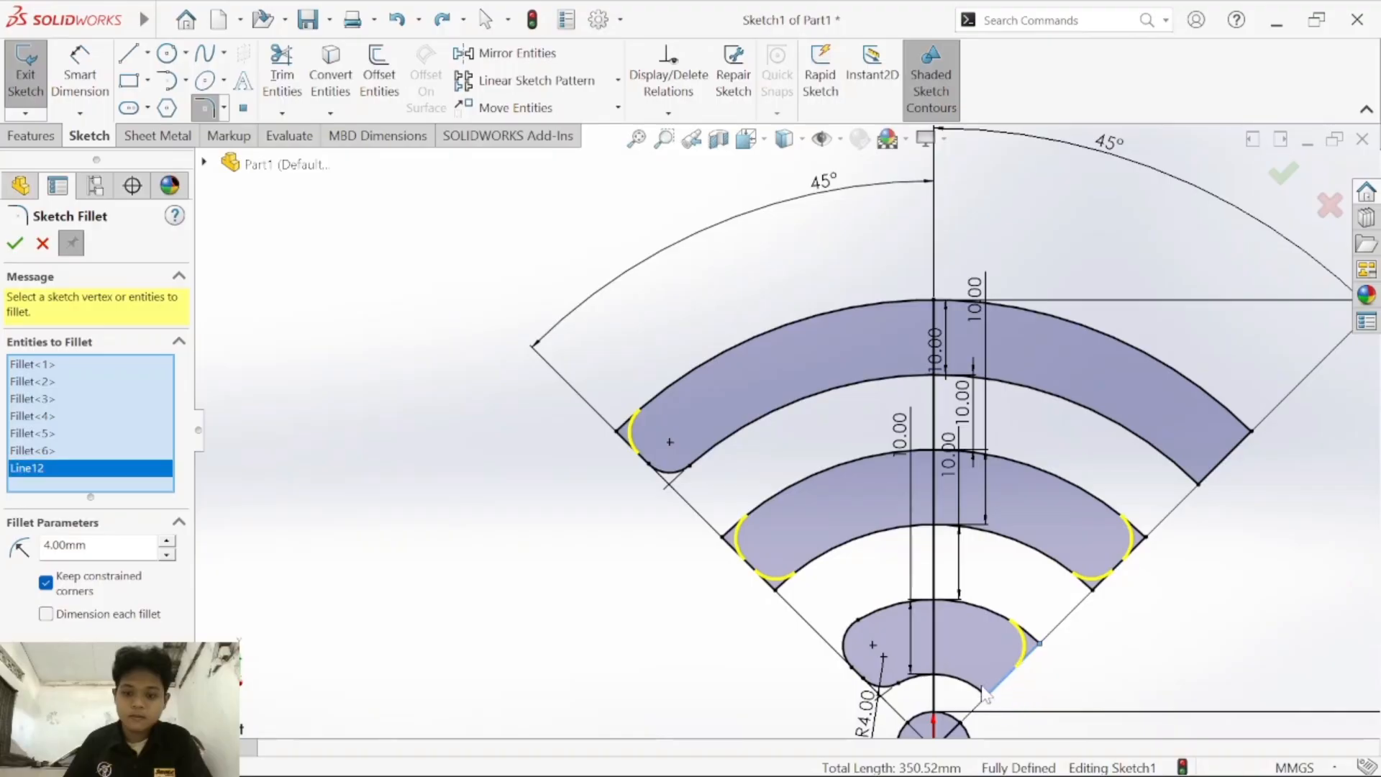
# Step: Add both right corners of the outer band and apply all selected 4 mm sketch fillets
pyautogui.click(1214, 472)
pyautogui.click(1184, 469)
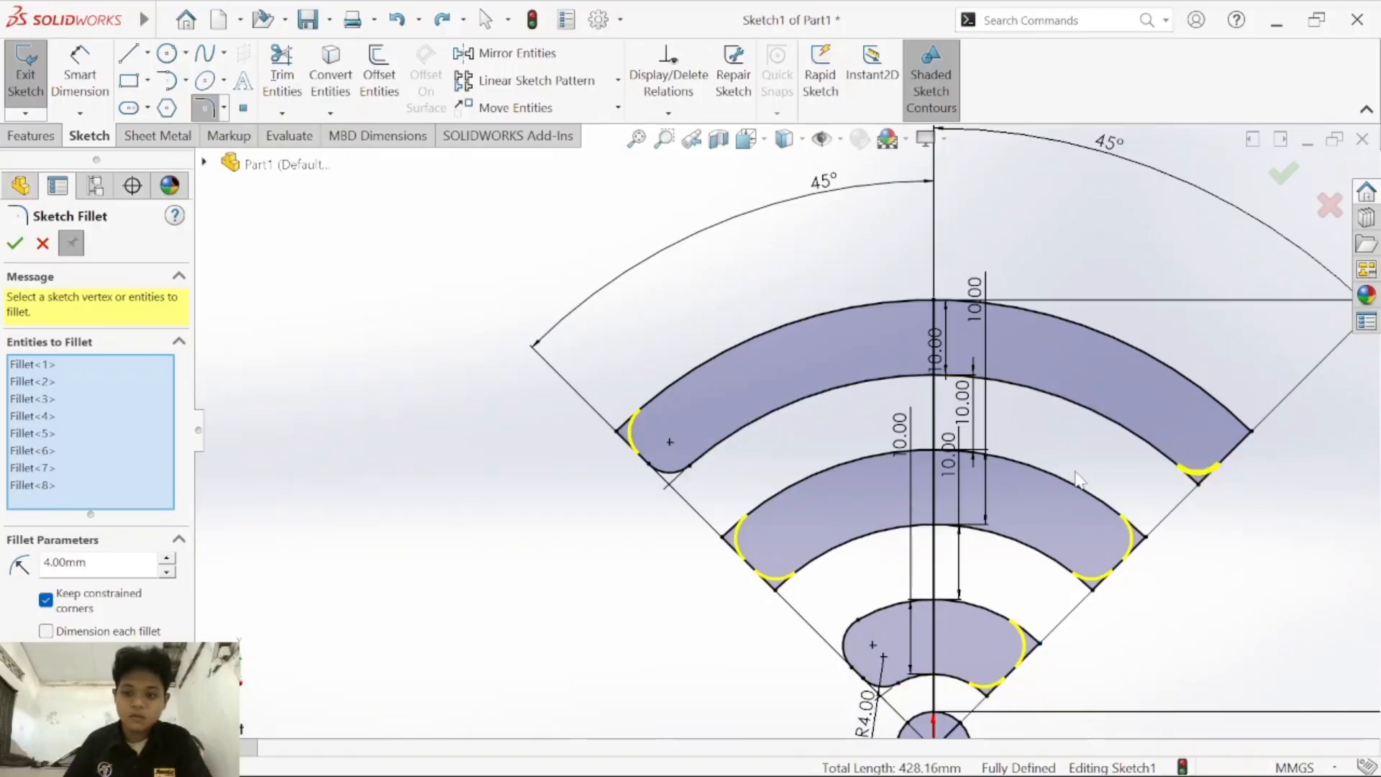
pyautogui.click(1239, 450)
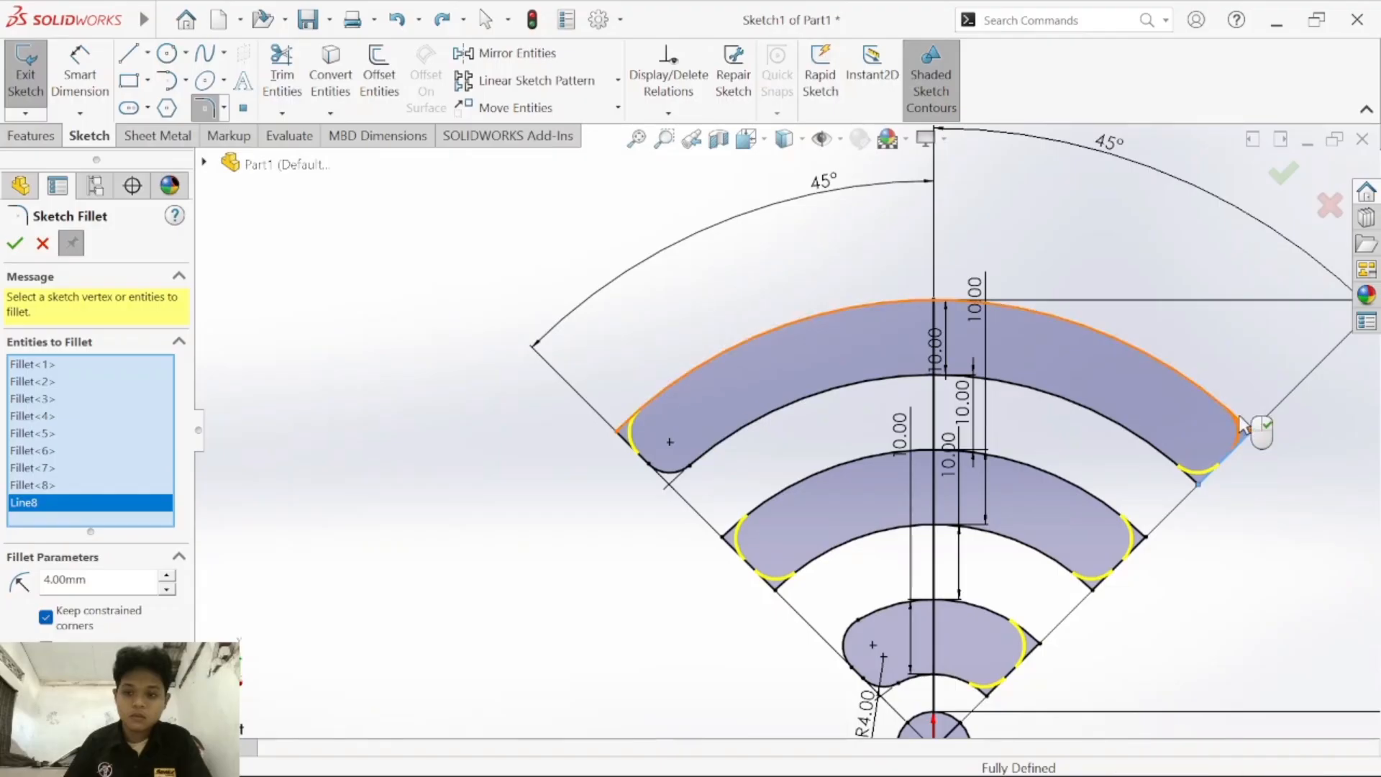
pyautogui.click(1247, 425)
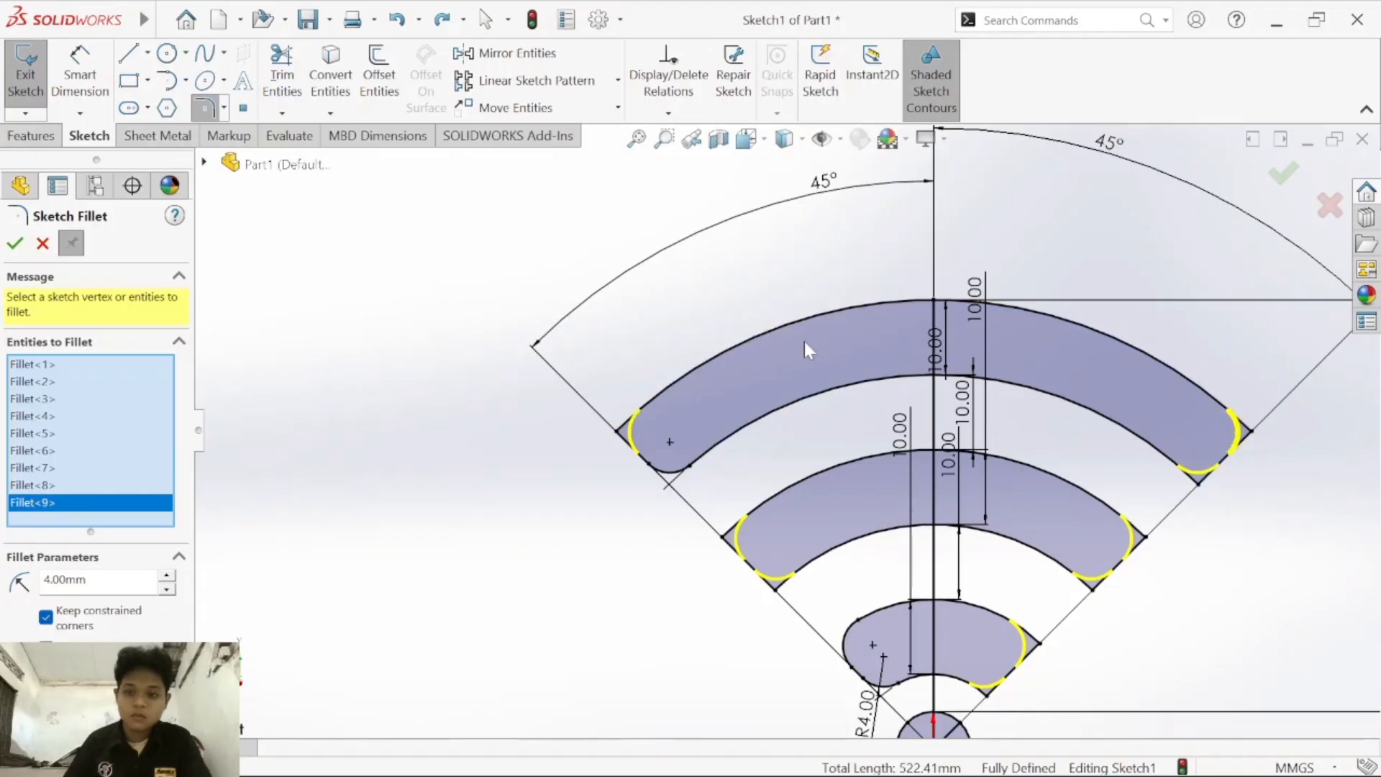
pyautogui.click(14, 243)
# Step: Close the sketch fillet command and exit the sketch
pyautogui.scroll(-3, 901, 464)
pyautogui.scroll(4, 908, 479)
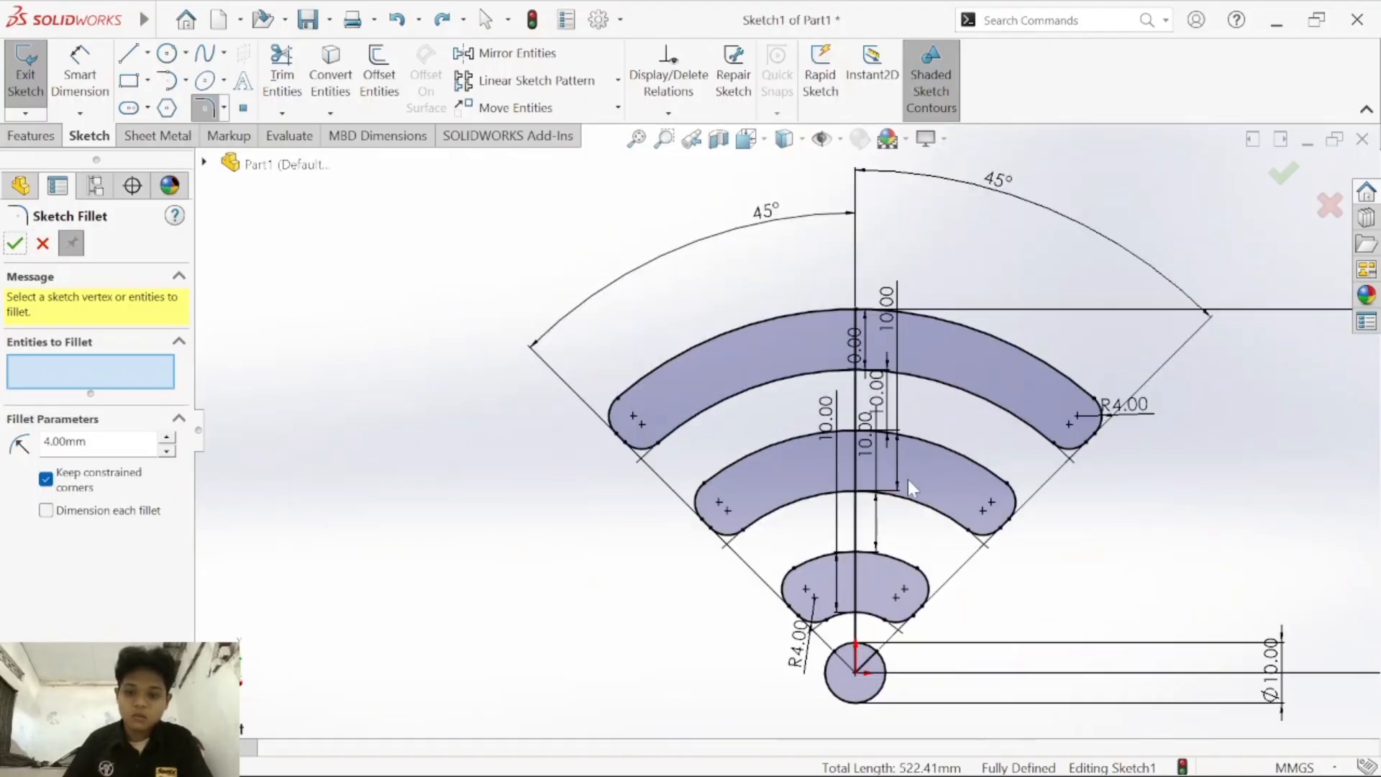
pyautogui.click(43, 243)
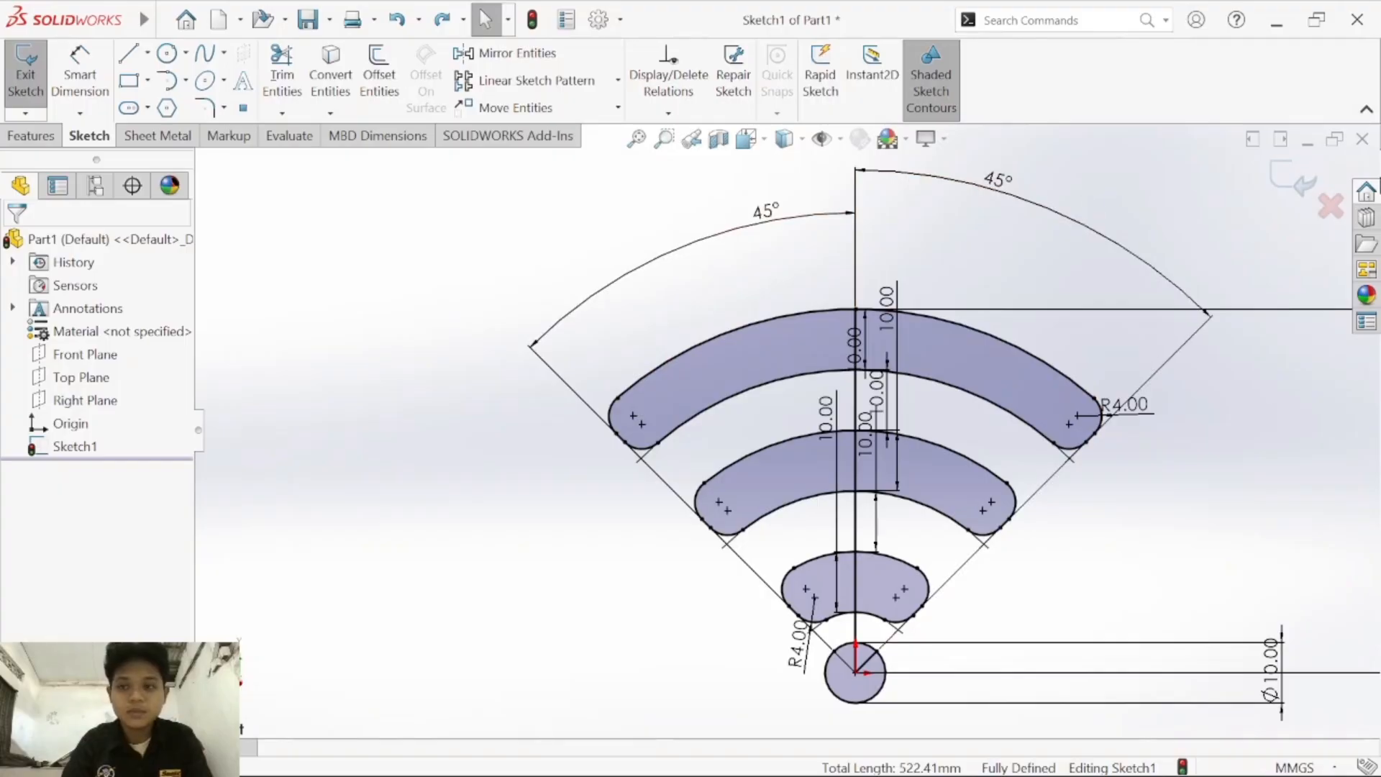
pyautogui.click(1298, 184)
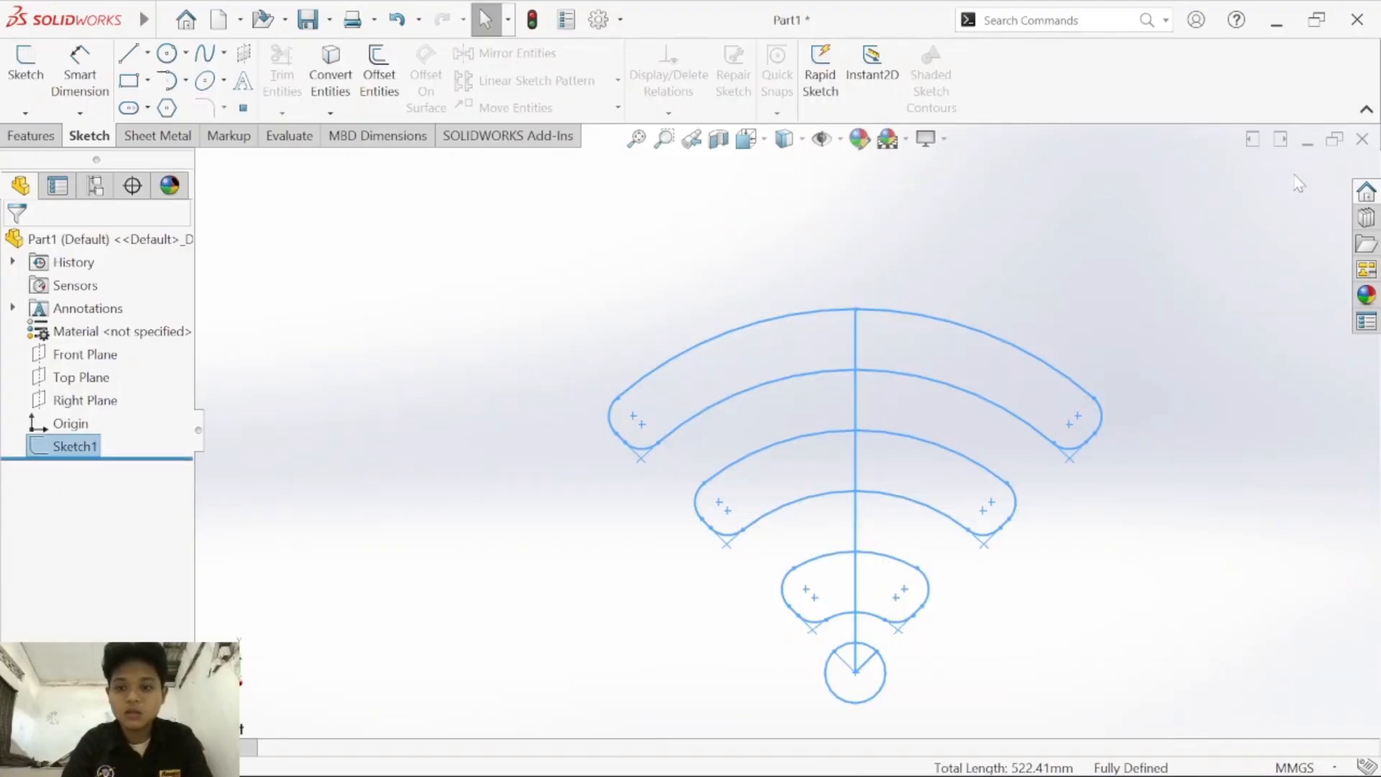
pyautogui.click(1059, 251)
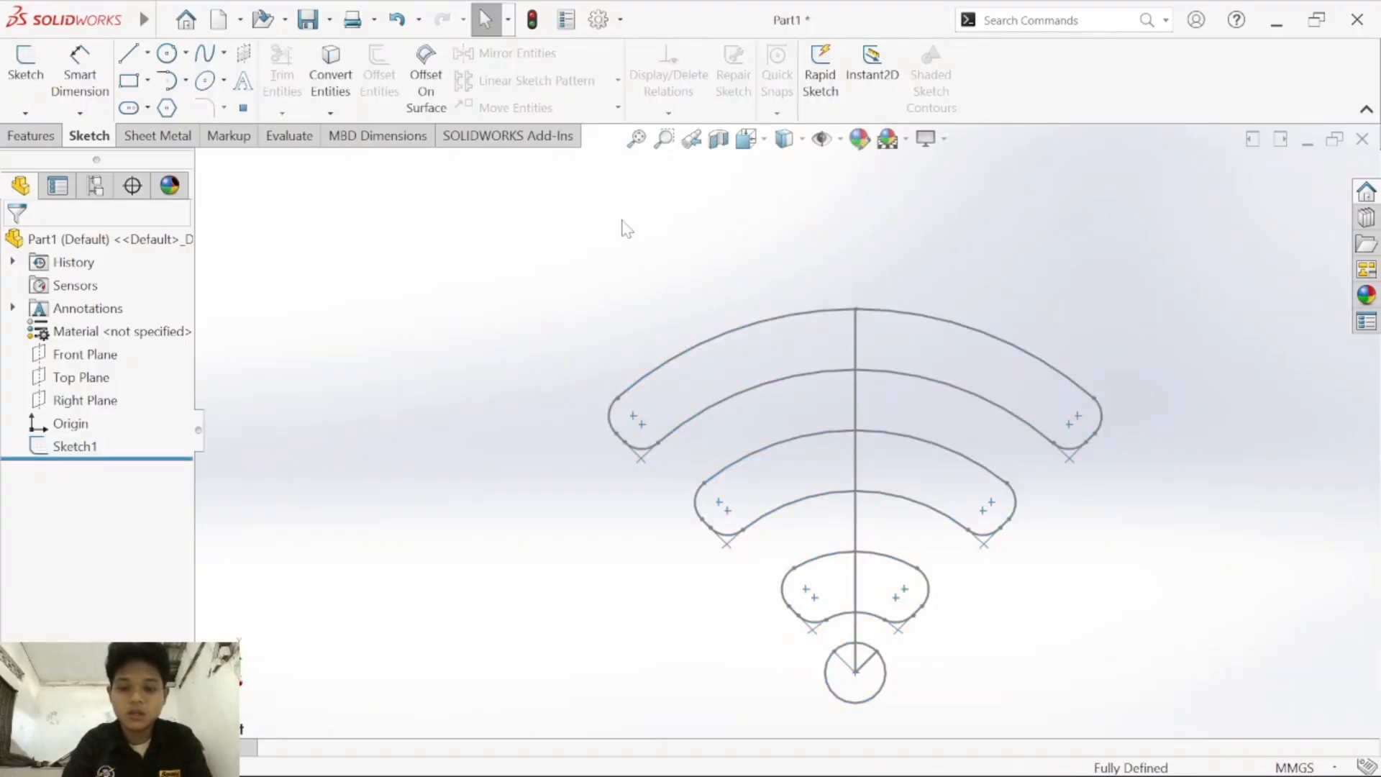
# Step: Reopen Sketch1 for editing and convert the vertical centre line to construction geometry
pyautogui.click(72, 445)
pyautogui.click(96, 392)
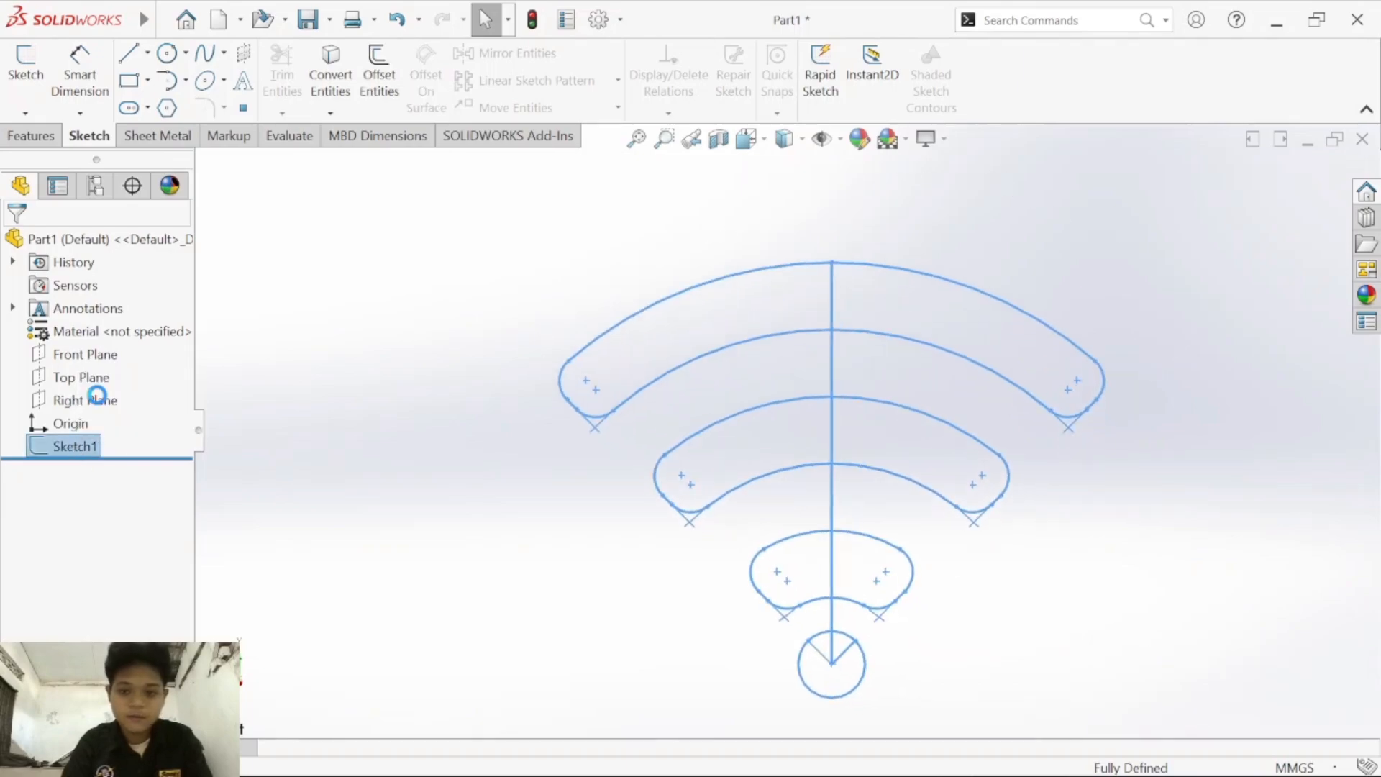
pyautogui.click(786, 447)
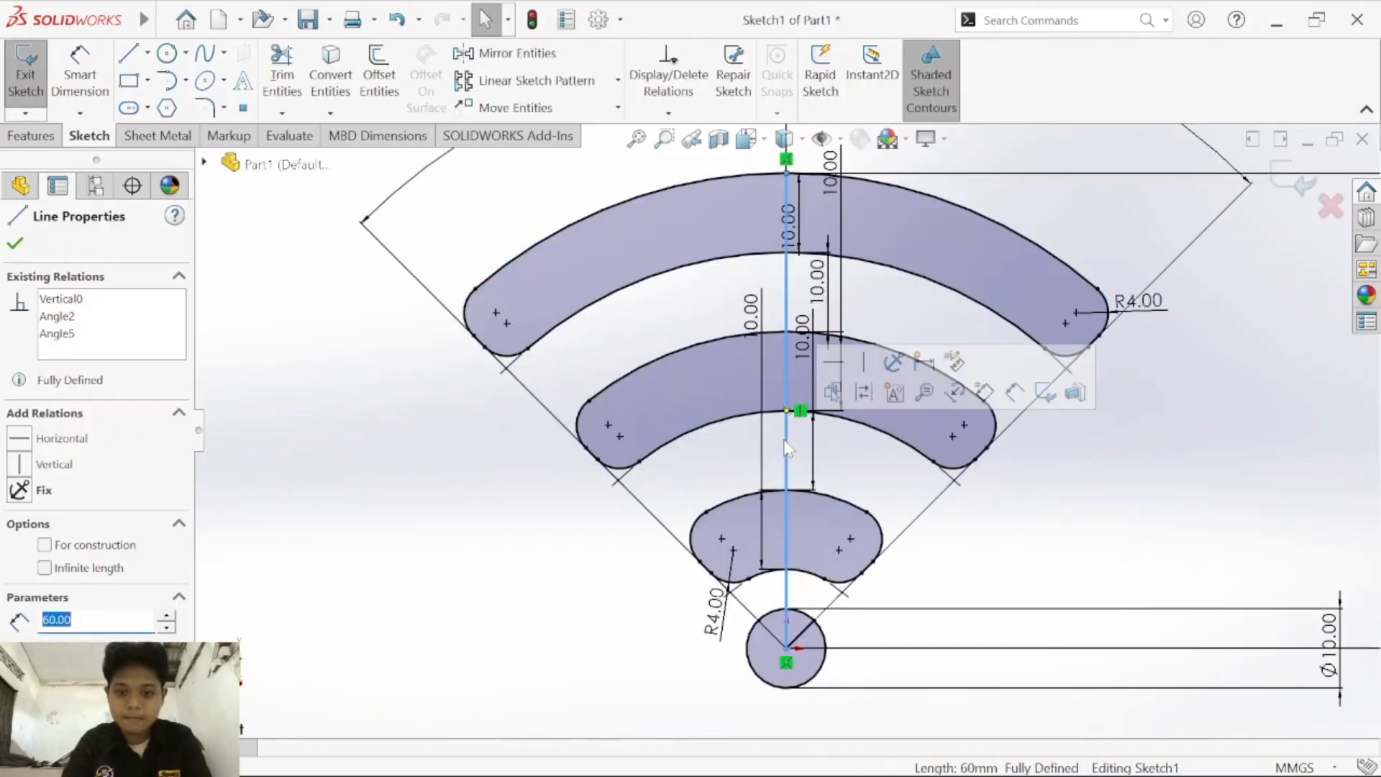
pyautogui.rightClick(784, 440)
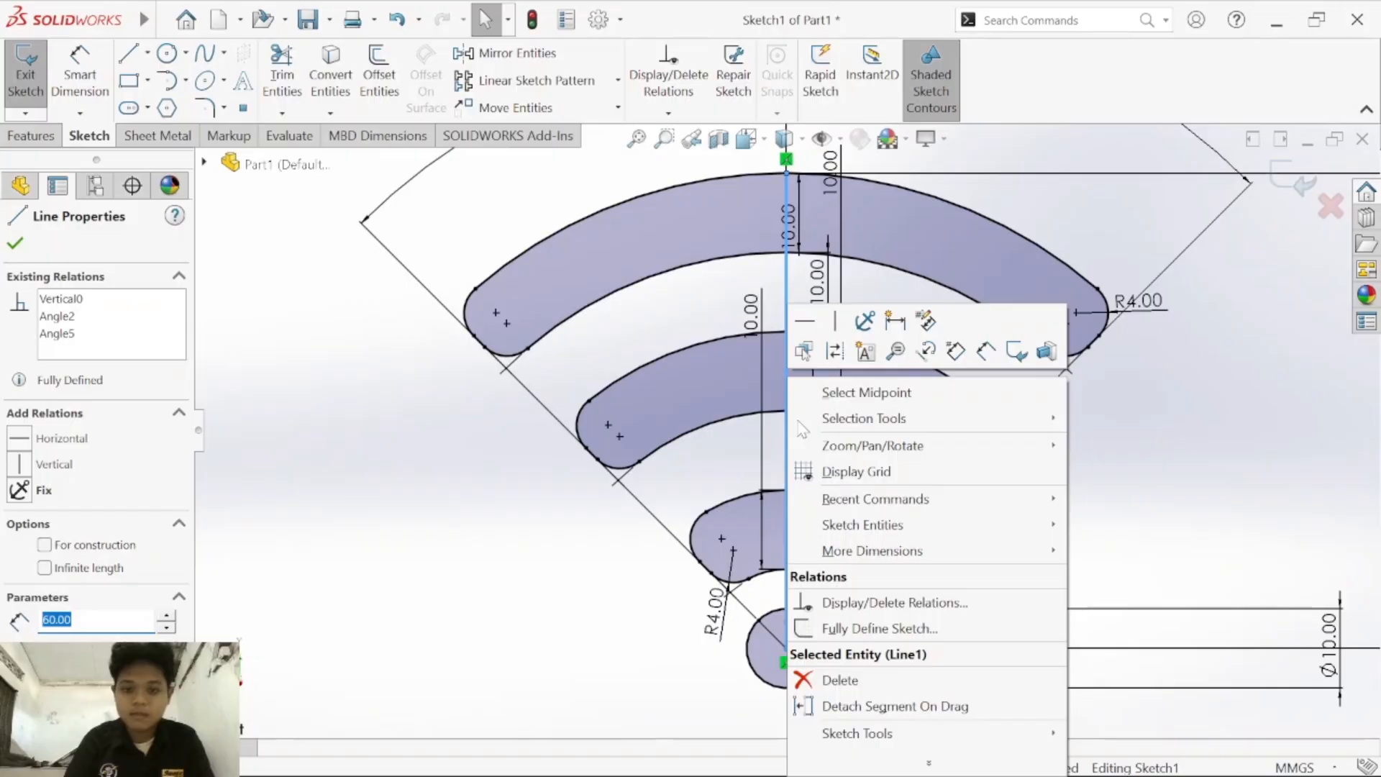
pyautogui.click(841, 362)
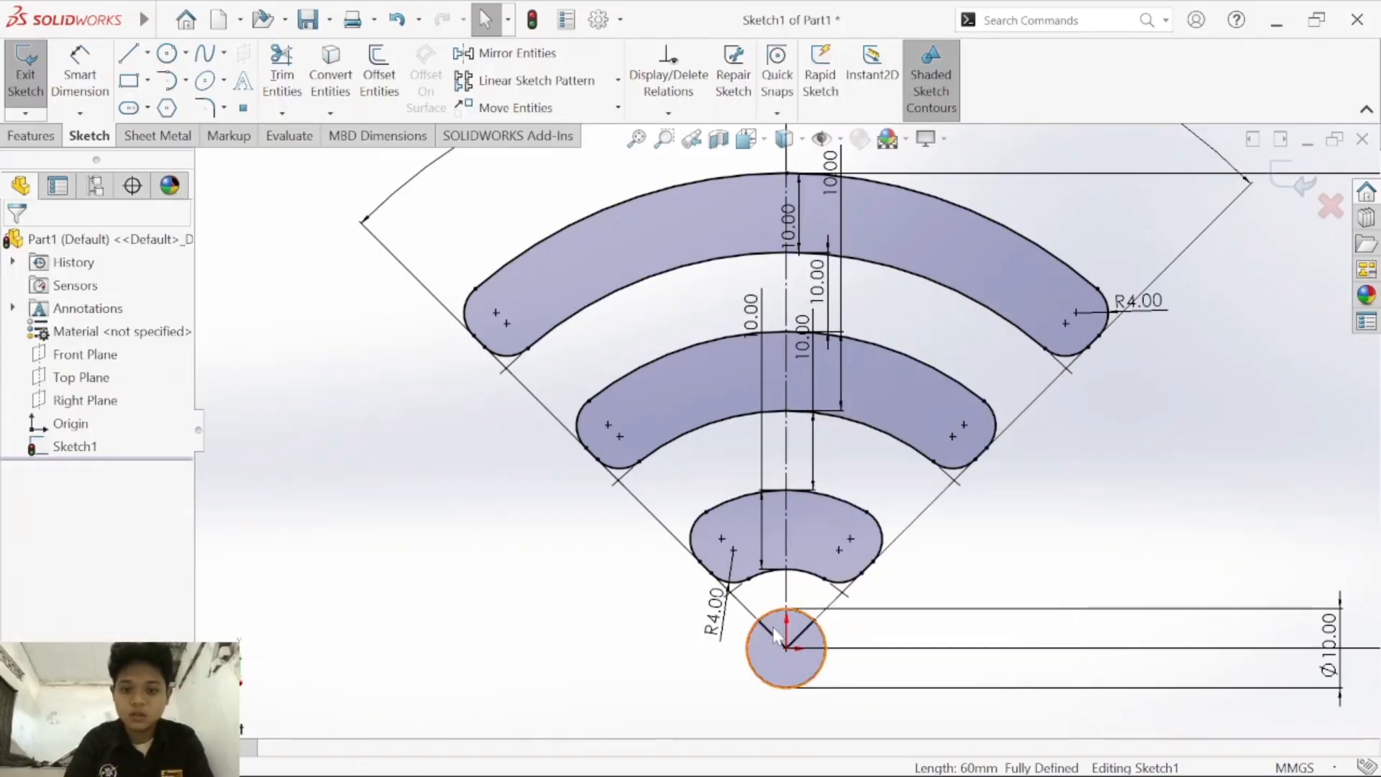
# Step: Convert the two short angled lines inside the centre circle to construction geometry and exit the sketch
pyautogui.click(764, 626)
pyautogui.rightClick(764, 625)
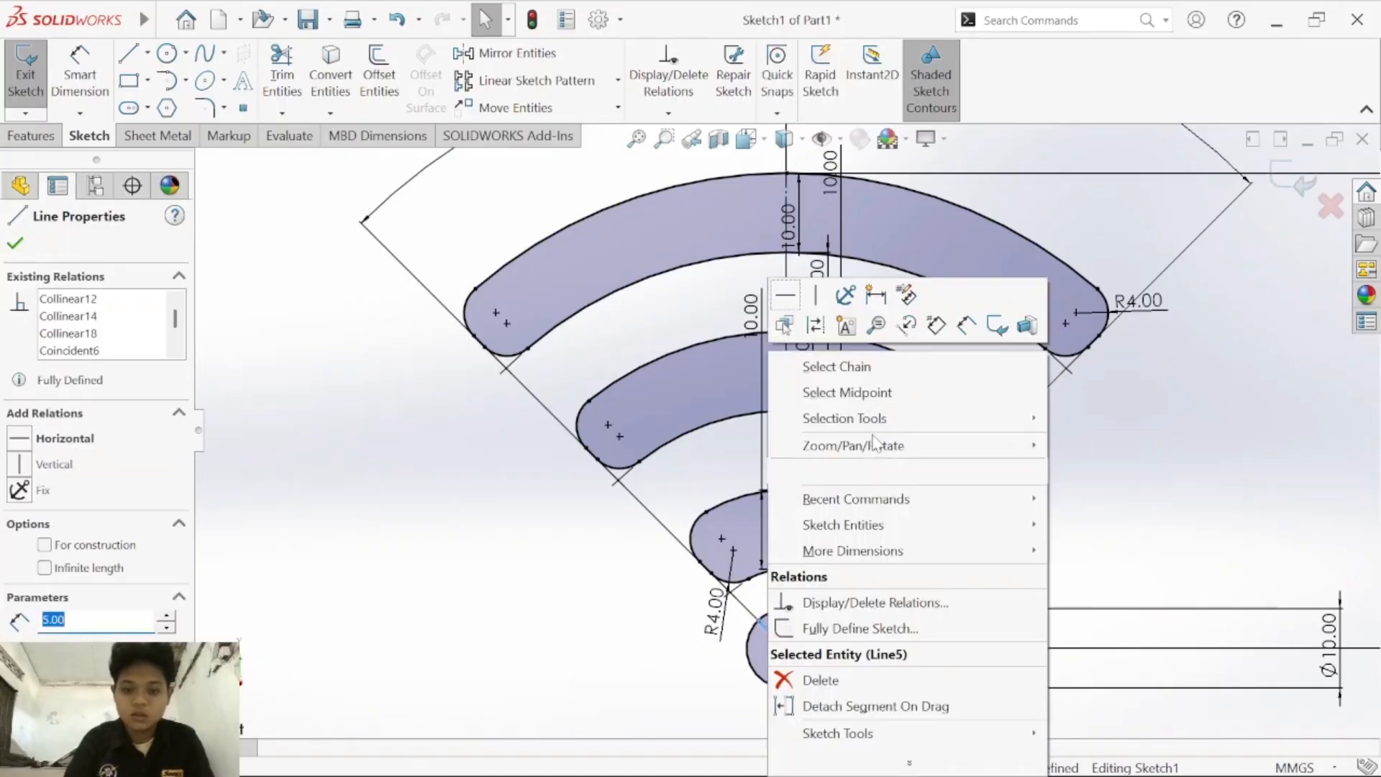
pyautogui.click(815, 327)
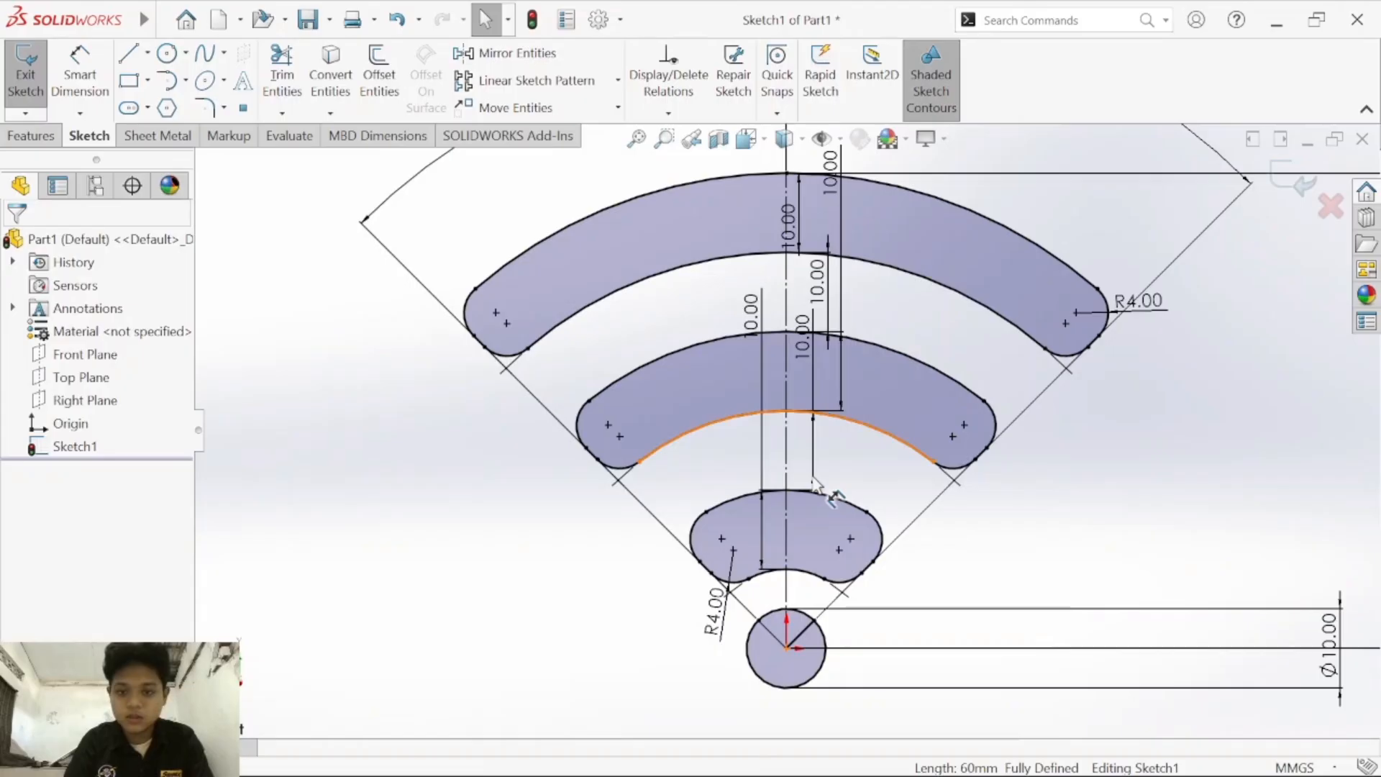
pyautogui.rightClick(804, 629)
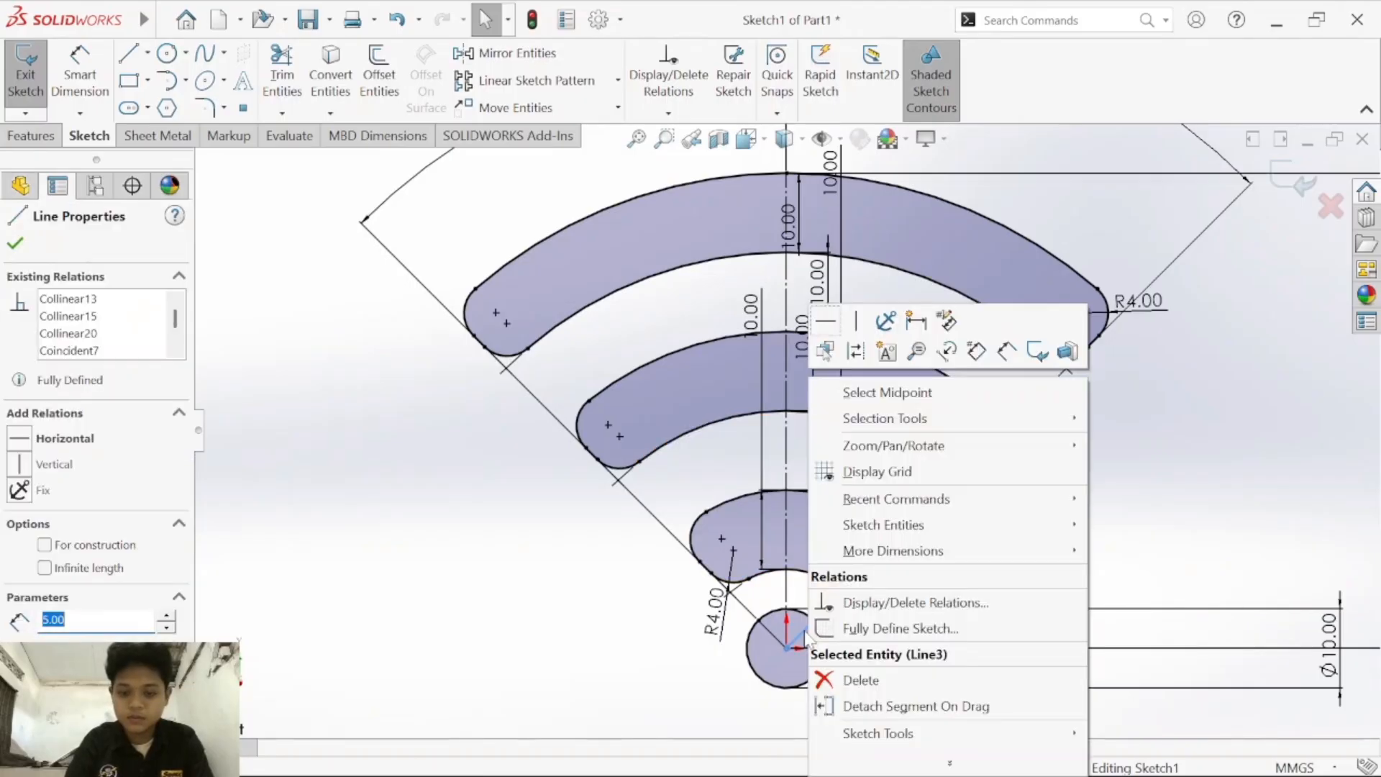
pyautogui.click(881, 348)
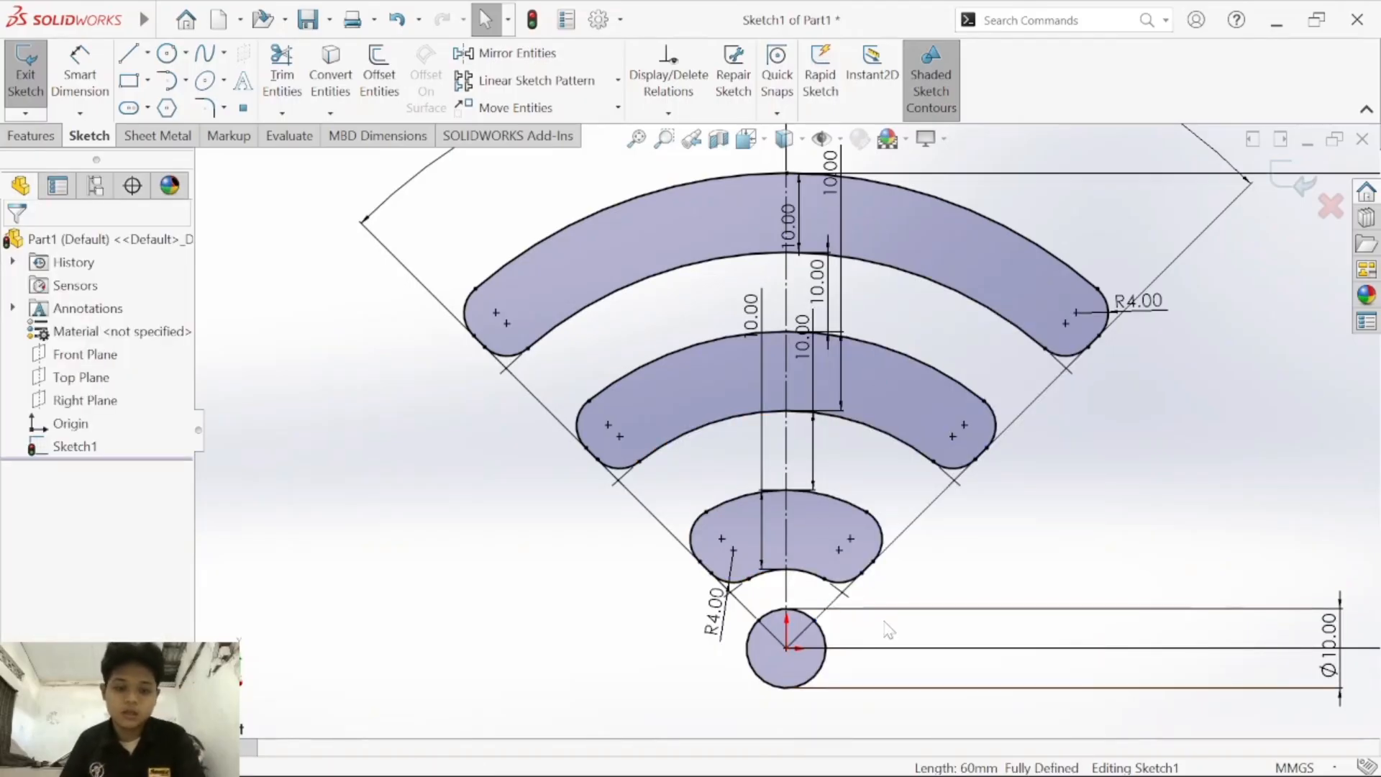
pyautogui.click(1294, 186)
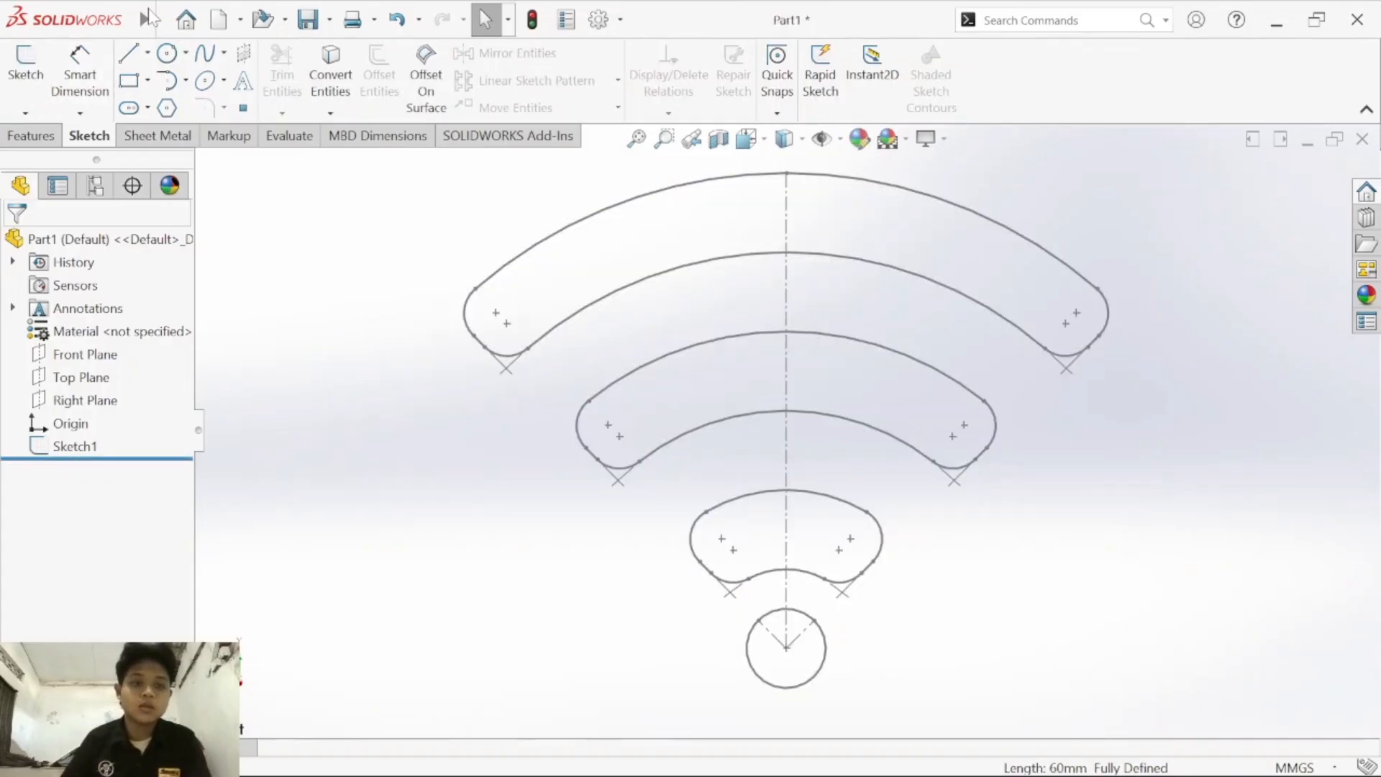
# Step: Export the part's sketch to the CAD CAM folder as a Dxf (*.dxf) file named CAD 10 DXF
pyautogui.click(159, 21)
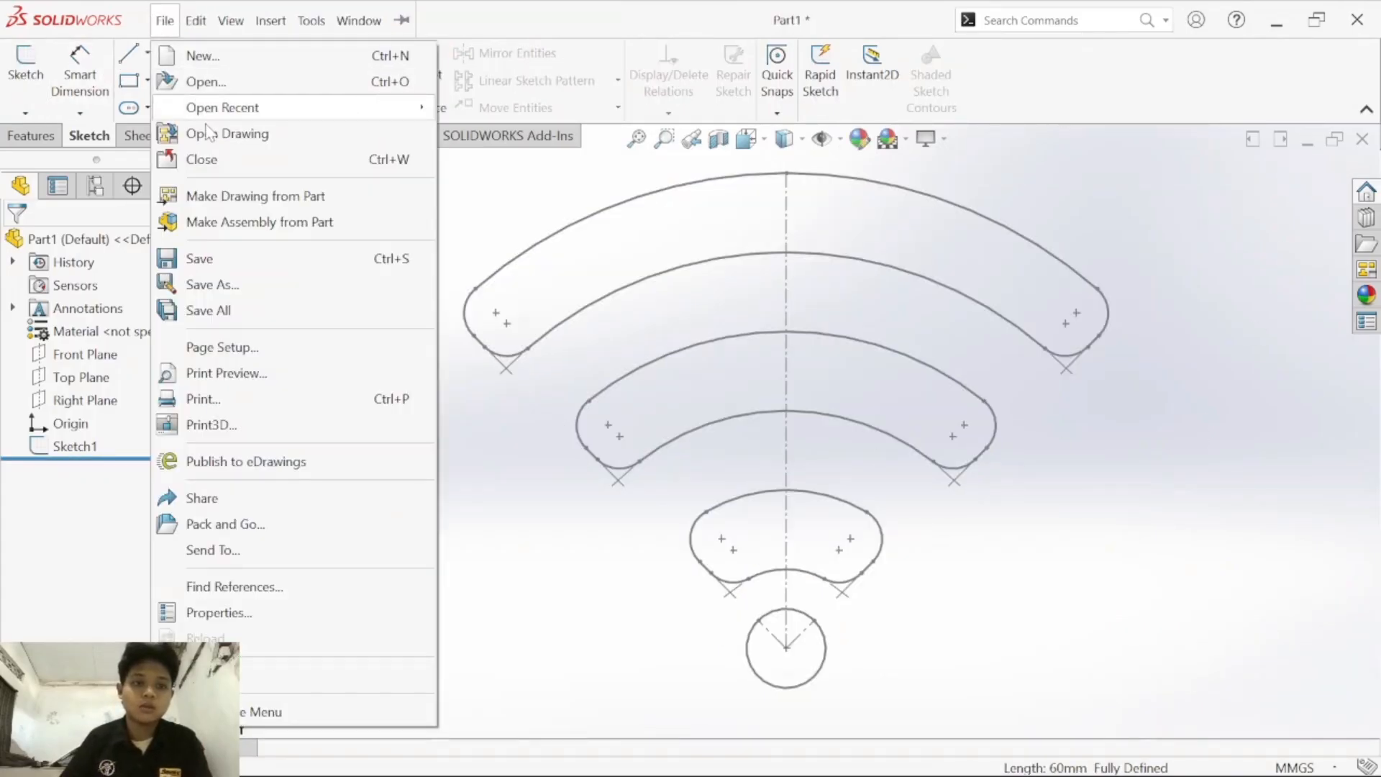
pyautogui.click(215, 285)
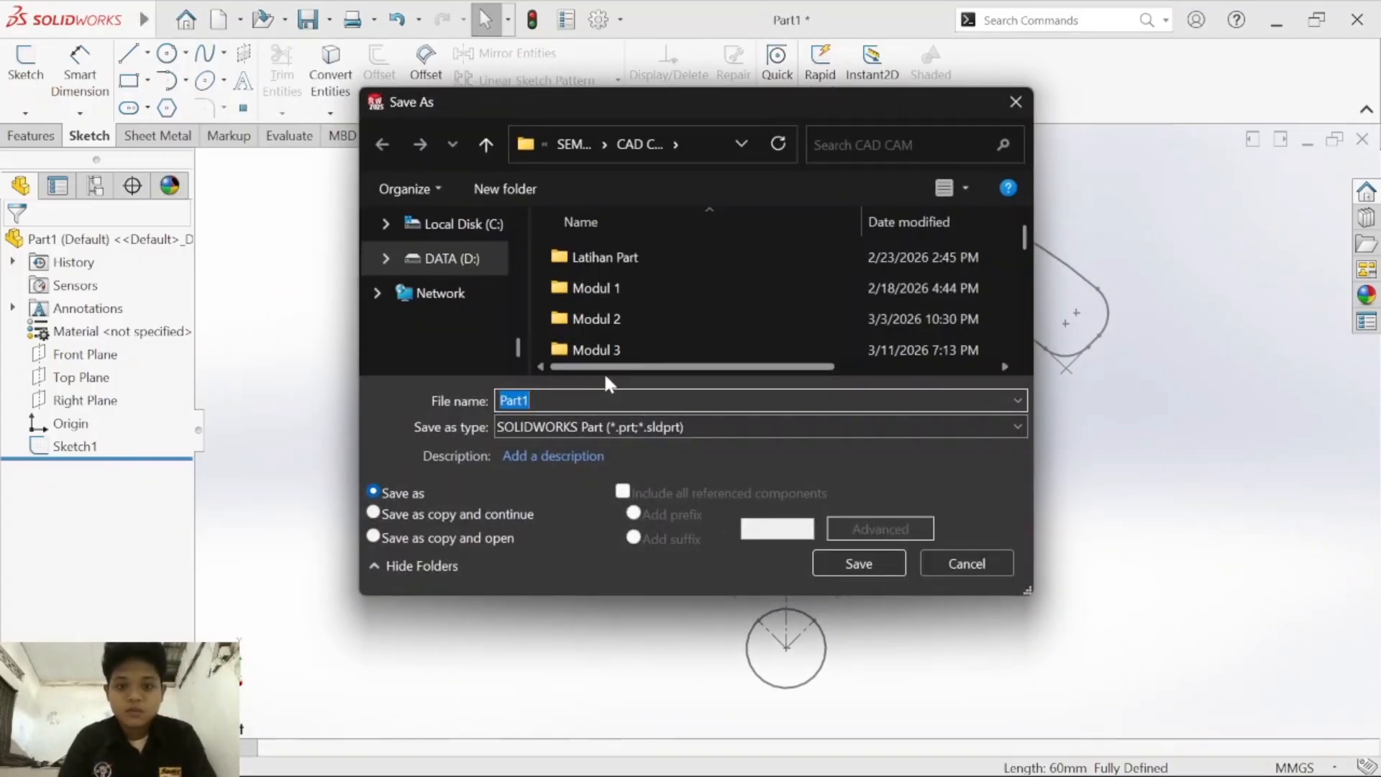
pyautogui.write('CAD 10 DXF')
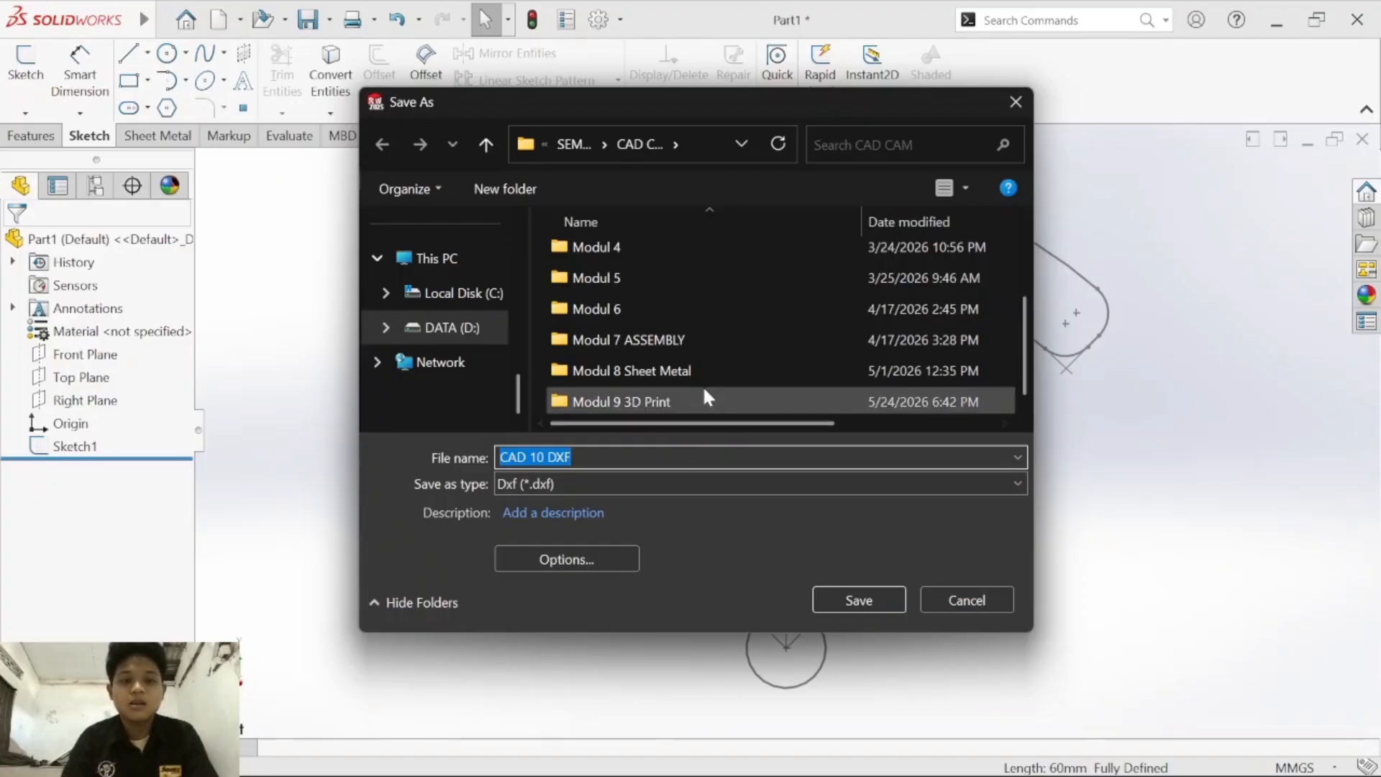
pyautogui.click(574, 458)
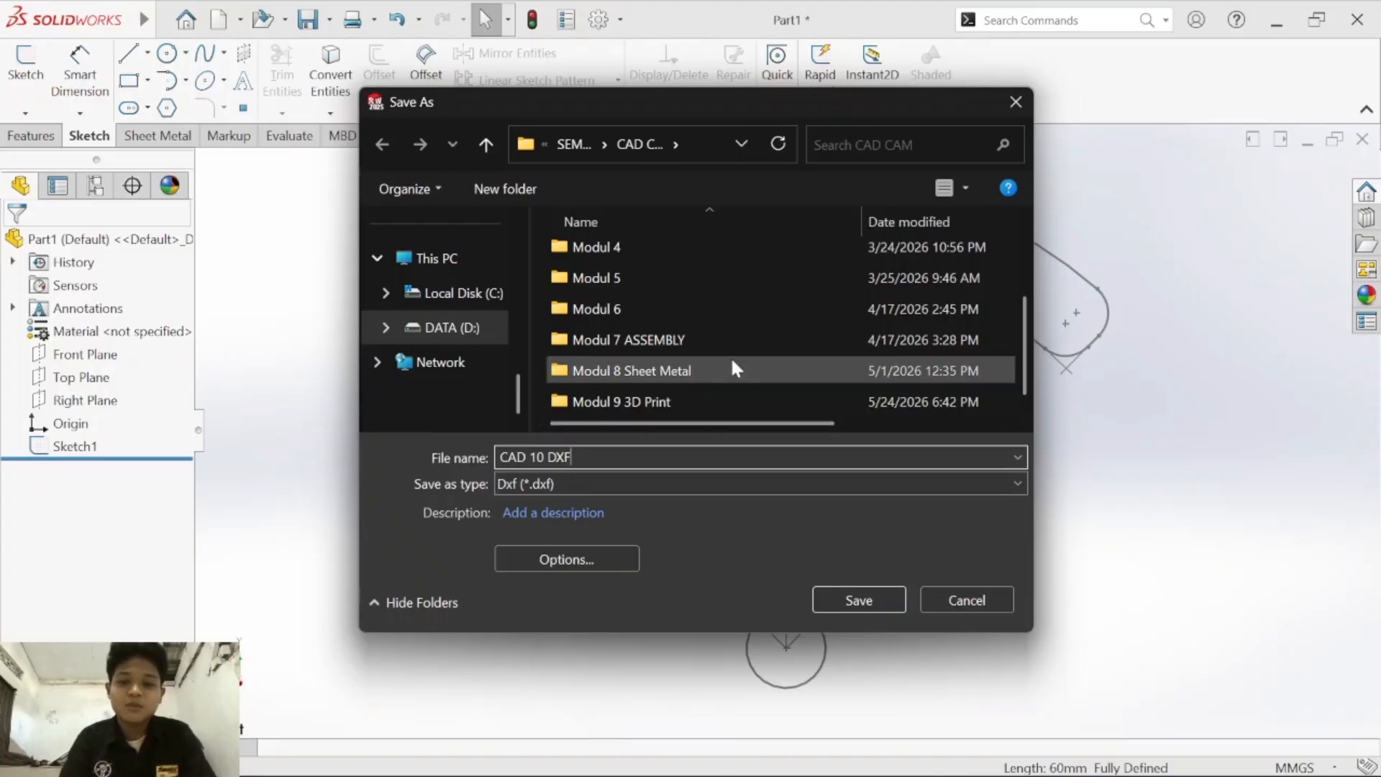
pyautogui.scroll(2, 731, 356)
pyautogui.scroll(-2, 731, 356)
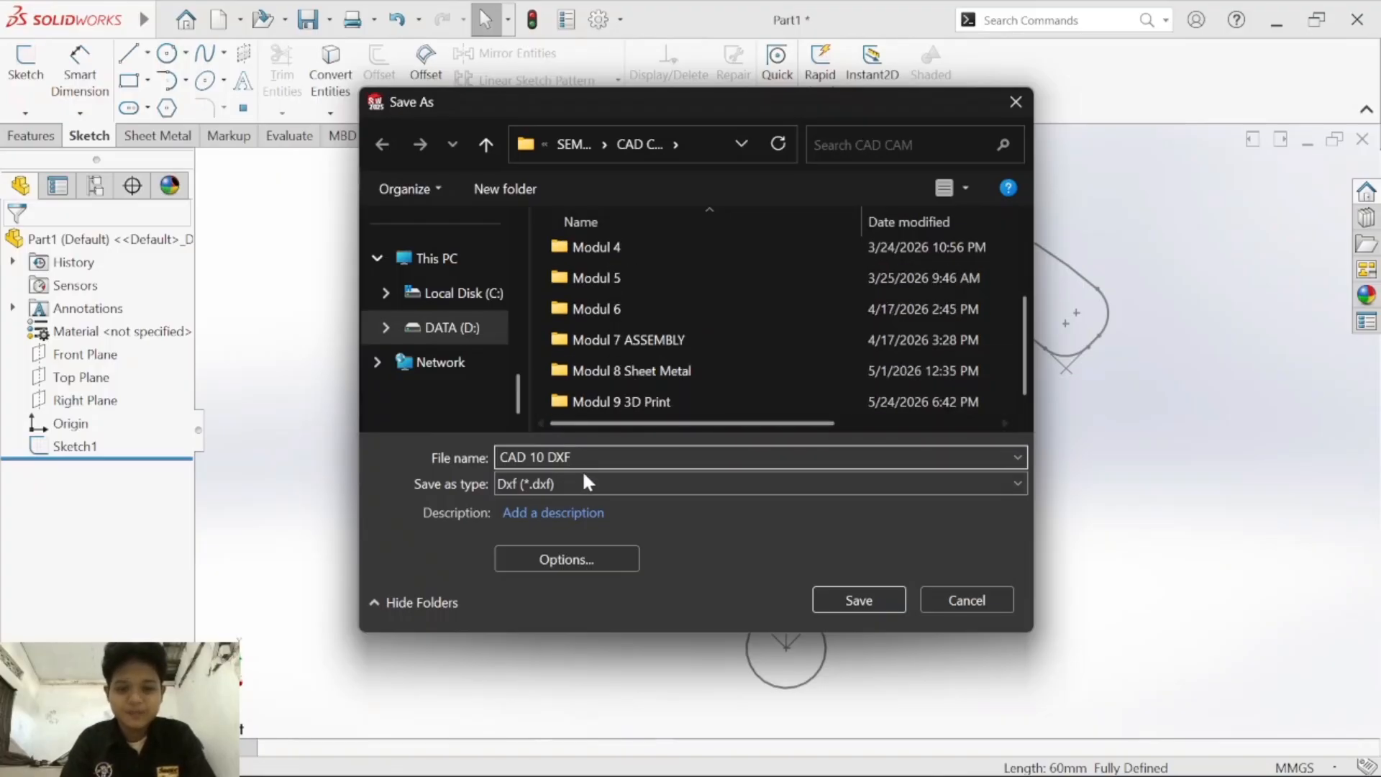
pyautogui.click(895, 603)
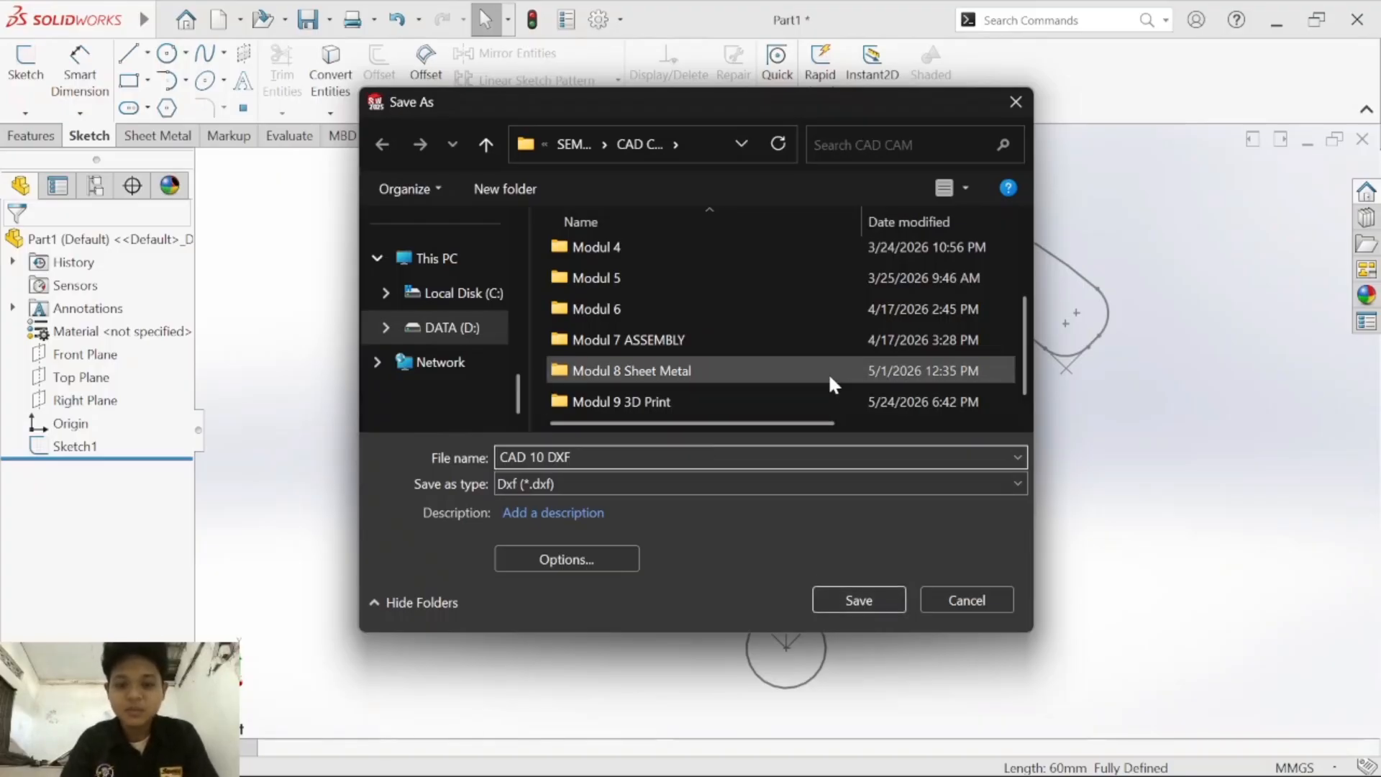
pyautogui.click(875, 606)
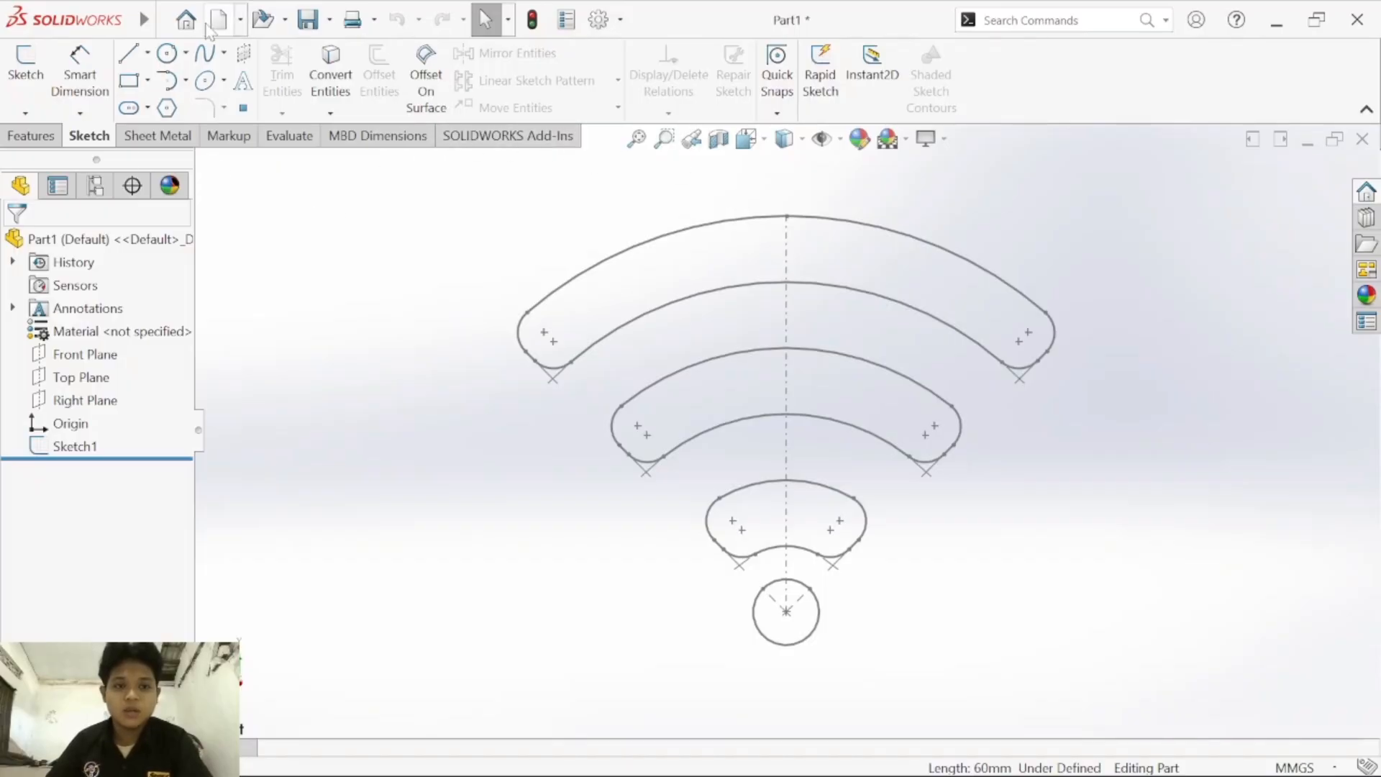
# Step: Export the sketch to the CAD CAM folder as a Dxf (*.dxf) file named Part1 fix, using the *Current annotation view
pyautogui.click(282, 28)
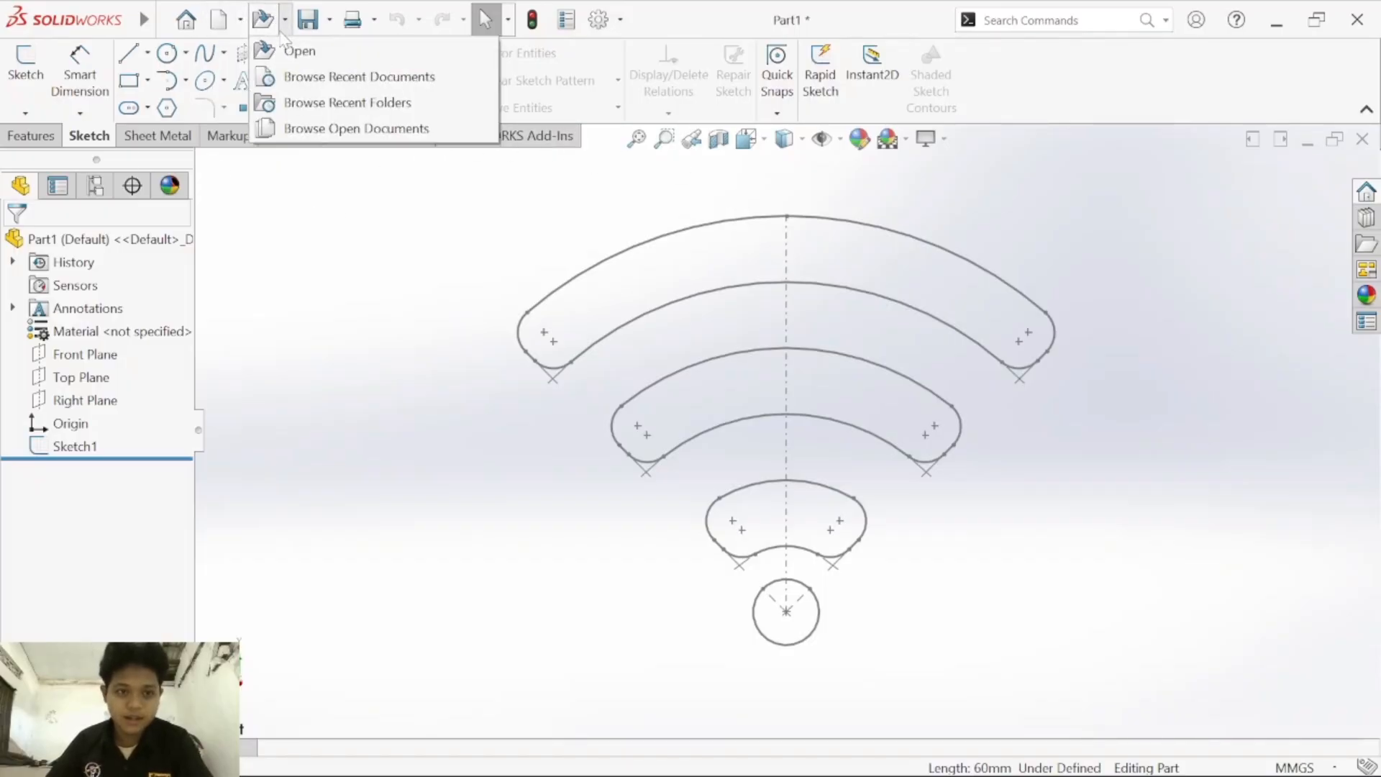
pyautogui.click(212, 10)
pyautogui.click(164, 21)
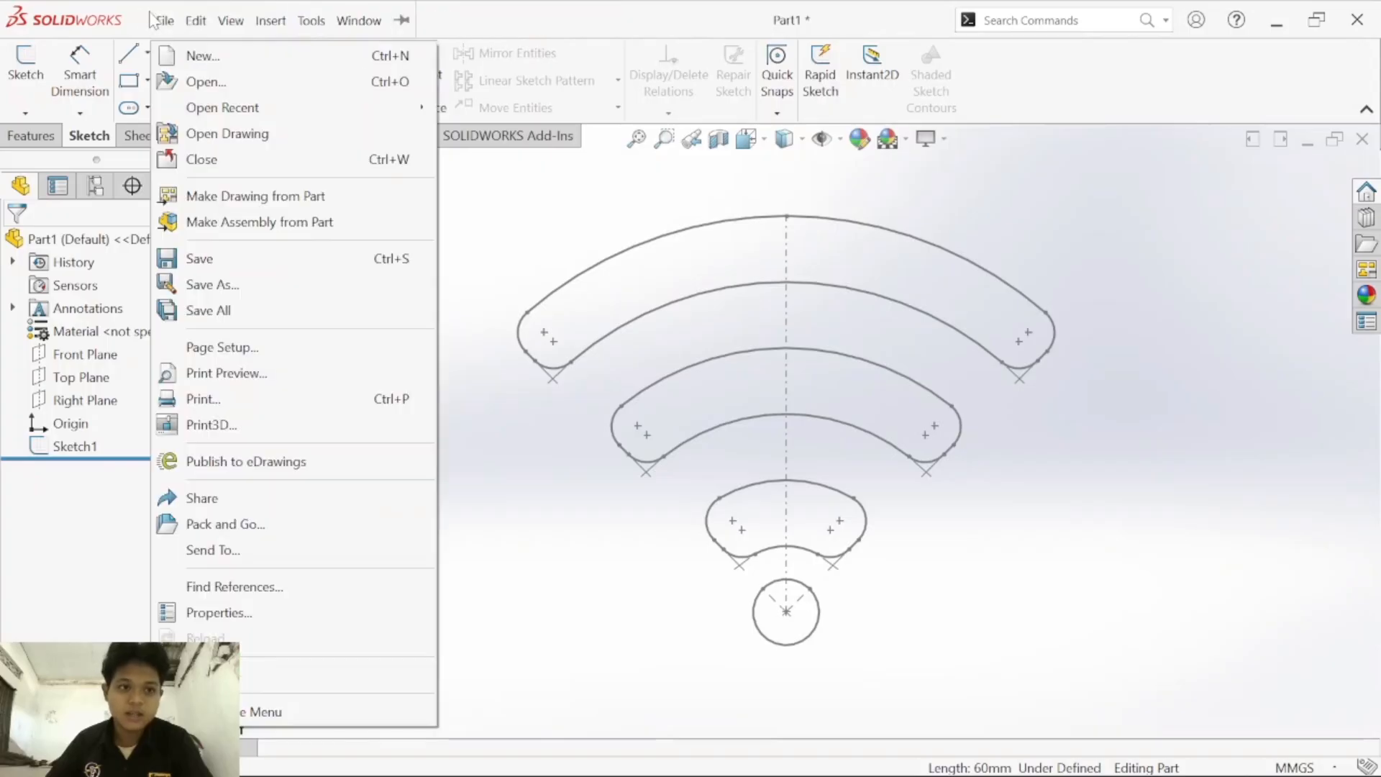
pyautogui.click(165, 21)
pyautogui.click(165, 21)
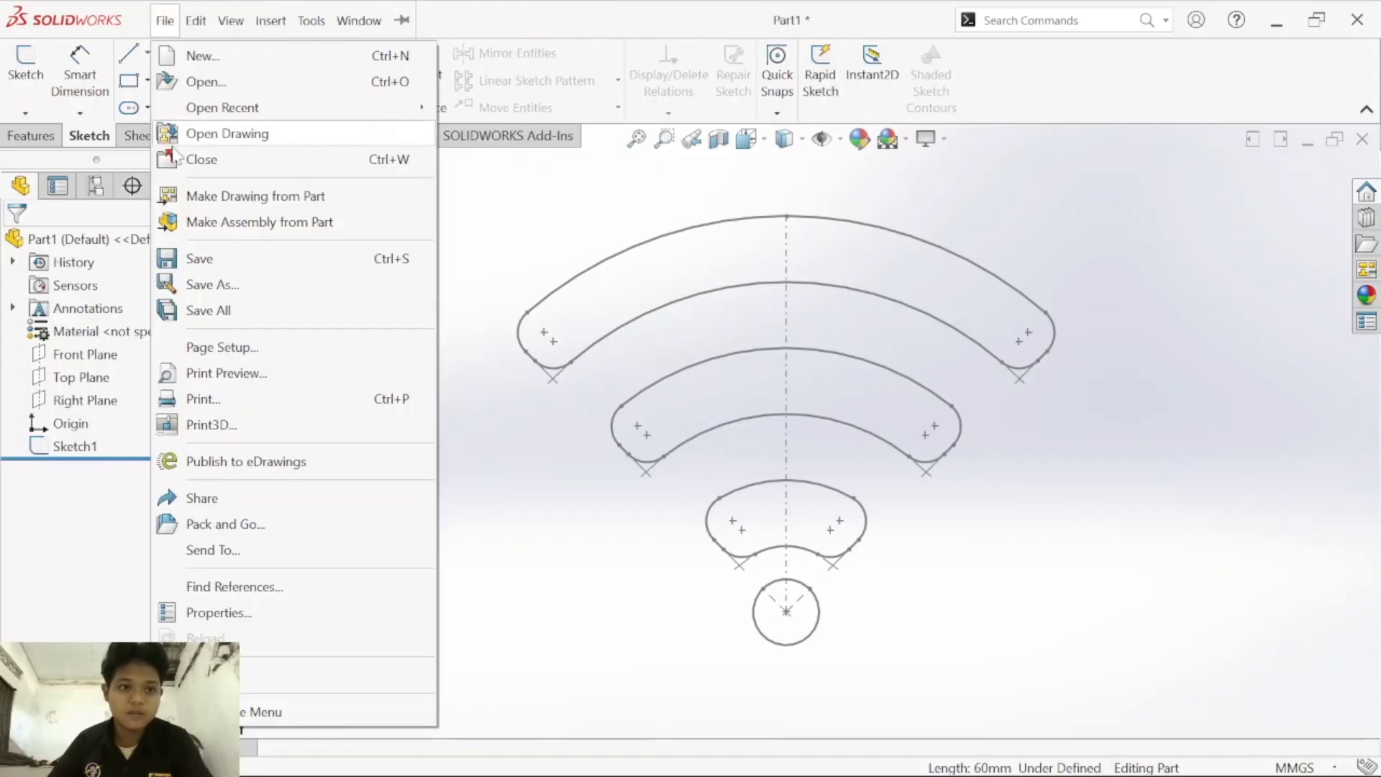
pyautogui.click(212, 285)
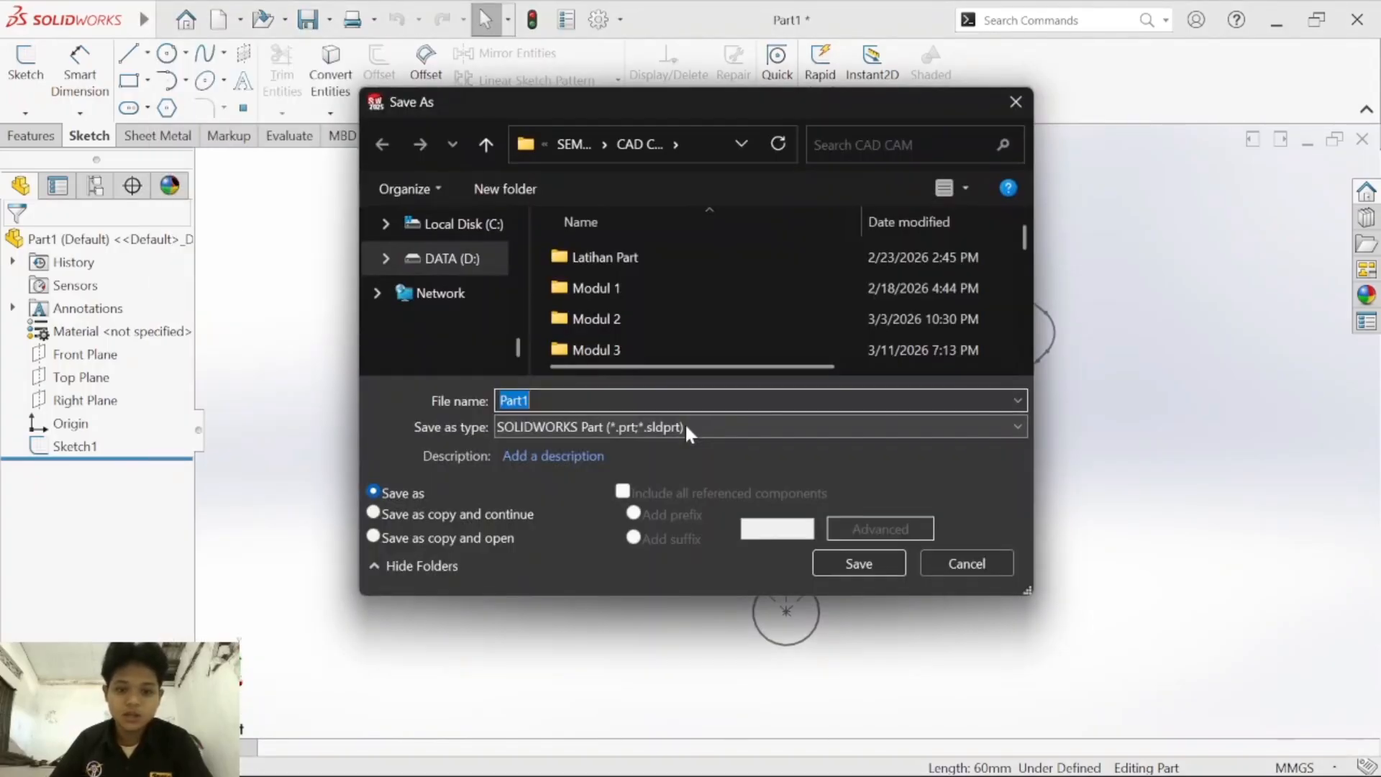
pyautogui.click(530, 401)
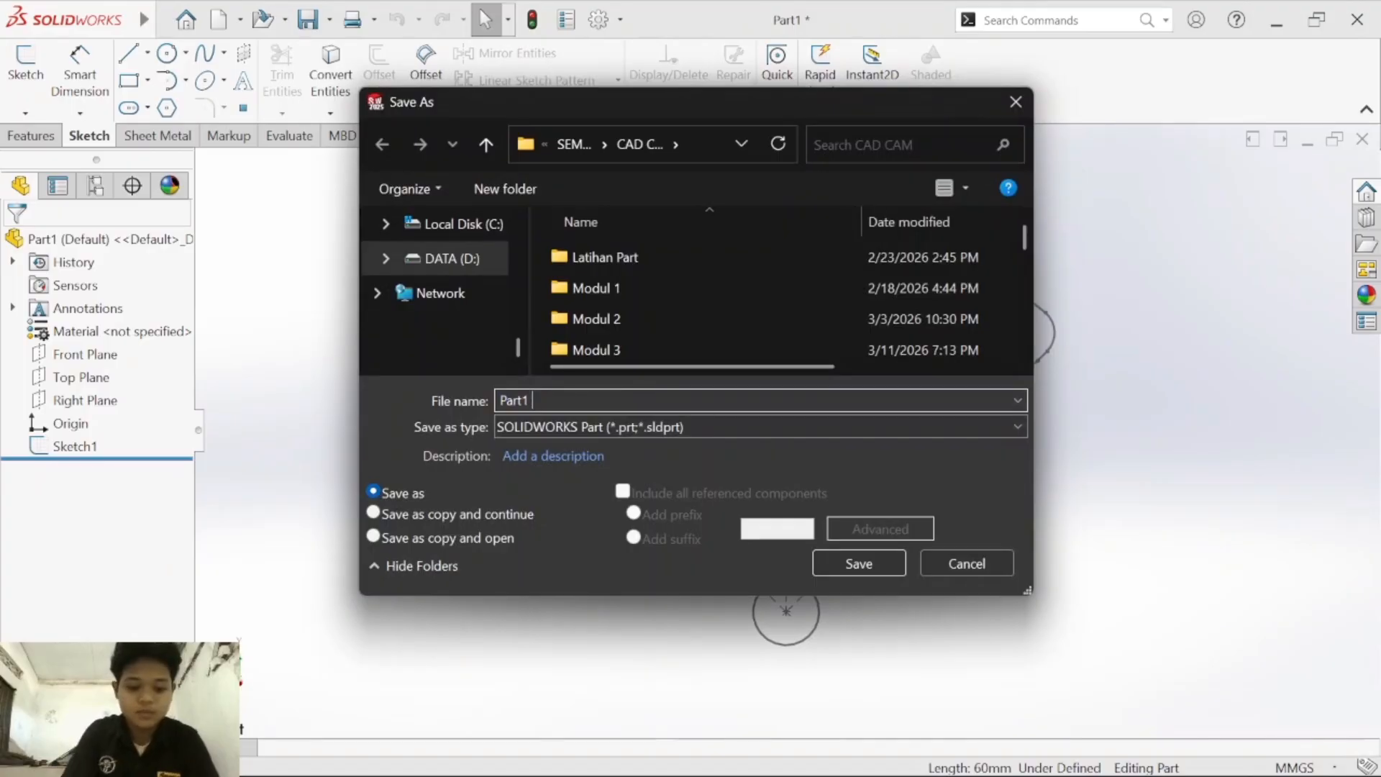
pyautogui.click(659, 428)
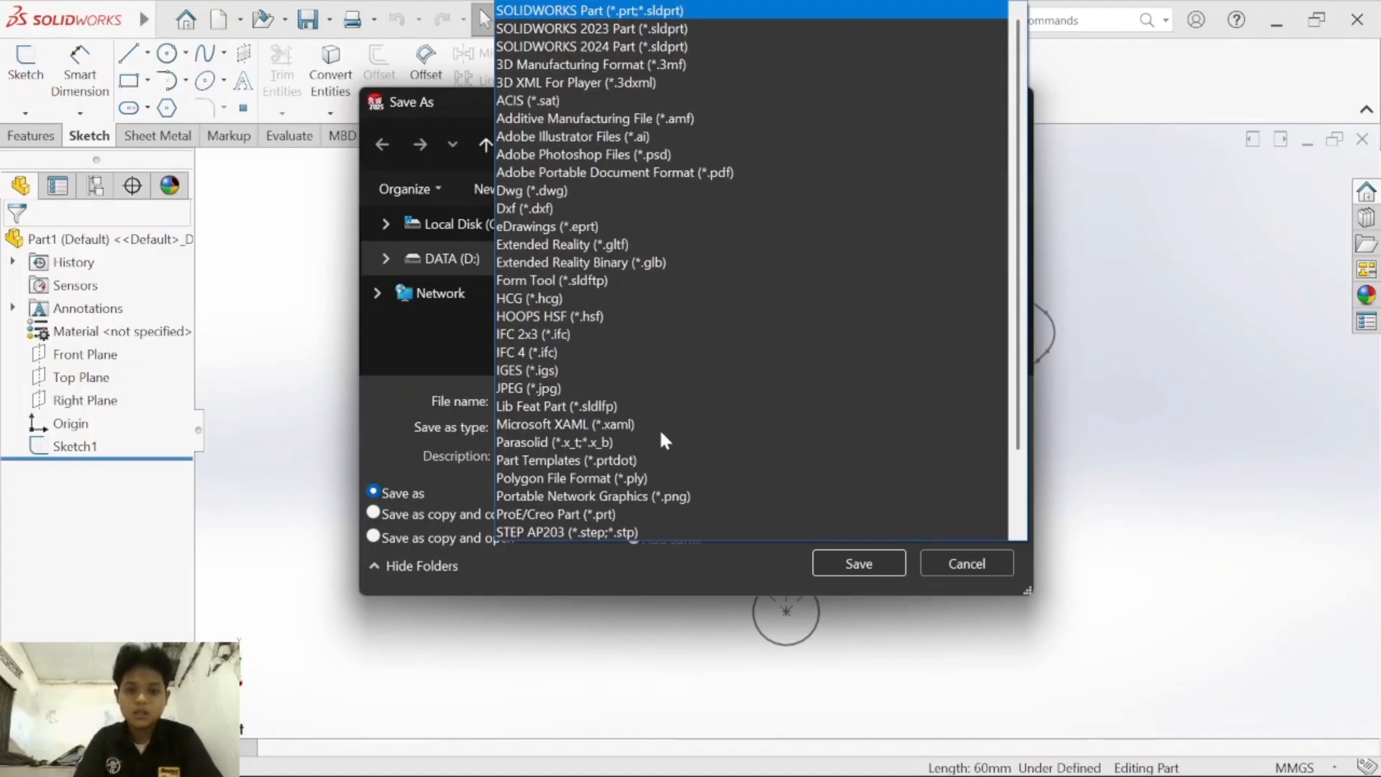
pyautogui.click(539, 209)
pyautogui.press('Return')
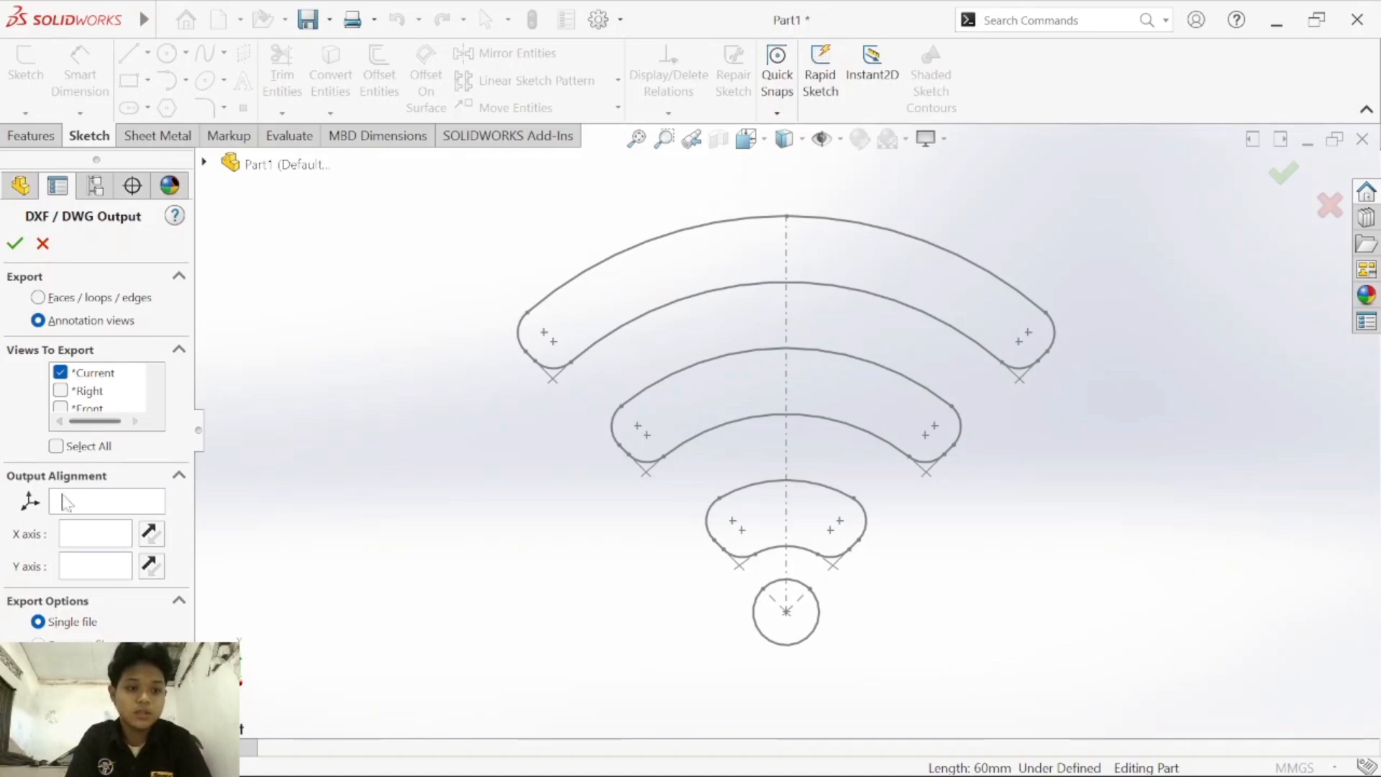
pyautogui.click(22, 246)
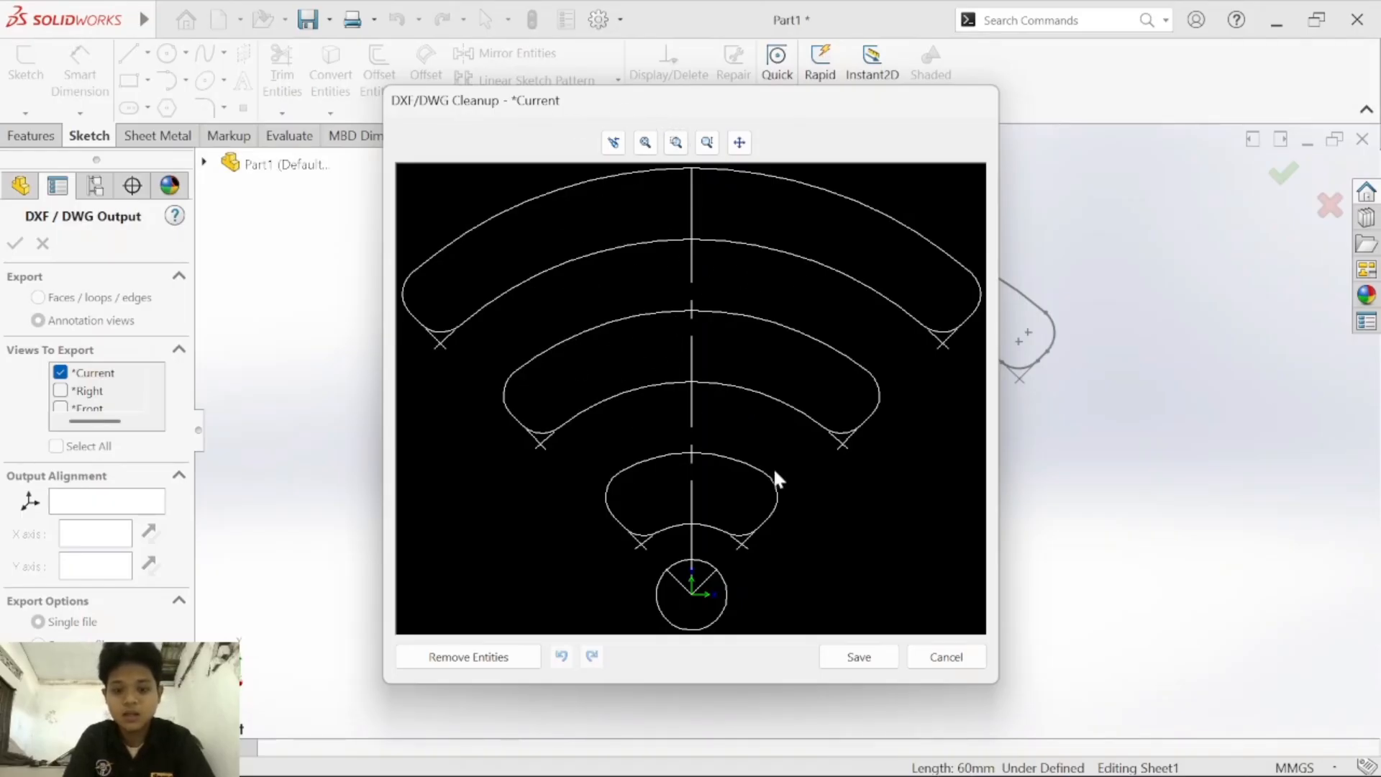
pyautogui.click(859, 657)
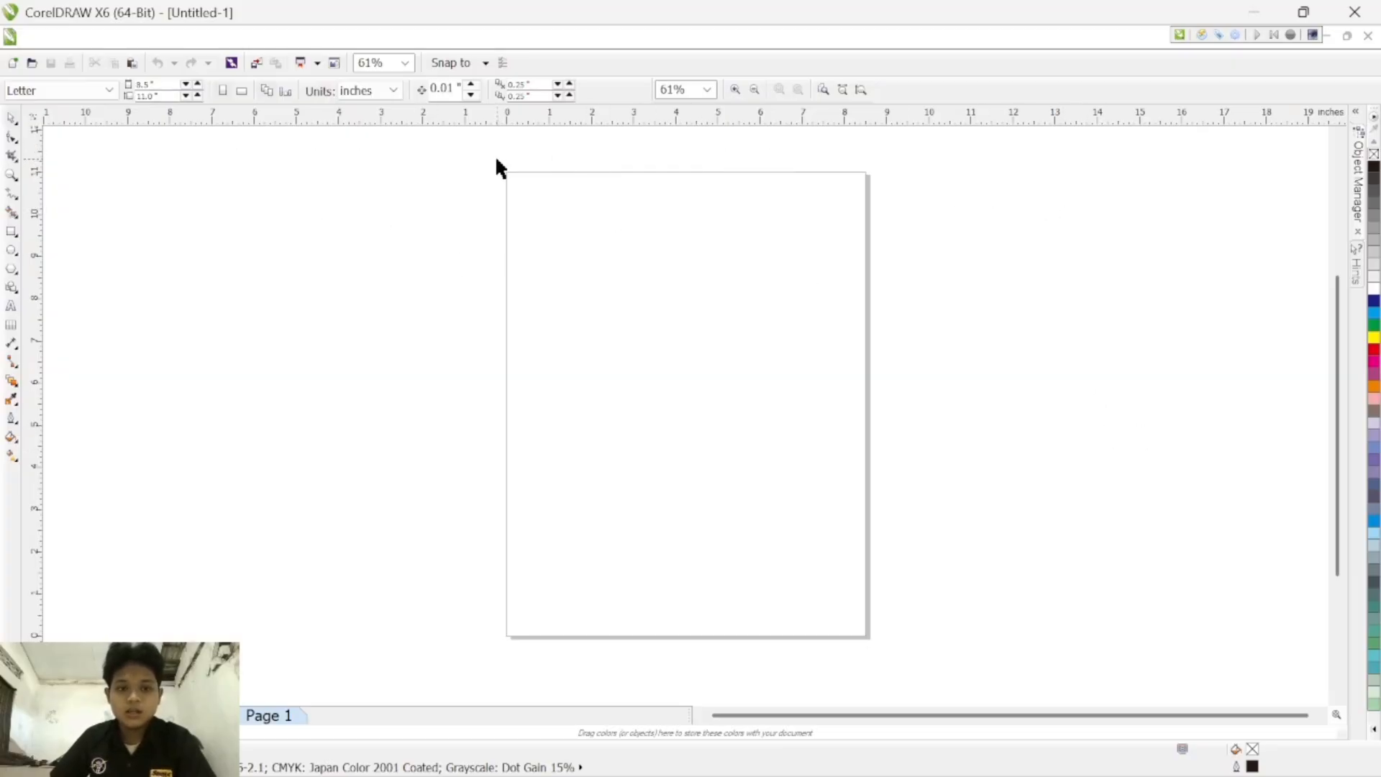
pyautogui.moveTo(495, 155); pyautogui.dragTo(884, 655)
pyautogui.moveTo(494, 156); pyautogui.dragTo(887, 651)
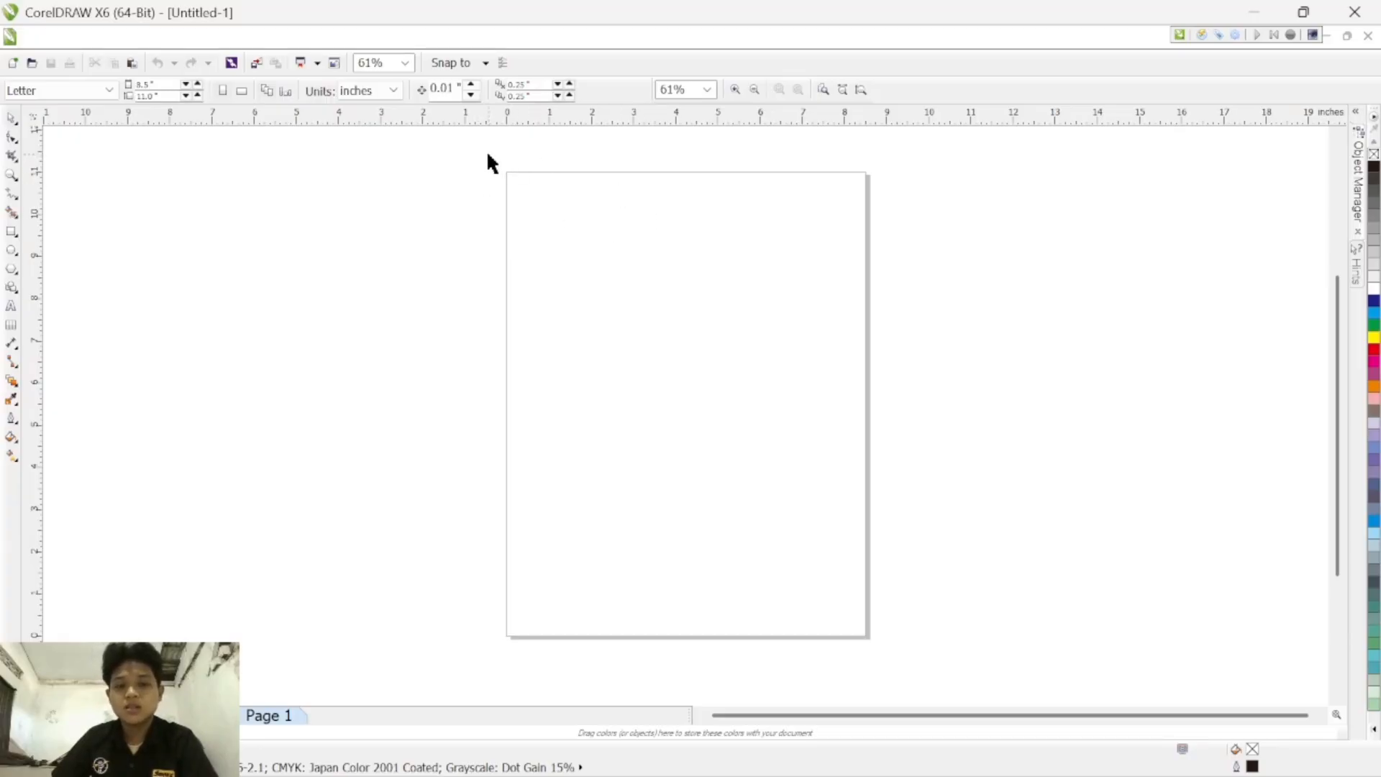
pyautogui.moveTo(492, 149); pyautogui.dragTo(886, 658)
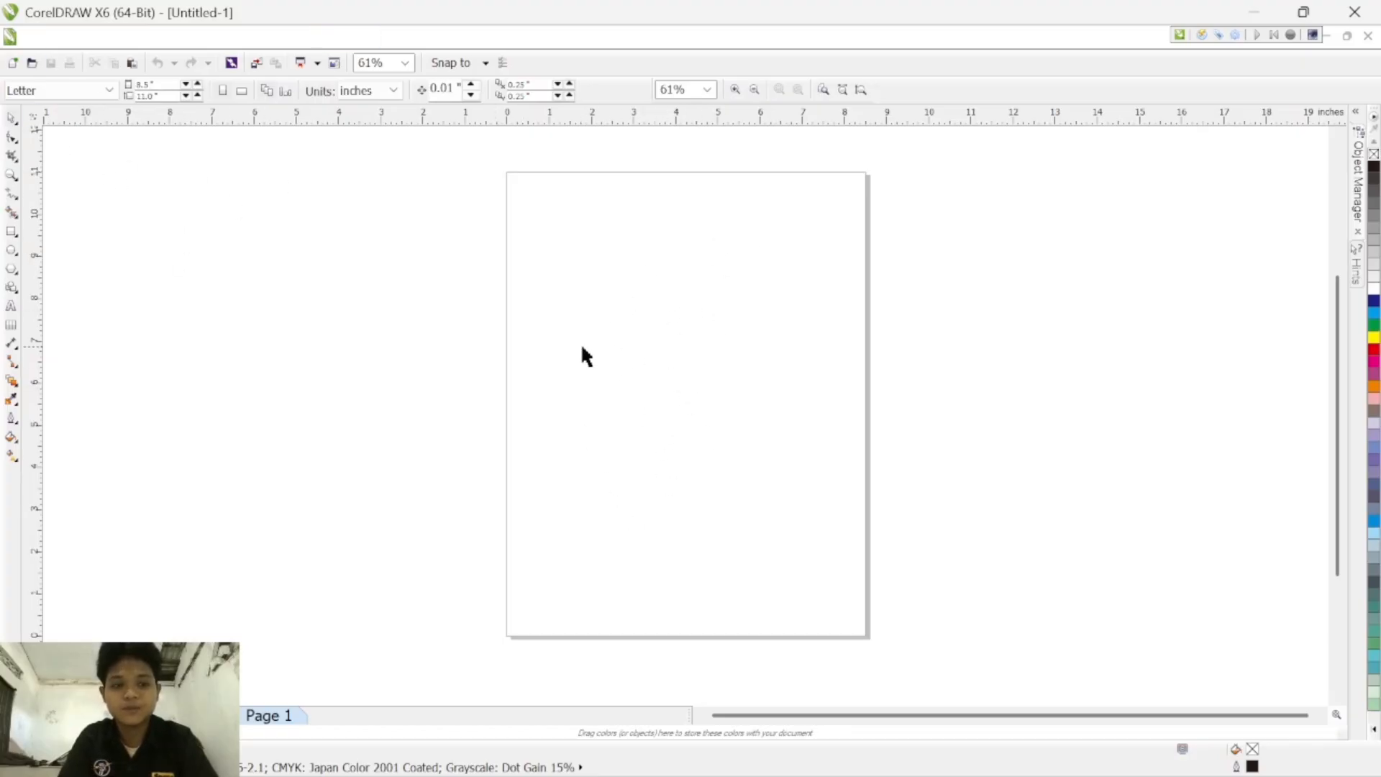
# Step: In the blank CorelDRAW document, choose the Letter page size and set the units to millimeters
pyautogui.click(87, 89)
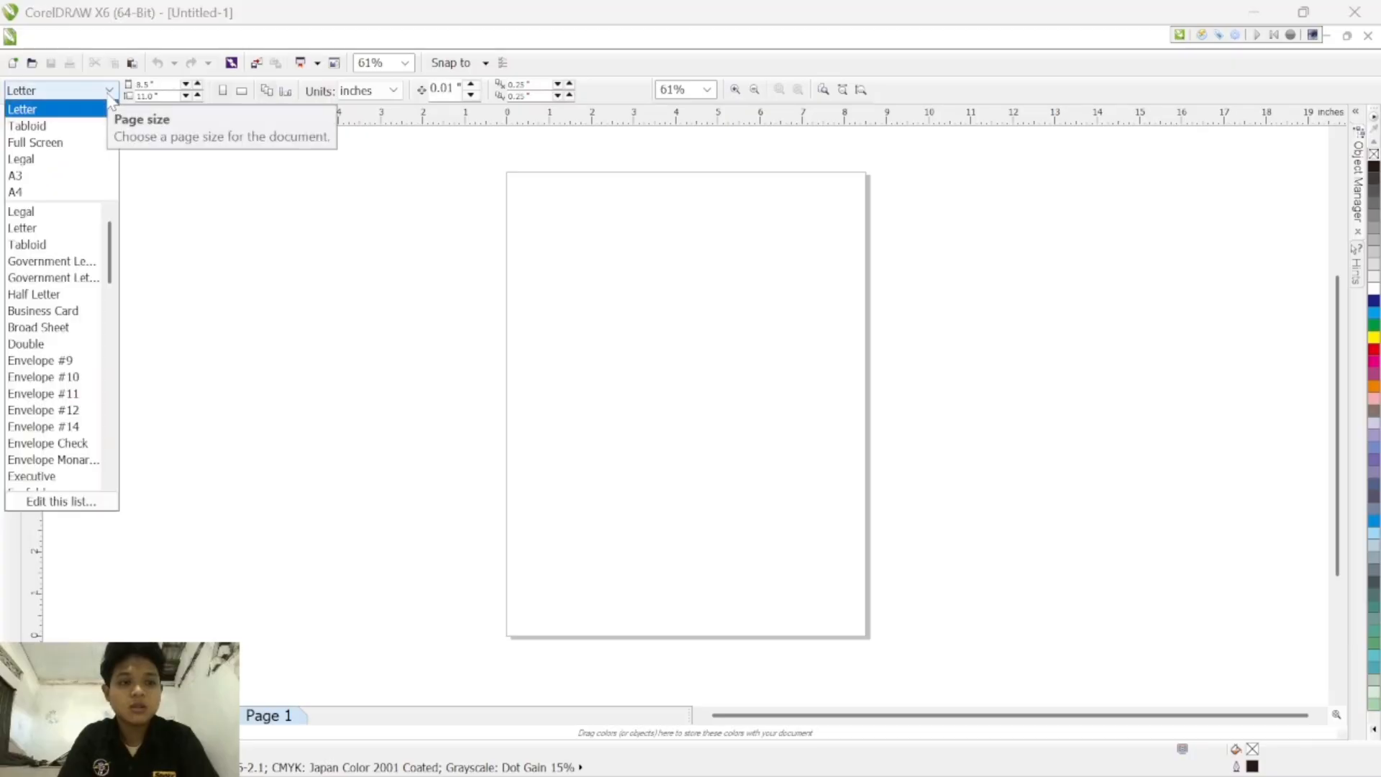
pyautogui.click(226, 263)
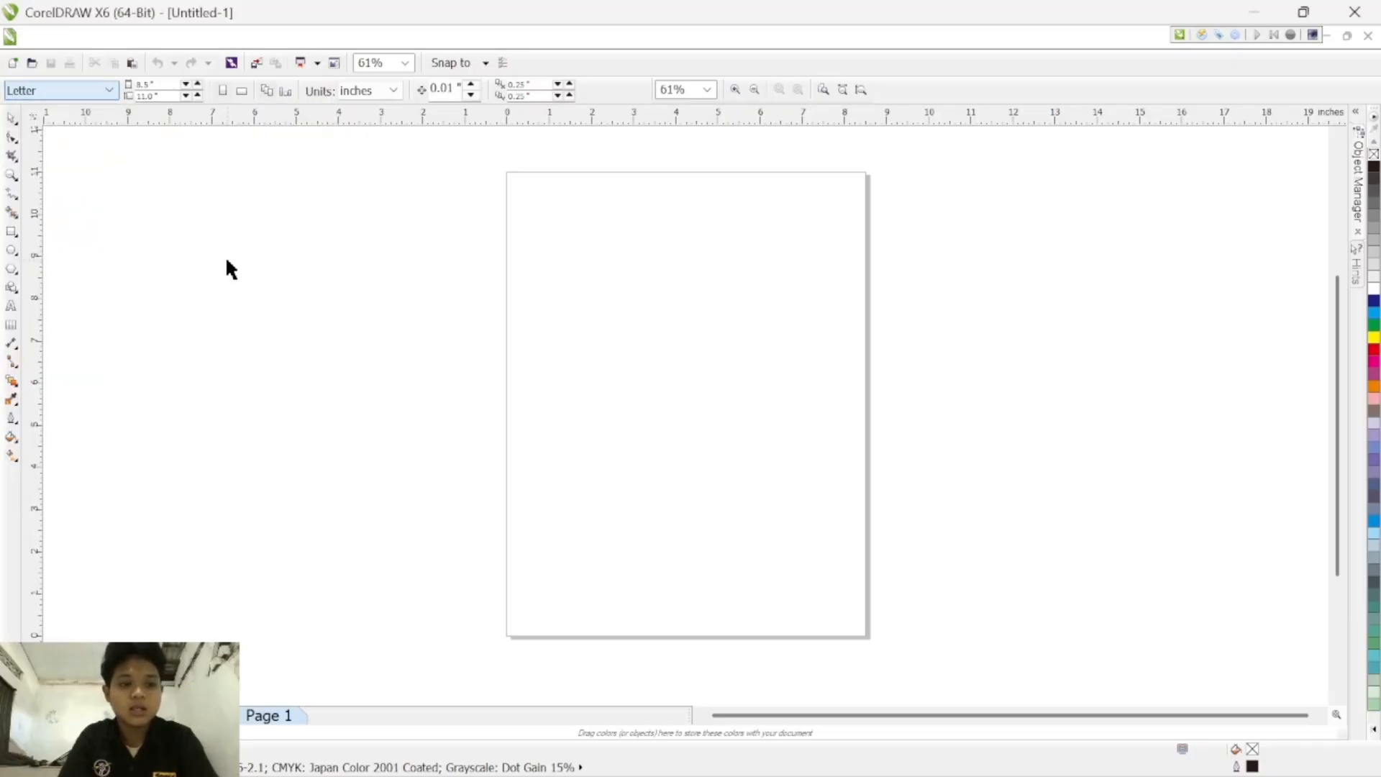
pyautogui.click(87, 94)
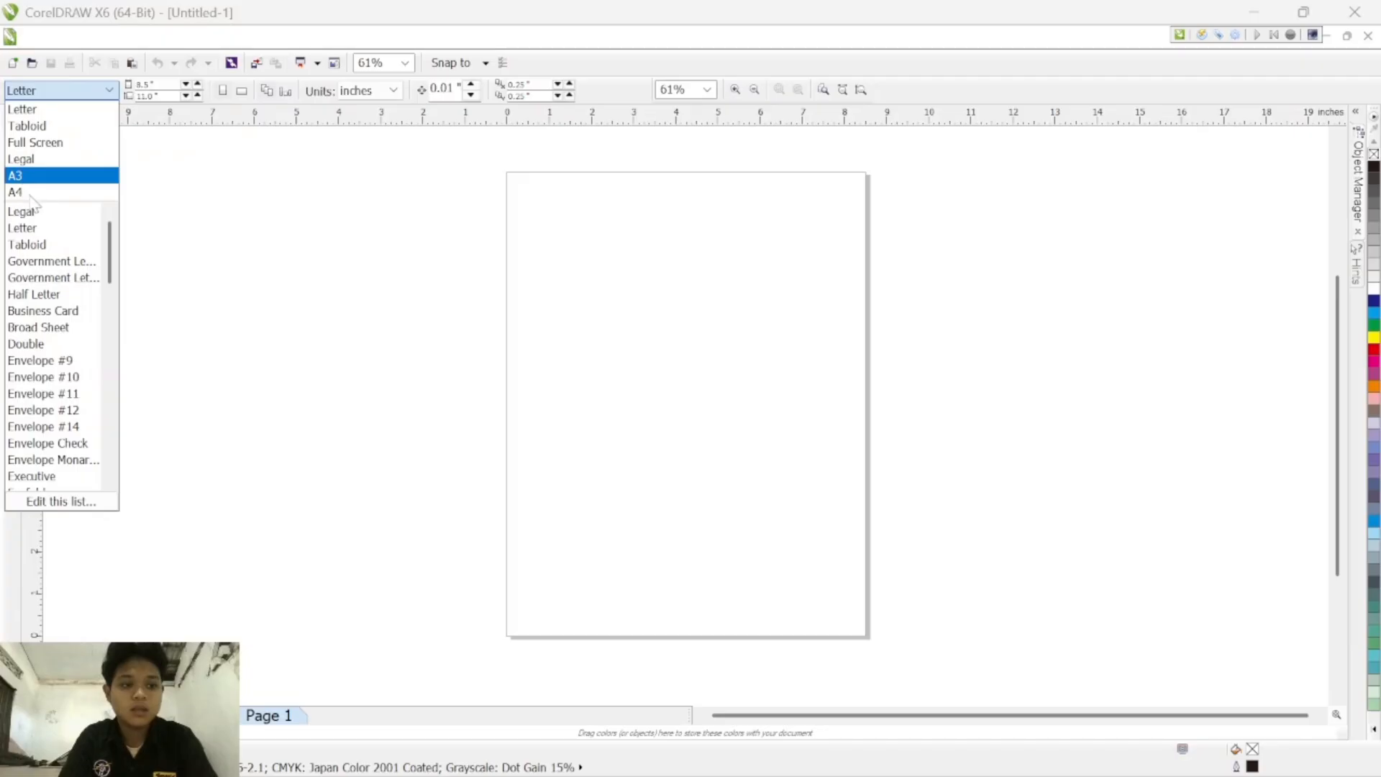
pyautogui.scroll(-3, 86, 245)
pyautogui.scroll(3, 87, 251)
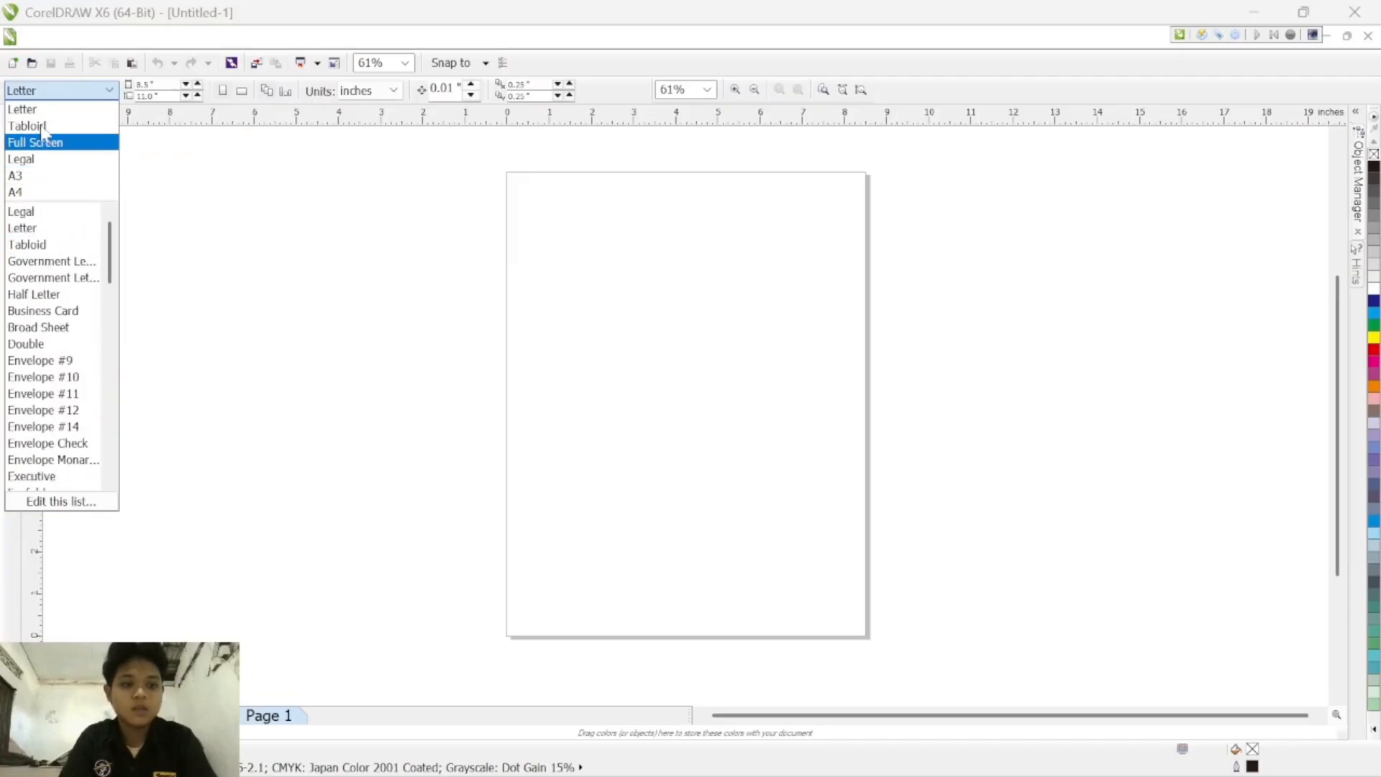
pyautogui.click(21, 108)
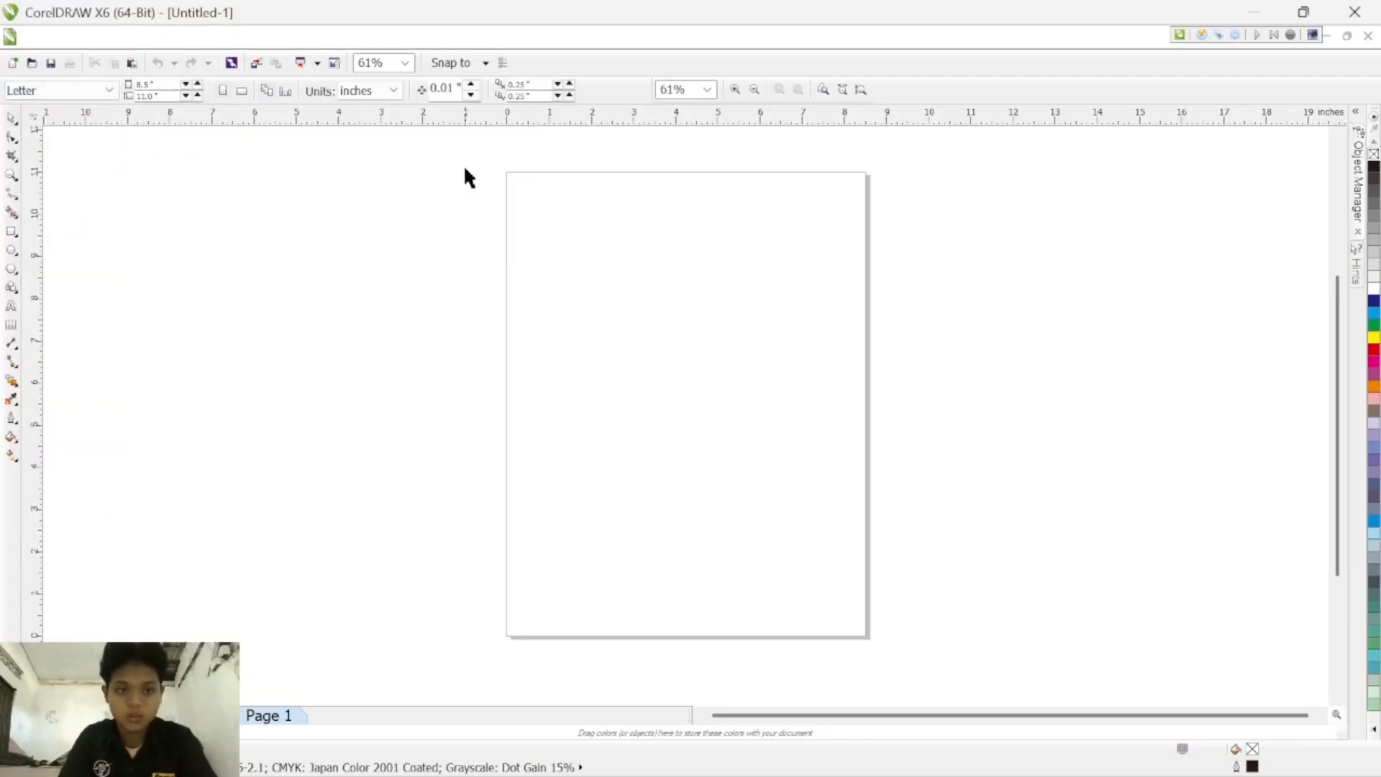
pyautogui.click(392, 89)
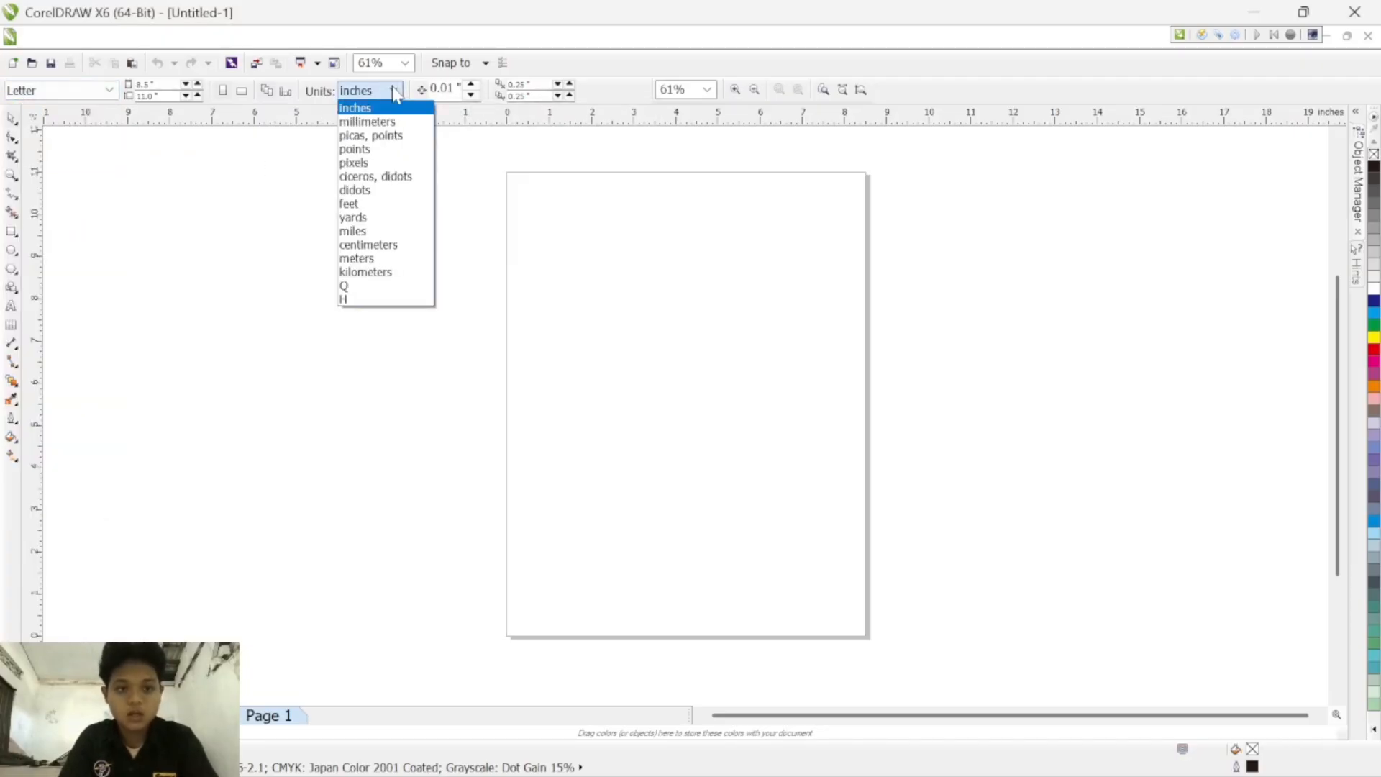
pyautogui.click(373, 123)
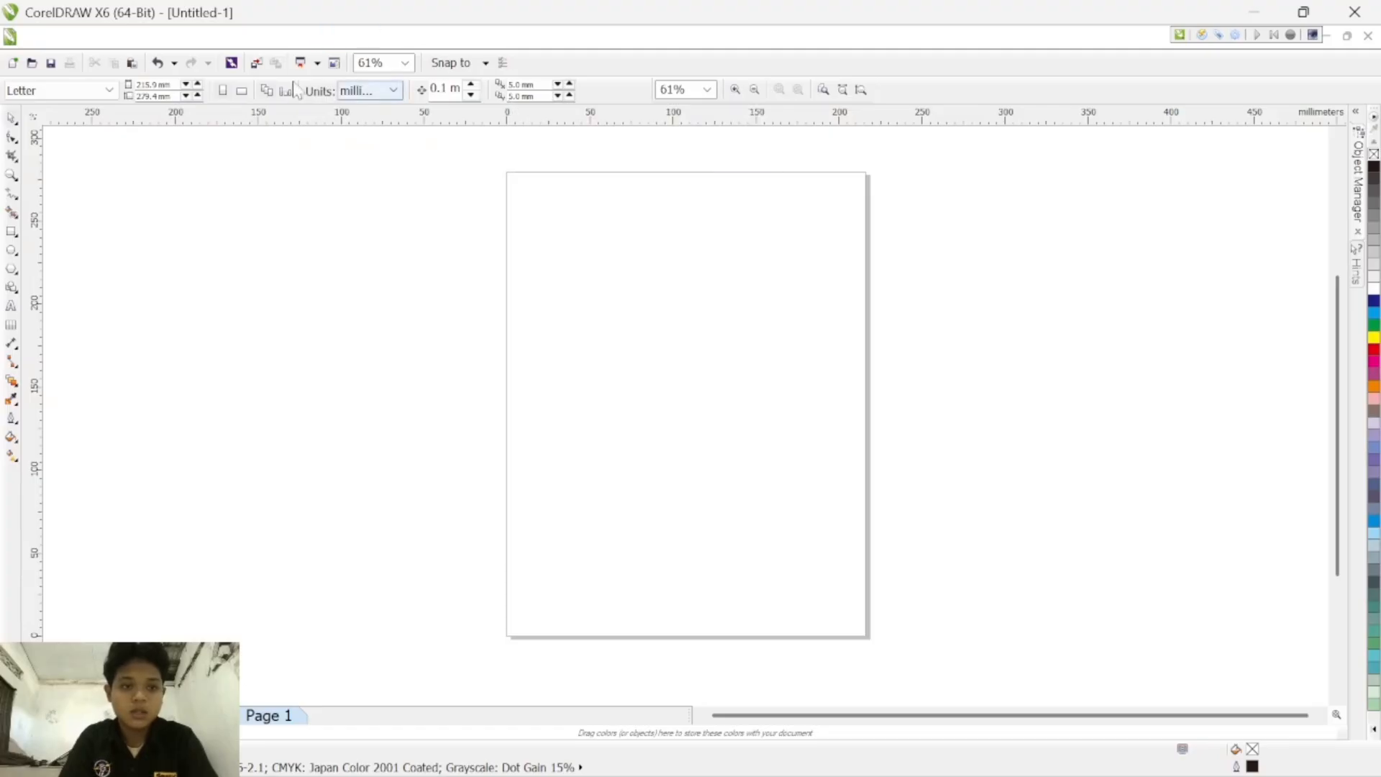
# Step: Open Part1 fix.DXF from the CAD CAM folder with Top projection, auto-reduced nodes, automatic units and 1:1 scaling
pyautogui.click(31, 63)
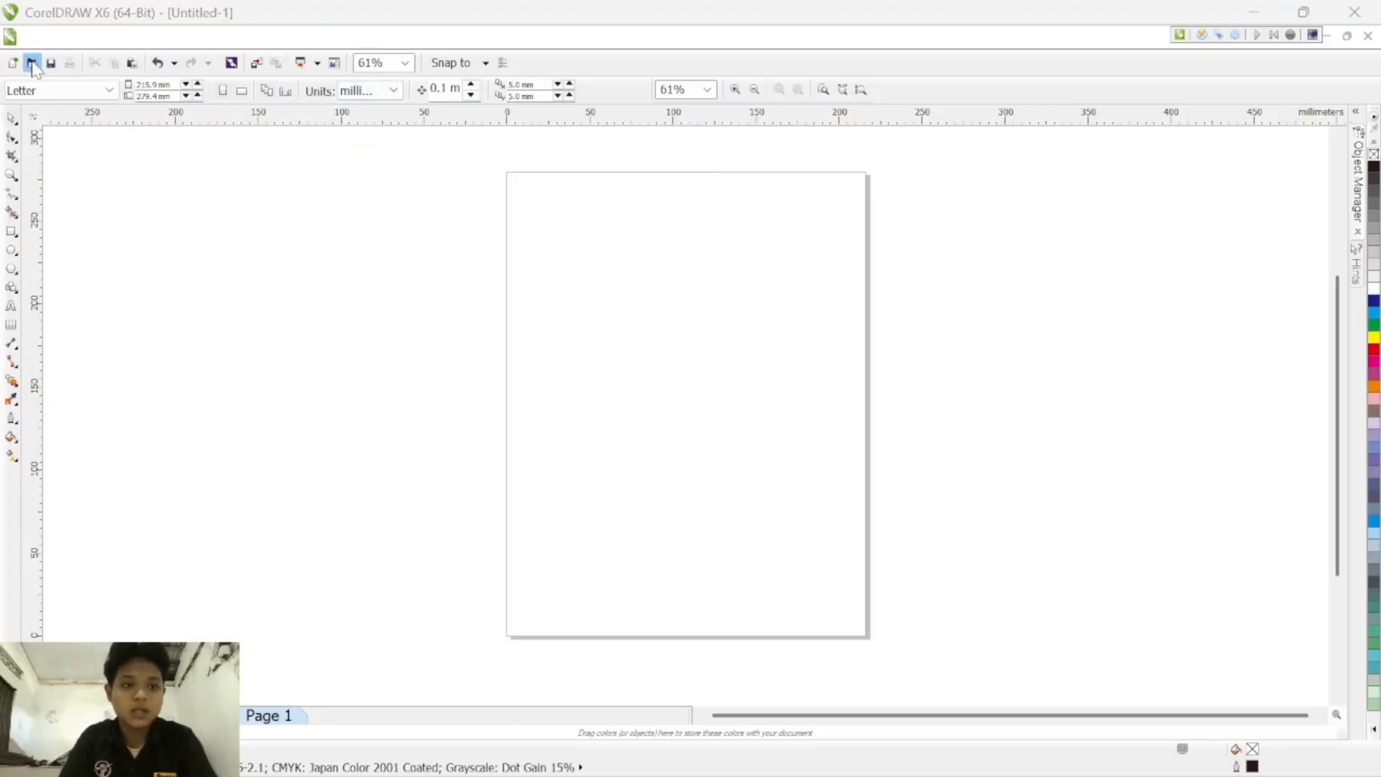
pyautogui.scroll(-2, 636, 348)
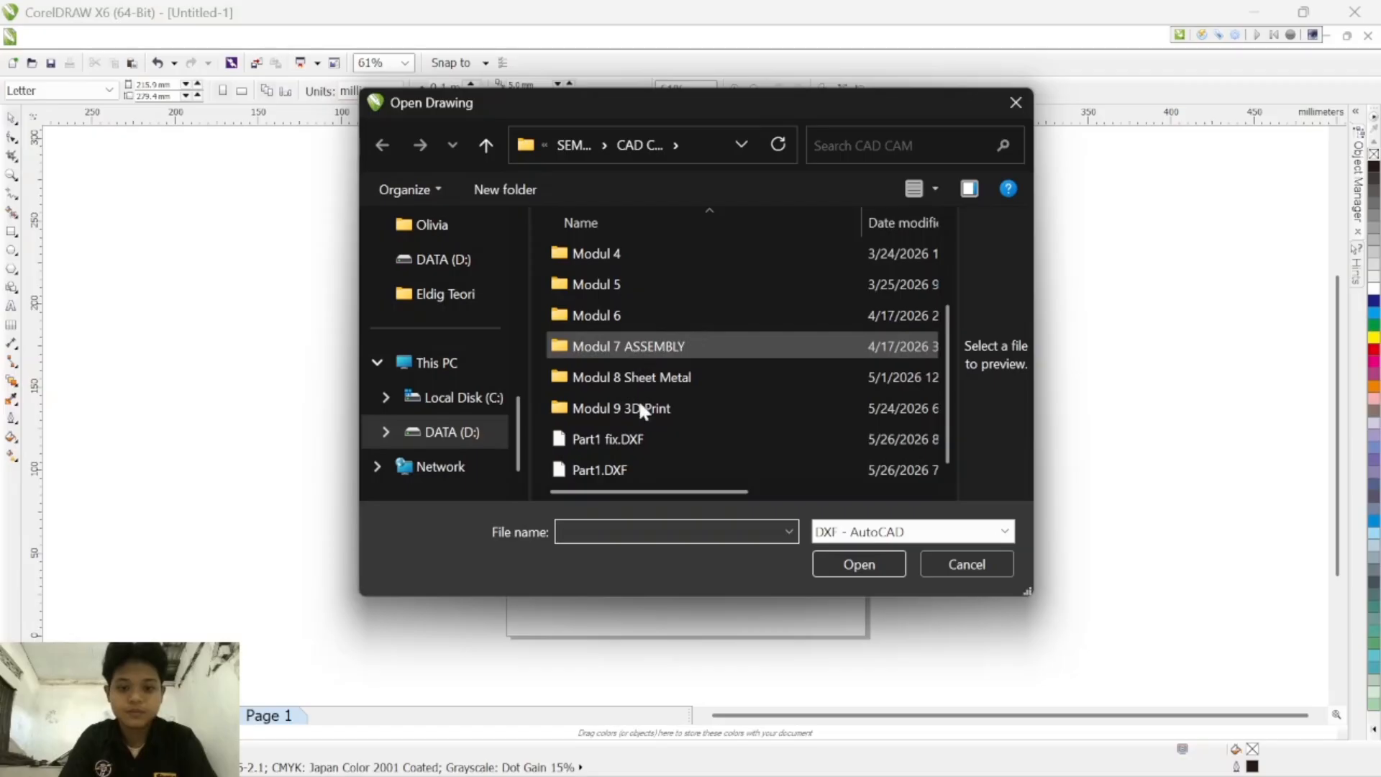
pyautogui.click(597, 469)
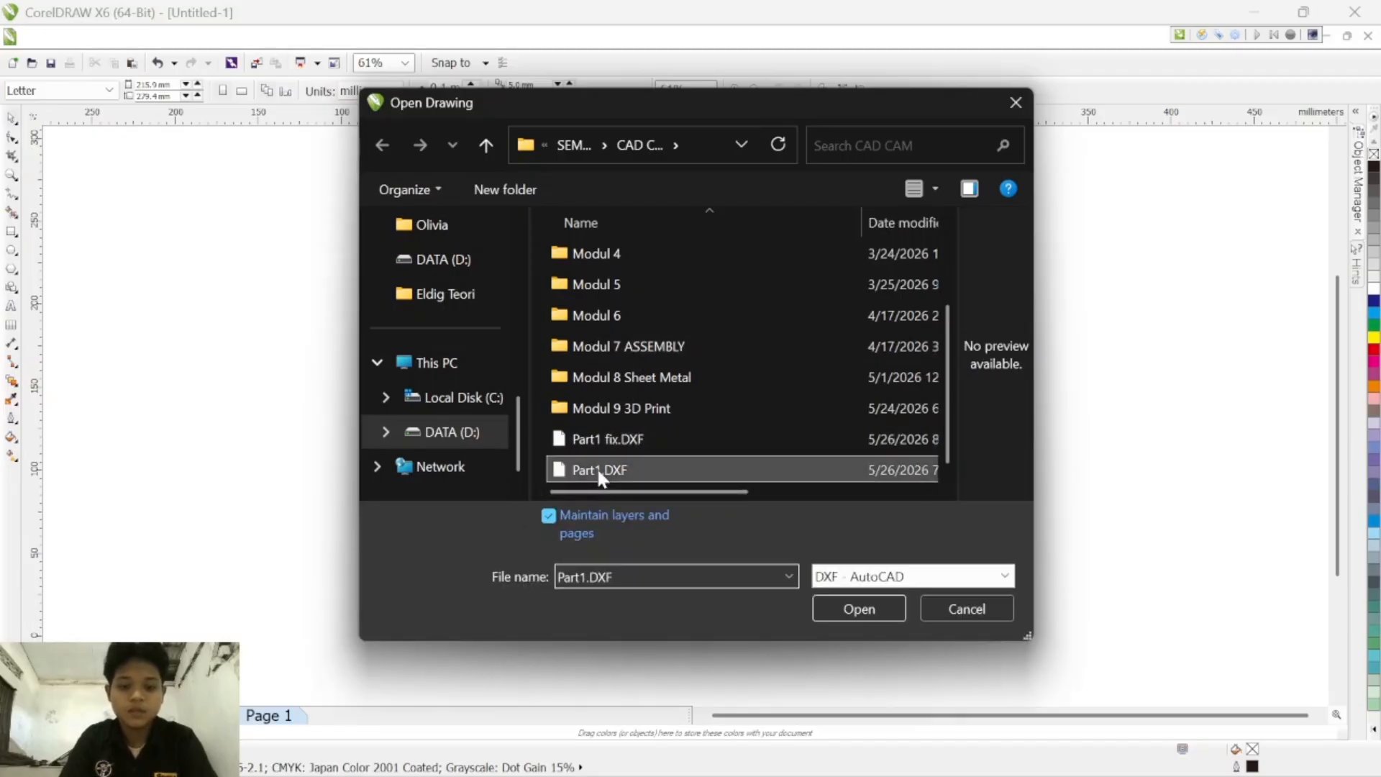
pyautogui.click(619, 442)
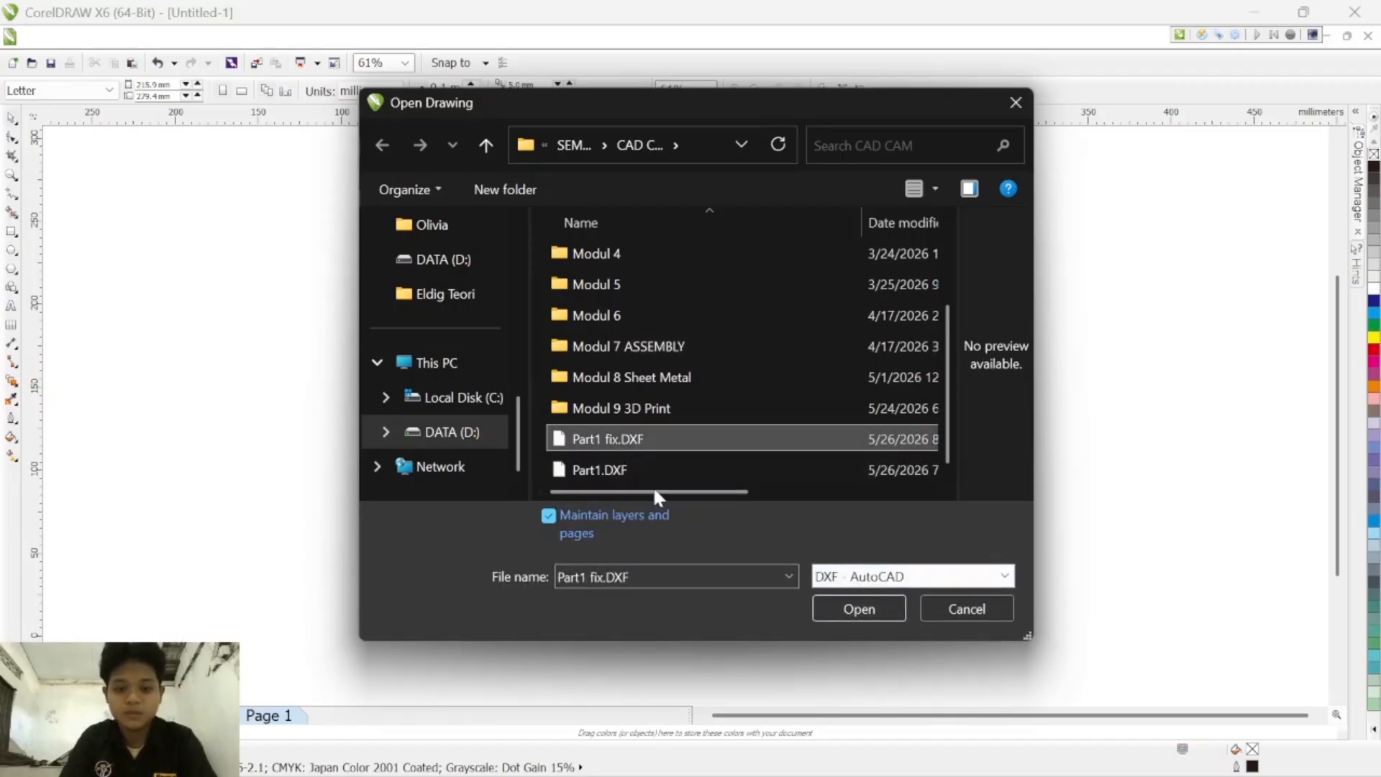
pyautogui.click(869, 598)
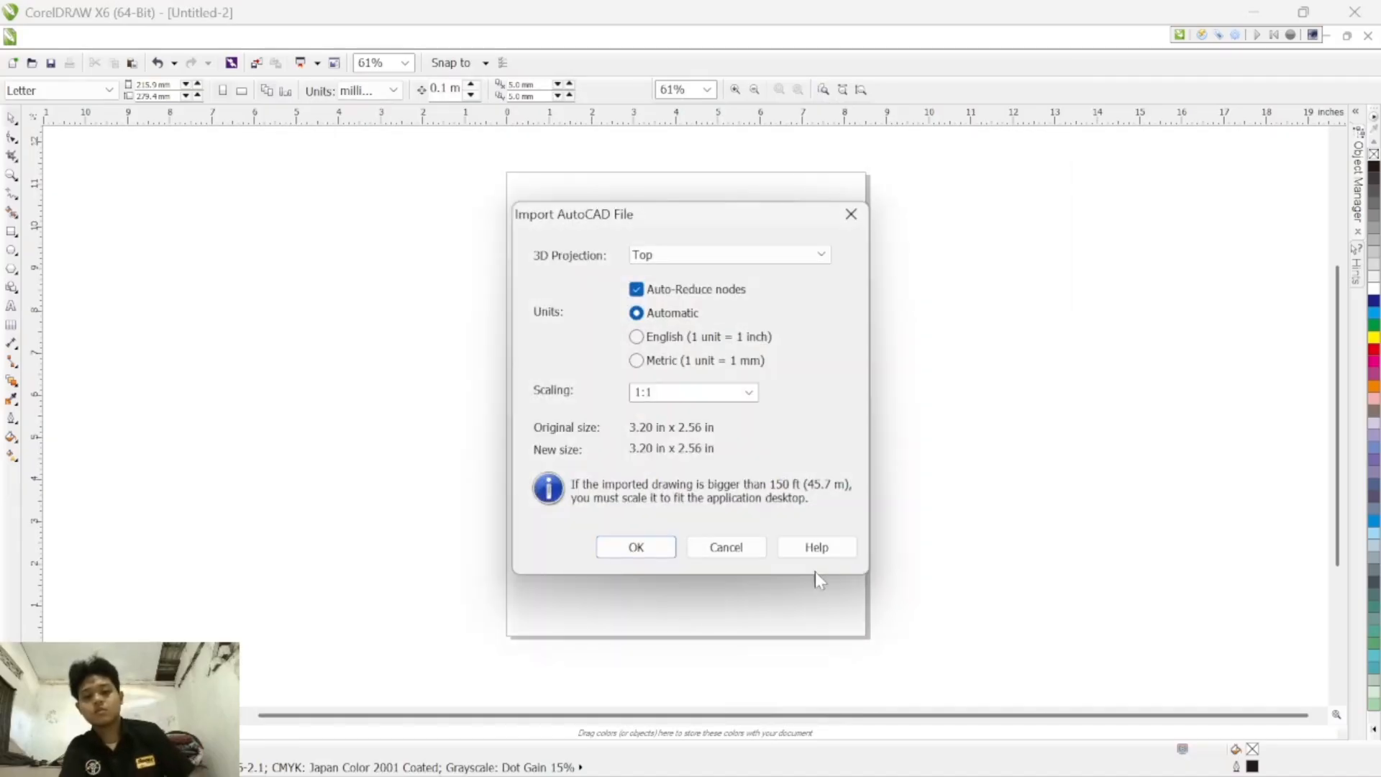
pyautogui.moveTo(638, 216); pyautogui.dragTo(631, 167)
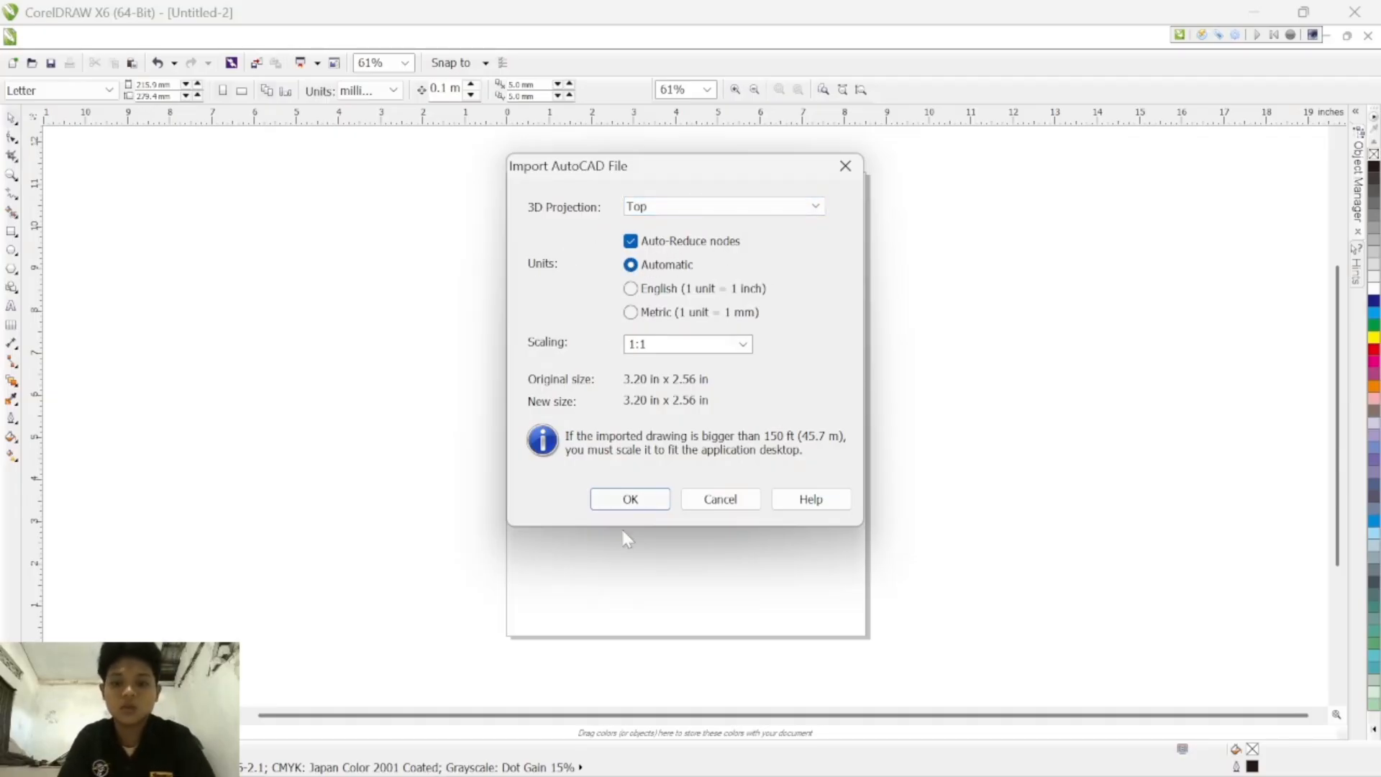
pyautogui.click(656, 499)
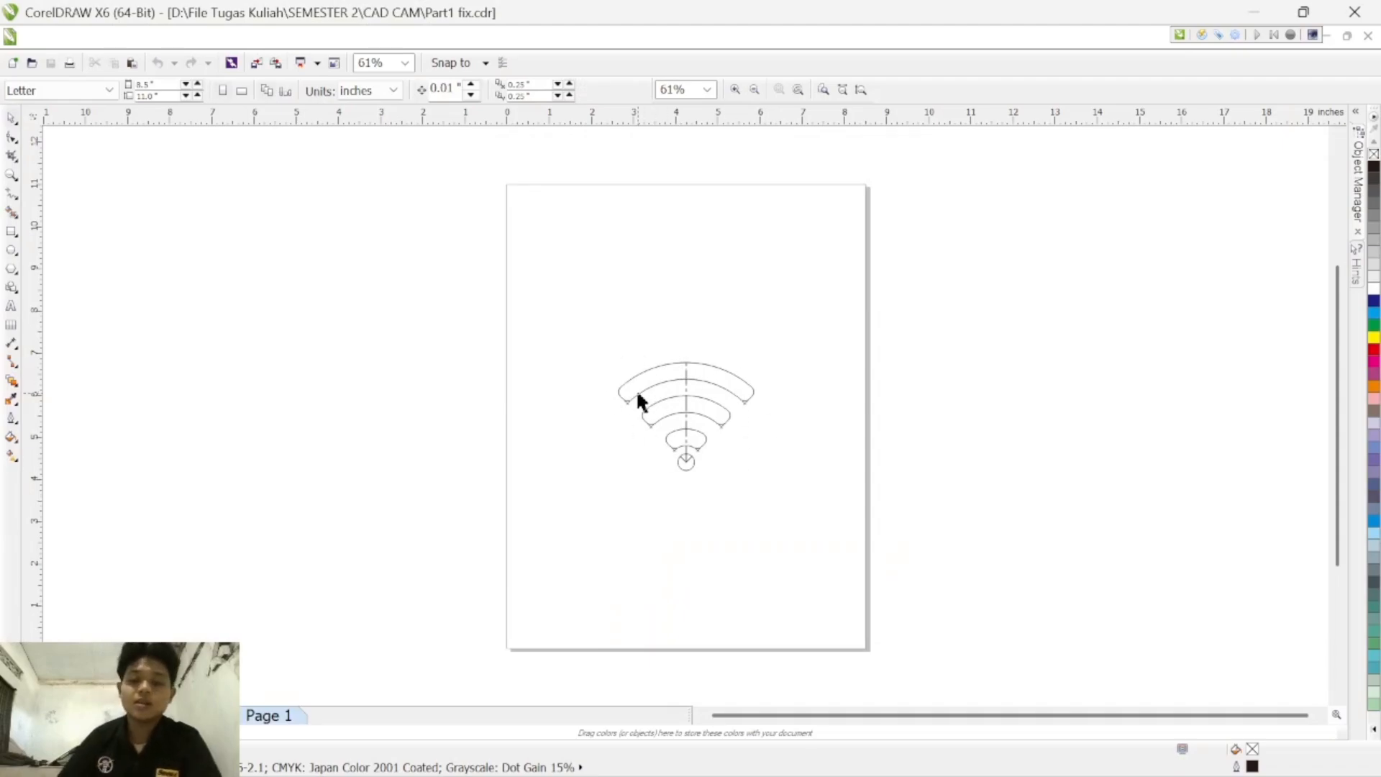
# Step: Scale all the imported Wi-Fi outlines together proportionally to about 4.8 by 3.8 inches
pyautogui.scroll(7, 684, 410)
pyautogui.scroll(-7, 685, 415)
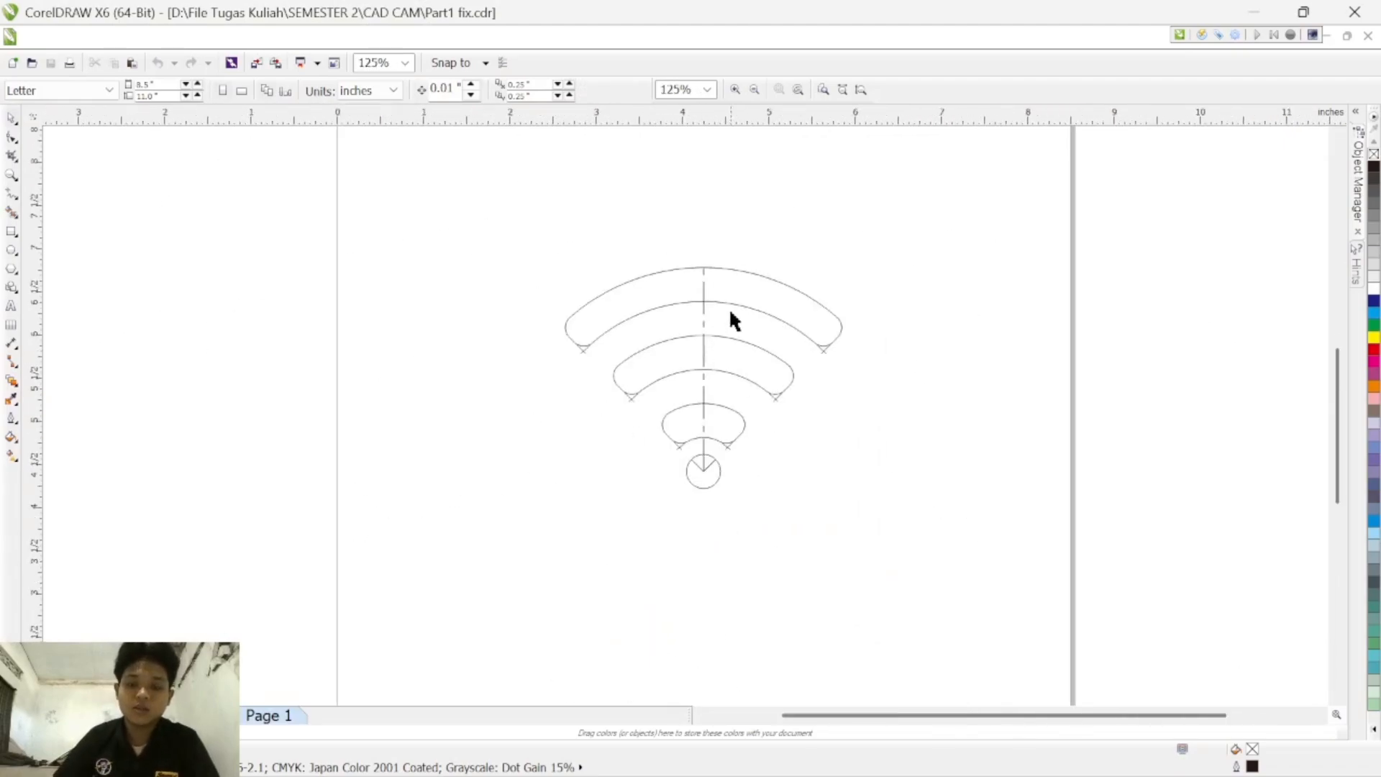
pyautogui.scroll(4, 691, 367)
pyautogui.scroll(-7, 700, 362)
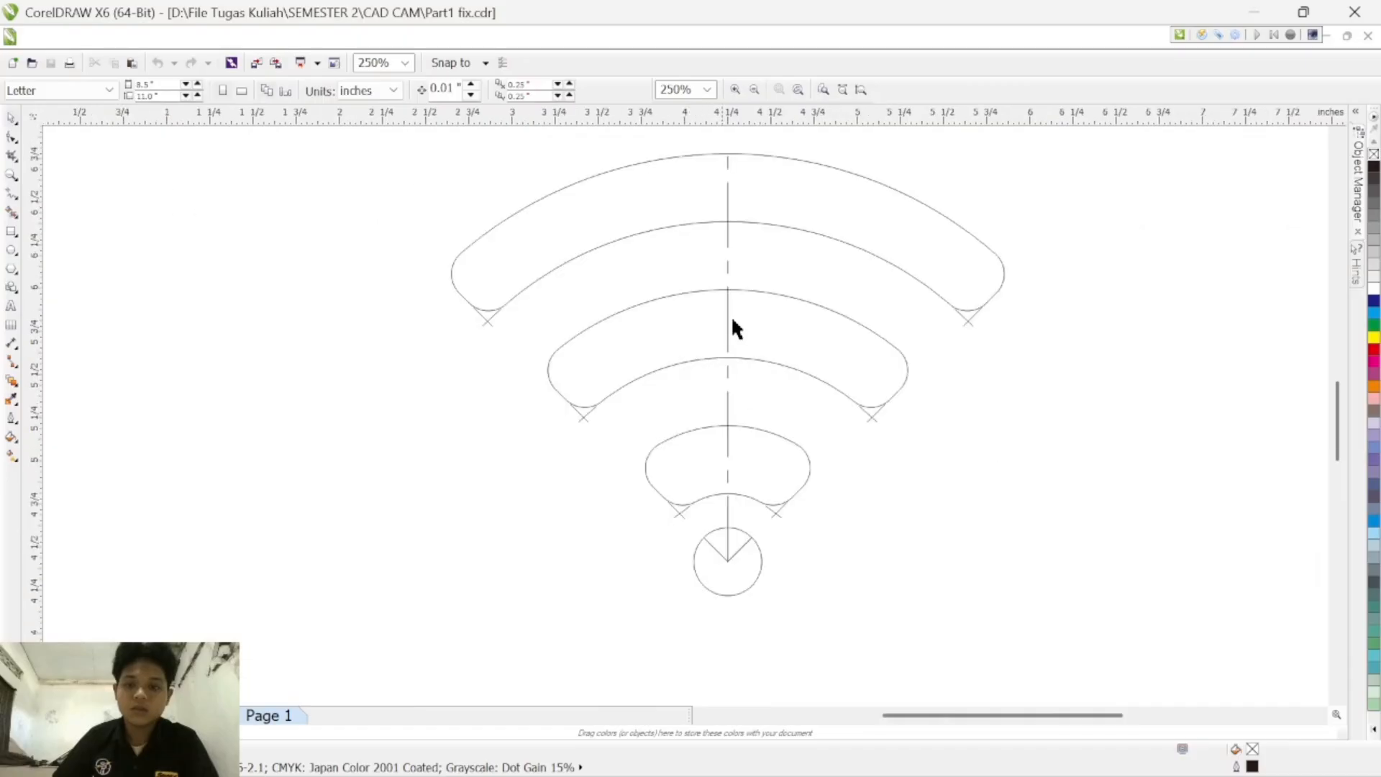
pyautogui.moveTo(688, 197)
pyautogui.mouseDown(button='middle')
pyautogui.moveTo(690, 314)
pyautogui.moveTo(676, 312)
pyautogui.moveTo(672, 273)
pyautogui.mouseUp(button='middle')
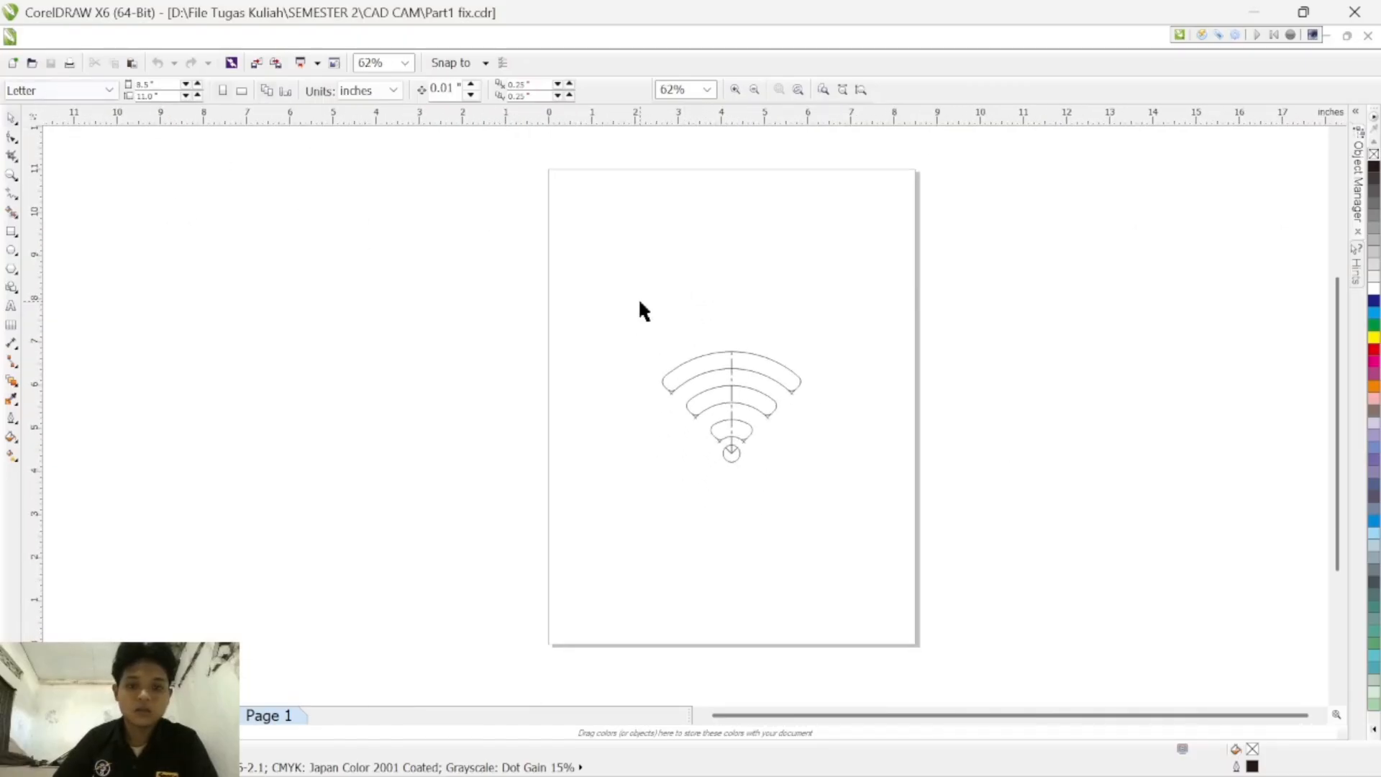
pyautogui.moveTo(639, 303); pyautogui.dragTo(870, 547)
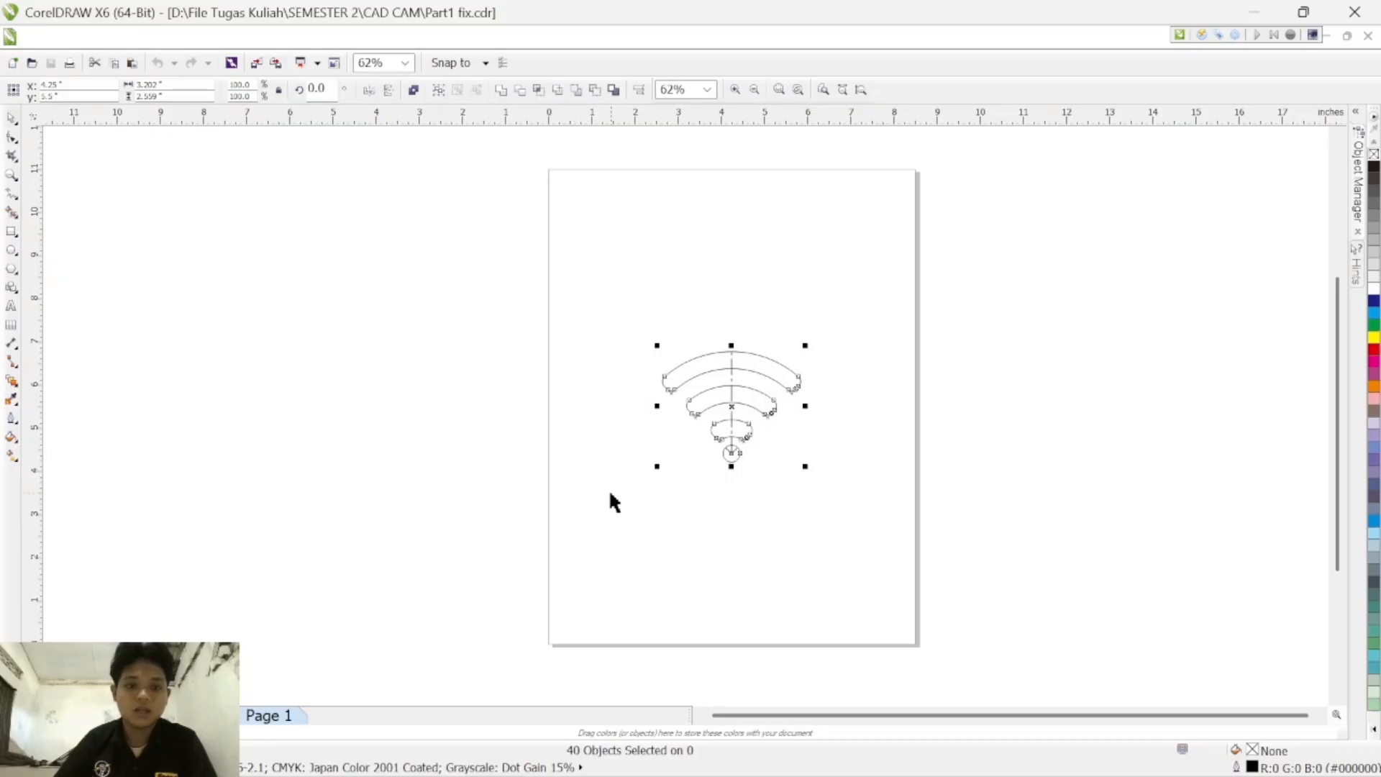
pyautogui.moveTo(657, 466); pyautogui.dragTo(592, 540)
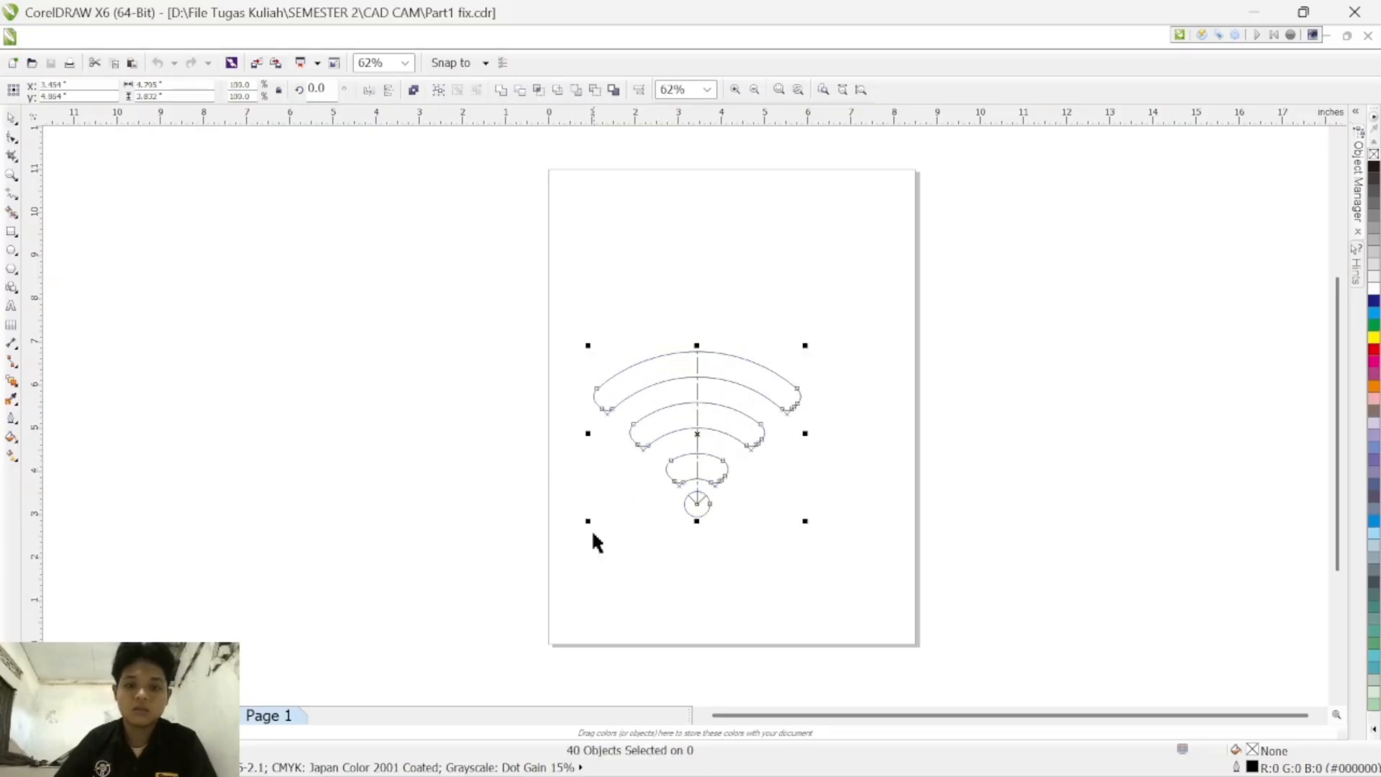
pyautogui.click(840, 457)
# Step: Move the whole enlarged Wi-Fi symbol up and slightly to the right on the page
pyautogui.moveTo(562, 343); pyautogui.dragTo(913, 626)
pyautogui.moveTo(691, 431)
pyautogui.mouseDown()
pyautogui.moveTo(737, 371)
pyautogui.moveTo(707, 378)
pyautogui.mouseUp()
pyautogui.click(836, 411)
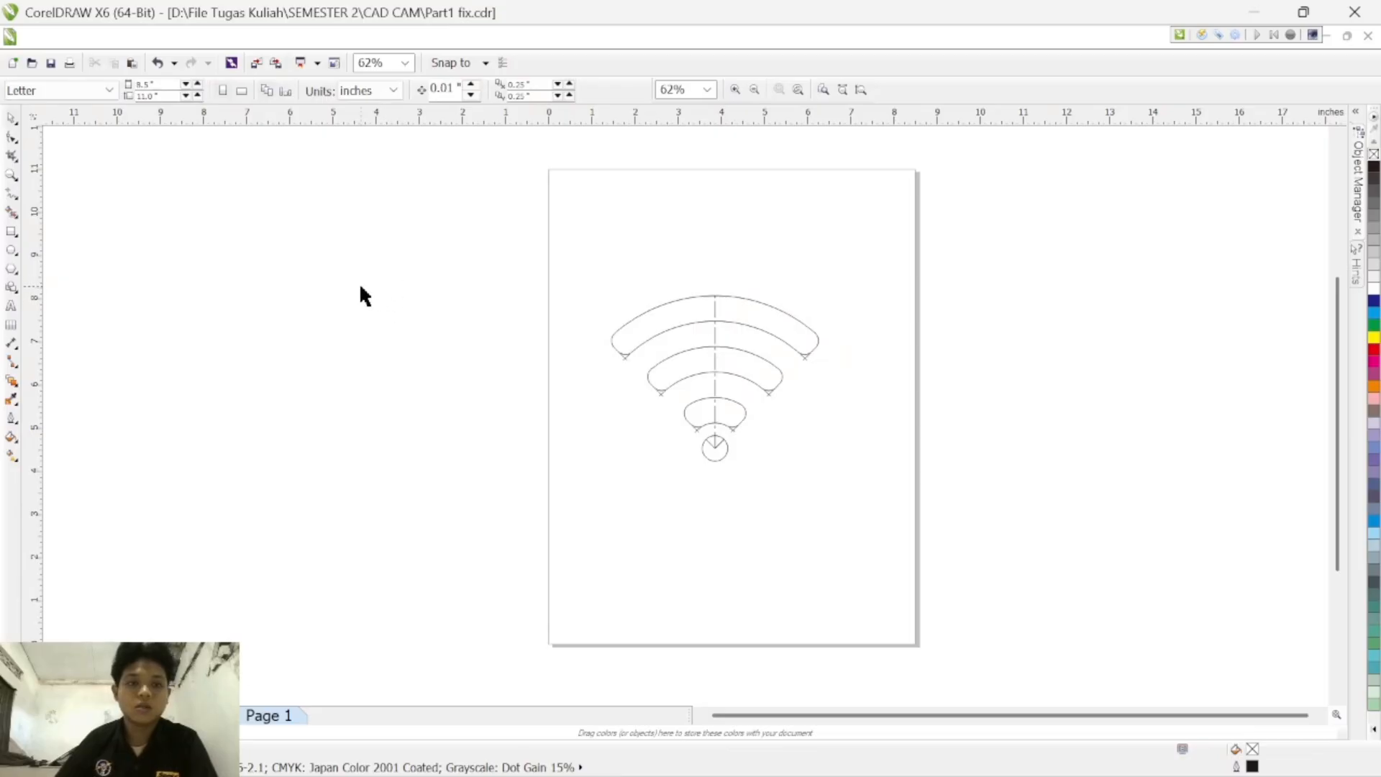
# Step: Set the units of the Part1 fix document to millimeters
pyautogui.click(367, 92)
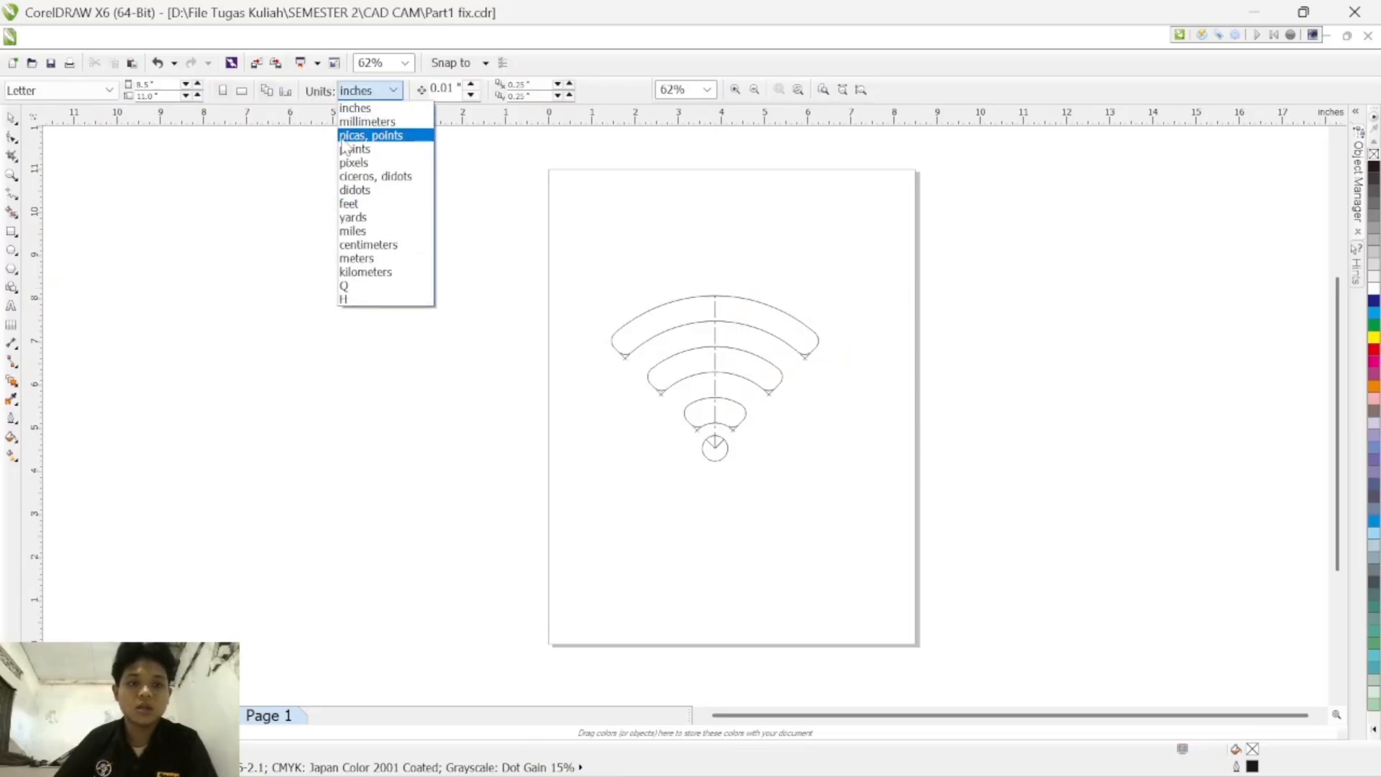
pyautogui.click(366, 124)
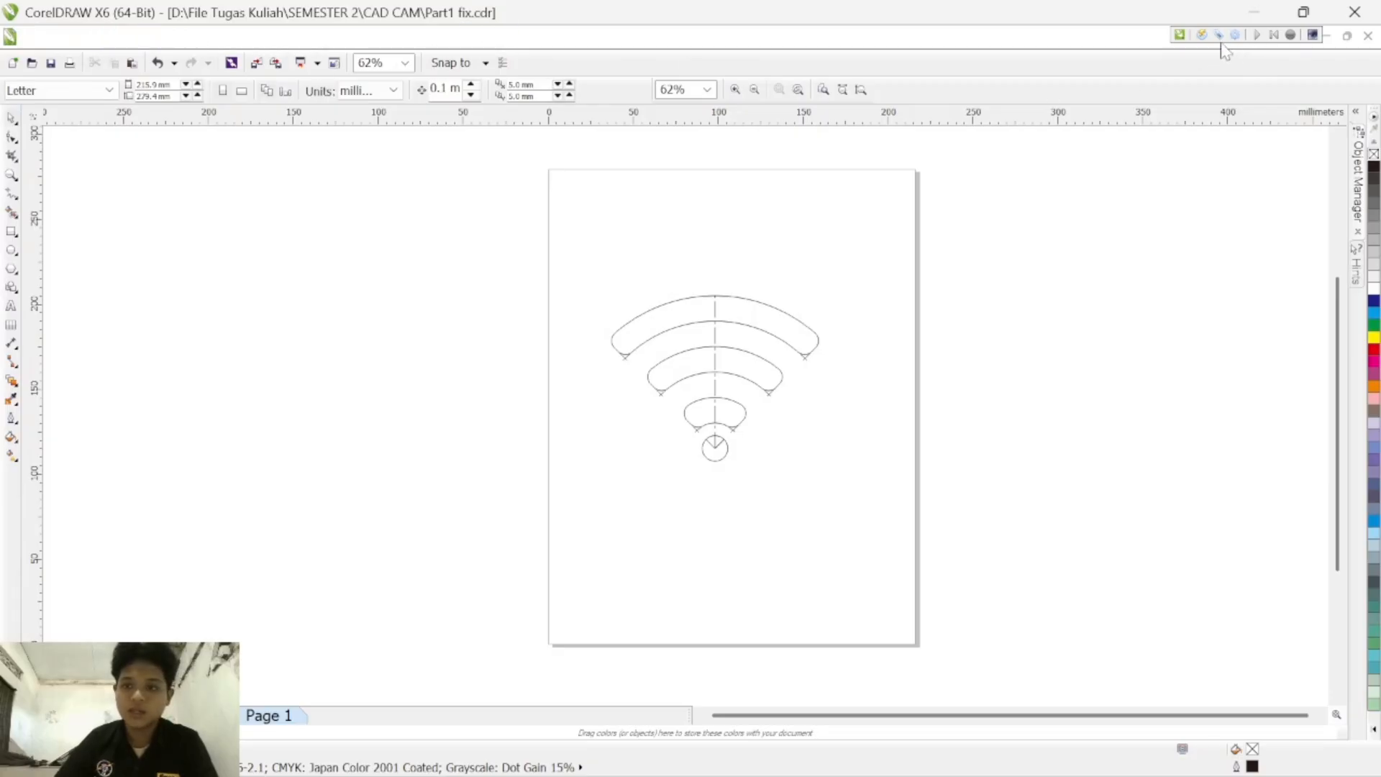
pyautogui.scroll(5, 724, 369)
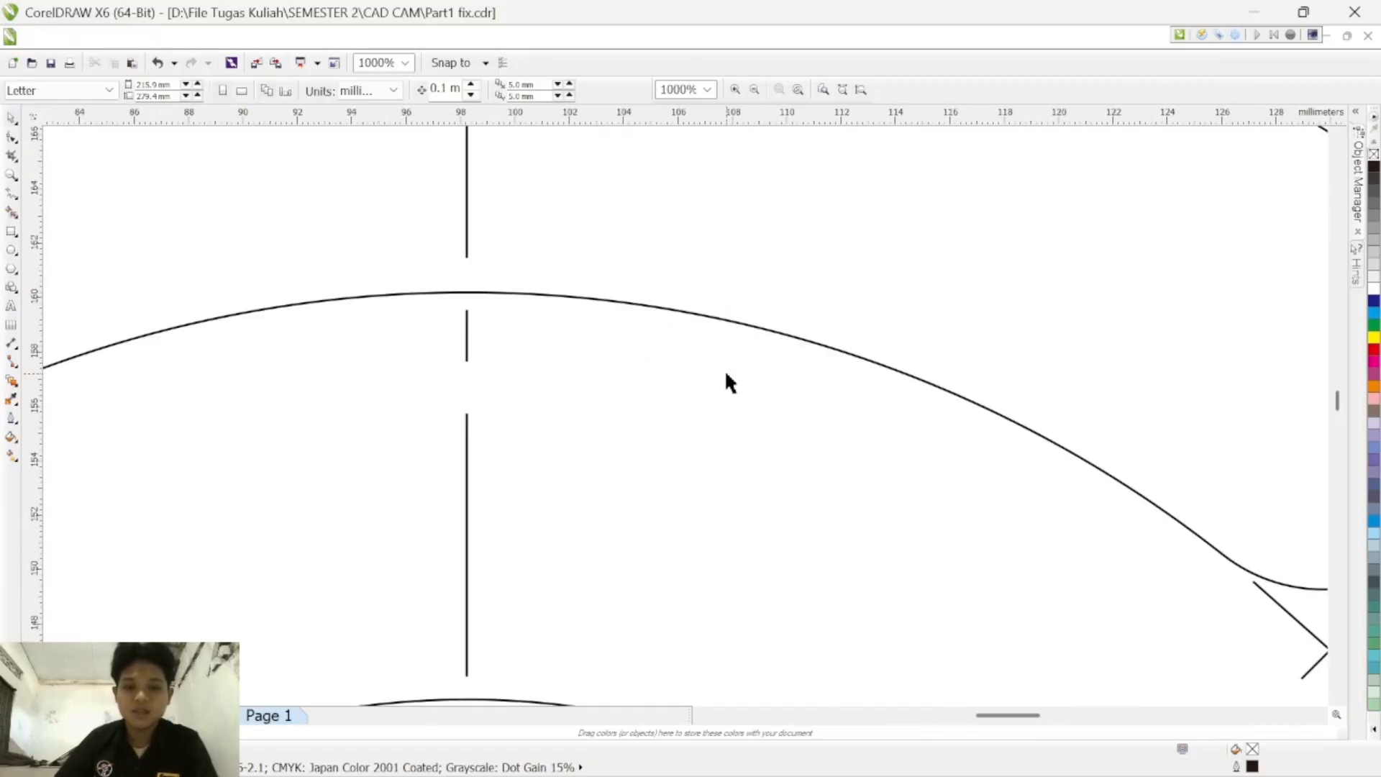
pyautogui.scroll(-4, 724, 369)
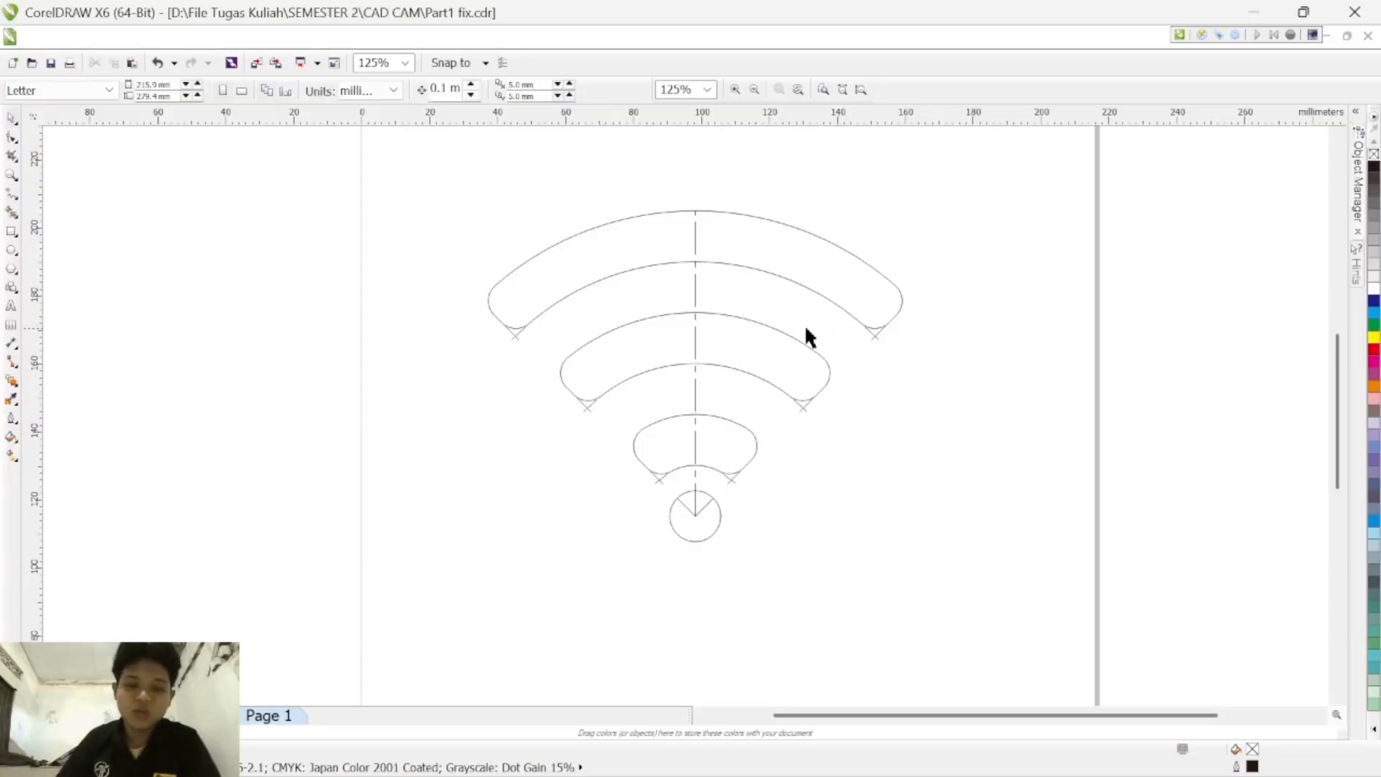
# Step: Delete the dashed vertical centerline and the two leftover crossing lines at the left end of the outer arc
pyautogui.click(696, 280)
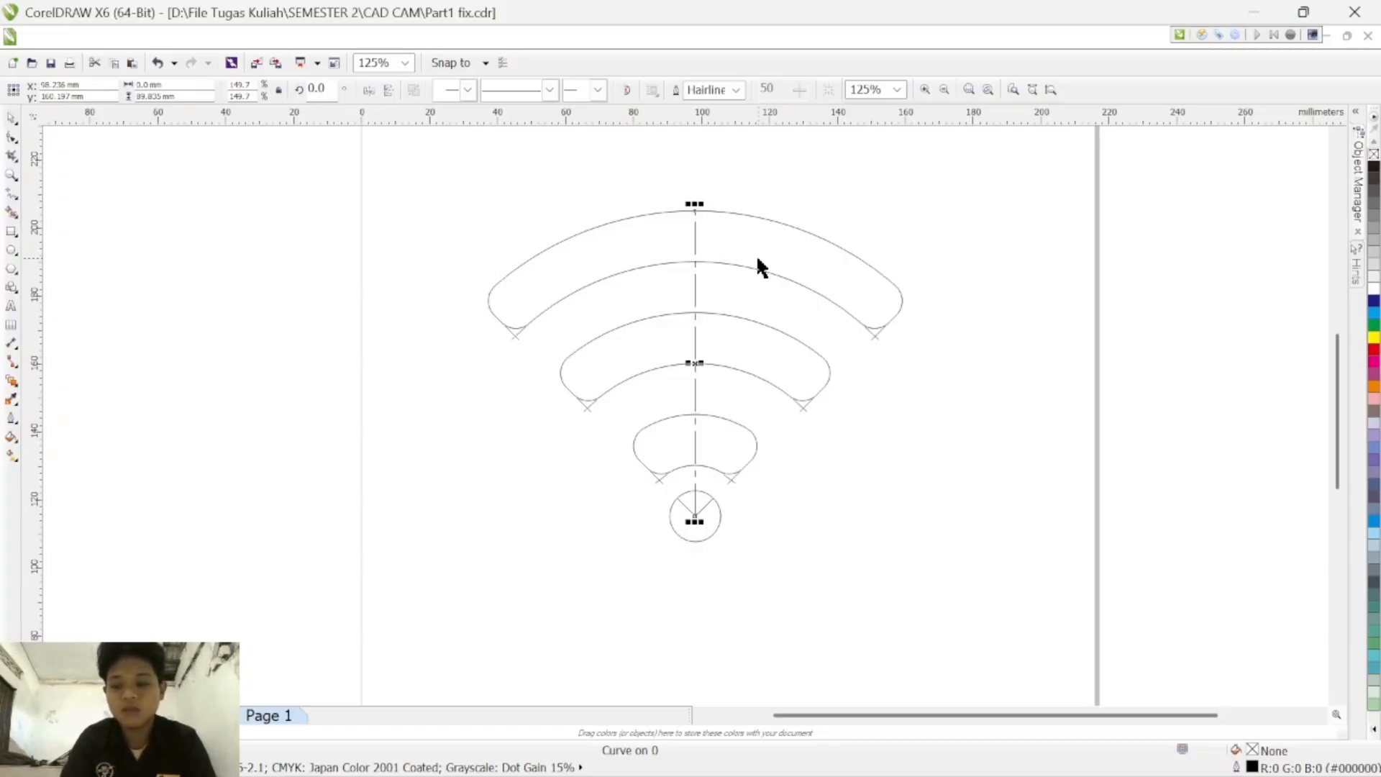
pyautogui.press('Escape')
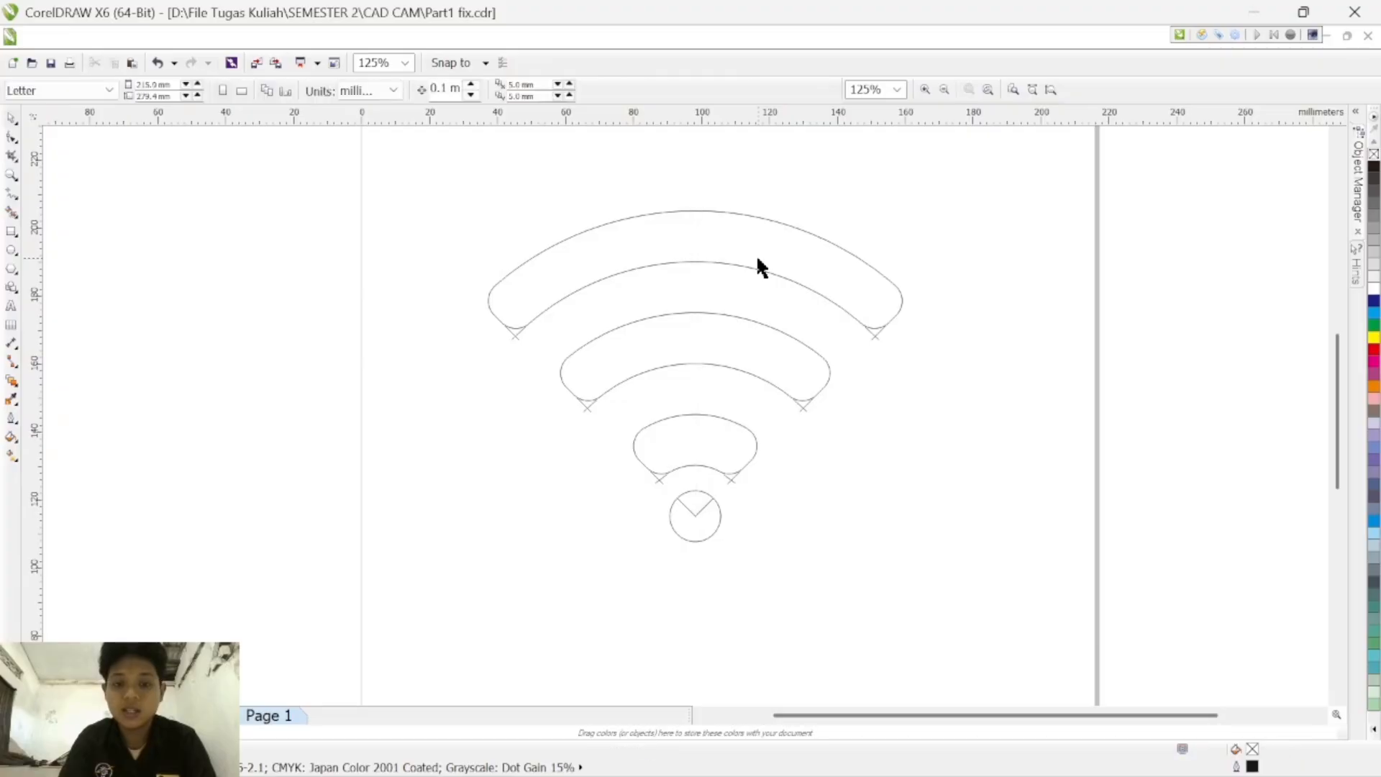
pyautogui.click(513, 335)
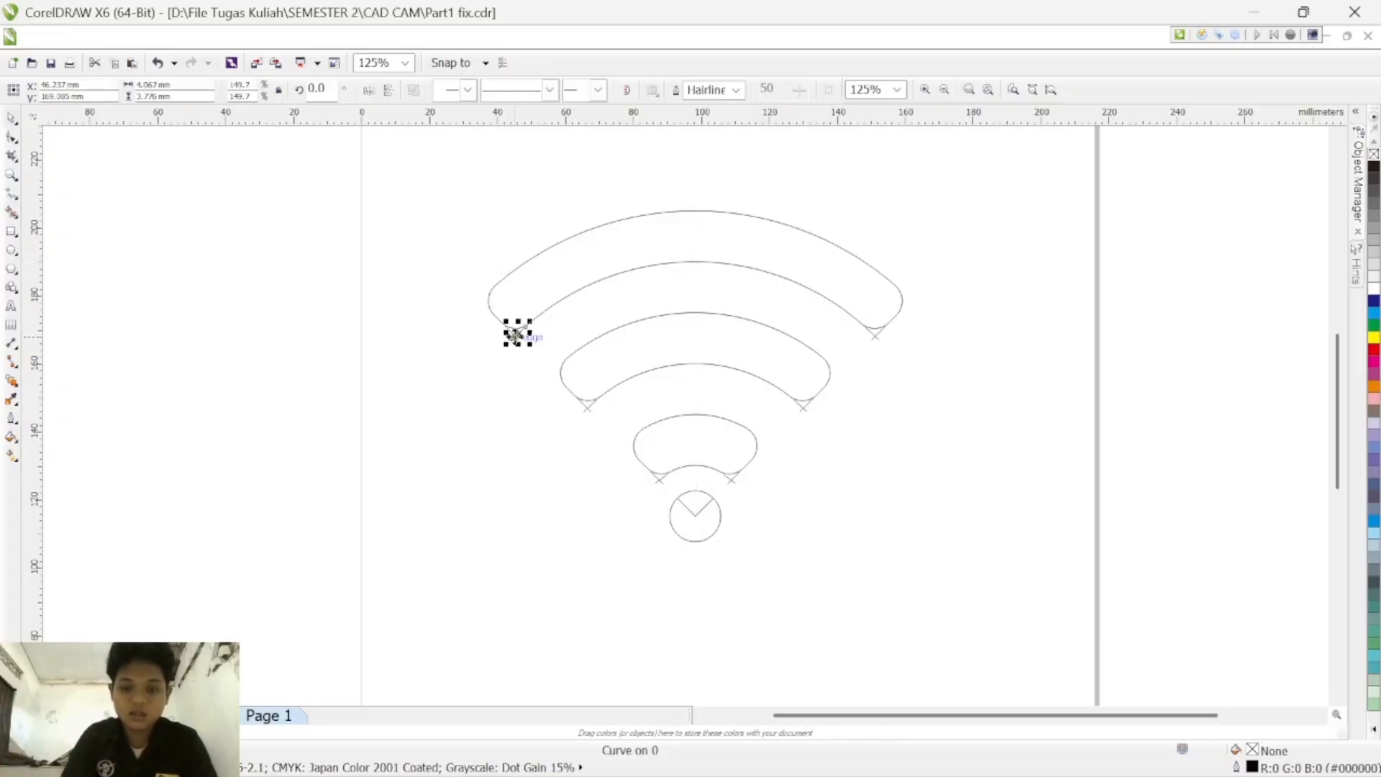
pyautogui.press('Delete')
pyautogui.click(514, 336)
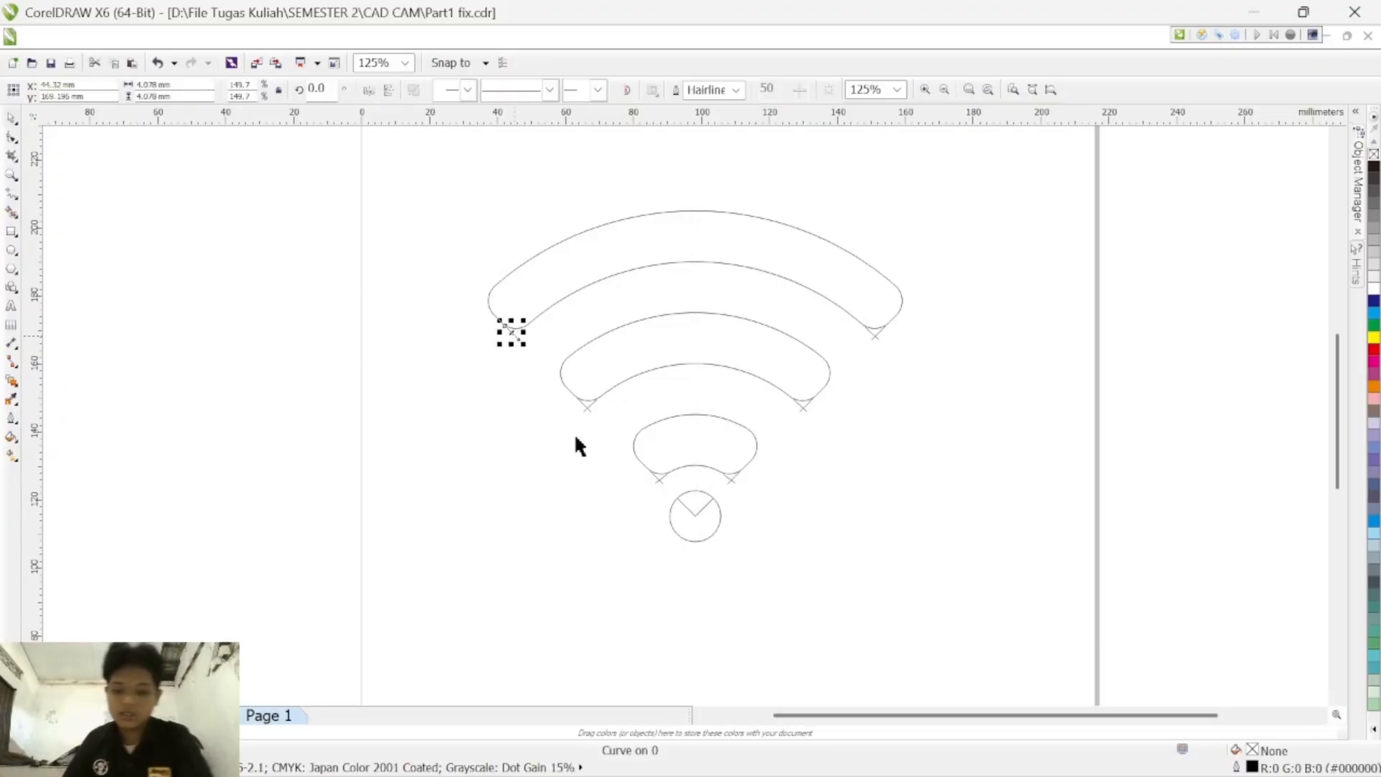
pyautogui.press('Delete')
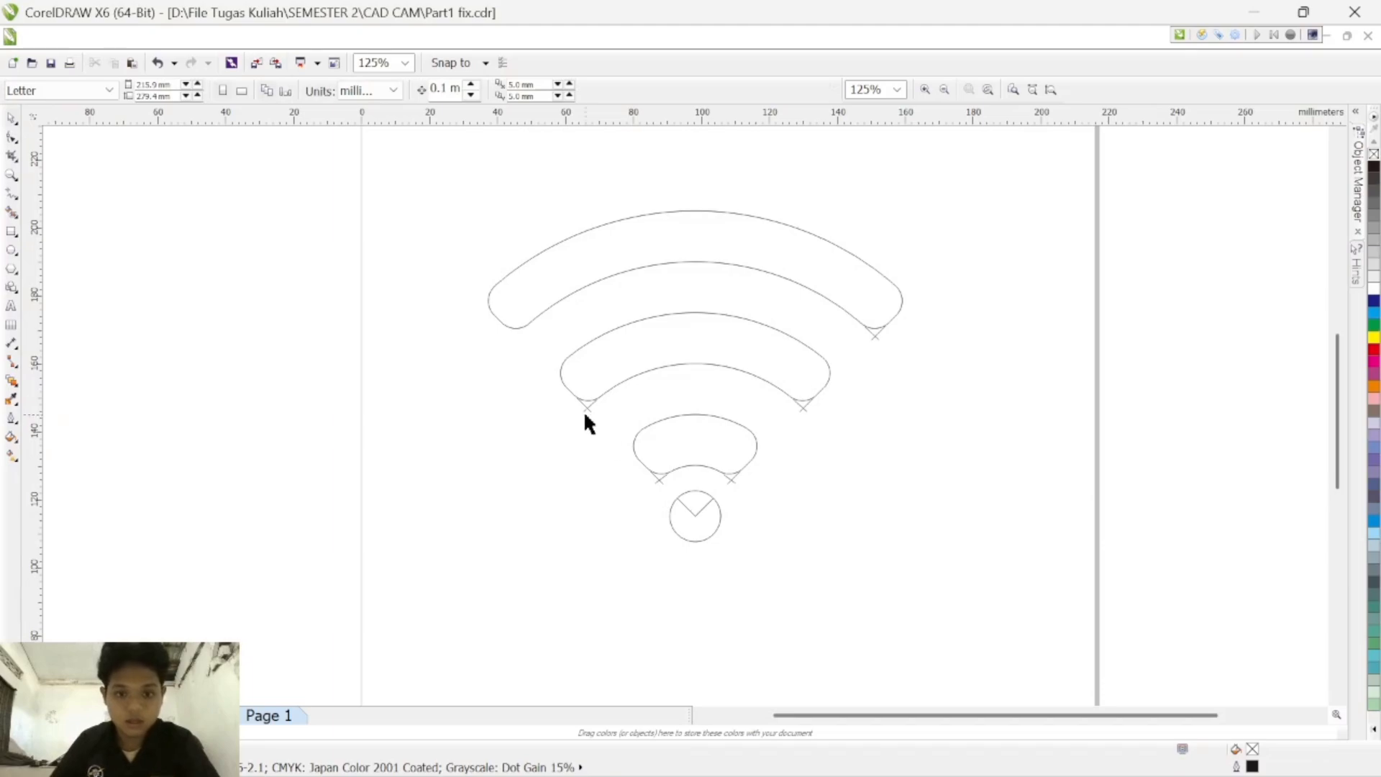
# Step: Delete one leftover corner line at the middle arc's left end and one at each end of the small arc
pyautogui.click(587, 407)
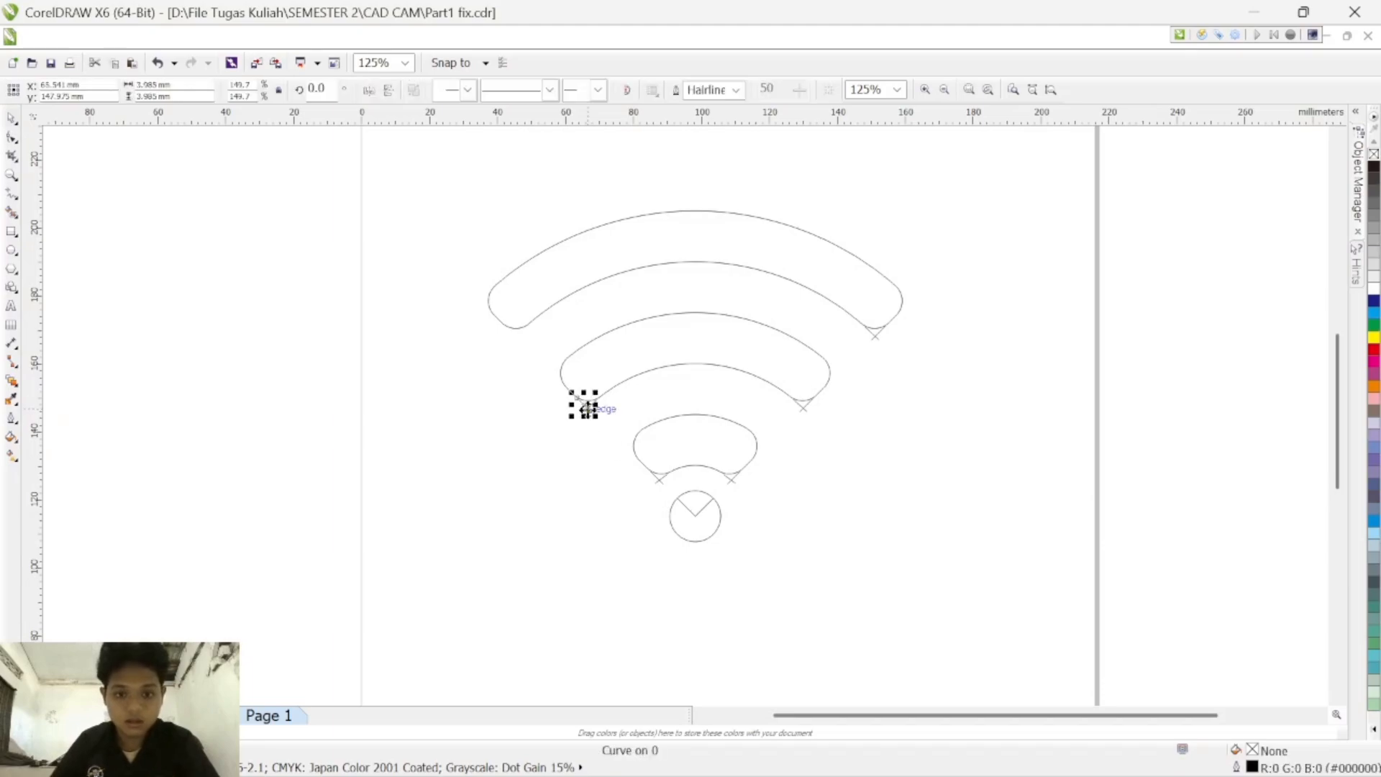
pyautogui.keyDown('shift'); pyautogui.click(659, 479); pyautogui.keyUp('shift')
pyautogui.keyDown('shift'); pyautogui.click(733, 475); pyautogui.keyUp('shift')
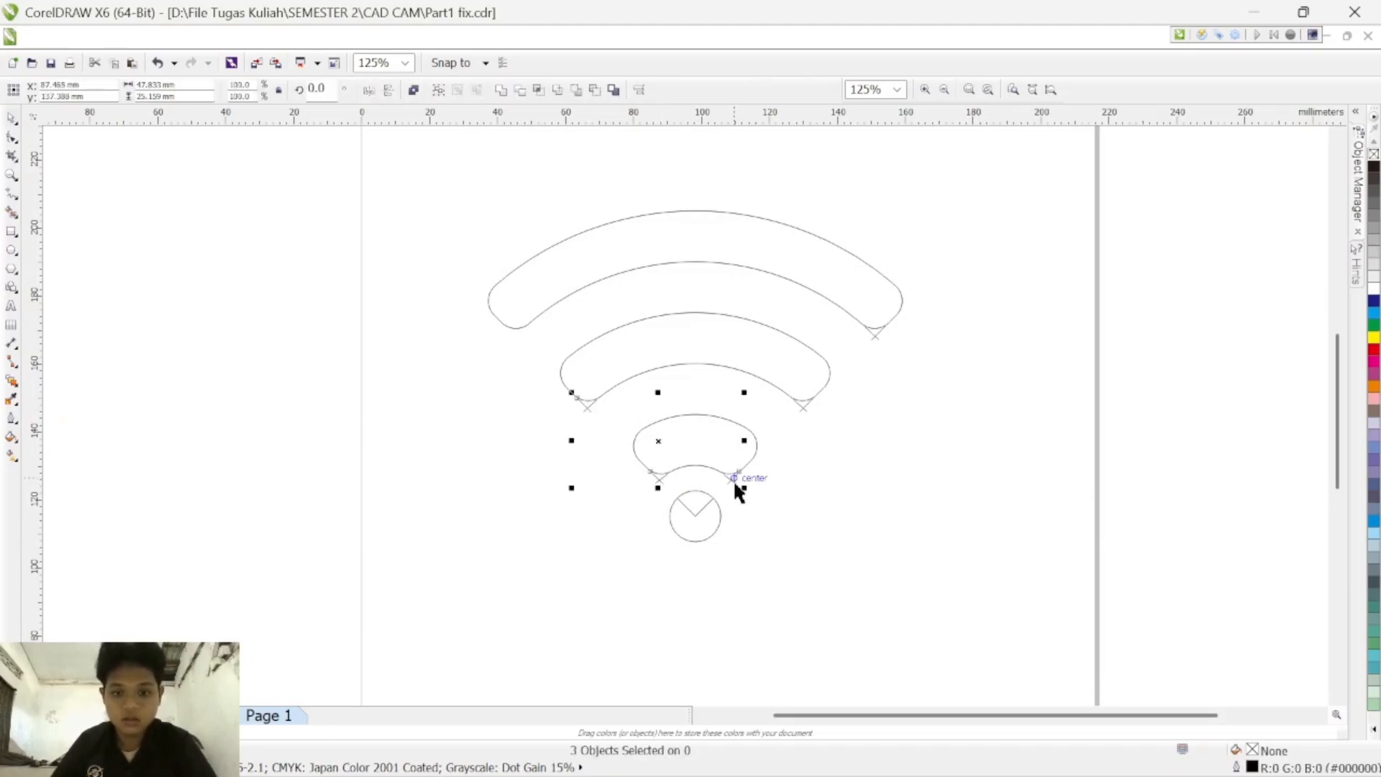
pyautogui.press('Delete')
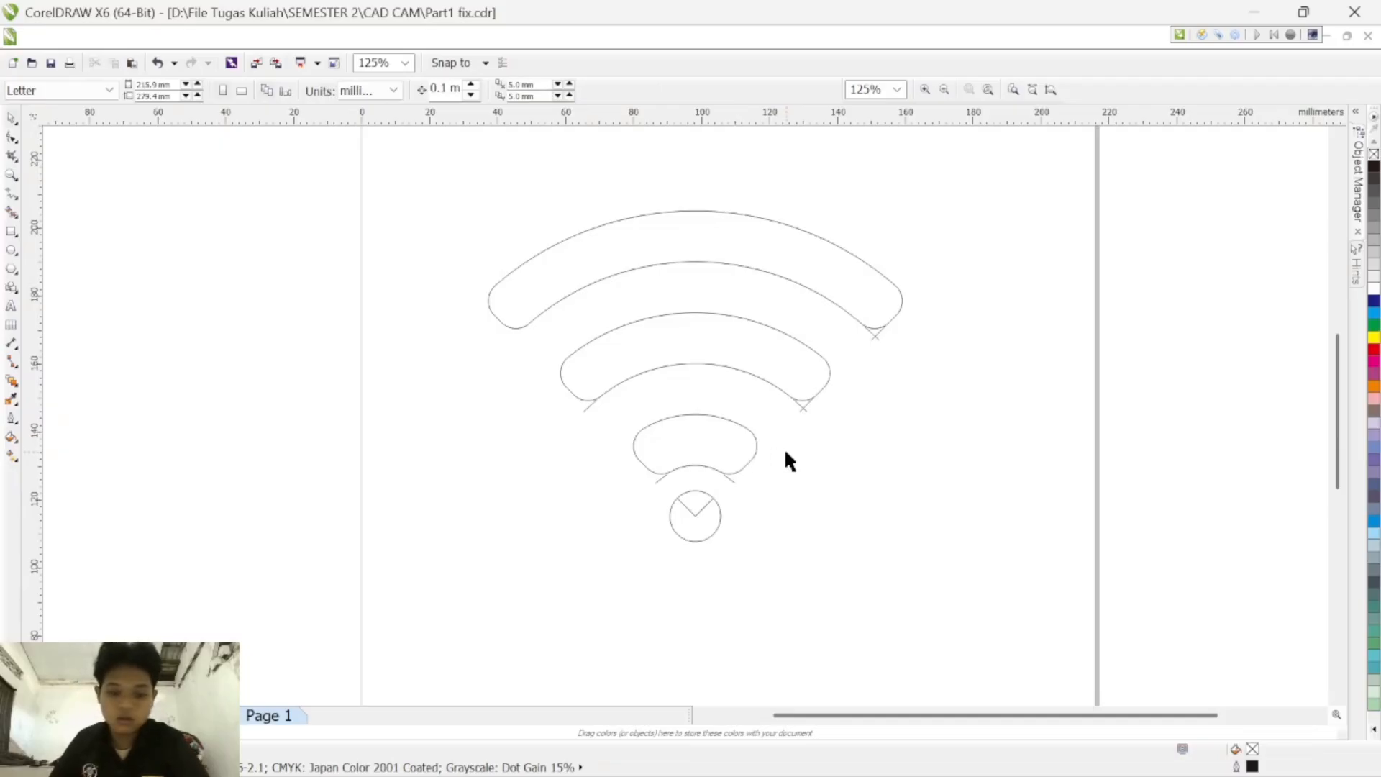
# Step: Delete the small arc's two remaining stubs, the middle arc's remaining left stub, and one stub at the right end of the middle and outer arcs
pyautogui.click(733, 479)
pyautogui.keyDown('shift'); pyautogui.click(659, 478); pyautogui.keyUp('shift')
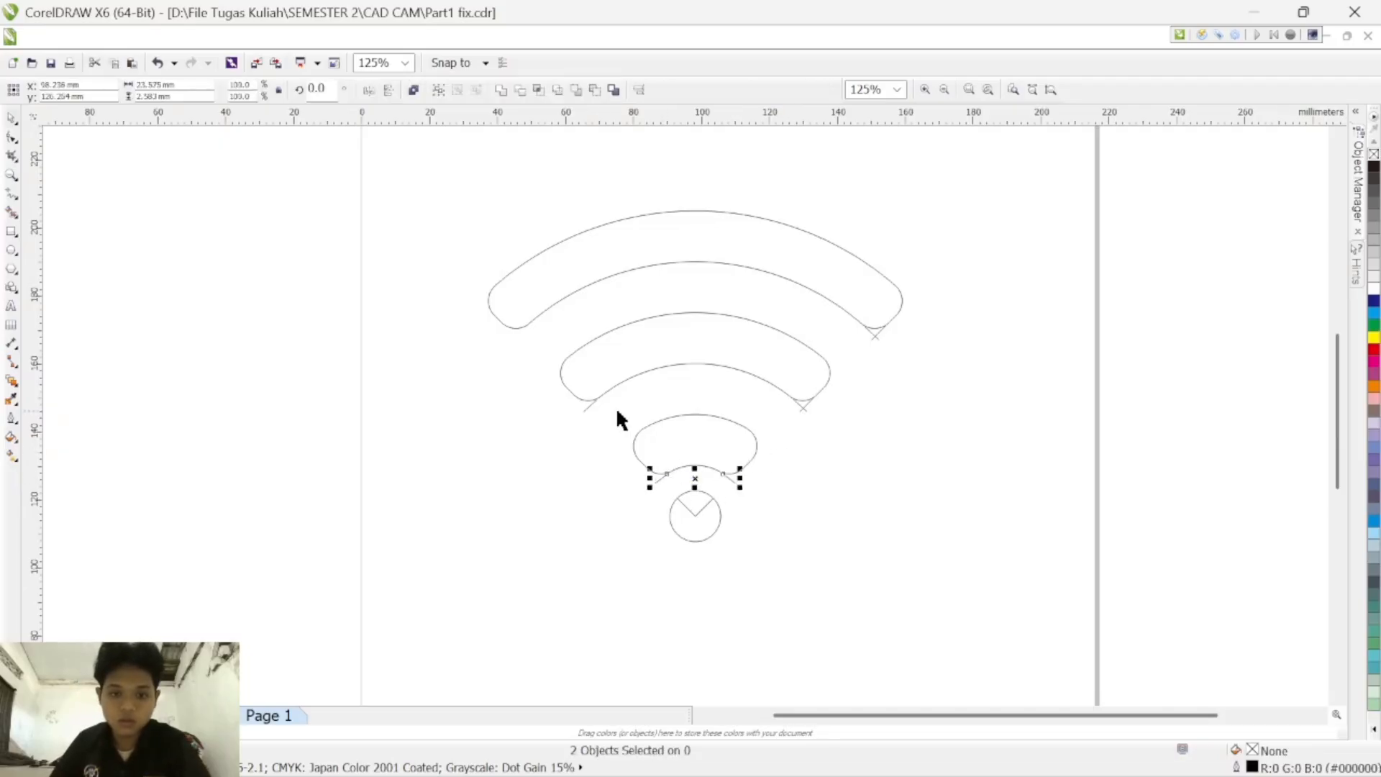
pyautogui.keyDown('shift'); pyautogui.click(585, 407); pyautogui.keyUp('shift')
pyautogui.keyDown('shift'); pyautogui.click(805, 407); pyautogui.keyUp('shift')
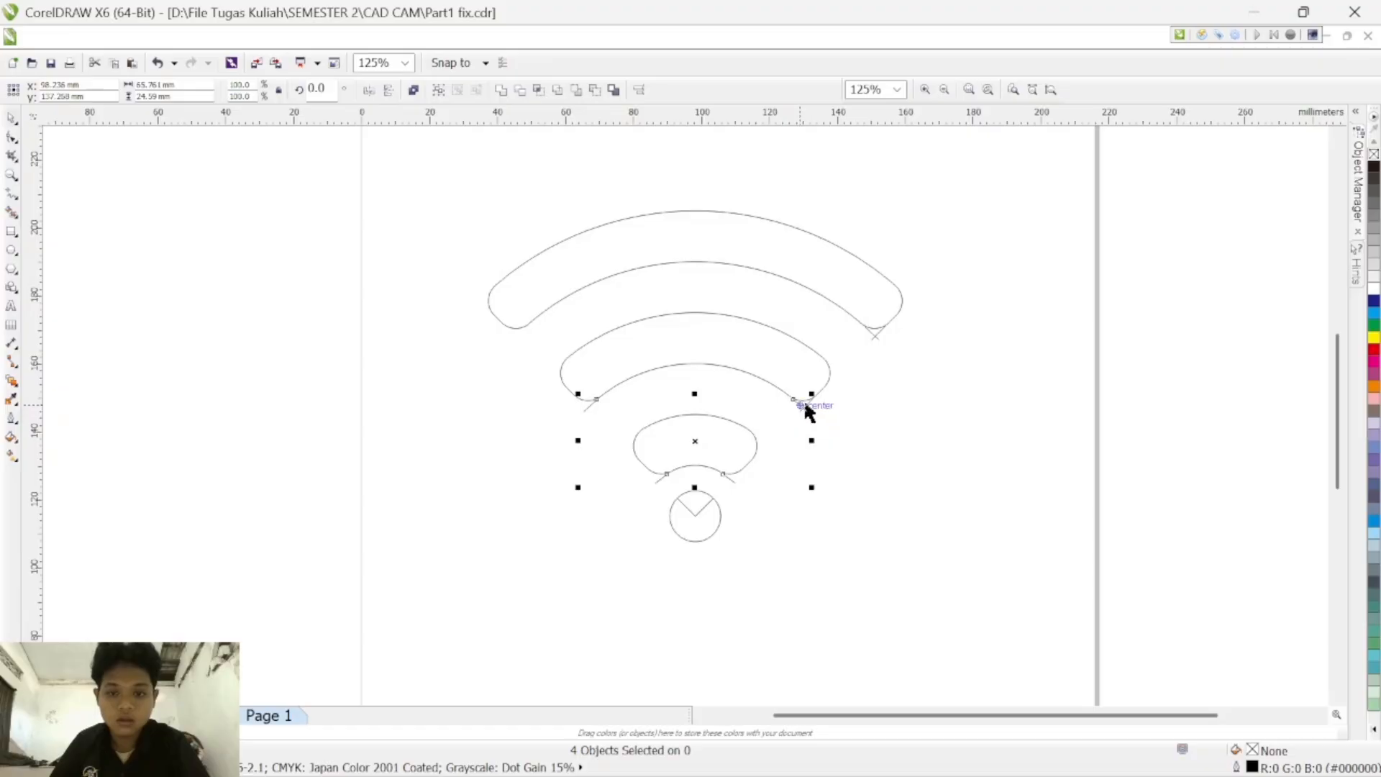
pyautogui.keyDown('shift'); pyautogui.click(871, 333); pyautogui.keyUp('shift')
pyautogui.press('Delete')
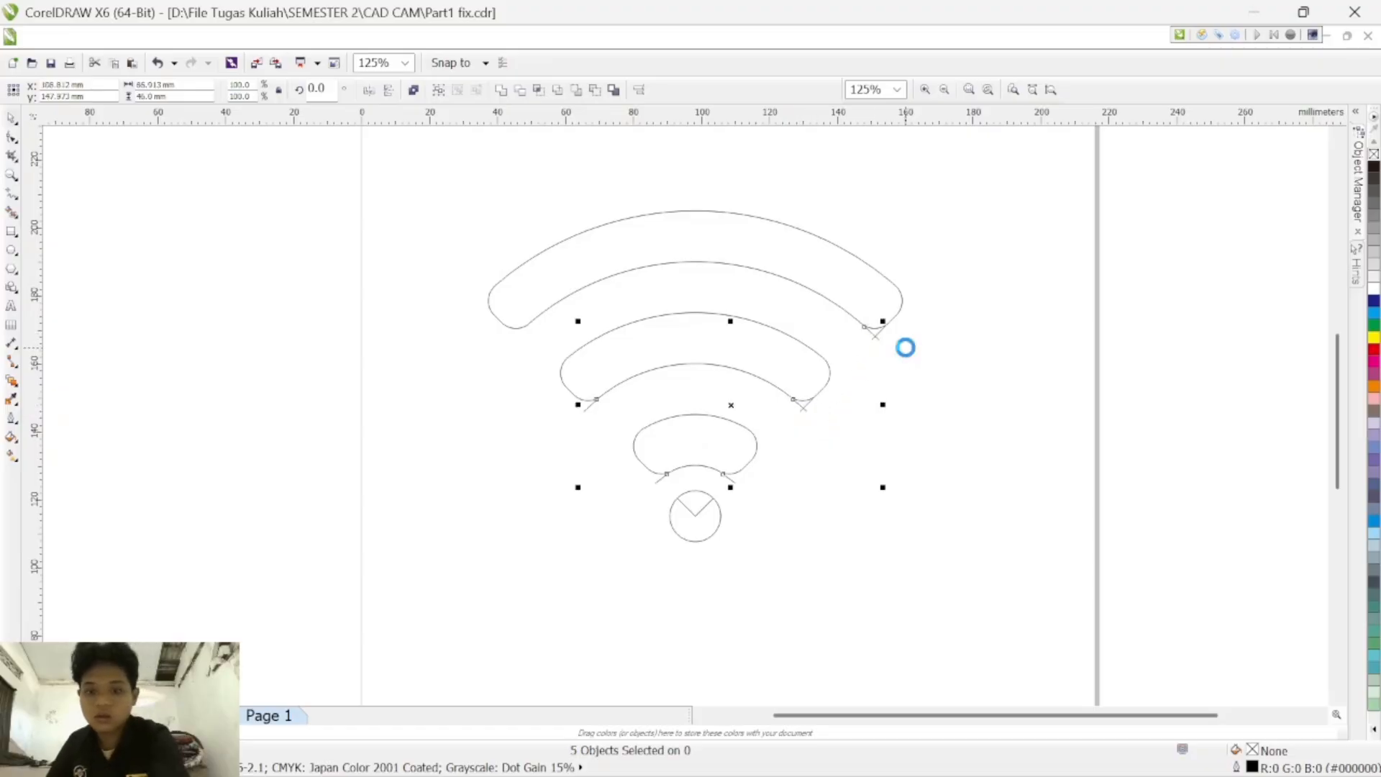
# Step: Delete the last stubs at the right ends of the outer and middle arcs and both radial lines inside the circle
pyautogui.click(873, 336)
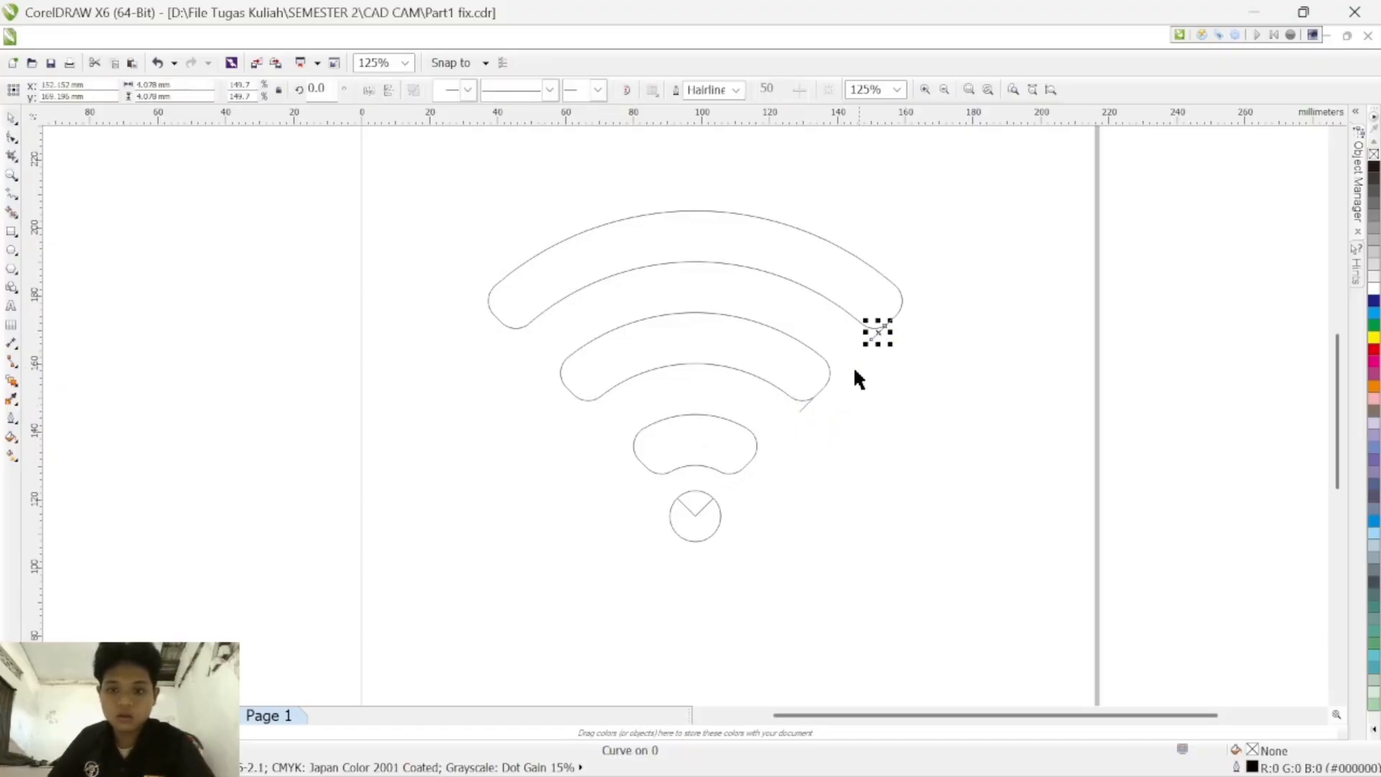
pyautogui.keyDown('shift'); pyautogui.click(807, 404); pyautogui.keyUp('shift')
pyautogui.keyDown('shift'); pyautogui.click(697, 512); pyautogui.keyUp('shift')
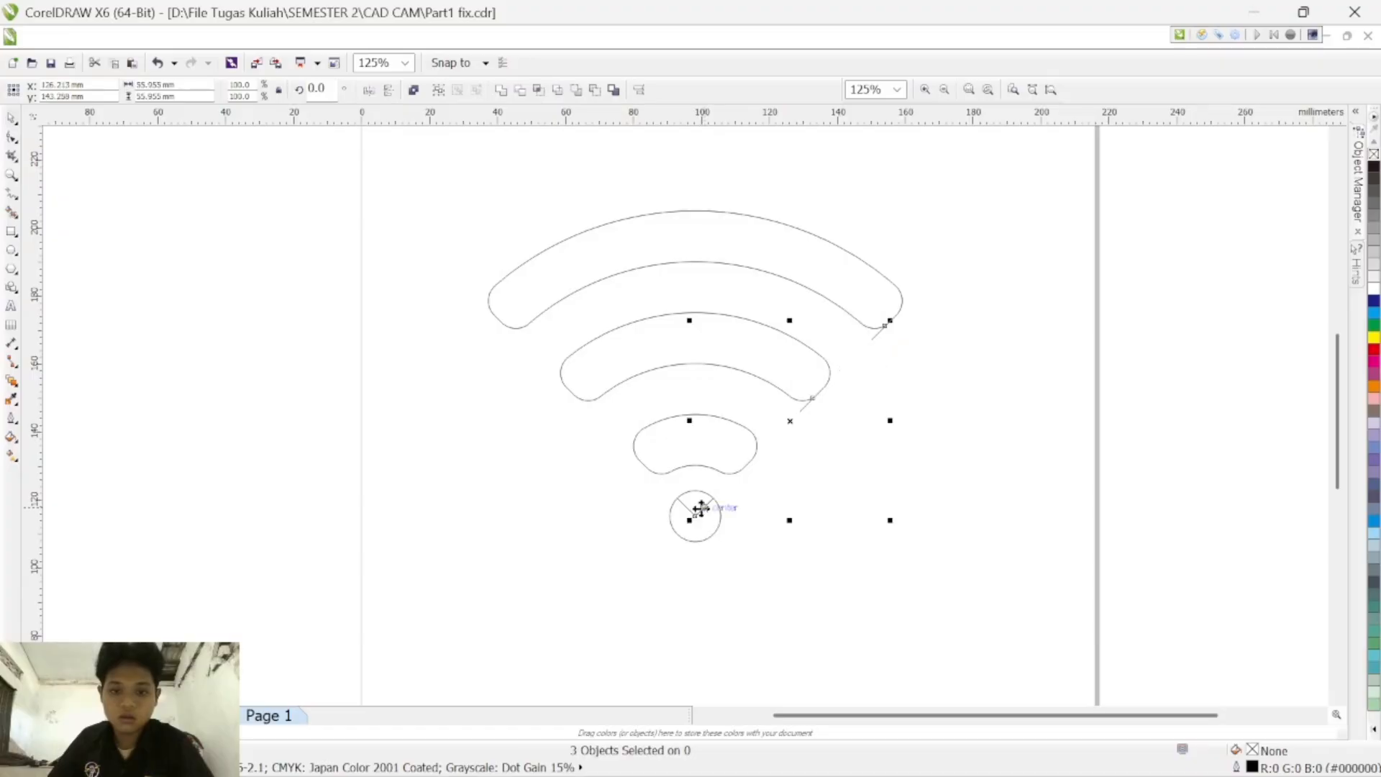
pyautogui.keyDown('shift'); pyautogui.click(686, 506); pyautogui.keyUp('shift')
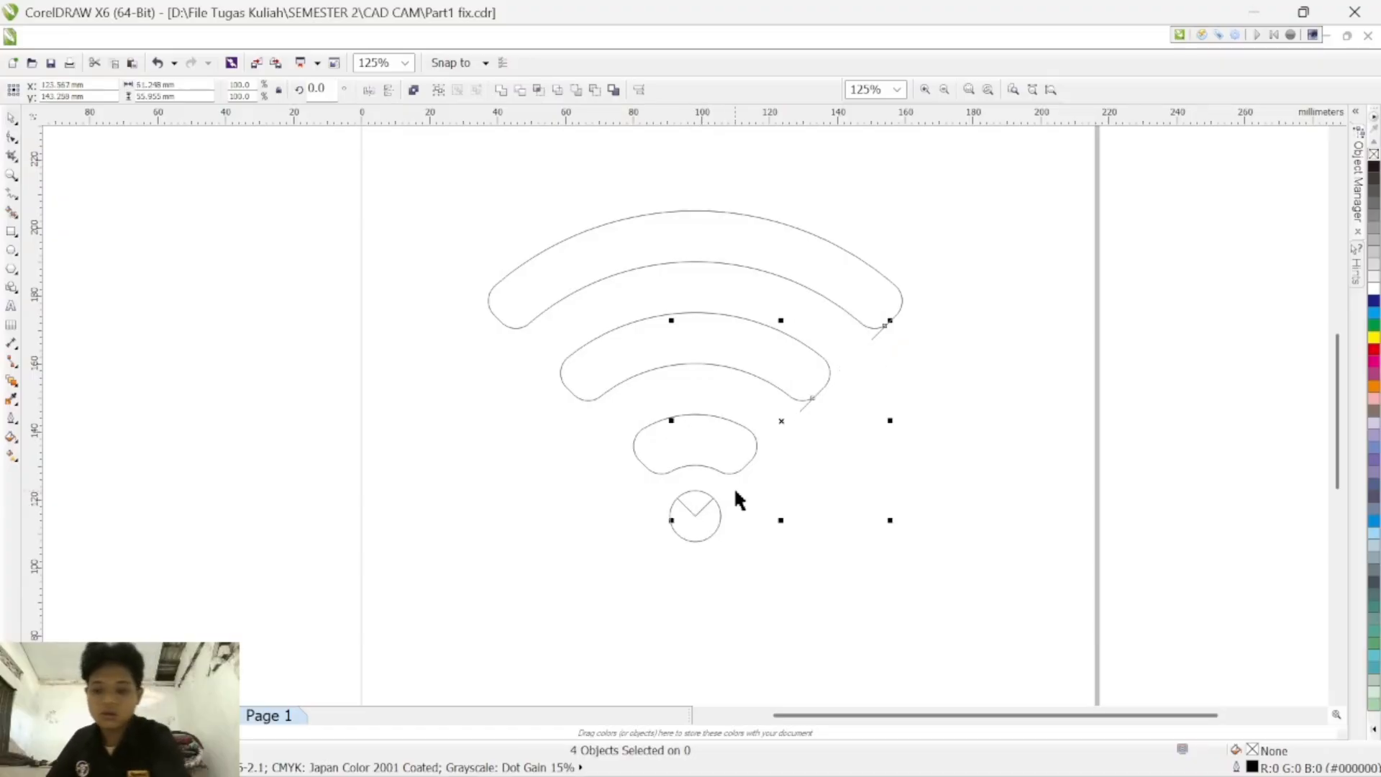
pyautogui.press('Delete')
# Step: Select all the cleaned Wi-Fi outlines and open the laser engraving manager in Engraving style for them
pyautogui.scroll(1, 770, 421)
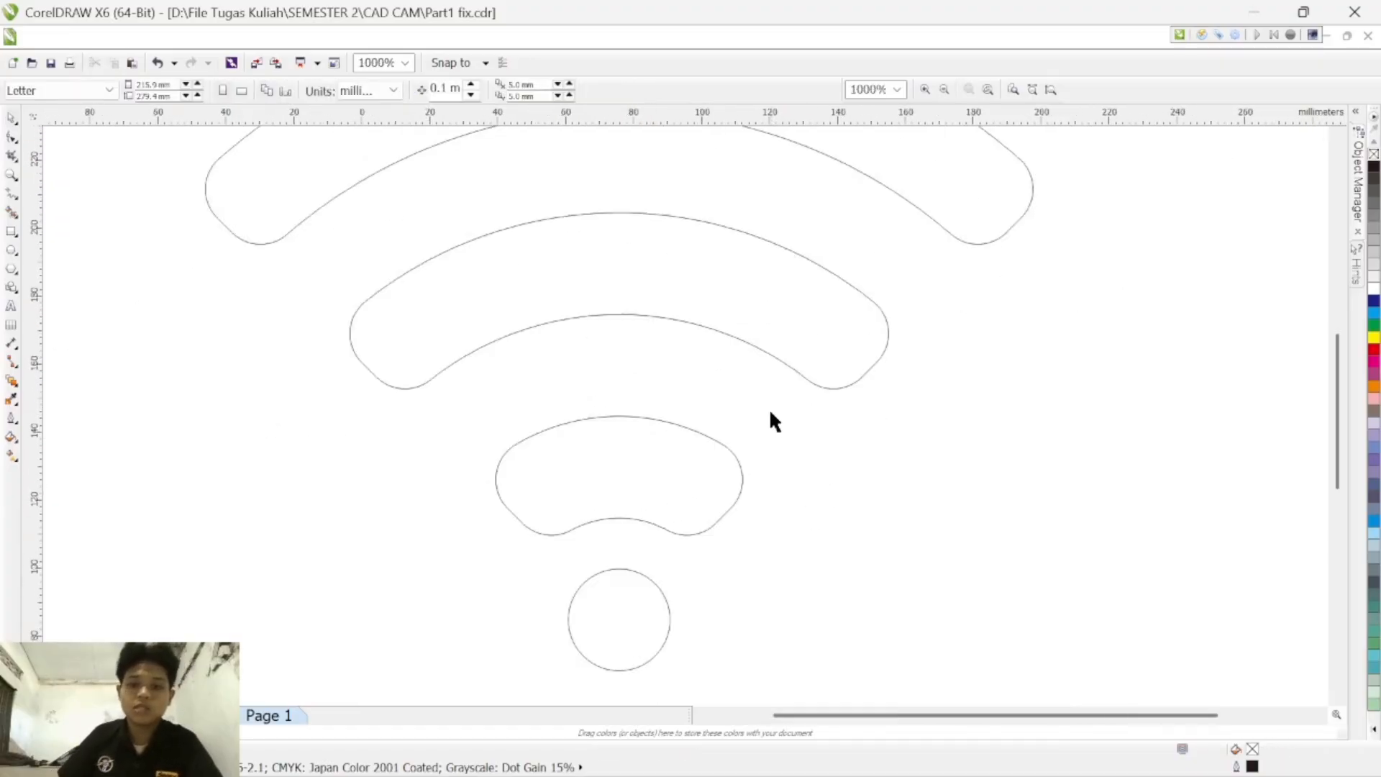
pyautogui.scroll(-4, 763, 399)
pyautogui.scroll(4, 748, 403)
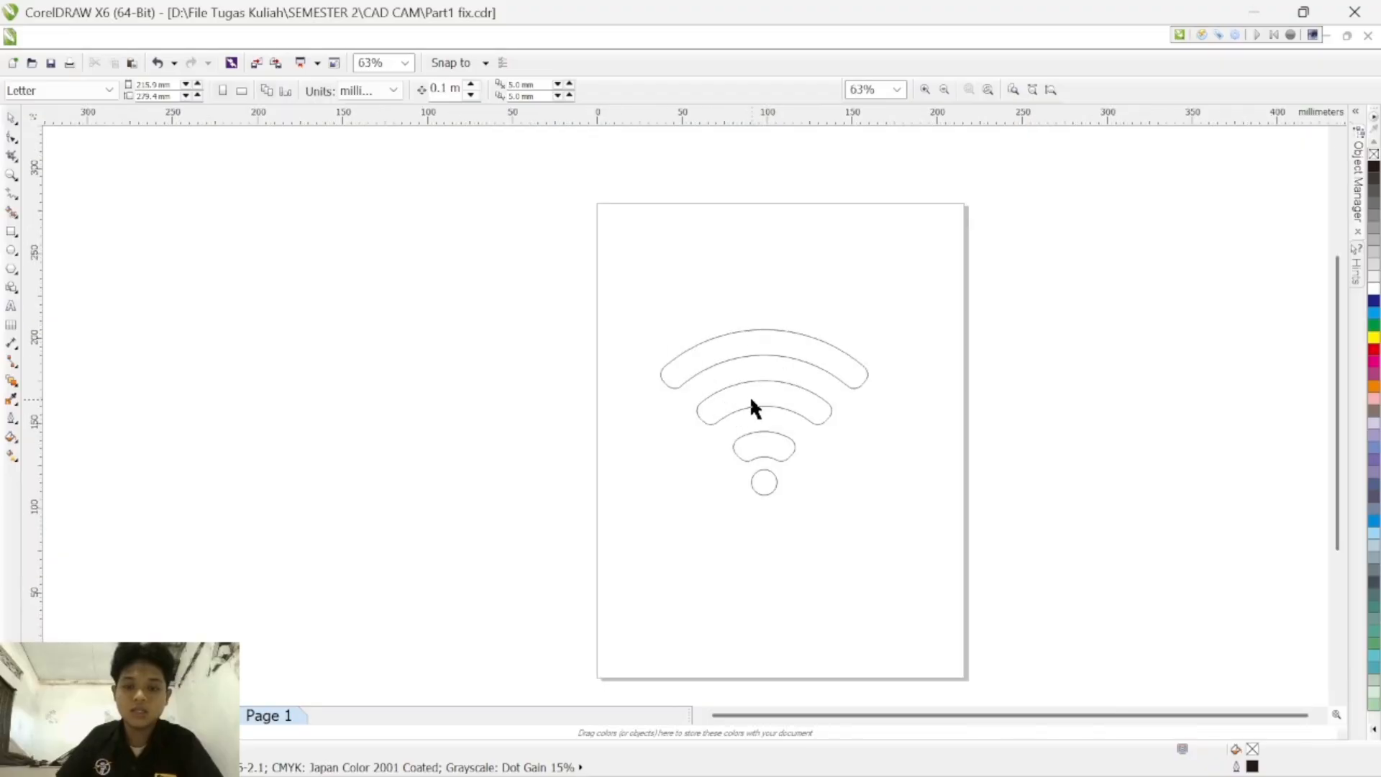
pyautogui.scroll(-4, 801, 398)
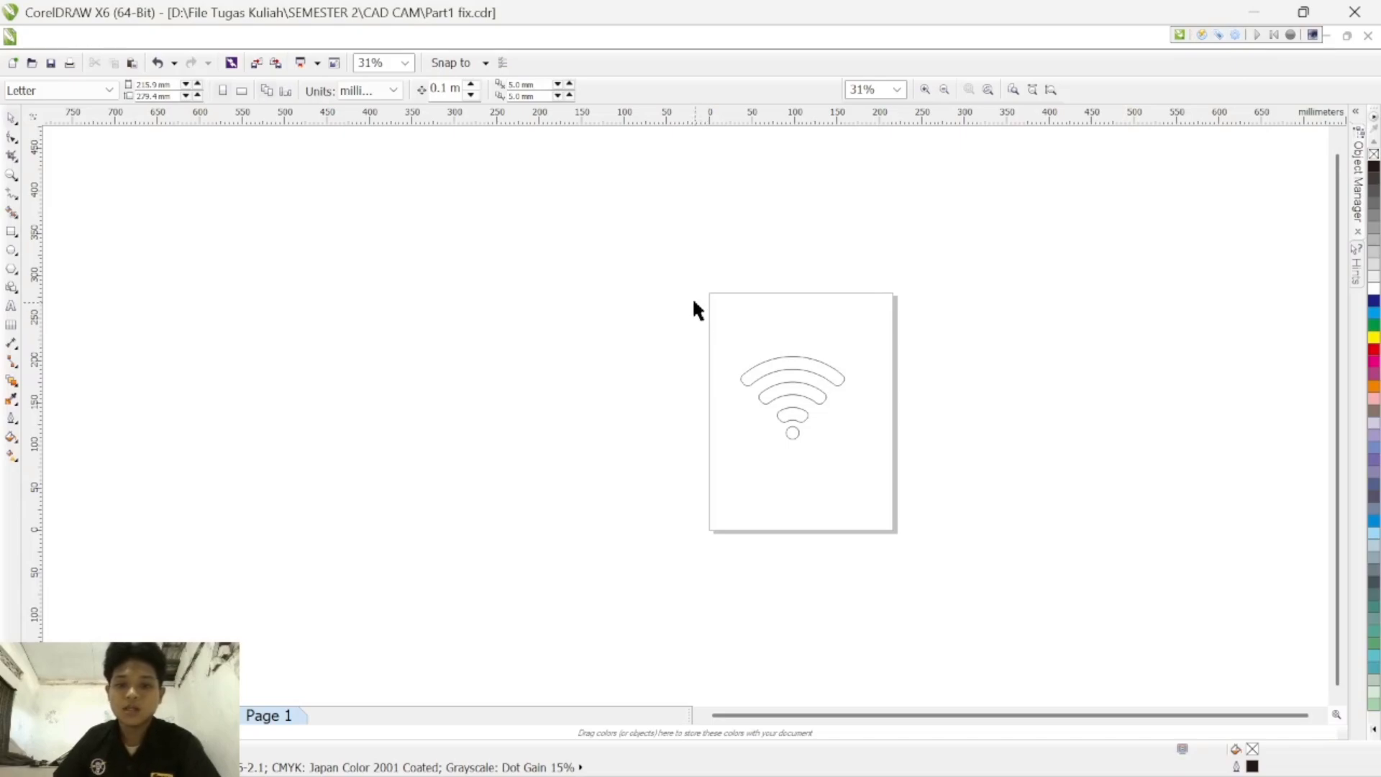
pyautogui.moveTo(693, 302)
pyautogui.mouseDown()
pyautogui.moveTo(913, 472)
pyautogui.moveTo(903, 487)
pyautogui.moveTo(890, 477)
pyautogui.mouseUp()
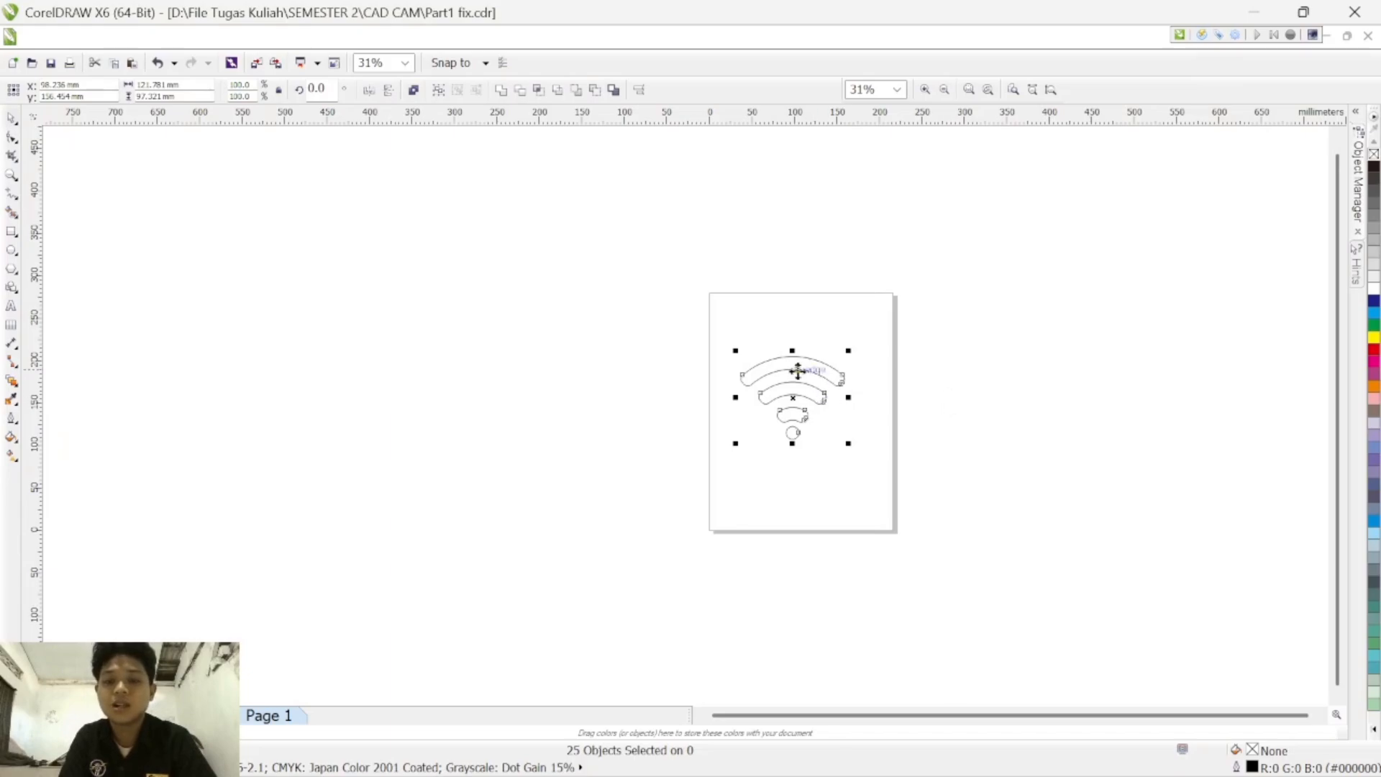
pyautogui.scroll(7, 755, 388)
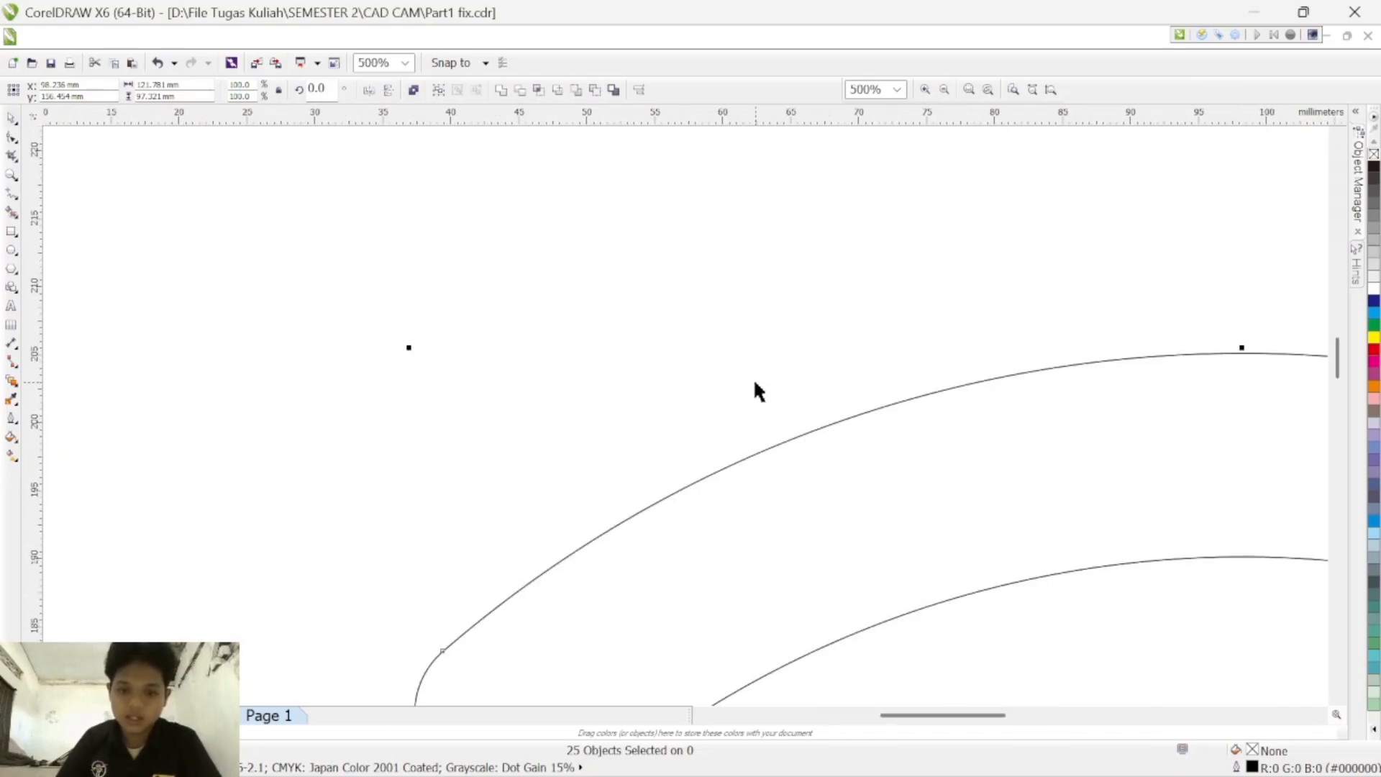
pyautogui.scroll(-3, 727, 481)
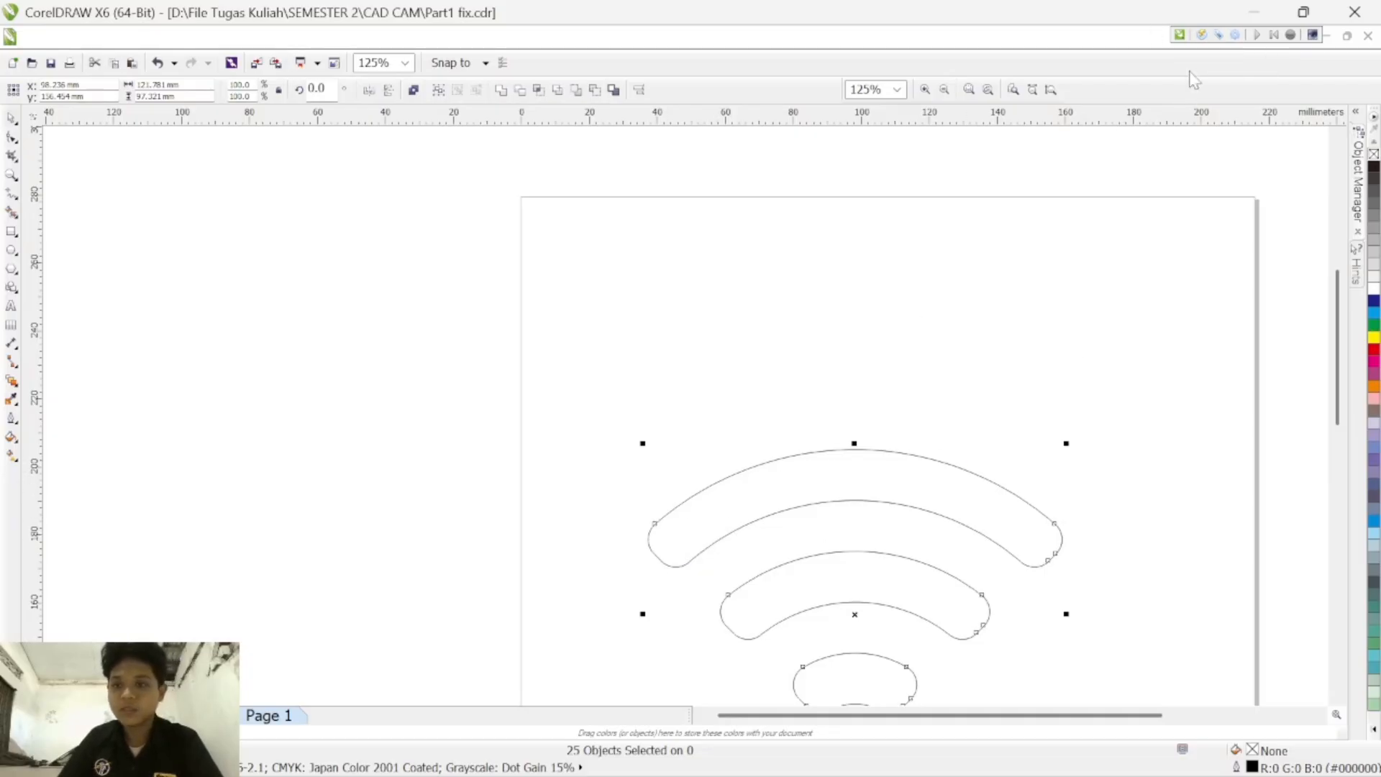
pyautogui.click(1202, 36)
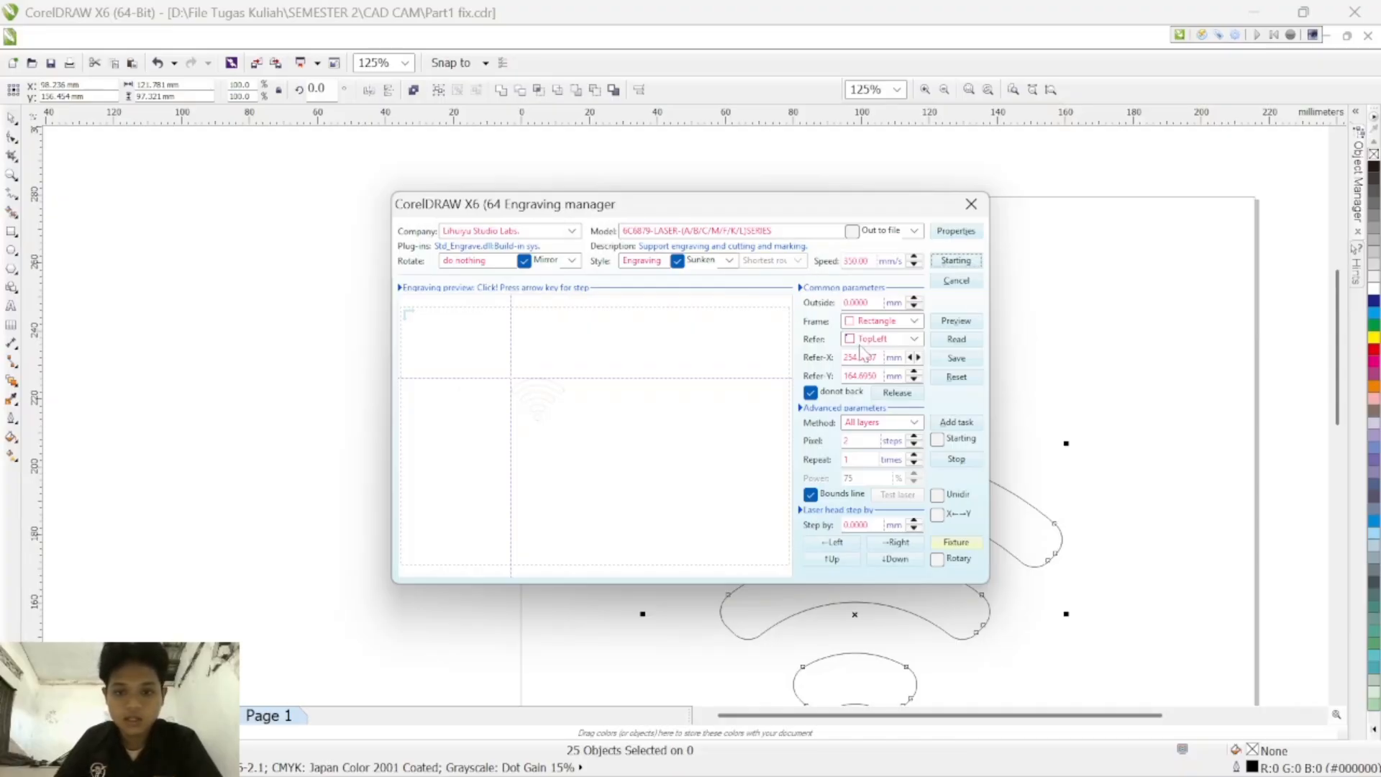
pyautogui.moveTo(838, 208); pyautogui.dragTo(773, 191)
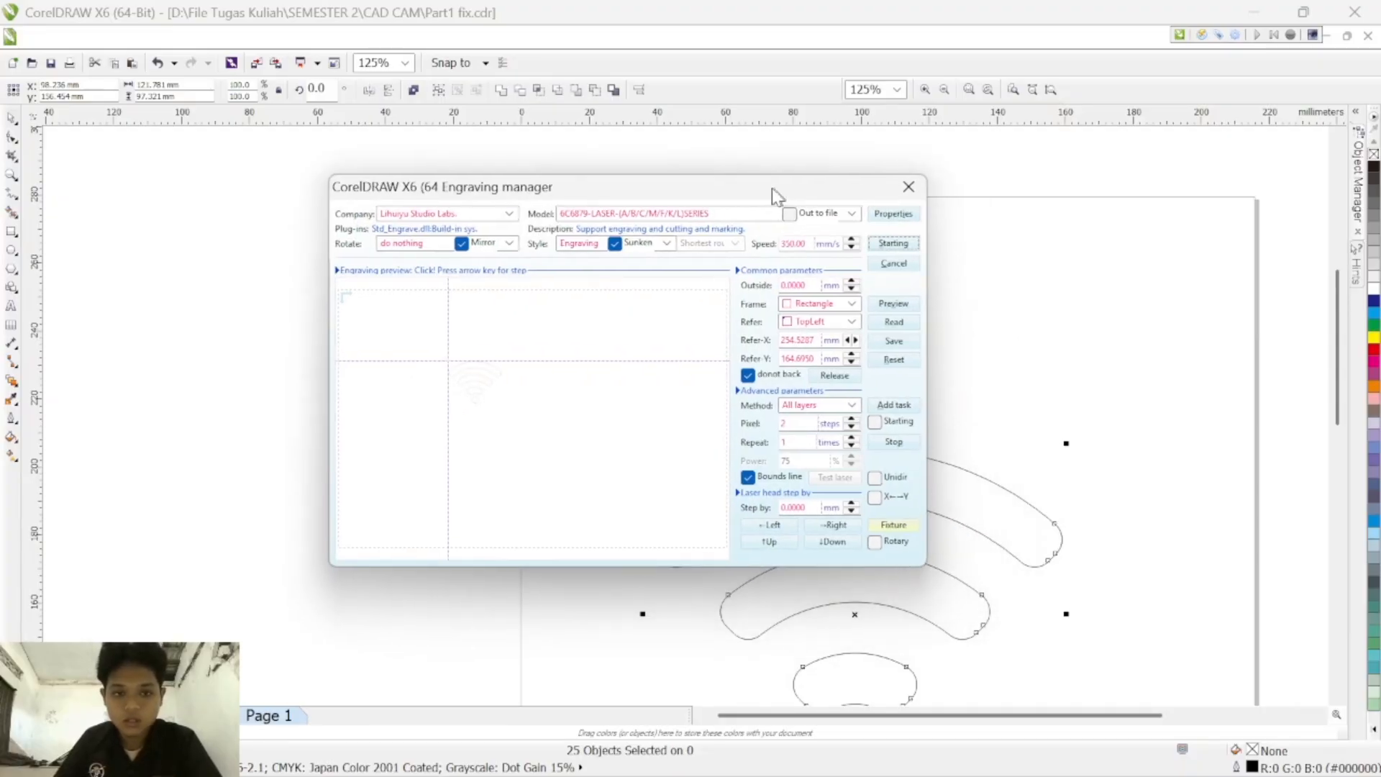
pyautogui.doubleClick(791, 243)
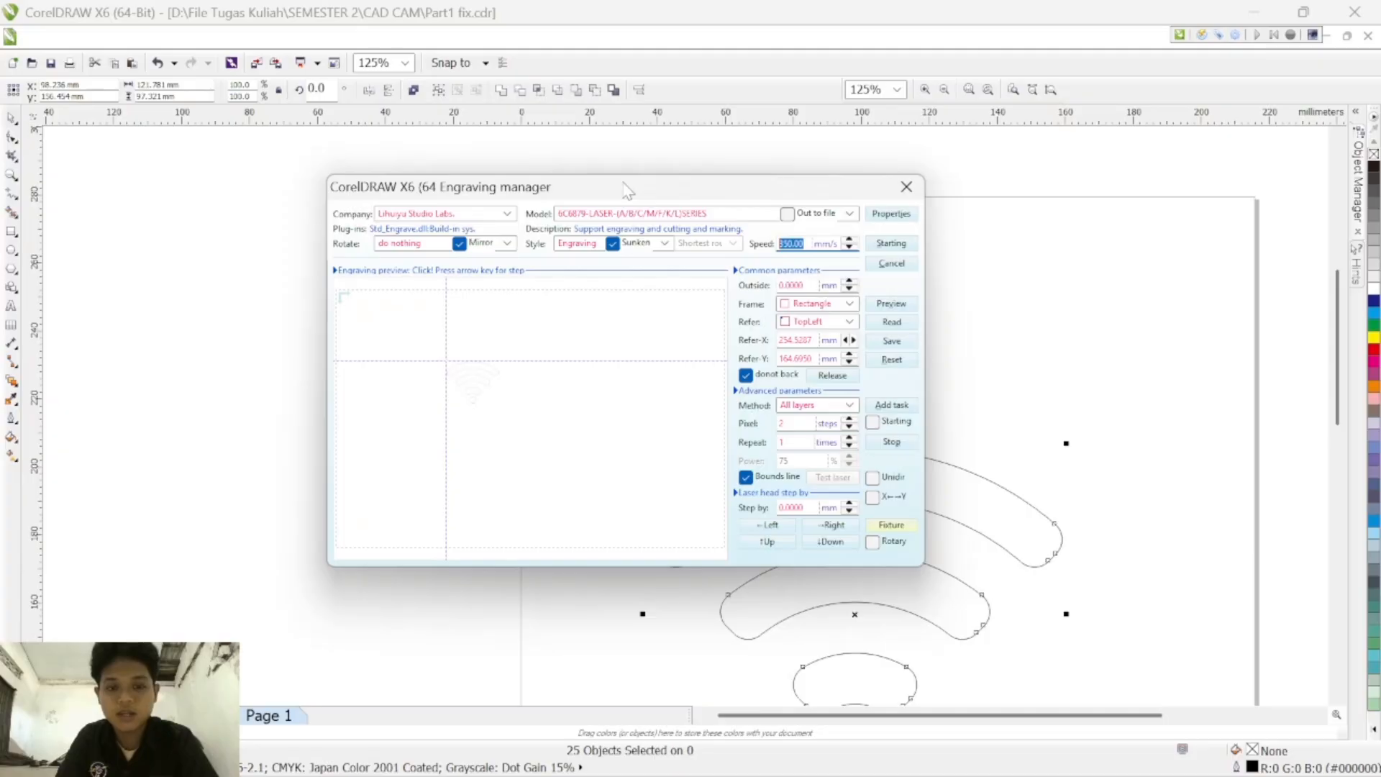
pyautogui.moveTo(624, 189); pyautogui.dragTo(657, 184)
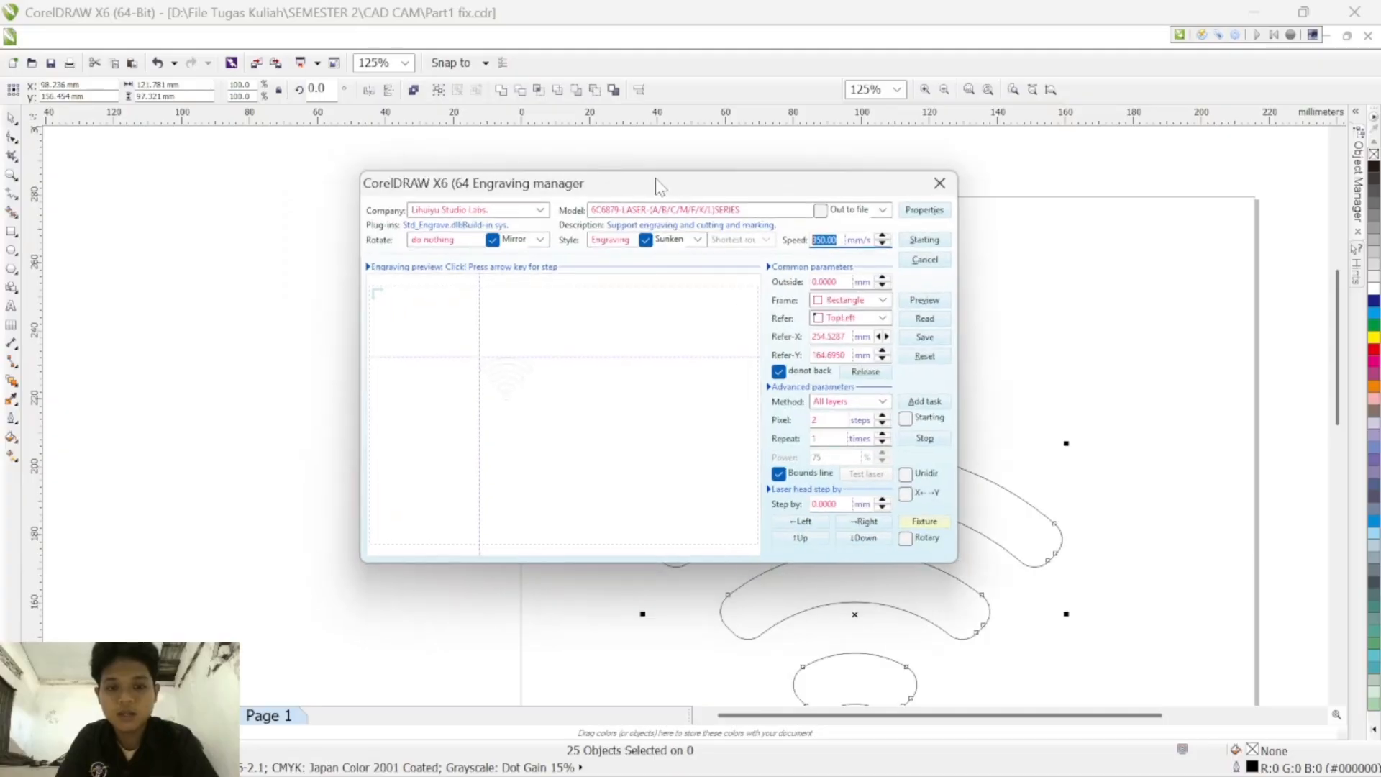
# Step: Reposition the Wi-Fi symbol in the engraving preview to Refer-X 71.5342 mm and Refer-Y 141.4048 mm, and close the engraving manager
pyautogui.click(479, 368)
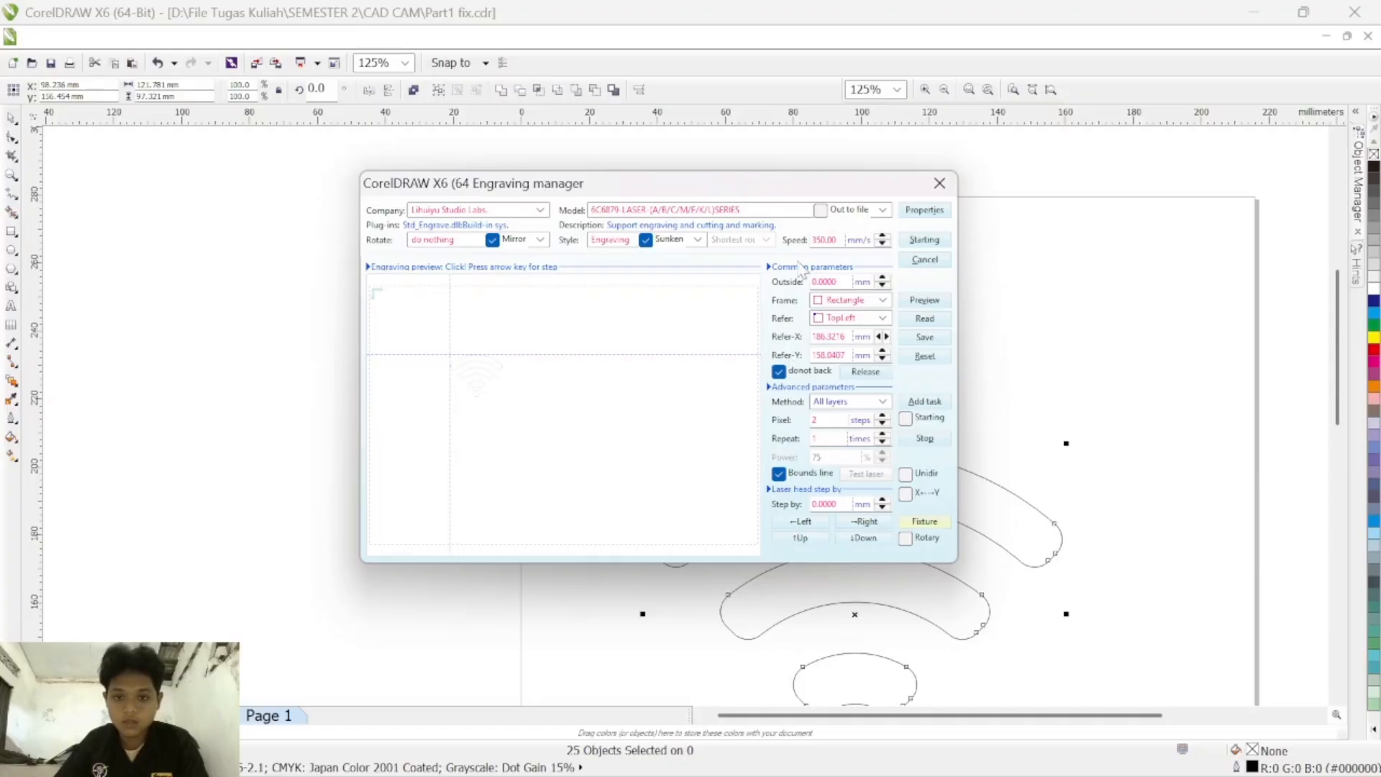
pyautogui.moveTo(493, 364); pyautogui.dragTo(477, 342)
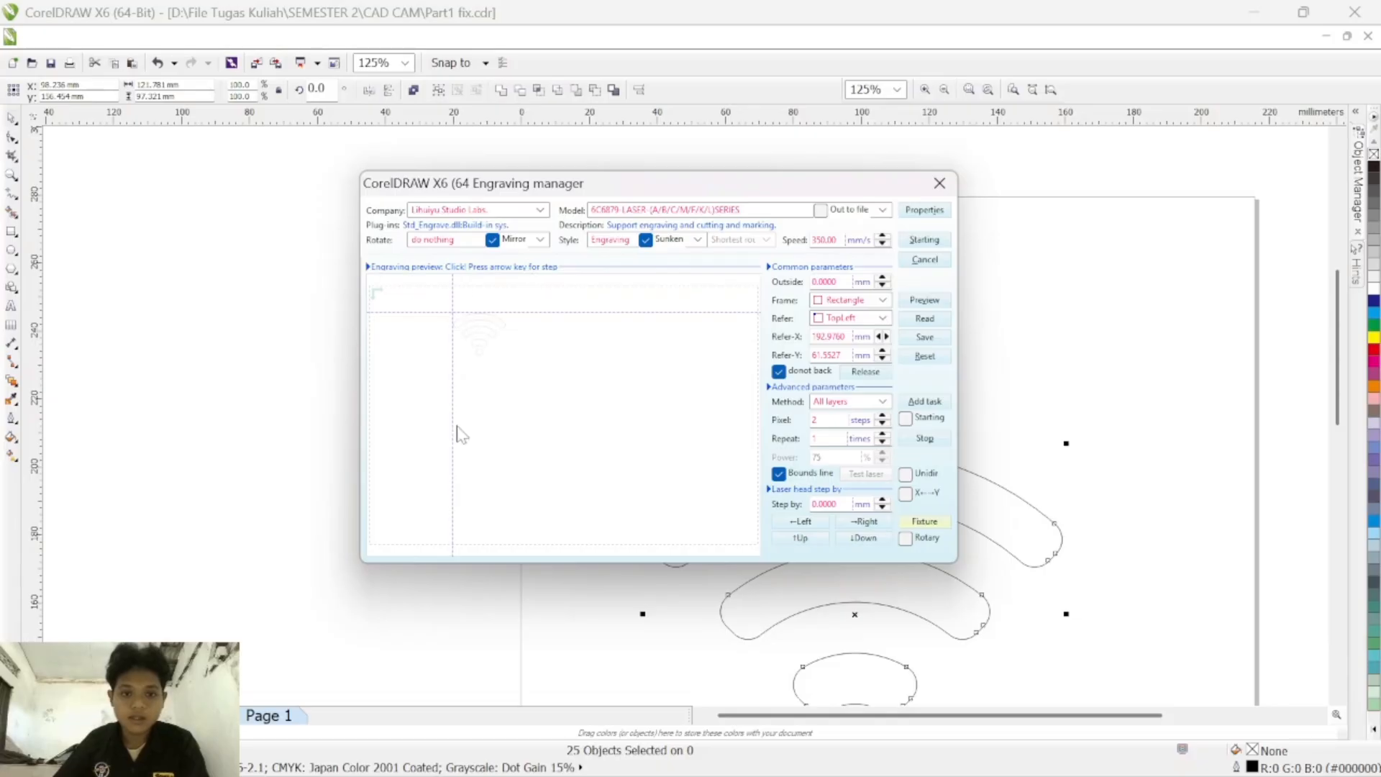
pyautogui.click(538, 321)
pyautogui.moveTo(538, 320); pyautogui.dragTo(396, 320)
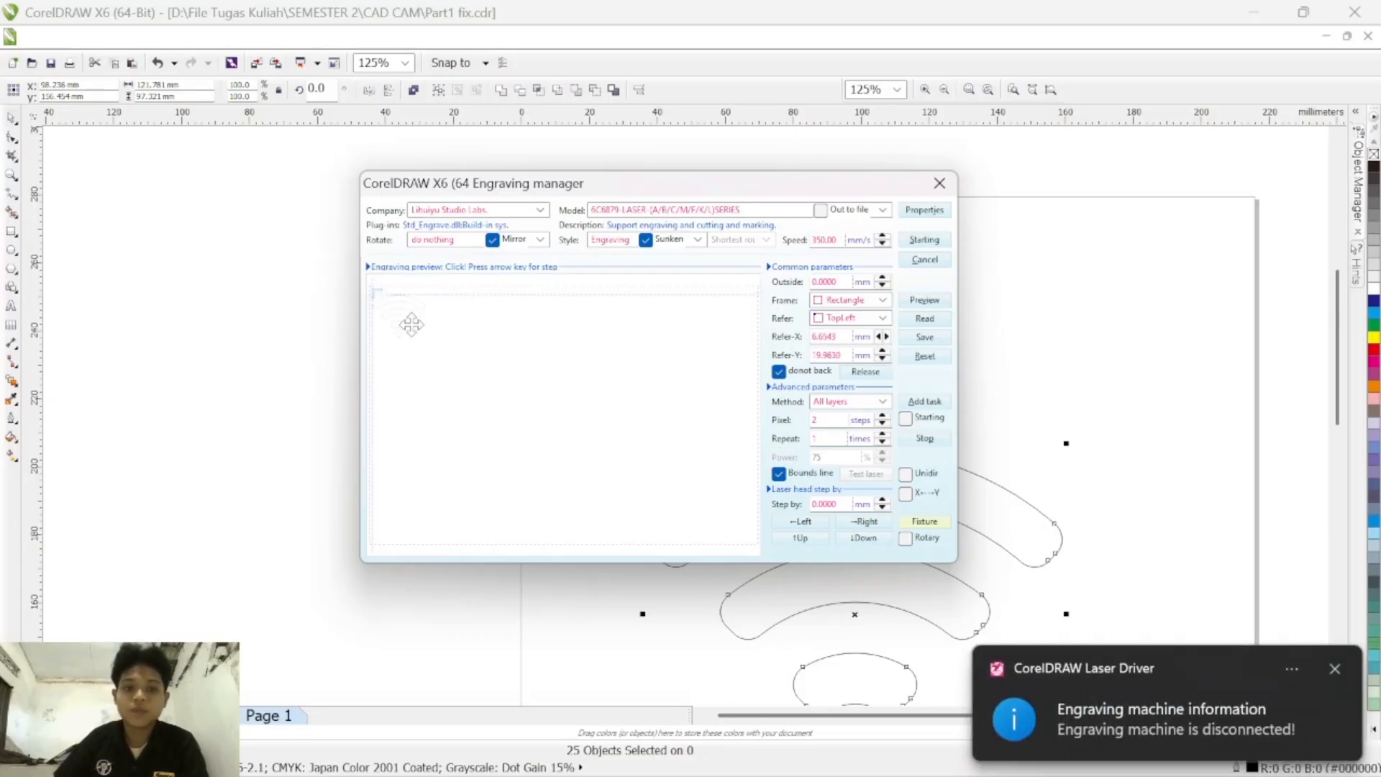
pyautogui.moveTo(412, 317); pyautogui.dragTo(599, 382)
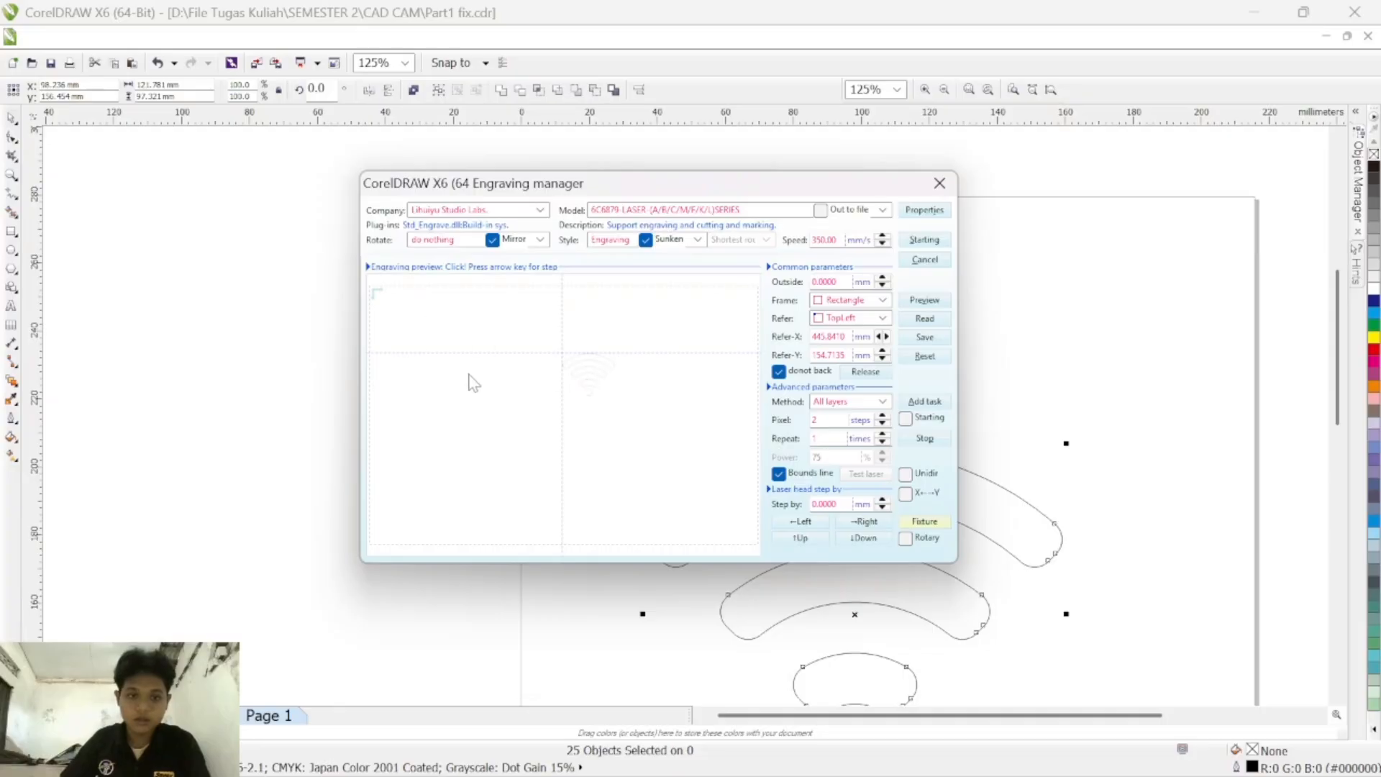
pyautogui.moveTo(586, 382); pyautogui.dragTo(507, 329)
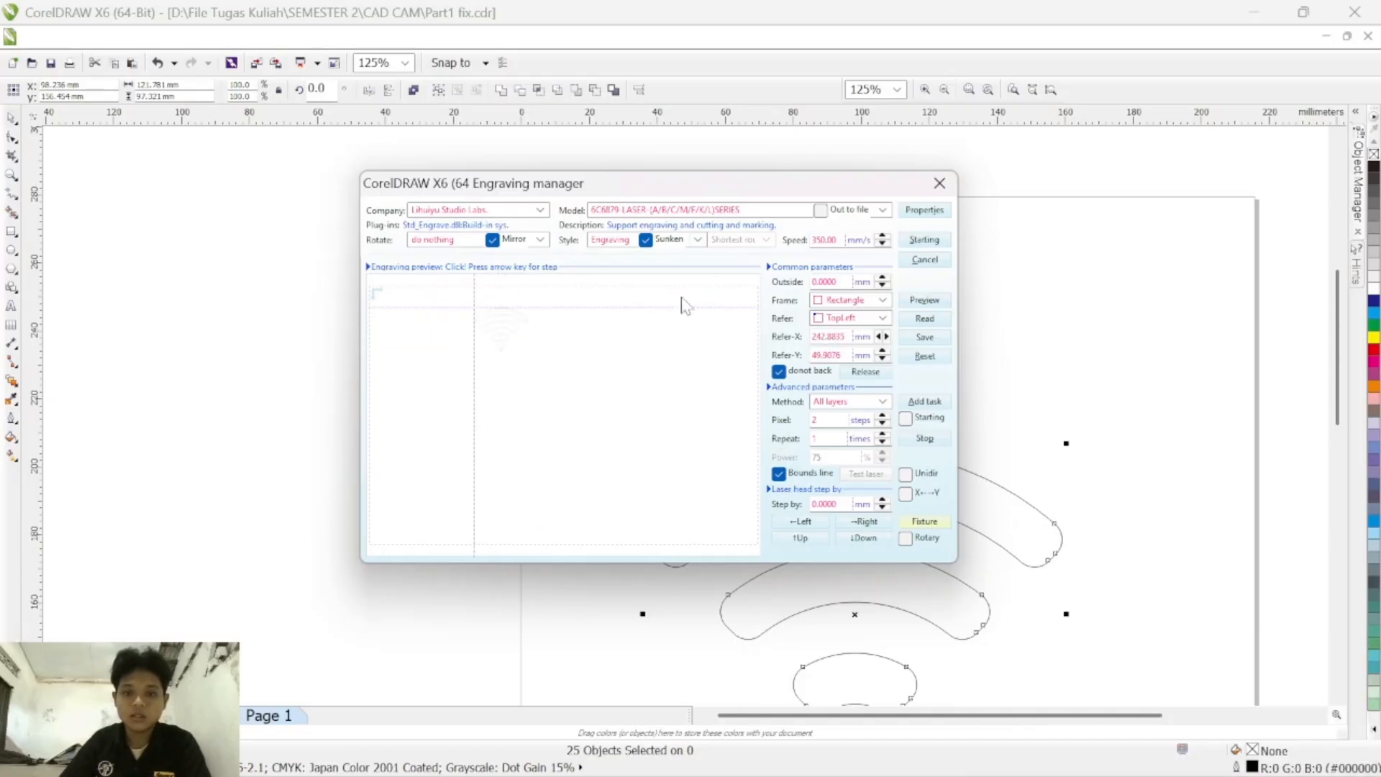
pyautogui.moveTo(481, 322); pyautogui.dragTo(408, 361)
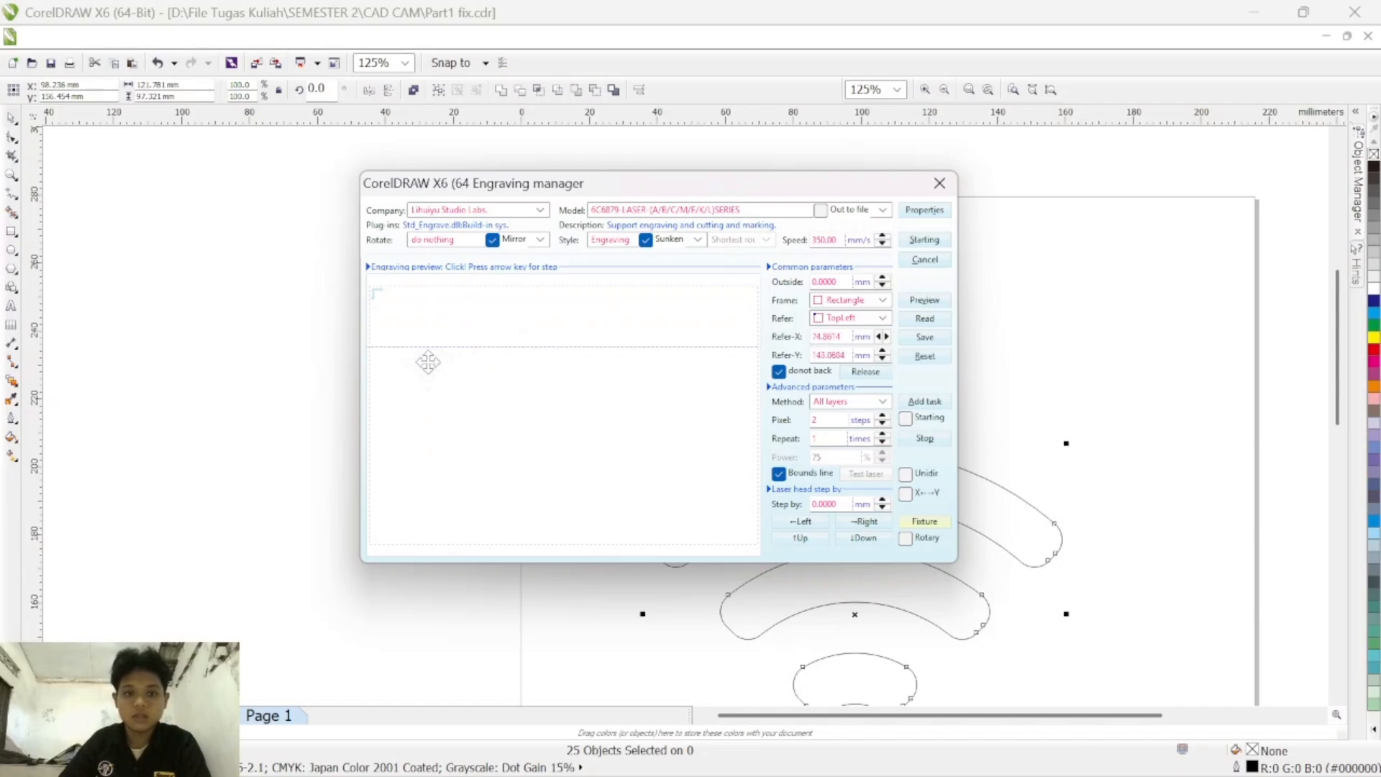
pyautogui.click(540, 240)
pyautogui.click(539, 239)
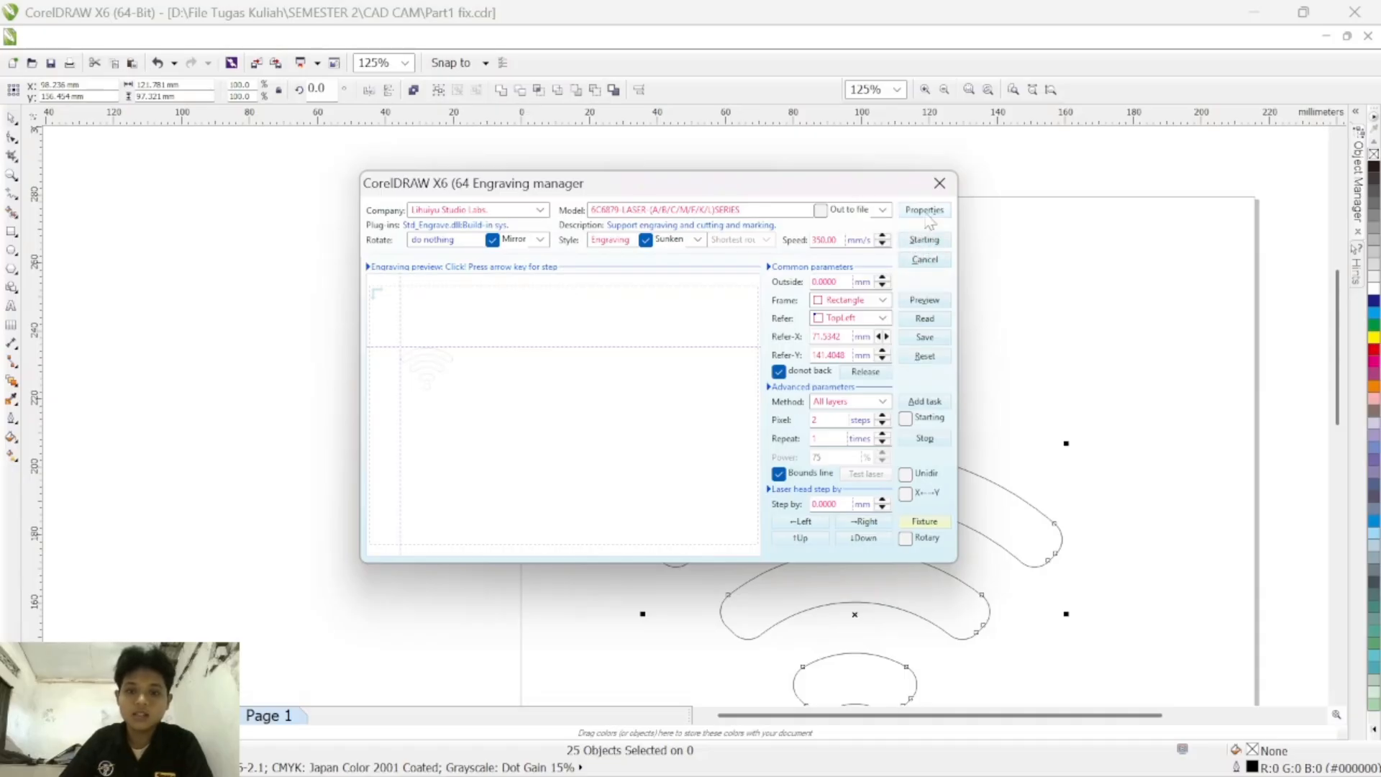
pyautogui.click(940, 184)
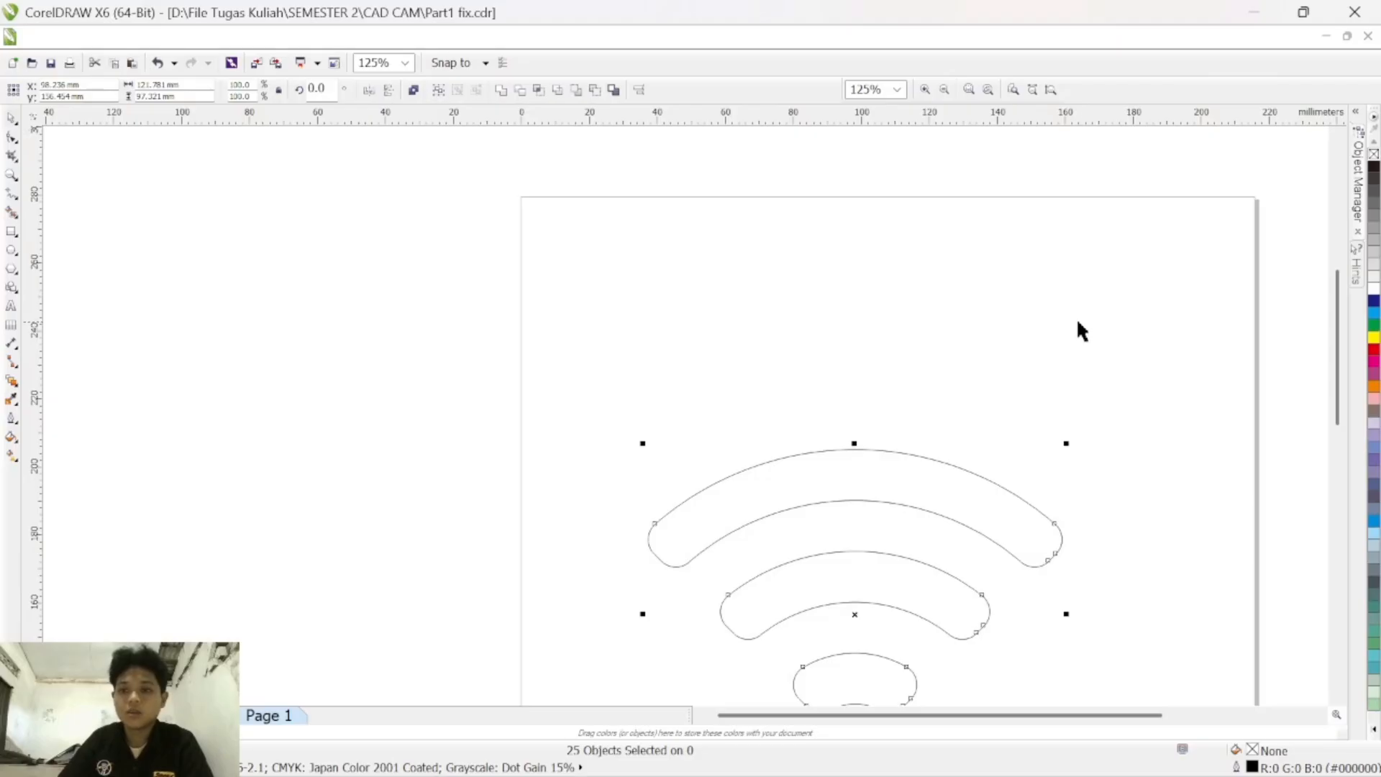
# Step: Deselect the Wi-Fi outlines and open the laser manager in Cutting style
pyautogui.scroll(-5, 856, 252)
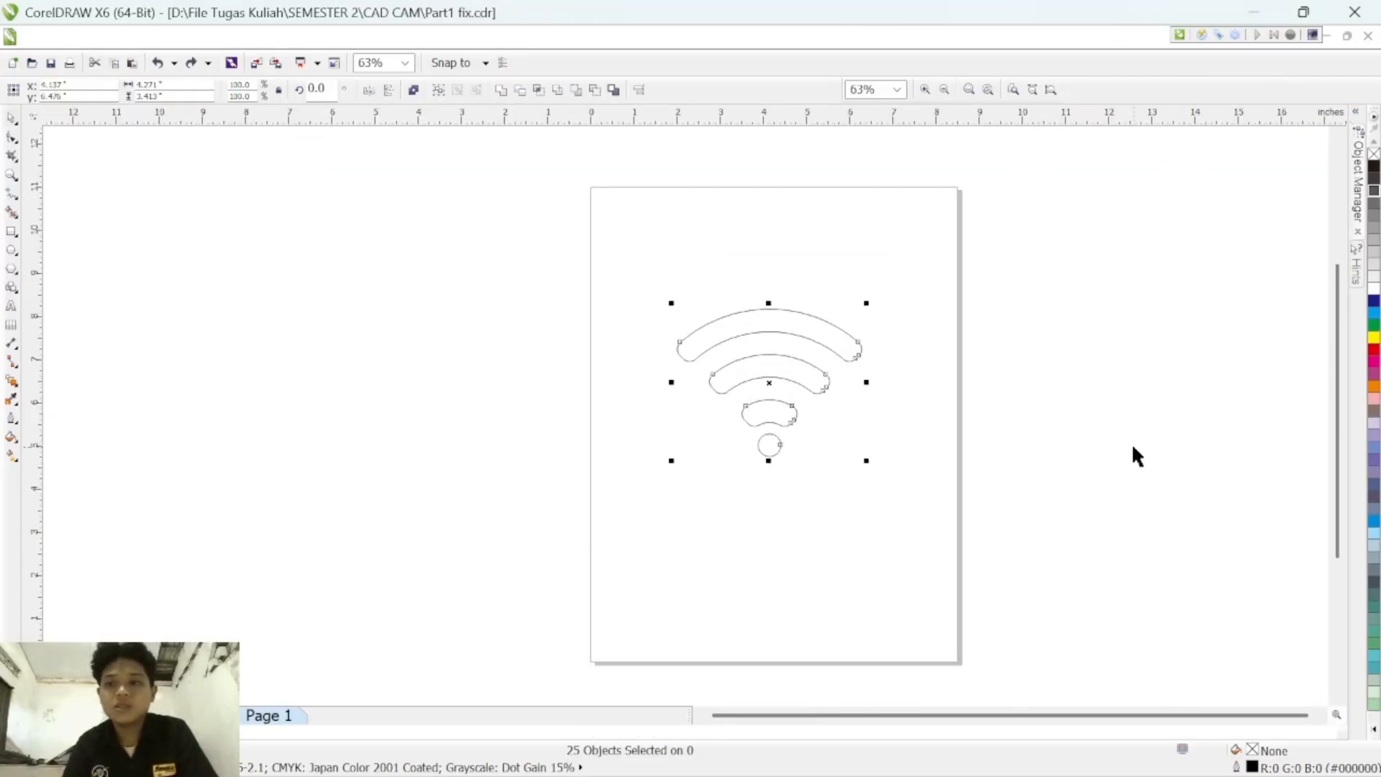
pyautogui.click(1024, 263)
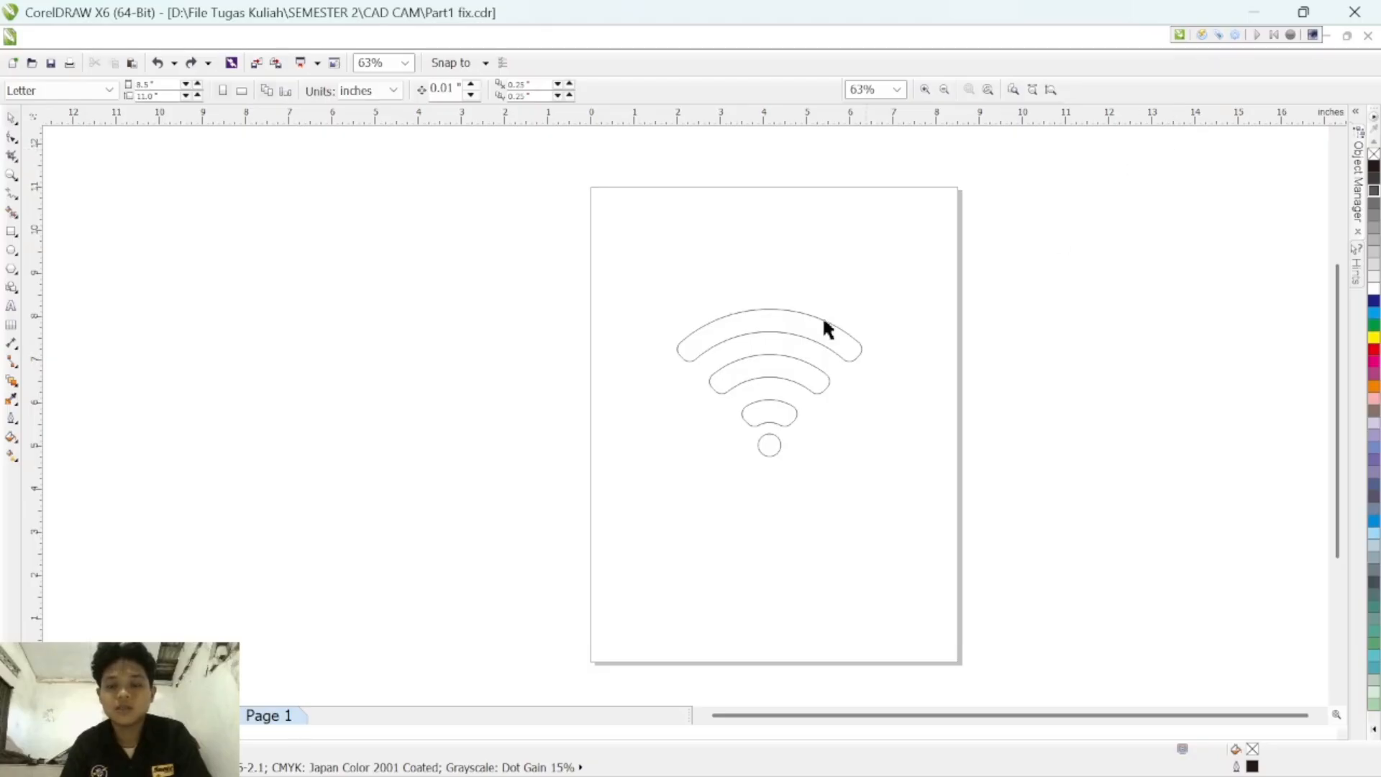
pyautogui.click(1220, 36)
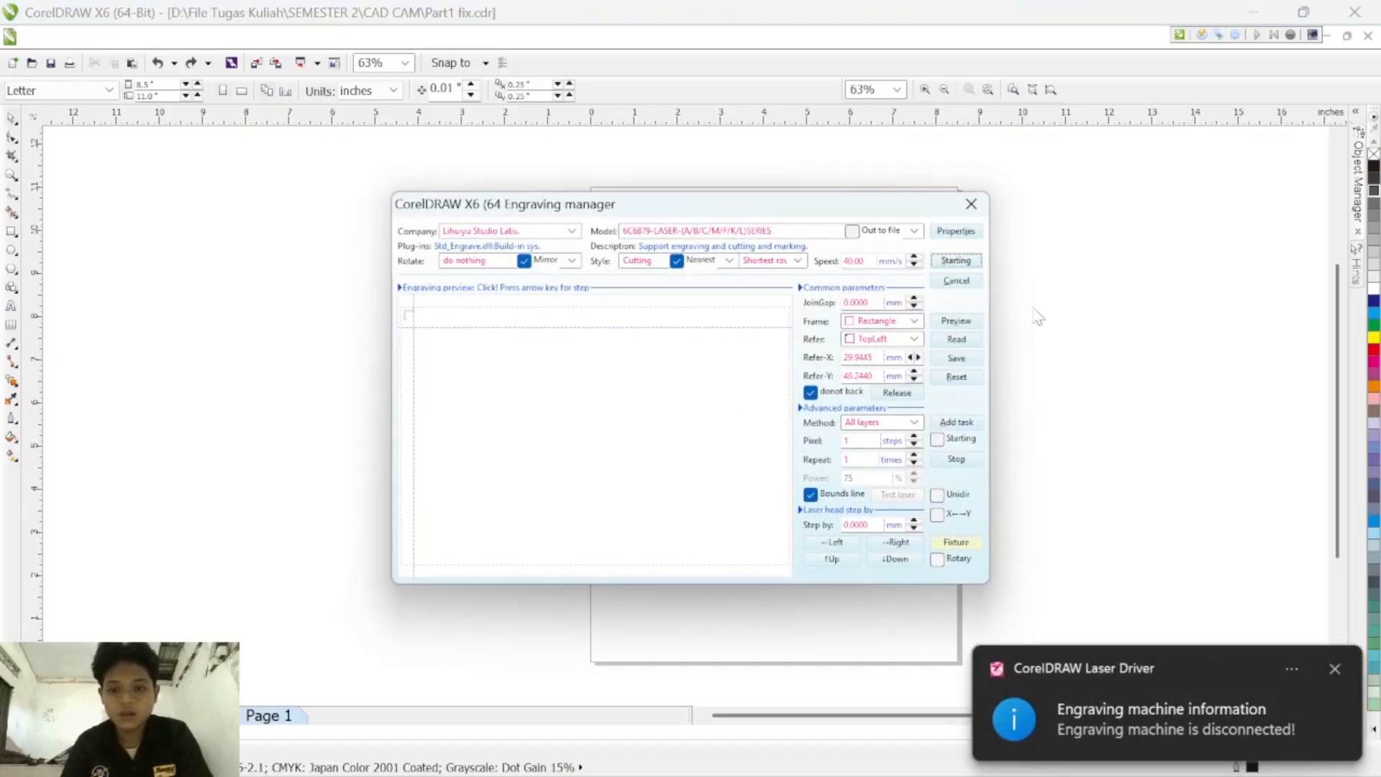
pyautogui.moveTo(807, 214); pyautogui.dragTo(780, 189)
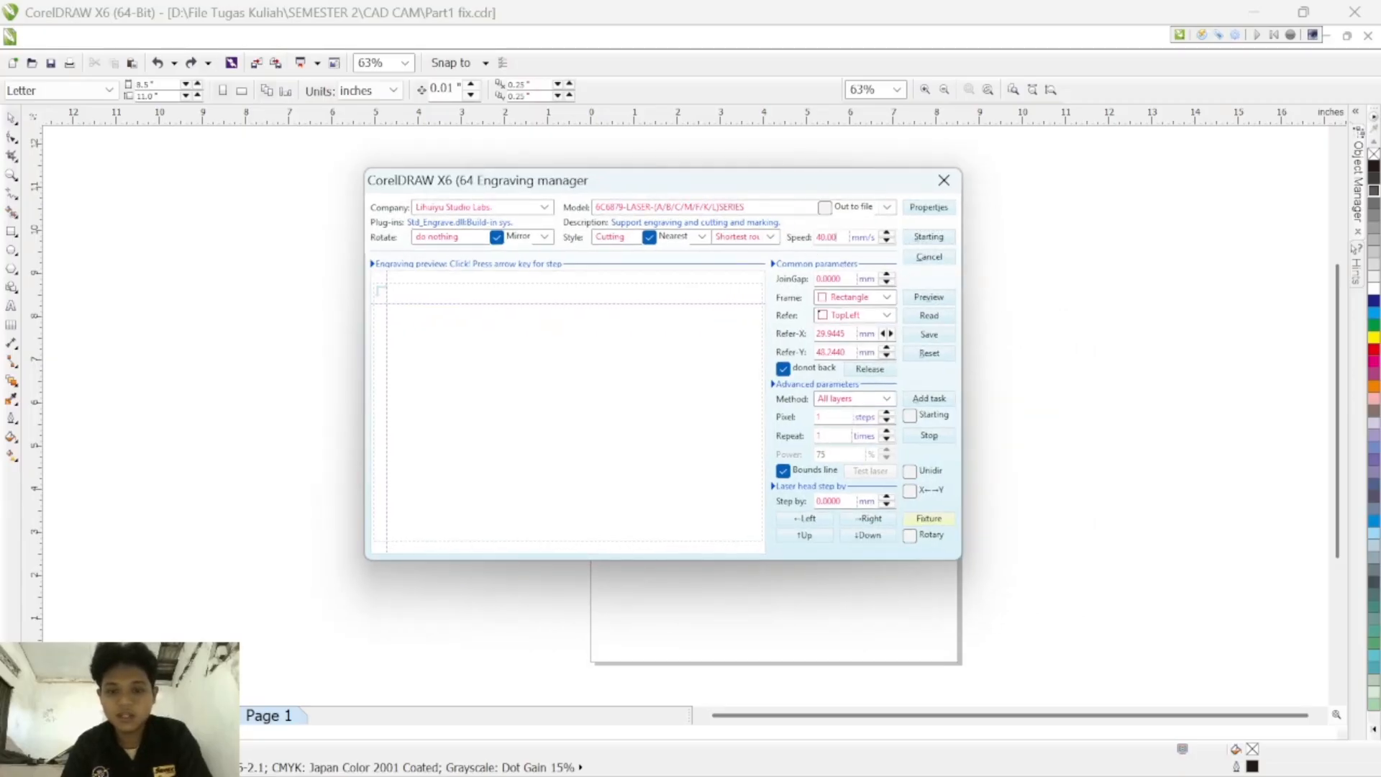
pyautogui.doubleClick(825, 237)
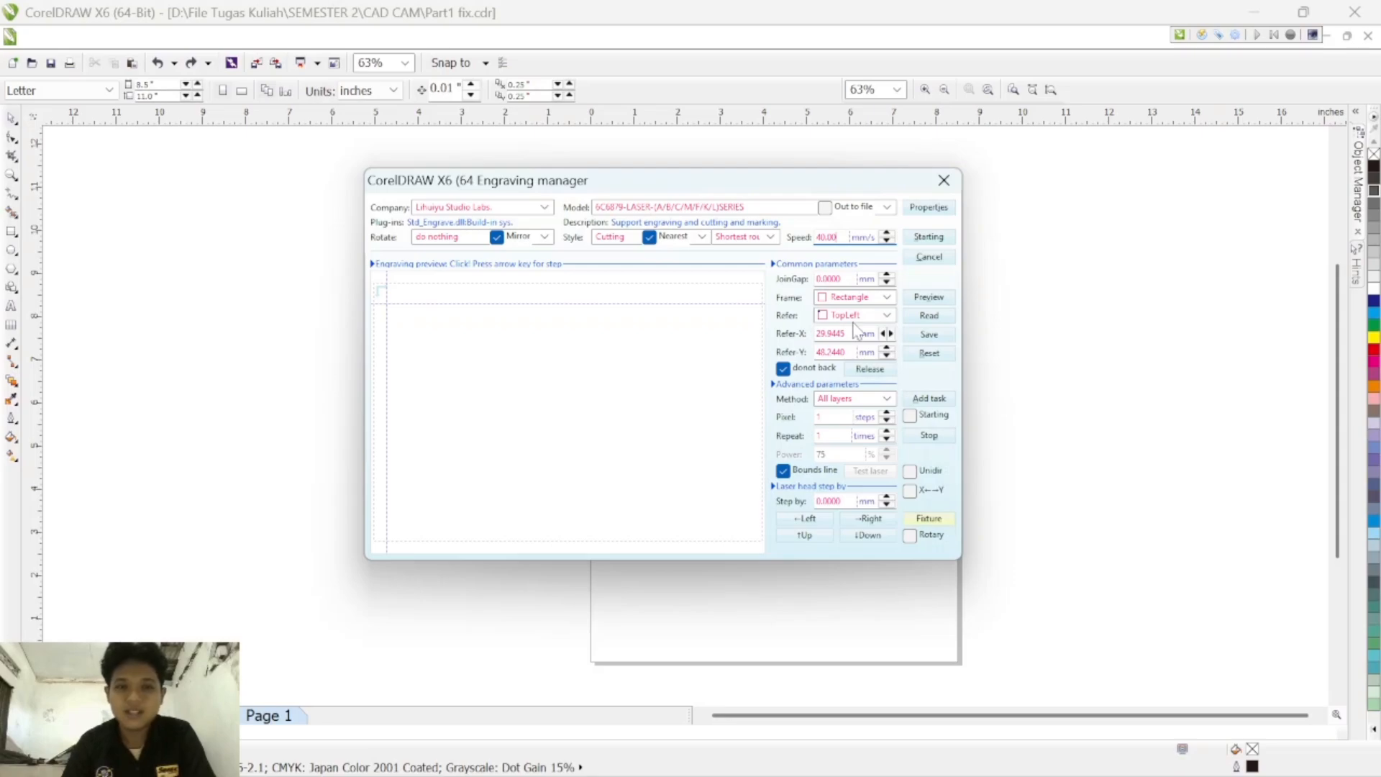
pyautogui.moveTo(716, 183); pyautogui.dragTo(754, 183)
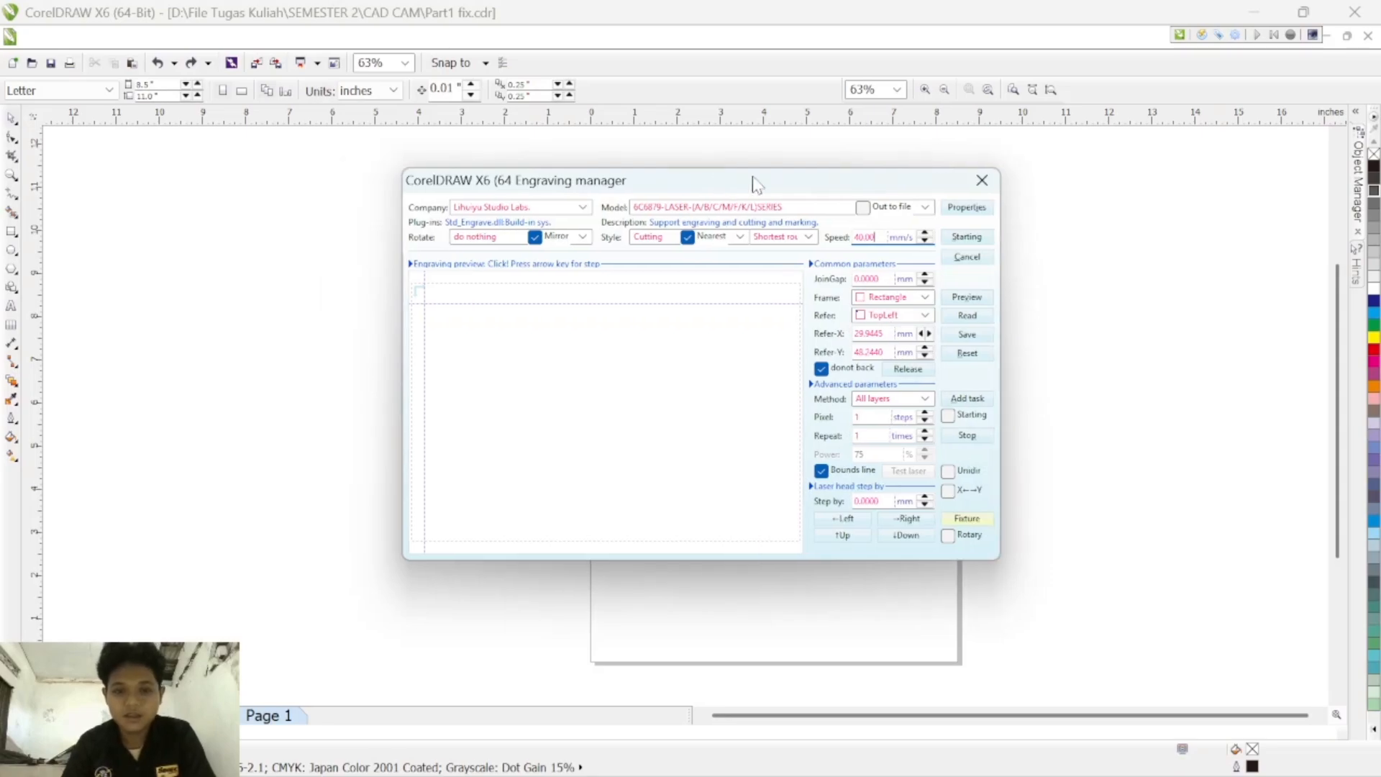
pyautogui.click(440, 317)
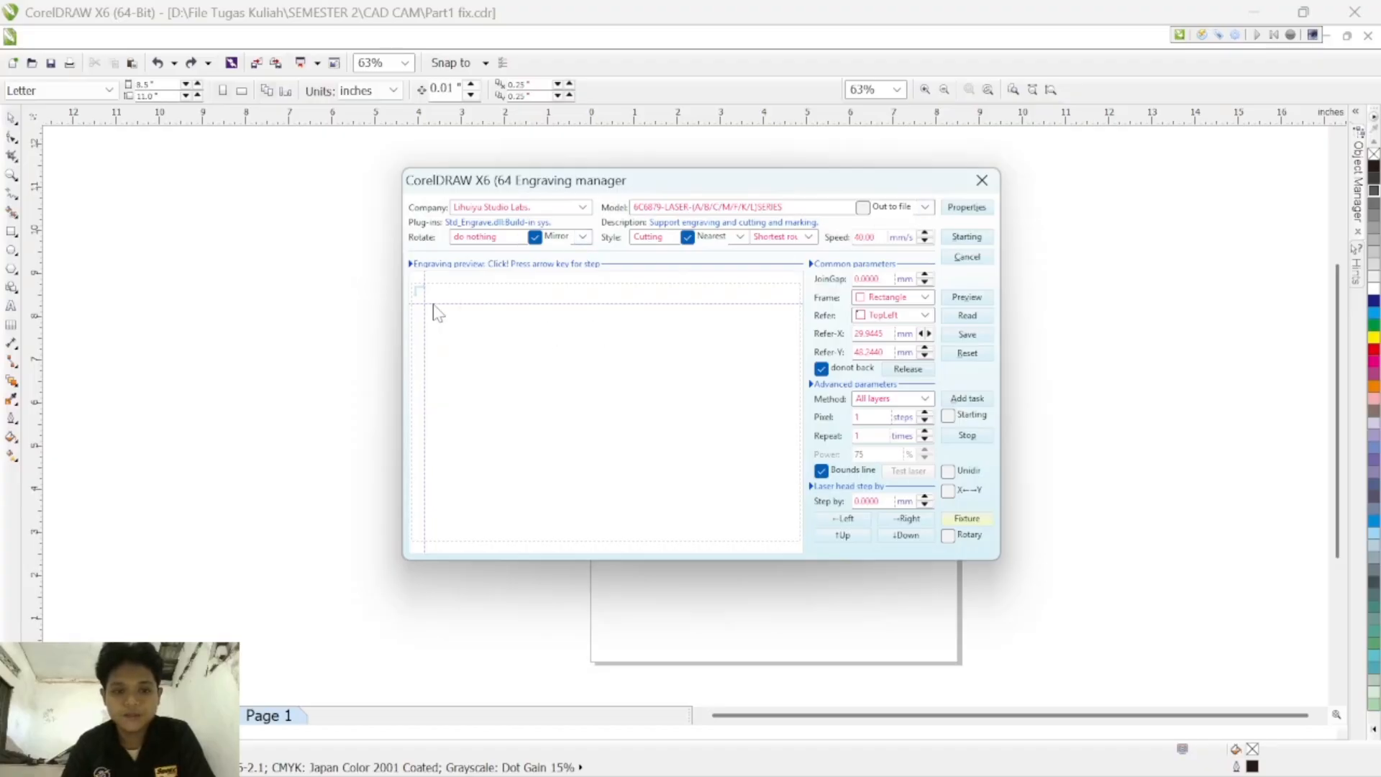
pyautogui.click(981, 180)
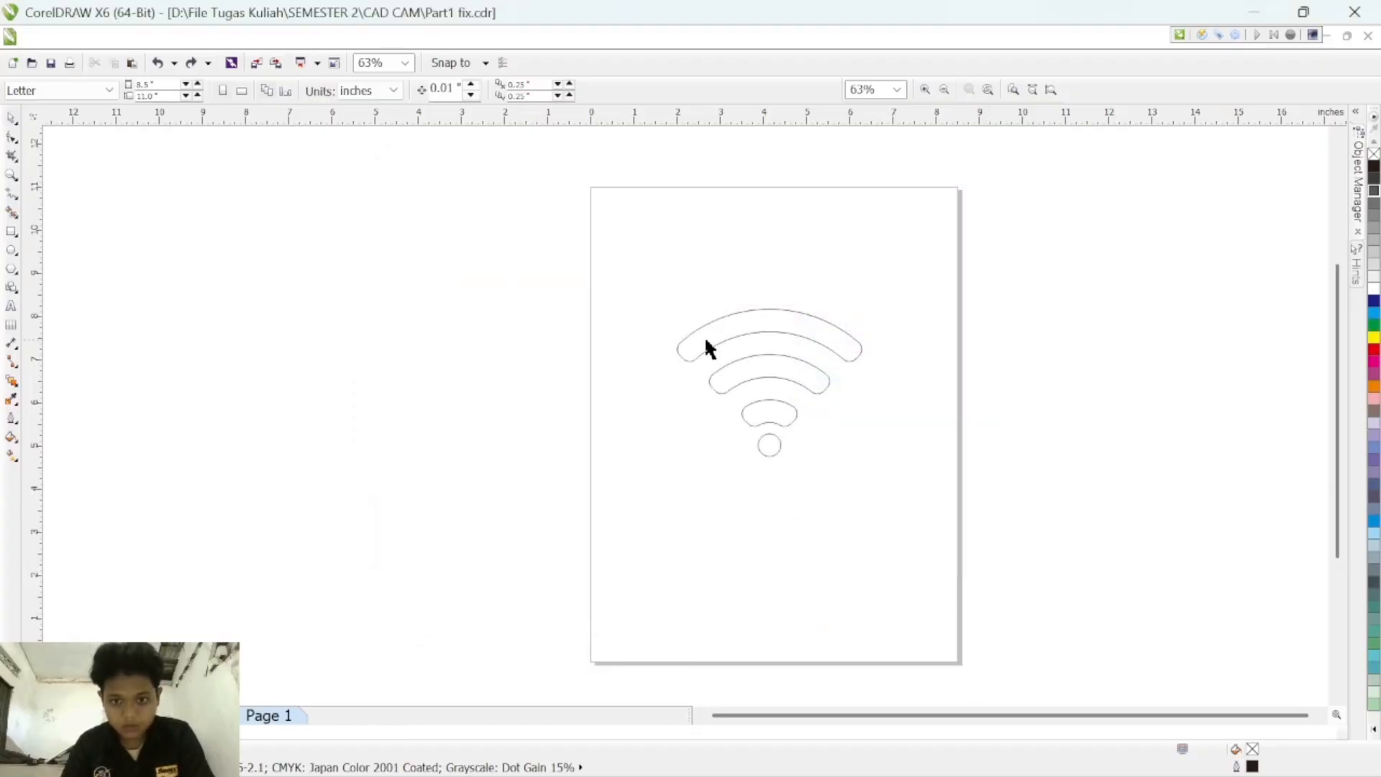
# Step: Select all the Wi-Fi outlines on the page and open the laser manager in Cutting style for them
pyautogui.moveTo(545, 192); pyautogui.dragTo(949, 522)
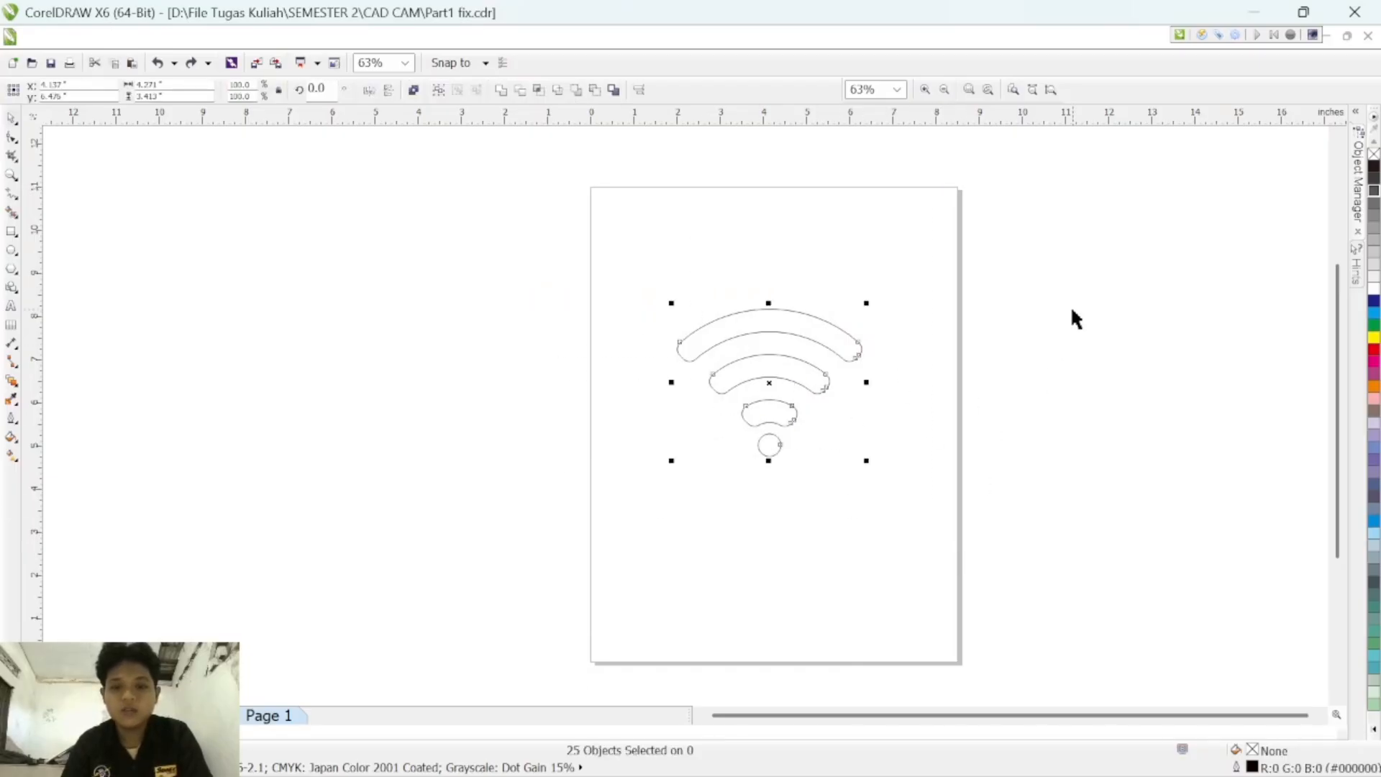
pyautogui.click(1218, 34)
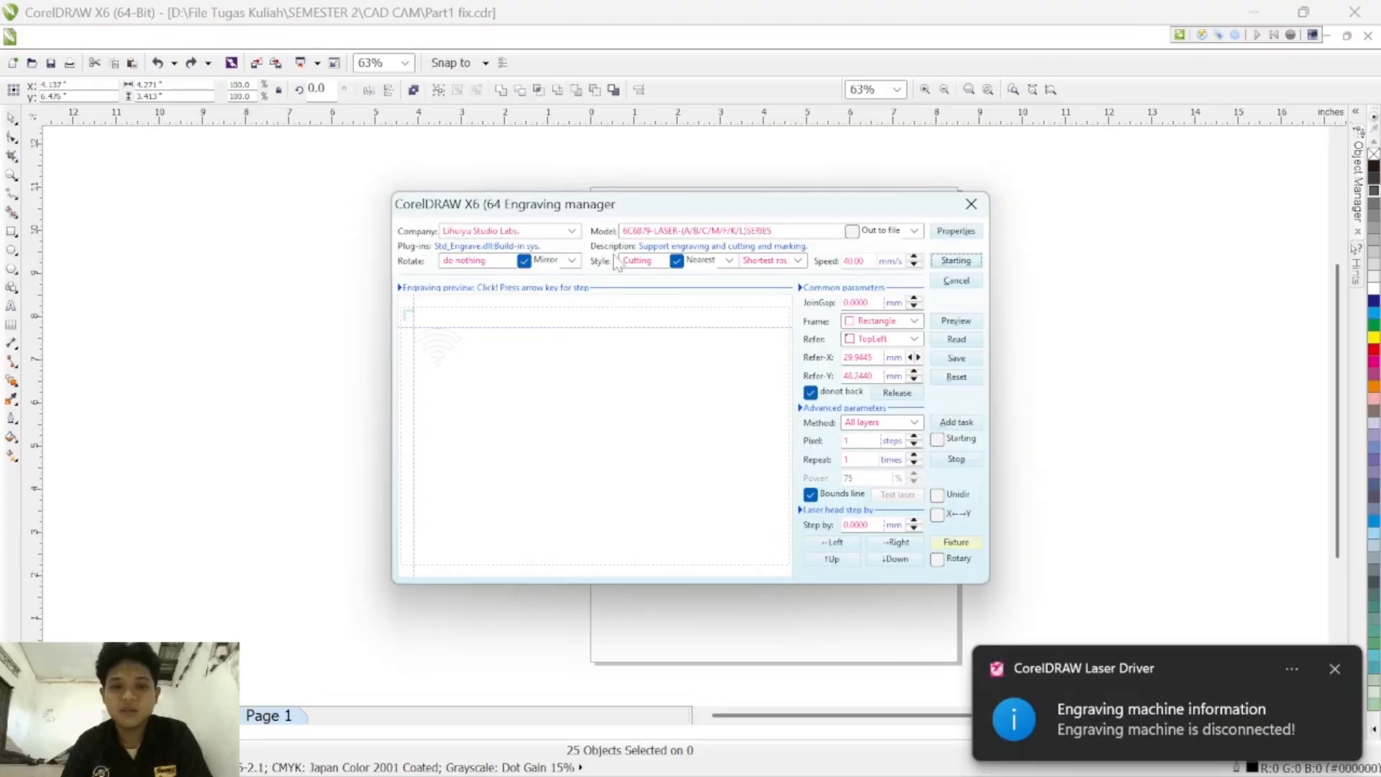
# Step: Reposition the Wi-Fi symbol in the cutting preview to Refer-X 38.2625 mm and Refer-Y 39.9261 mm, dismissing the driver notifications
pyautogui.moveTo(443, 333)
pyautogui.mouseDown()
pyautogui.moveTo(496, 382)
pyautogui.moveTo(431, 317)
pyautogui.moveTo(436, 350)
pyautogui.mouseUp()
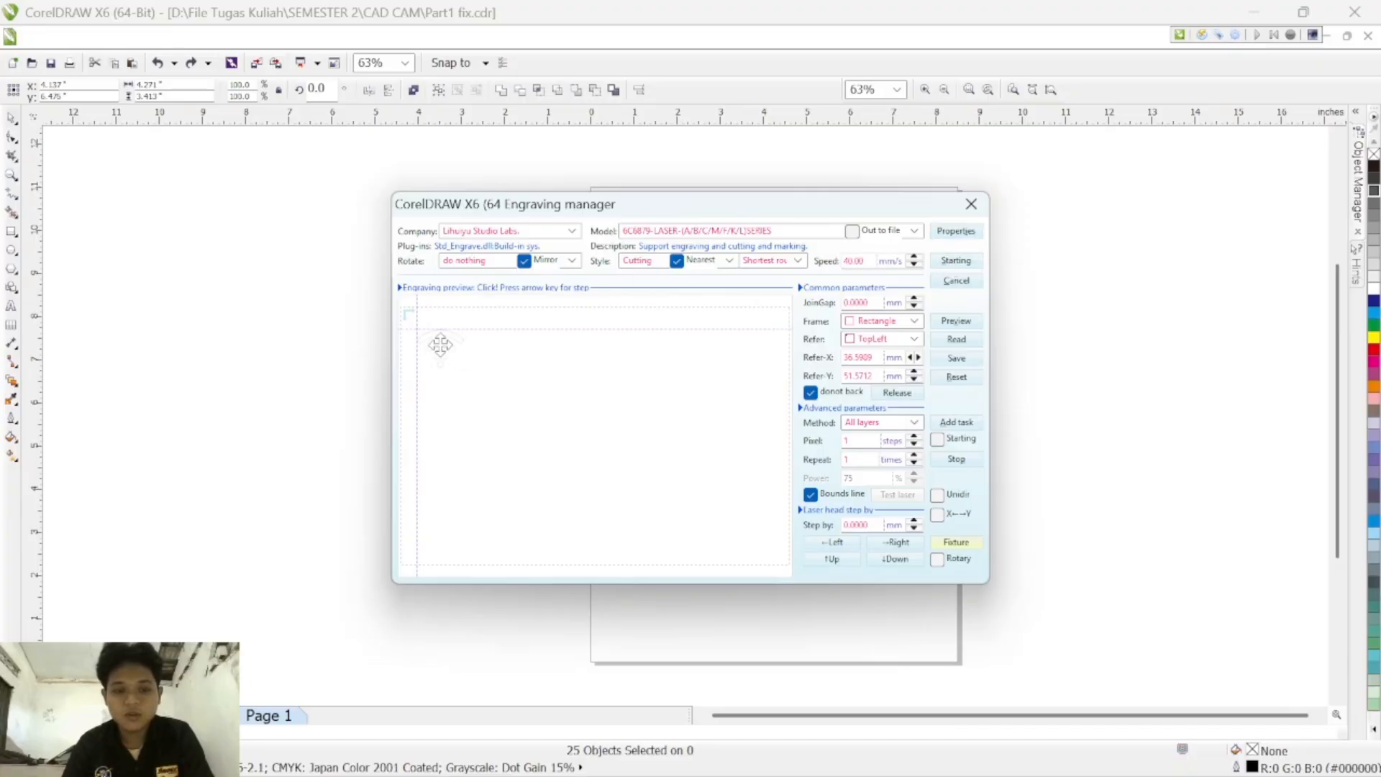
pyautogui.moveTo(440, 346)
pyautogui.mouseDown()
pyautogui.moveTo(424, 323)
pyautogui.moveTo(585, 360)
pyautogui.moveTo(678, 320)
pyautogui.moveTo(657, 398)
pyautogui.moveTo(506, 361)
pyautogui.moveTo(424, 323)
pyautogui.mouseUp()
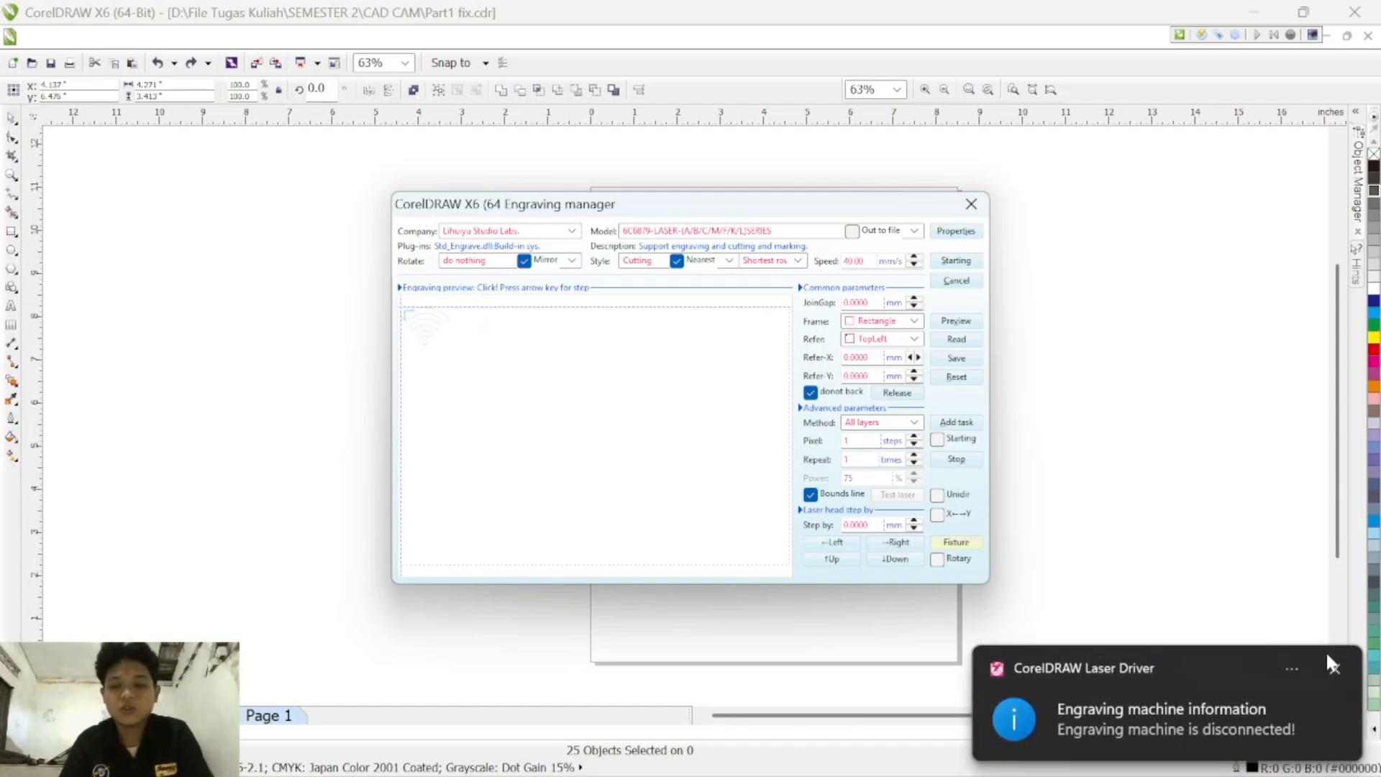
pyautogui.click(1337, 667)
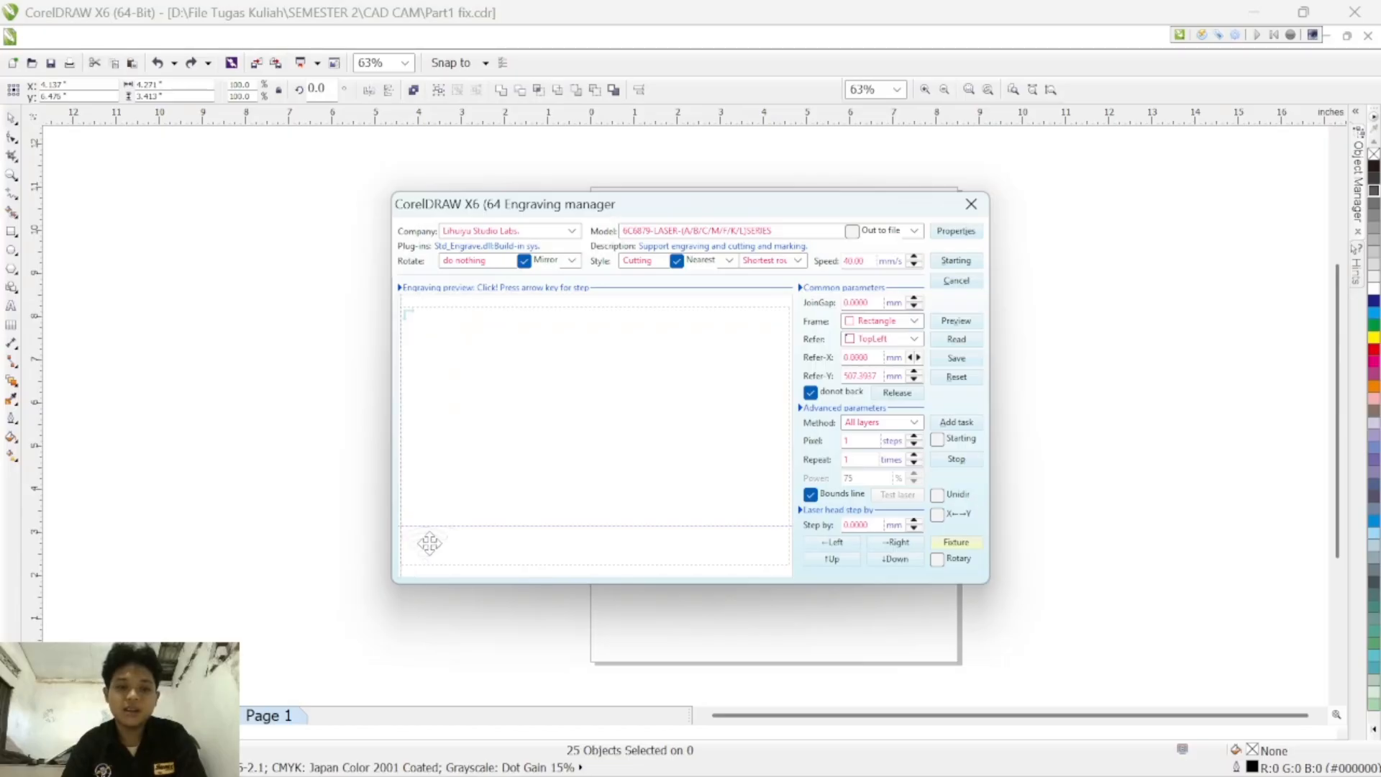
pyautogui.moveTo(429, 324)
pyautogui.mouseDown()
pyautogui.moveTo(632, 425)
pyautogui.moveTo(592, 447)
pyautogui.moveTo(546, 324)
pyautogui.moveTo(429, 324)
pyautogui.moveTo(449, 342)
pyautogui.mouseUp()
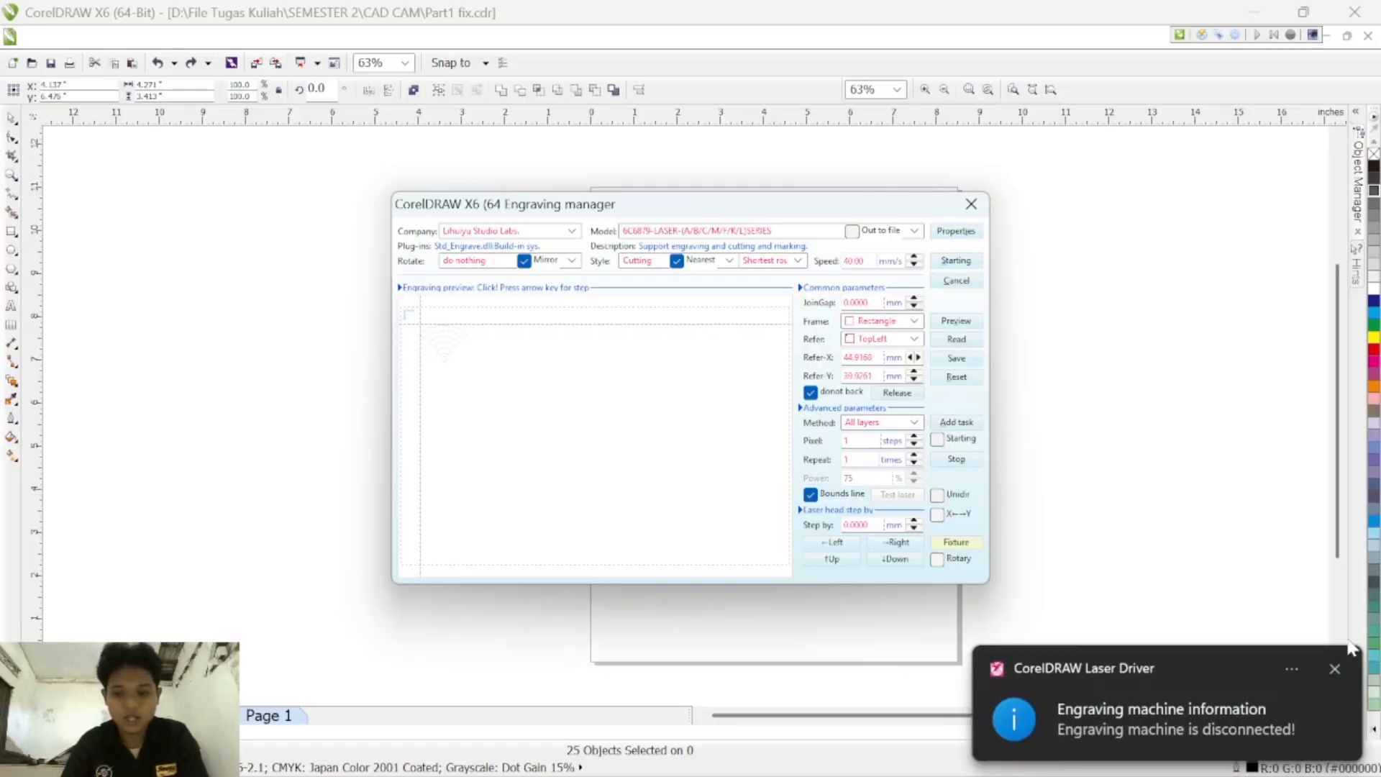
pyautogui.click(1335, 669)
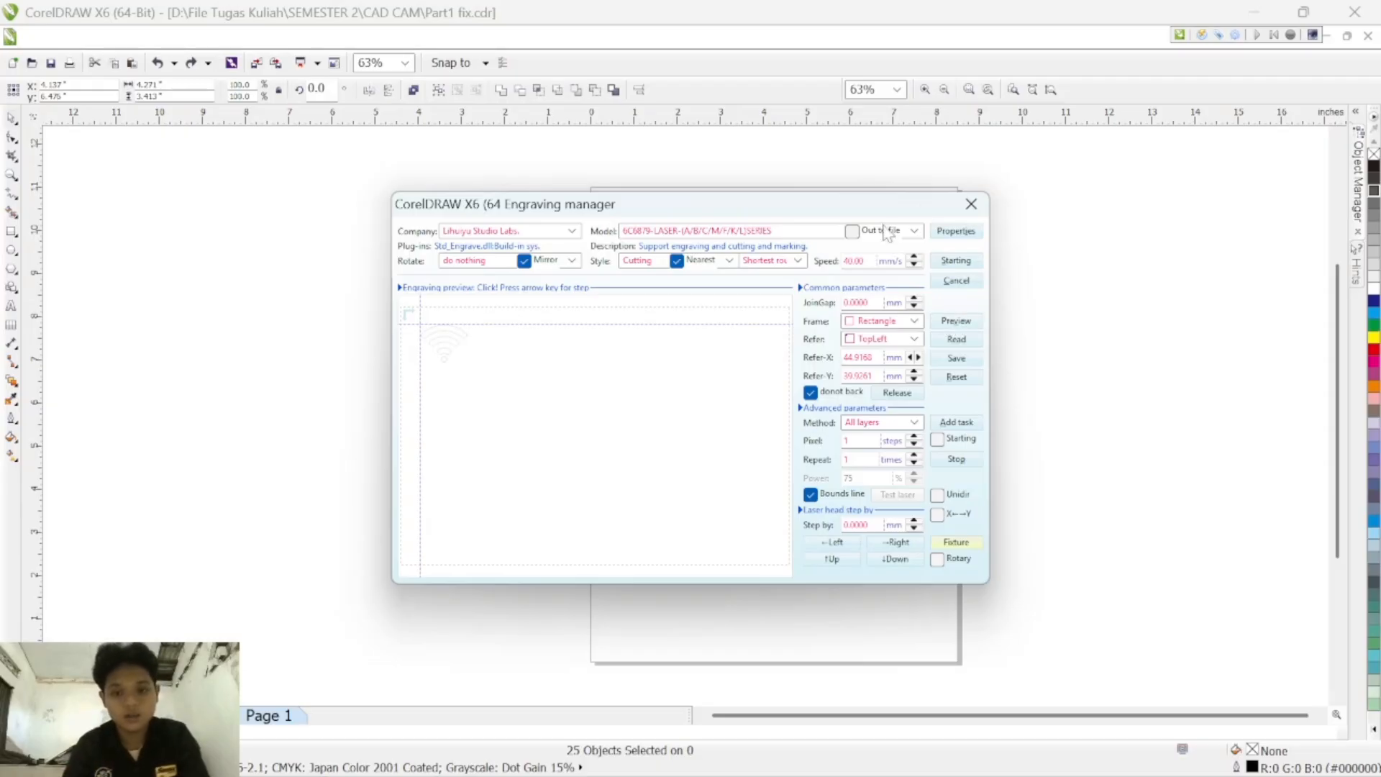
pyautogui.moveTo(451, 337)
pyautogui.mouseDown()
pyautogui.moveTo(445, 350)
pyautogui.moveTo(432, 338)
pyautogui.moveTo(447, 337)
pyautogui.mouseUp()
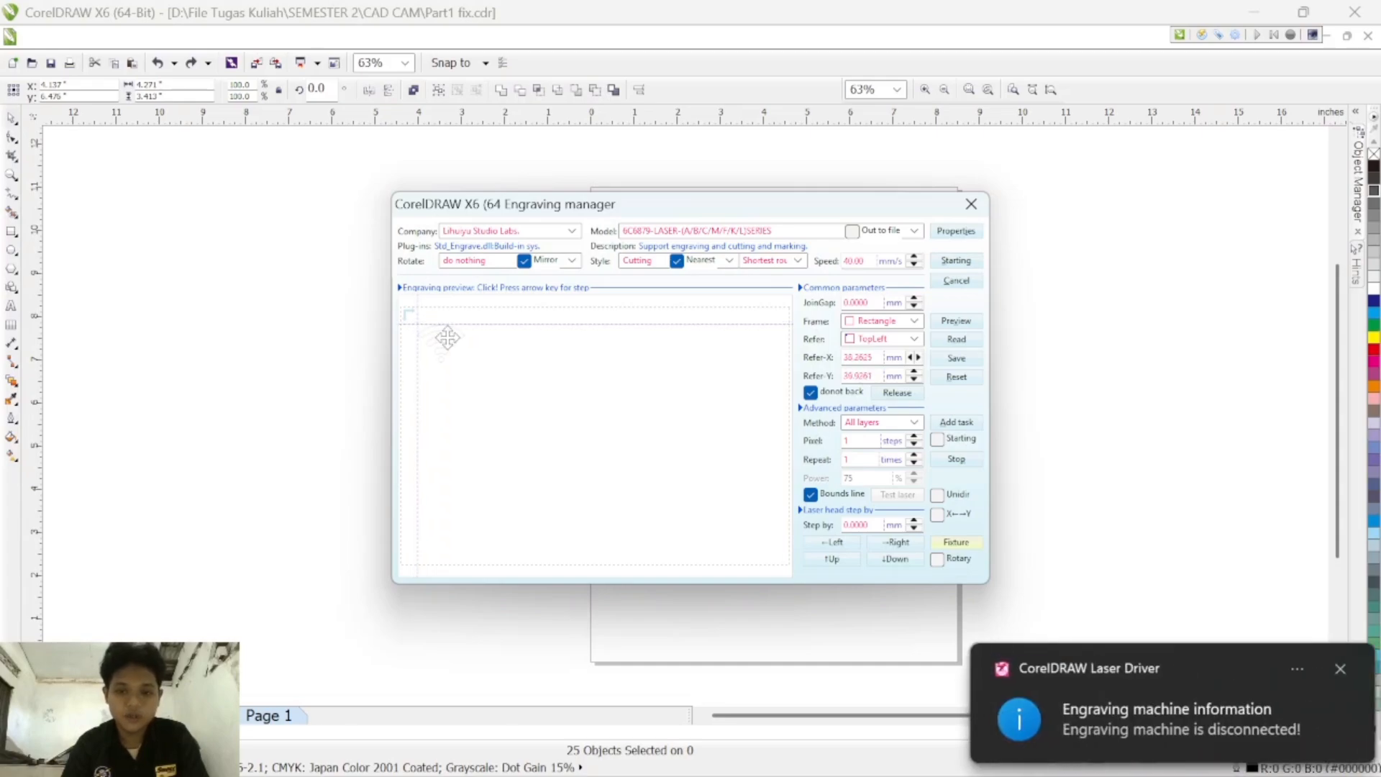
pyautogui.click(1332, 671)
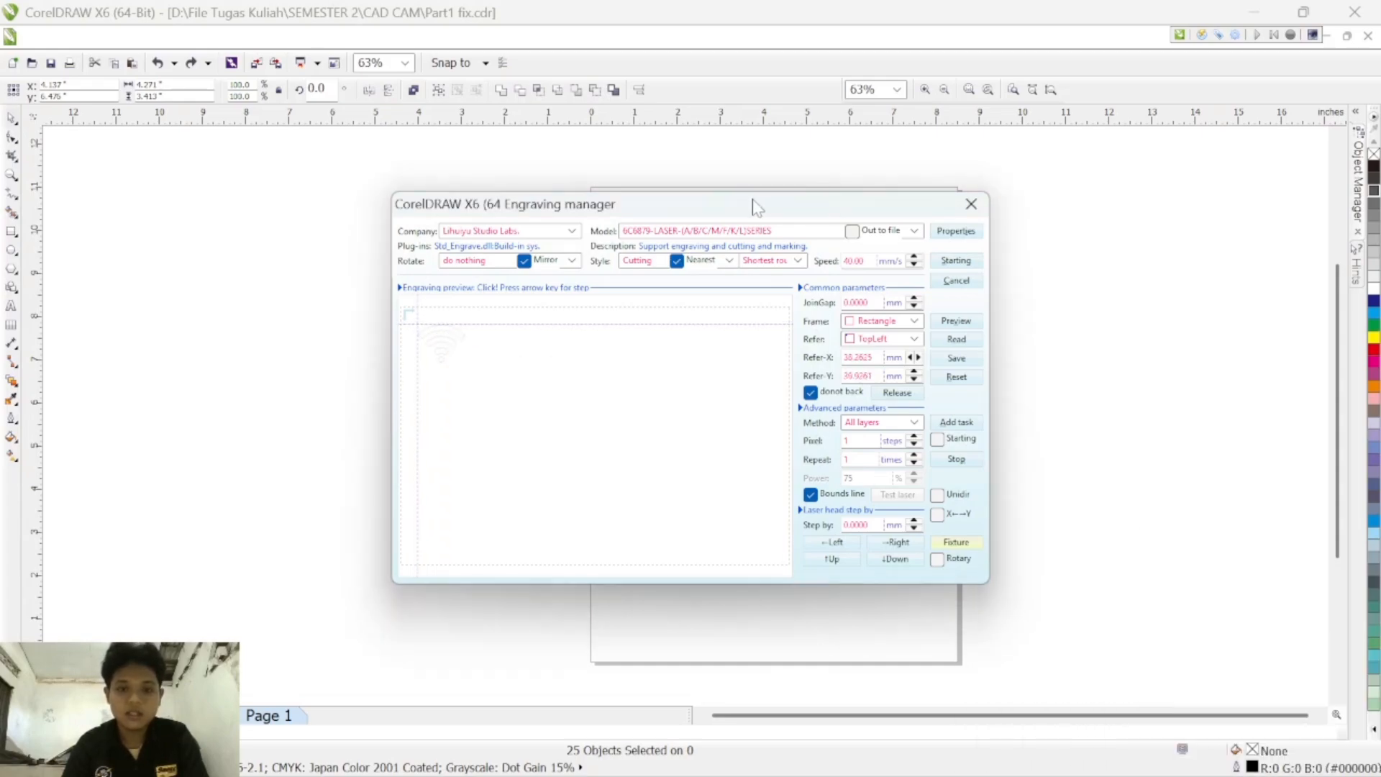
pyautogui.moveTo(751, 206); pyautogui.dragTo(838, 173)
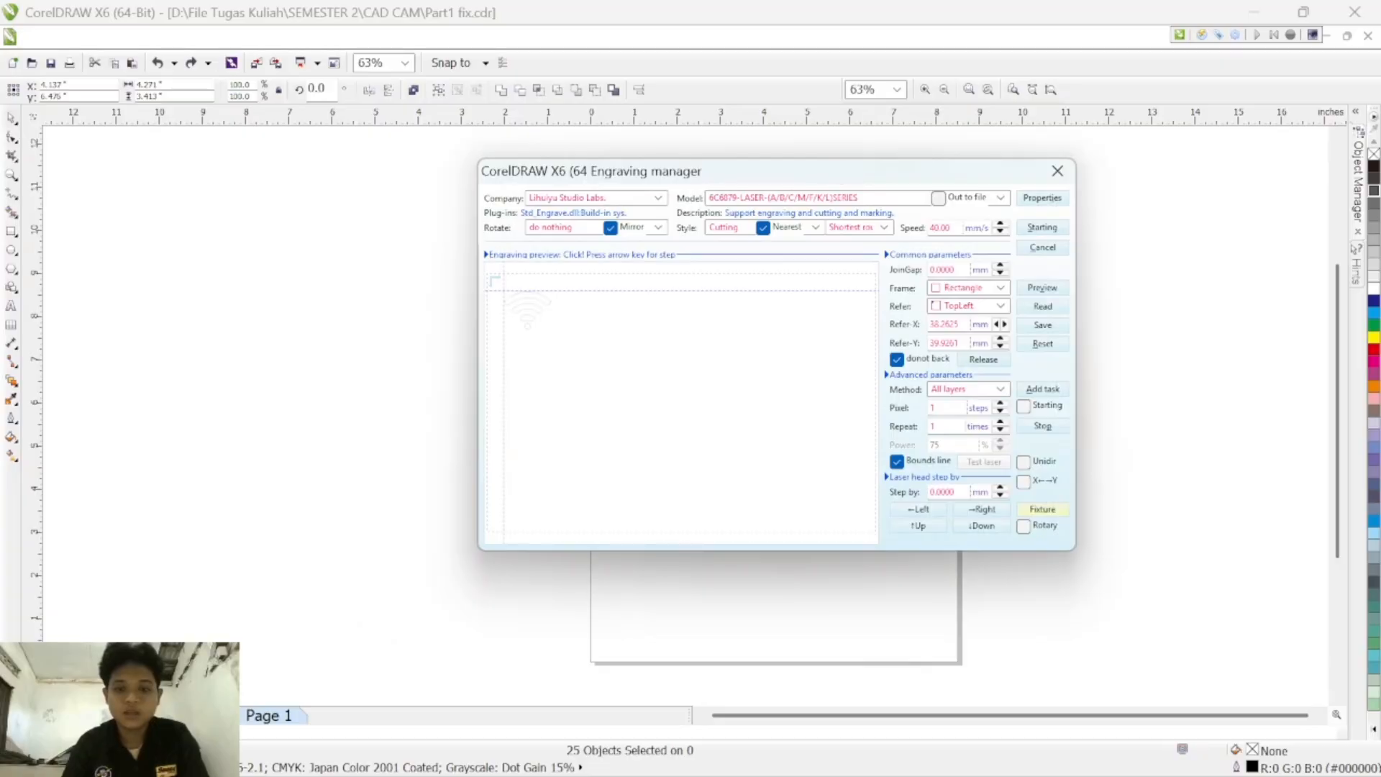